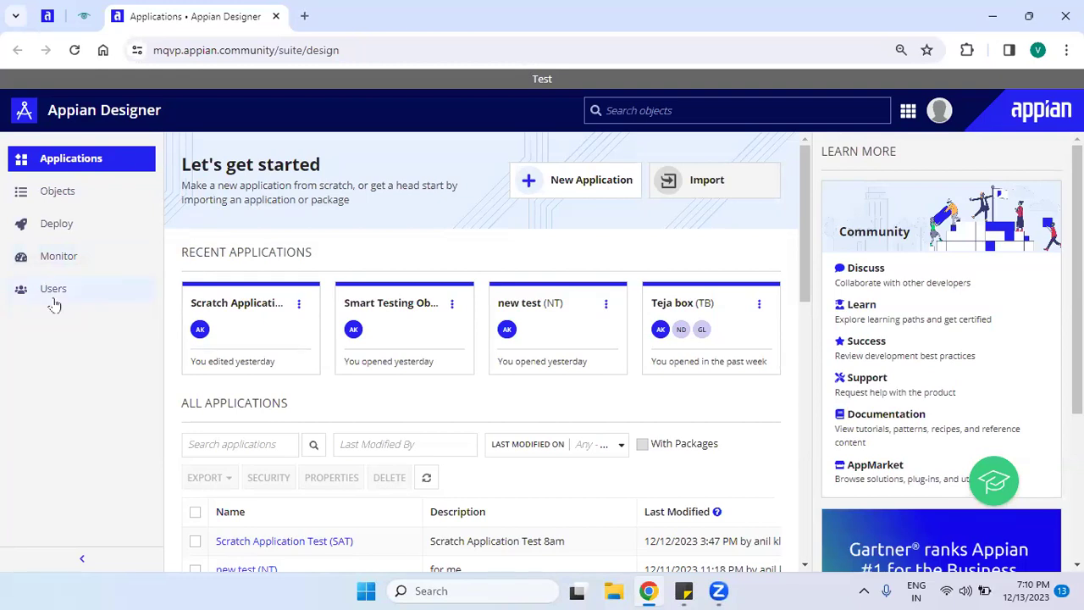
# Switch from the applications overview to the Users page in the left navigation.
pyautogui.click(55, 303)
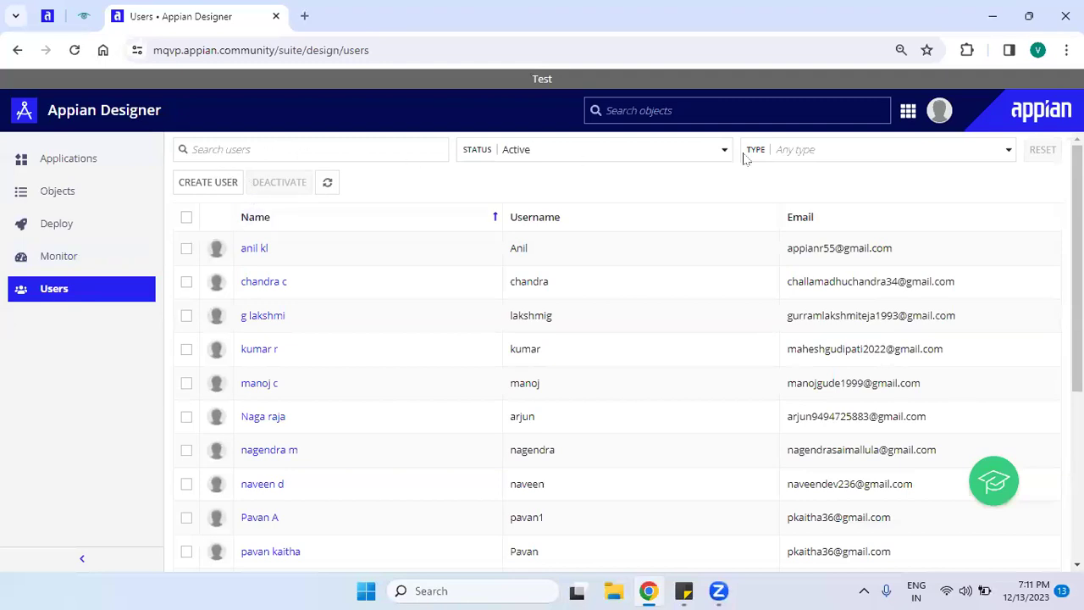
# Keep the status filter on Active and tick the third active user in the list.
pyautogui.click(275, 151)
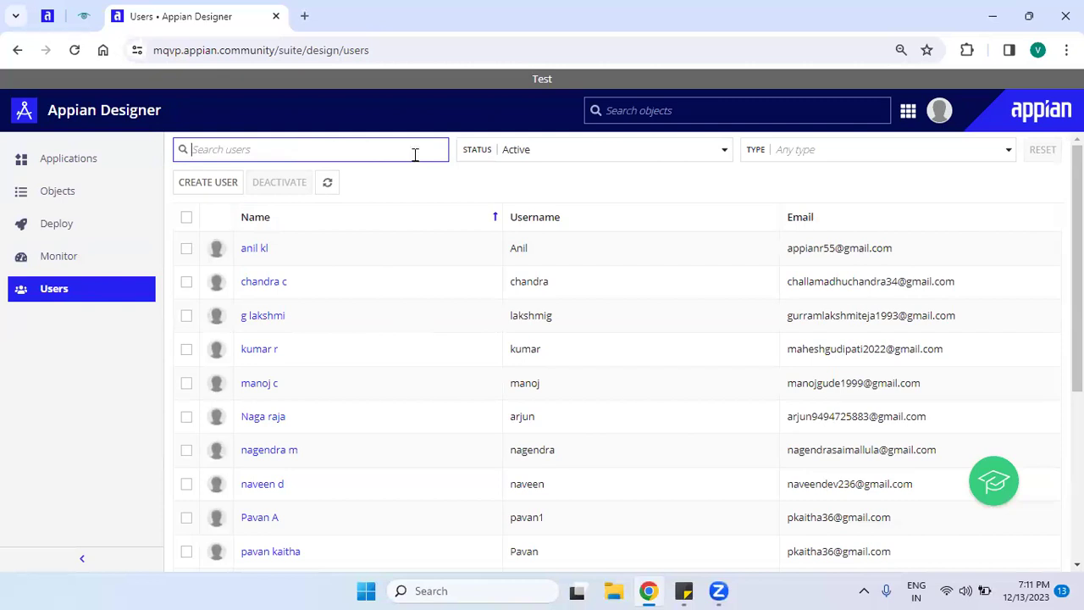
pyautogui.click(562, 157)
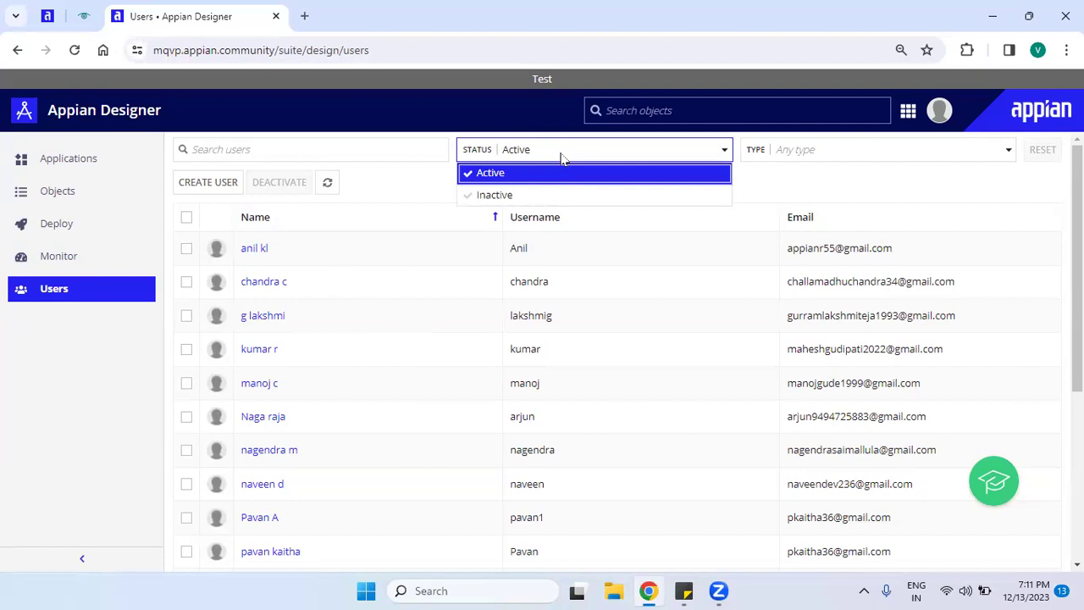
pyautogui.click(821, 172)
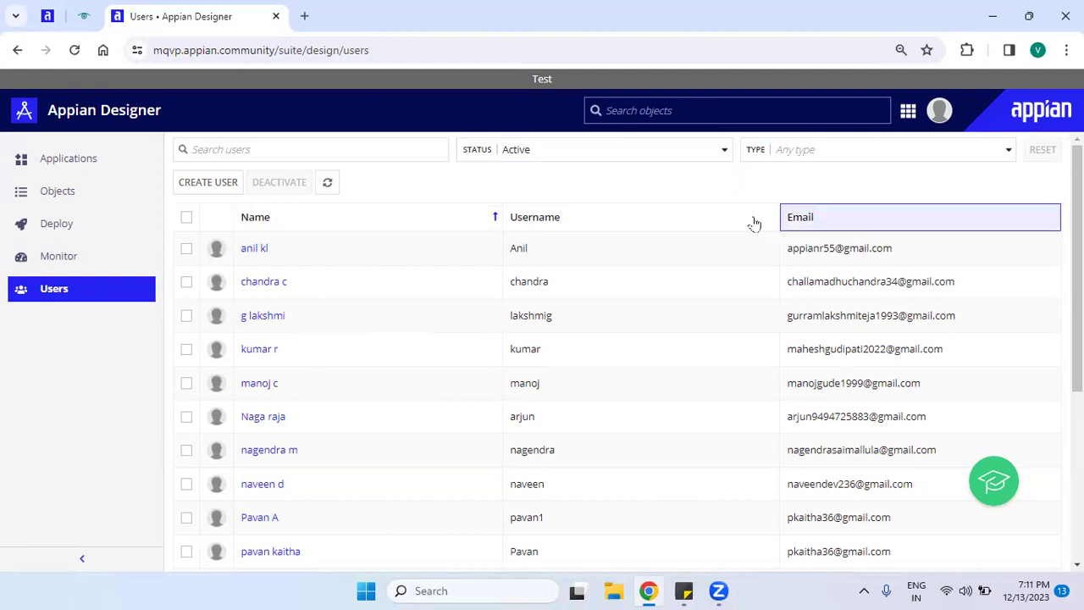
pyautogui.moveTo(1076, 254); pyautogui.dragTo(1077, 252)
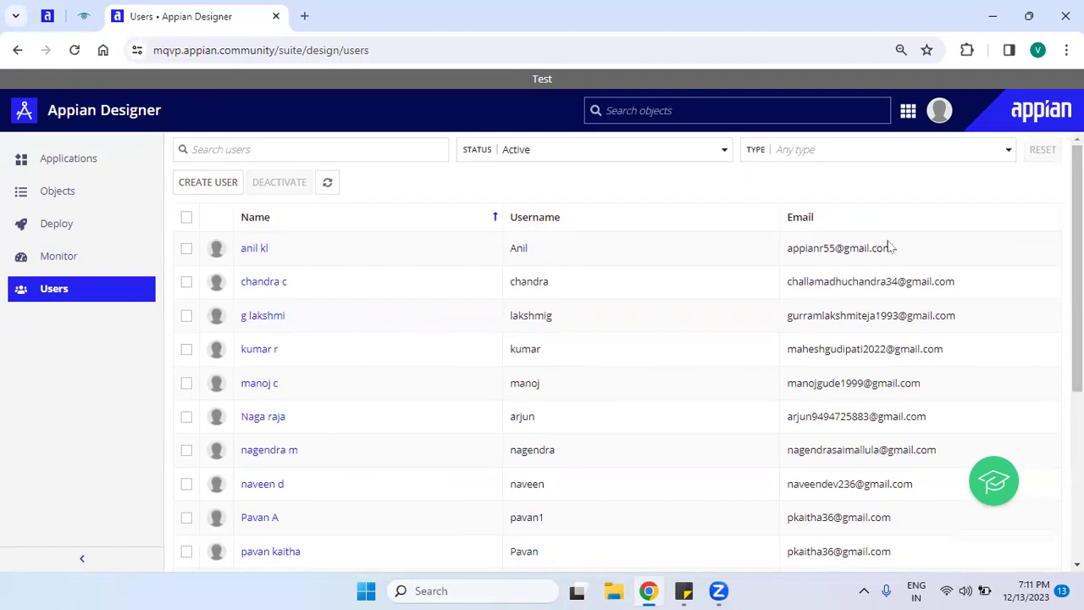
pyautogui.click(565, 158)
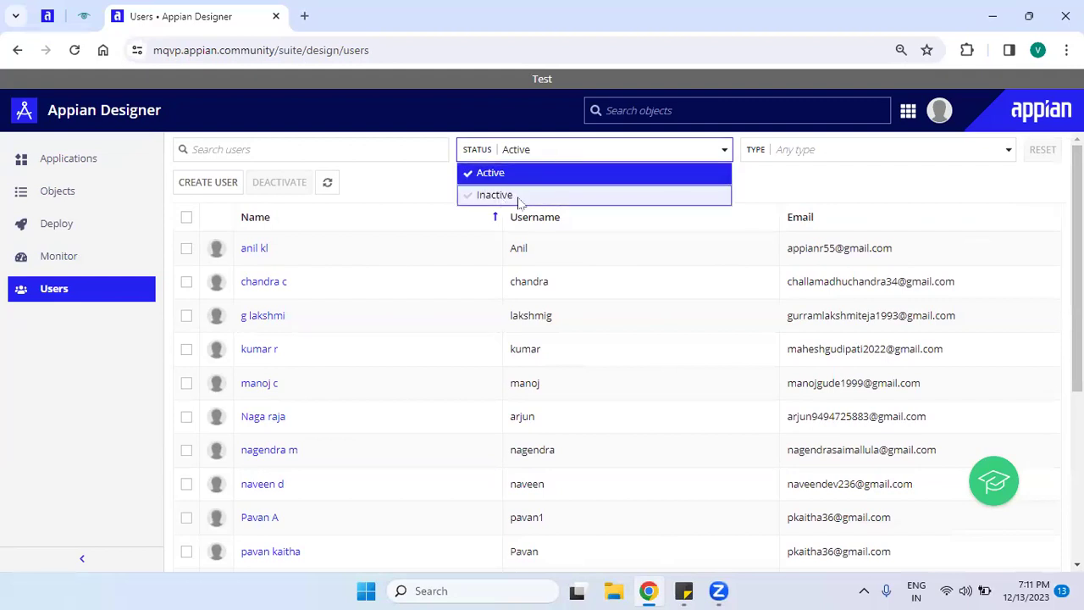
pyautogui.click(406, 196)
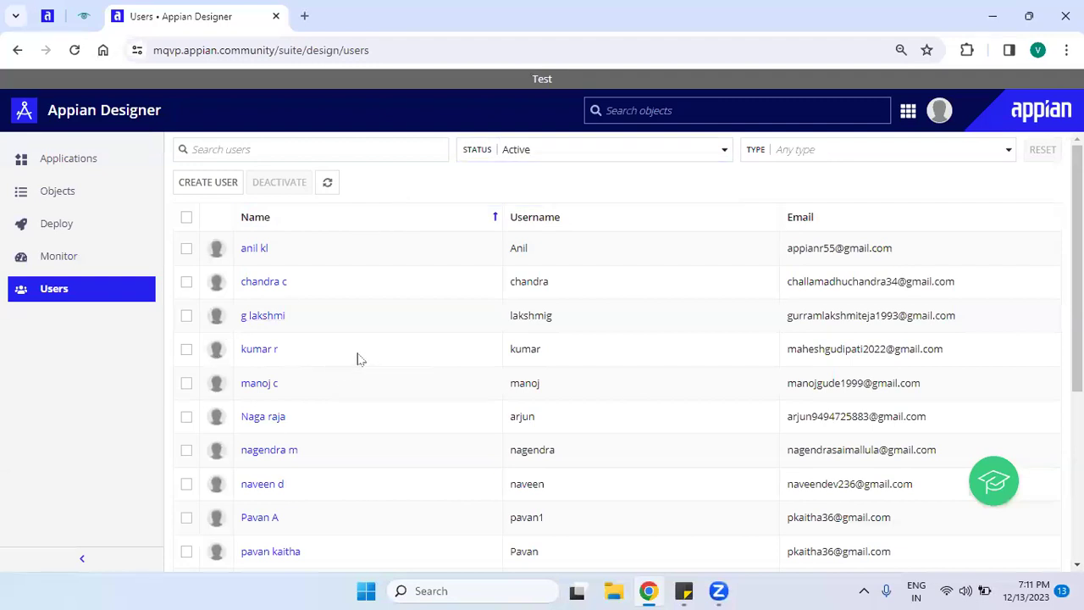
pyautogui.click(186, 316)
pyautogui.click(539, 159)
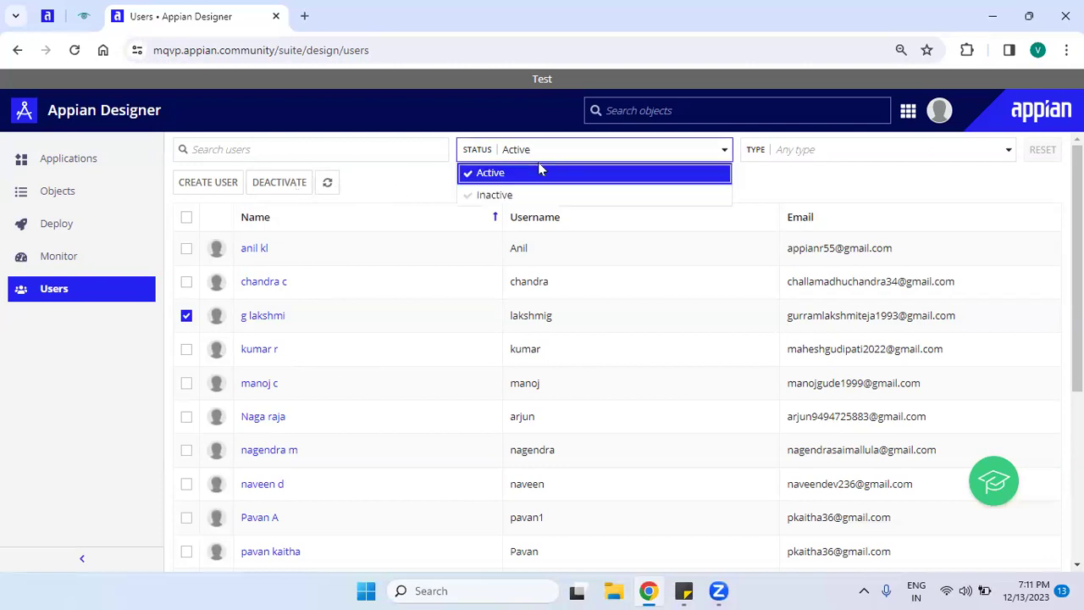
pyautogui.click(534, 196)
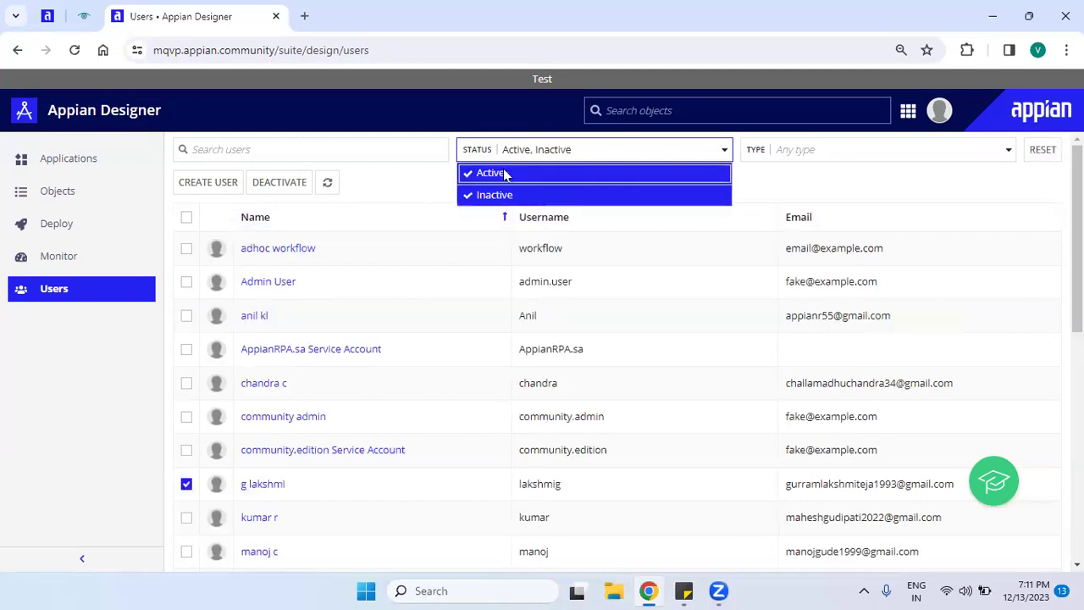
pyautogui.click(462, 173)
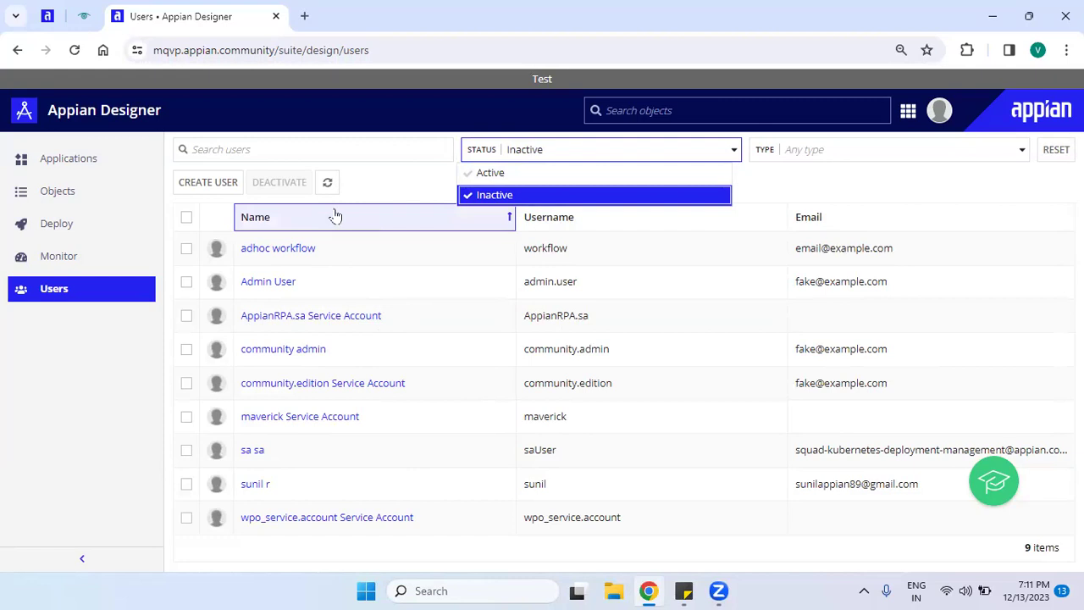
pyautogui.click(186, 285)
pyautogui.click(186, 284)
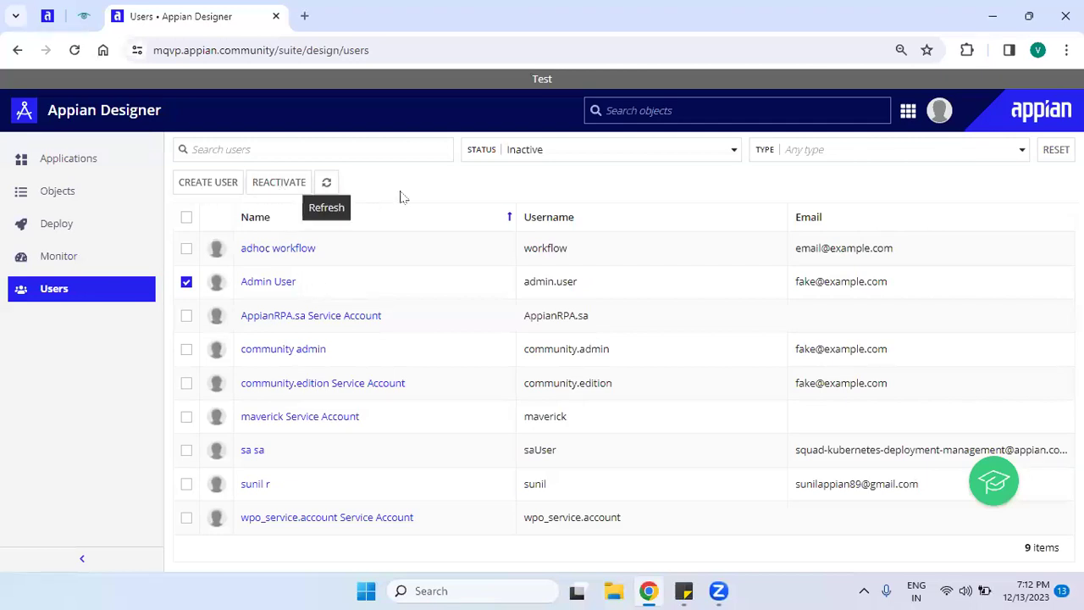
pyautogui.click(563, 157)
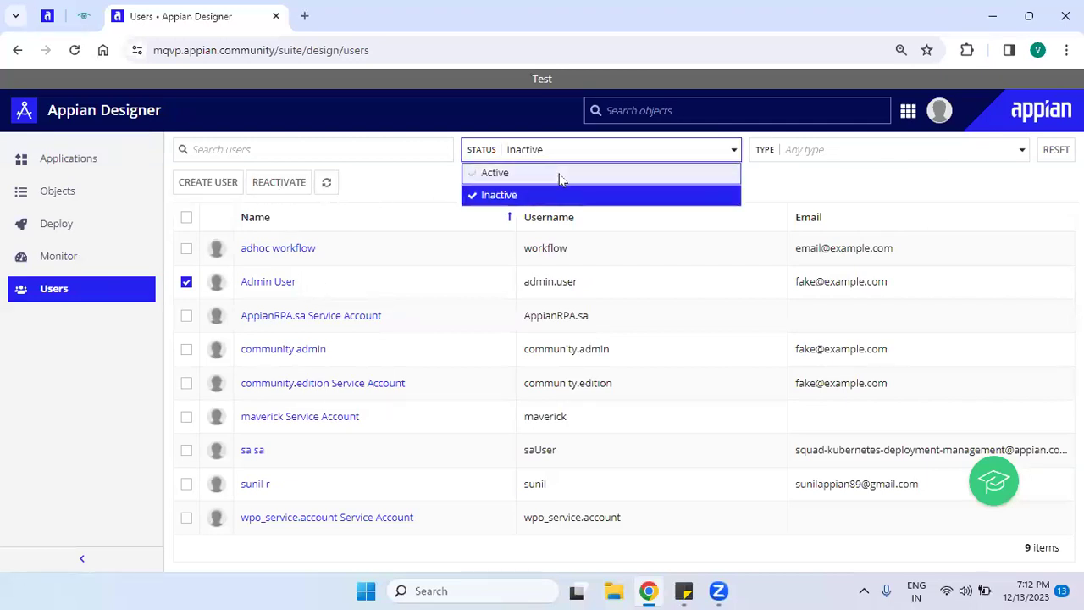
pyautogui.click(559, 174)
pyautogui.click(559, 174)
pyautogui.click(567, 196)
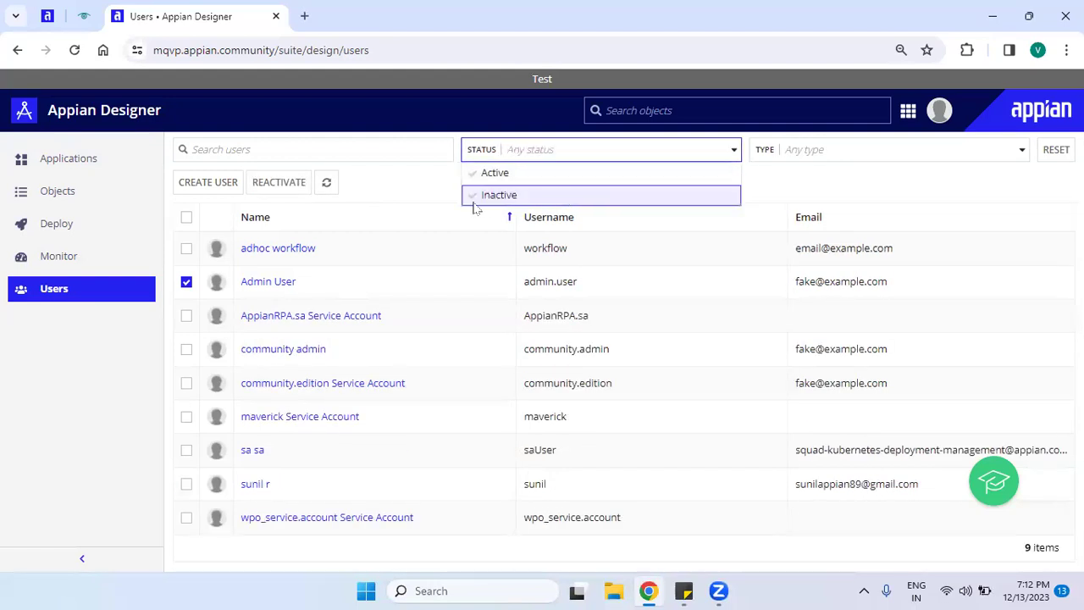
pyautogui.click(426, 178)
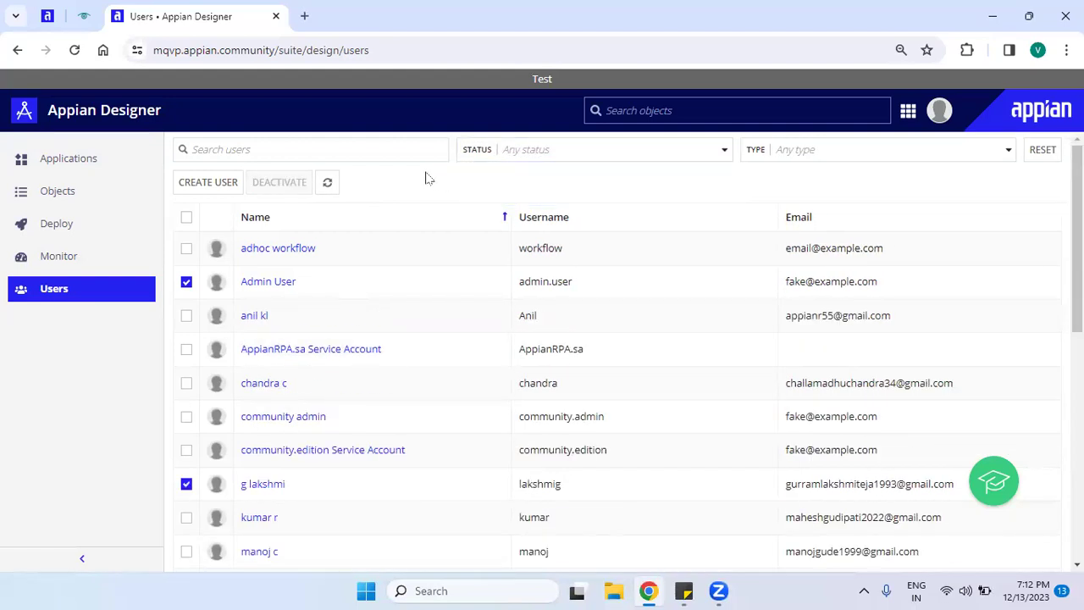
pyautogui.click(802, 152)
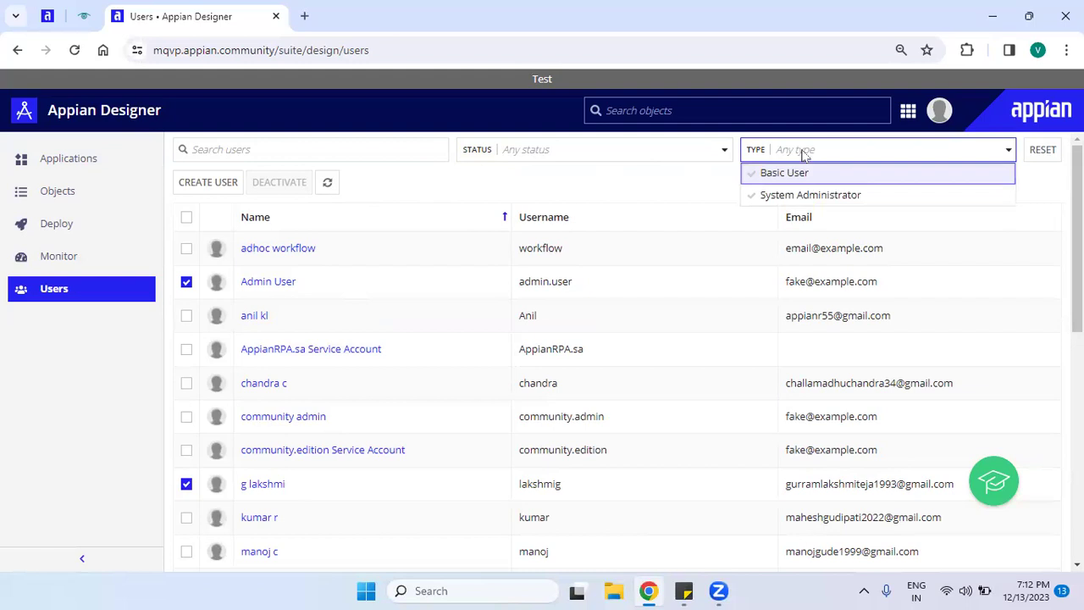
pyautogui.click(681, 188)
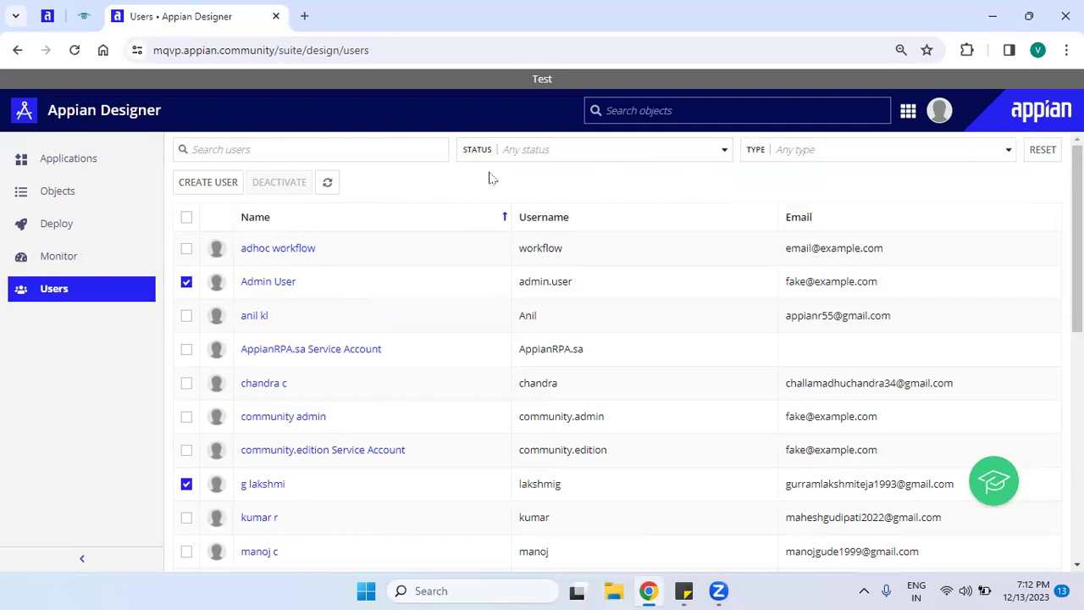
pyautogui.click(446, 158)
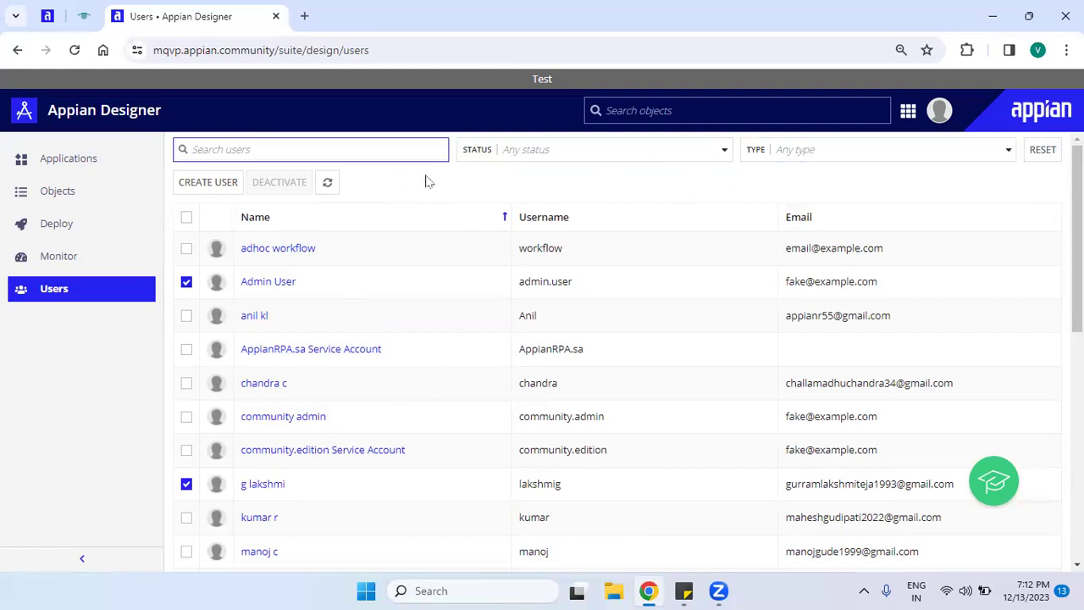
pyautogui.click(556, 157)
pyautogui.click(547, 174)
pyautogui.click(382, 186)
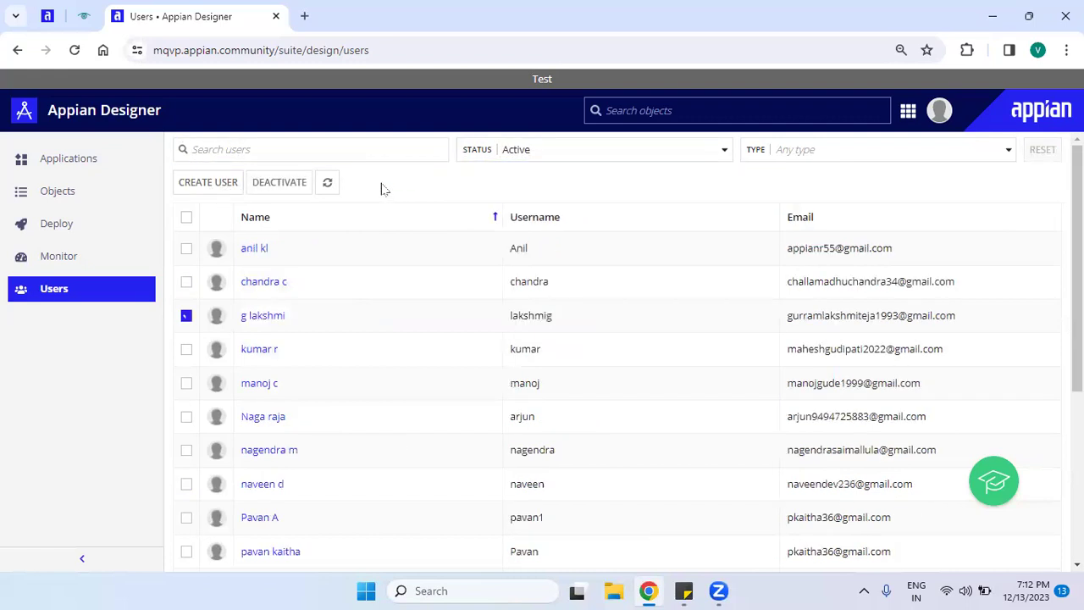
# Start a new user and step through the Email, temporary password and confirmation fields.
pyautogui.click(208, 183)
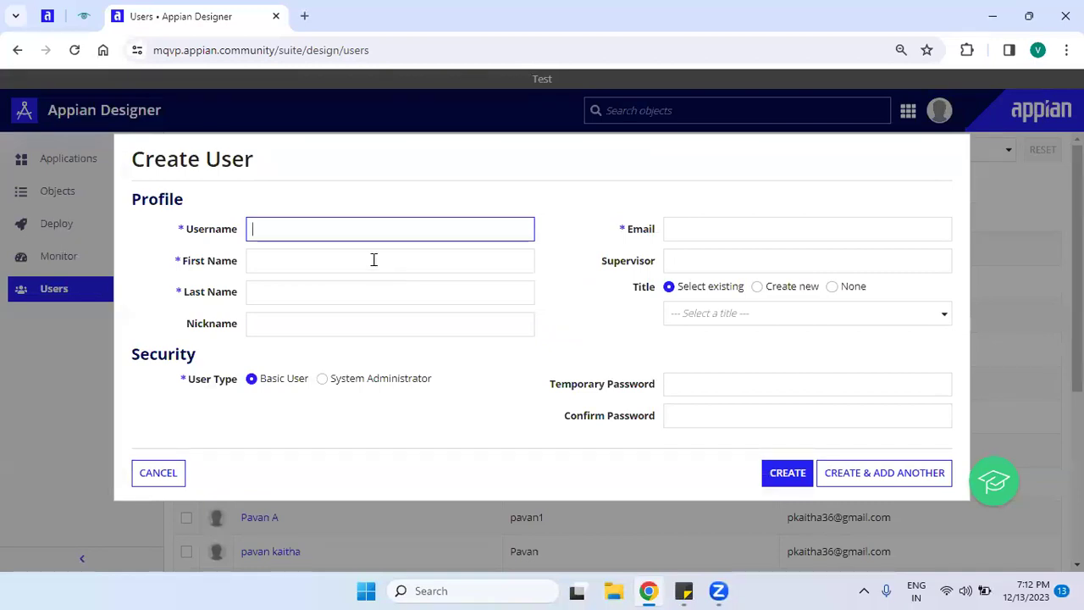
pyautogui.moveTo(124, 209); pyautogui.dragTo(271, 211)
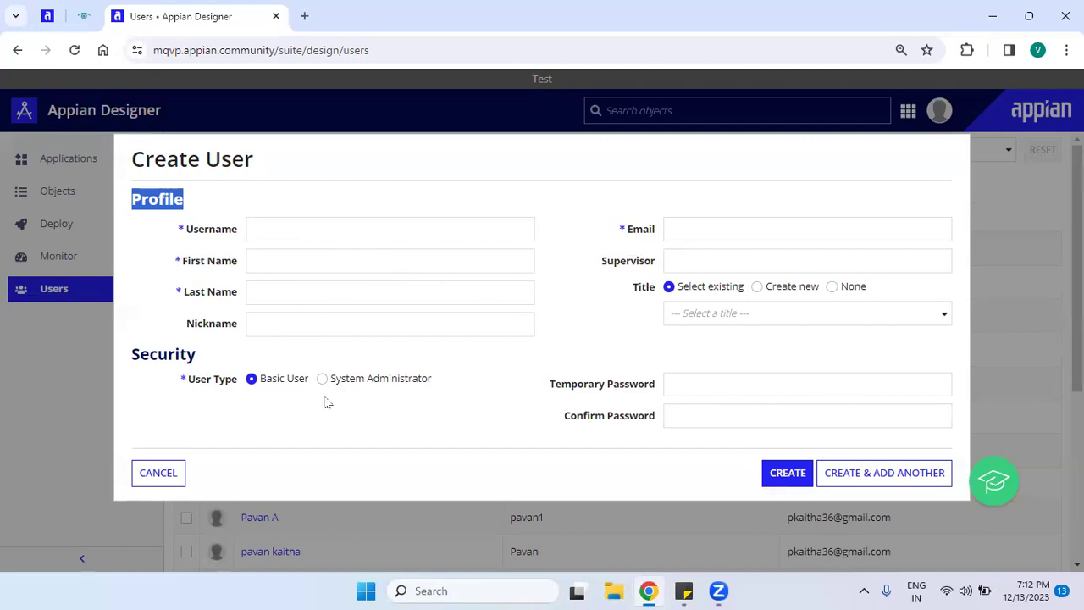
pyautogui.moveTo(179, 226); pyautogui.dragTo(233, 234)
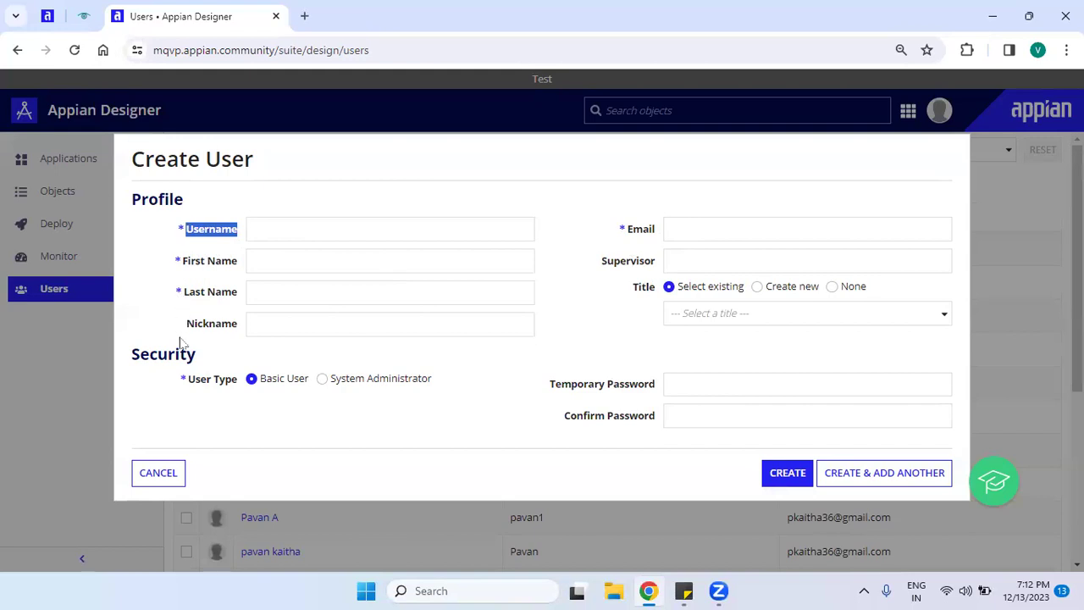
pyautogui.click(802, 223)
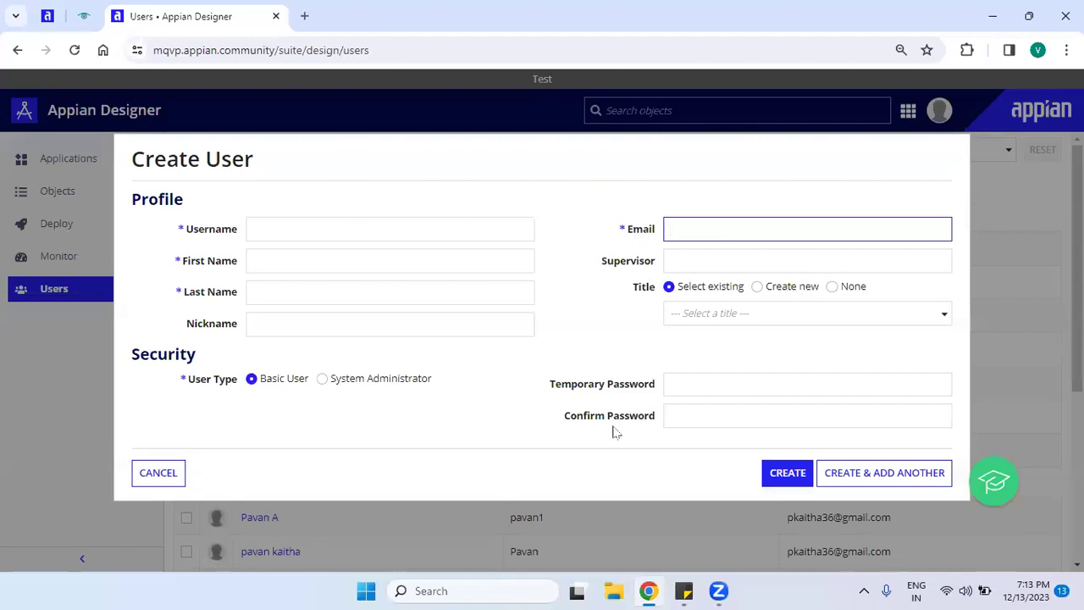
pyautogui.click(672, 385)
pyautogui.click(695, 414)
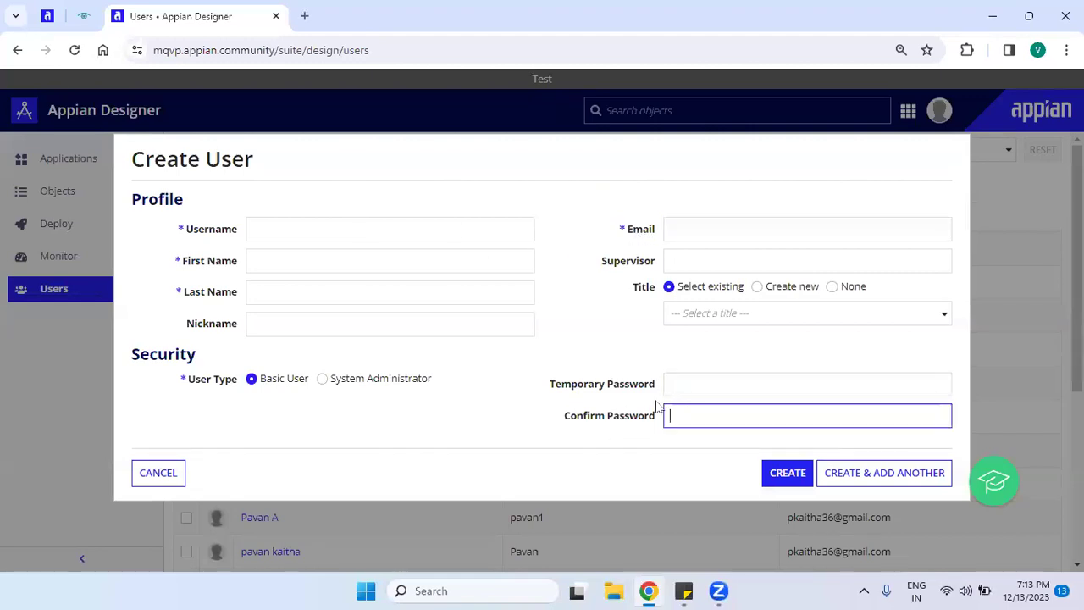
# Return to the Username field and delete its stray character.
pyautogui.click(427, 237)
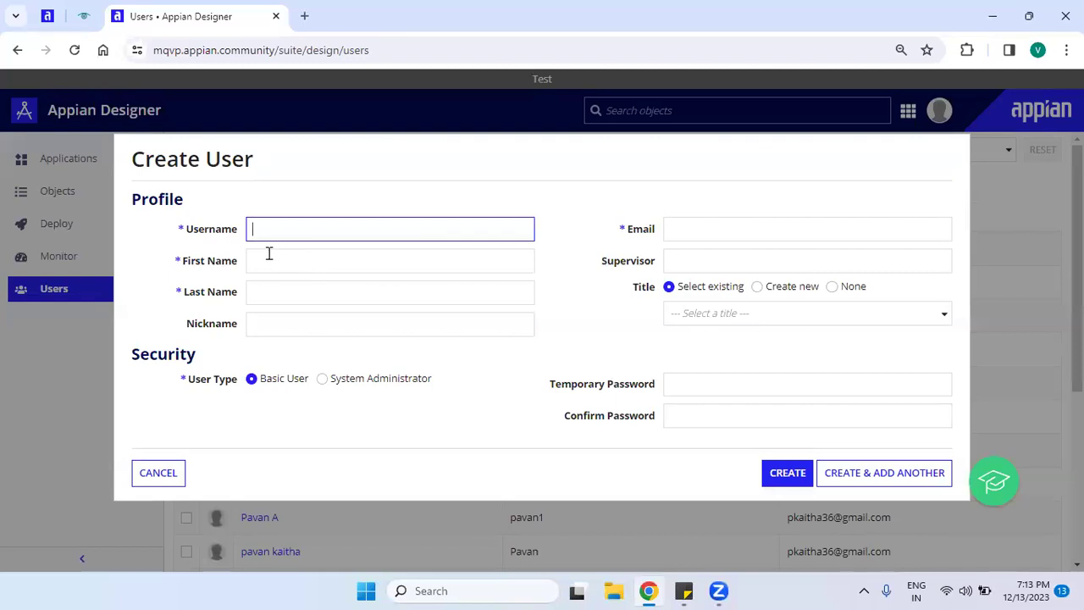
pyautogui.moveTo(186, 234); pyautogui.dragTo(244, 234)
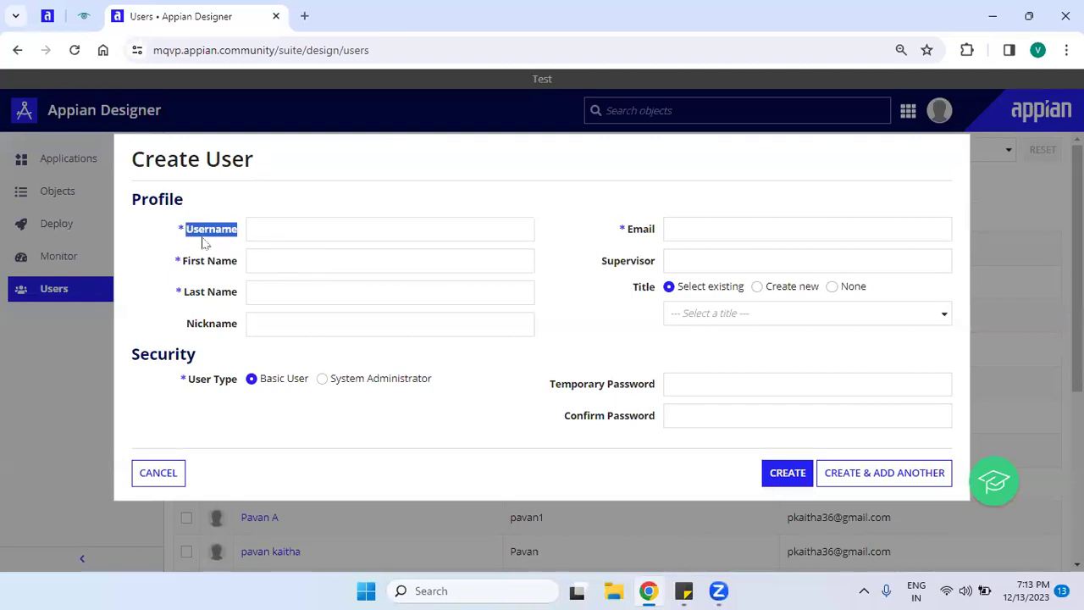
pyautogui.click(271, 235)
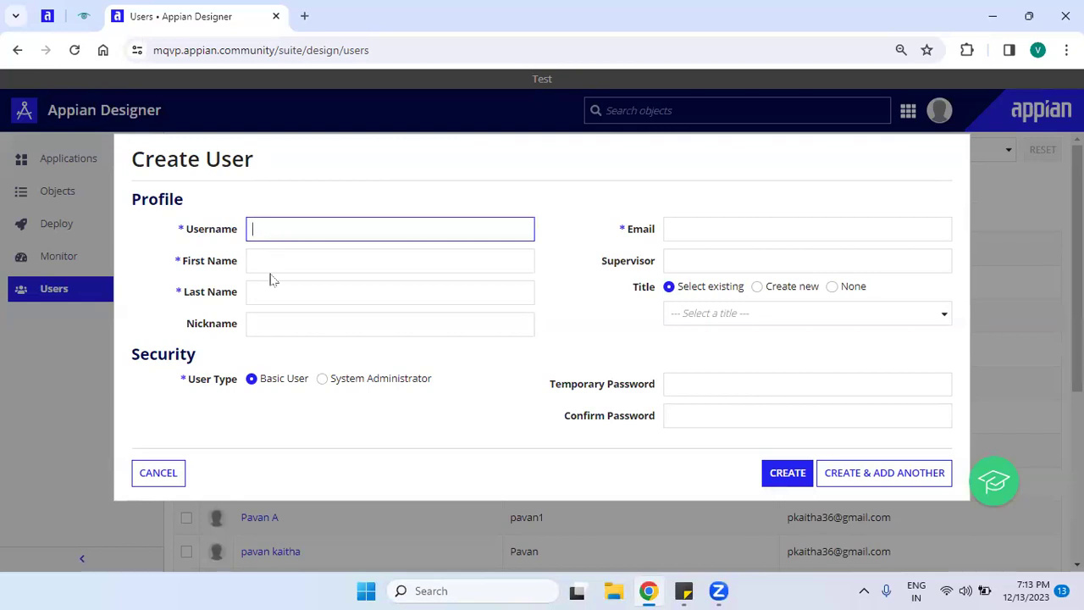
pyautogui.moveTo(187, 237); pyautogui.dragTo(242, 239)
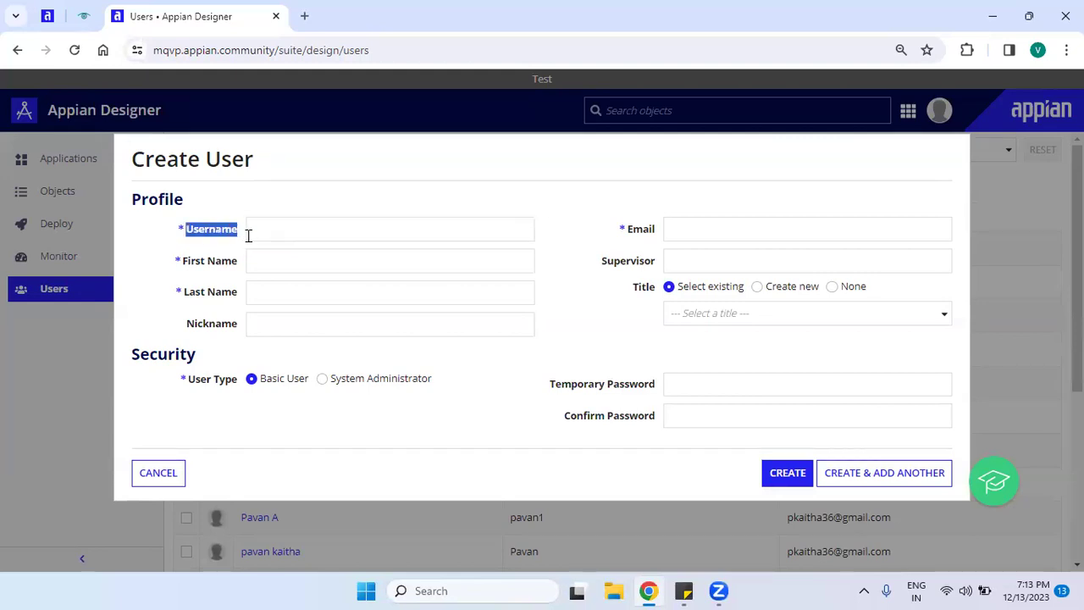
pyautogui.click(297, 228)
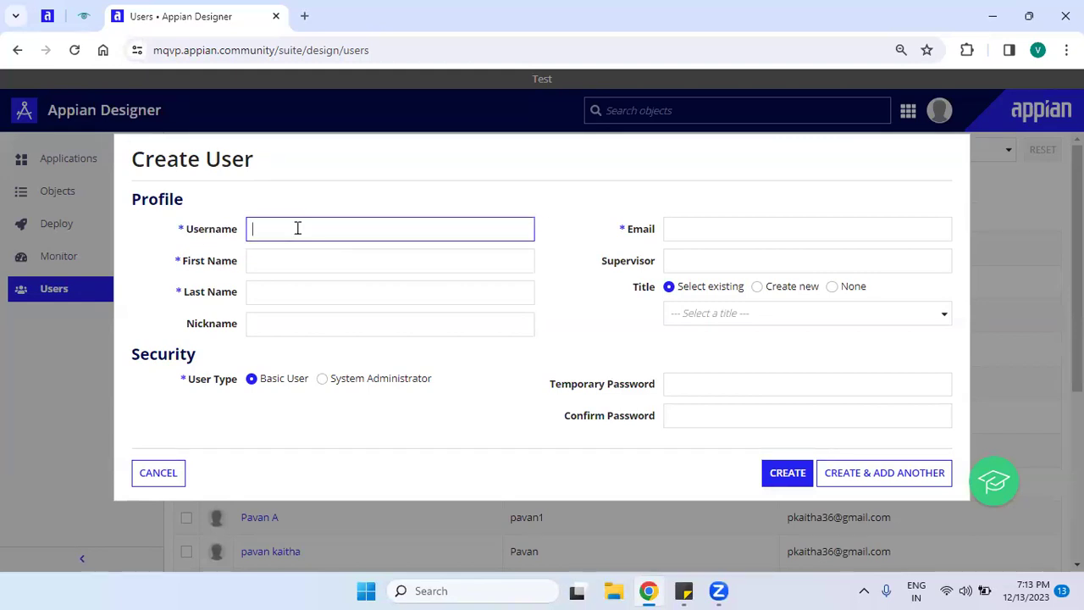
pyautogui.press('BackSpace')
# Enter the user's surname as Username and append 1 so it becomes available.
pyautogui.write('Kumar')
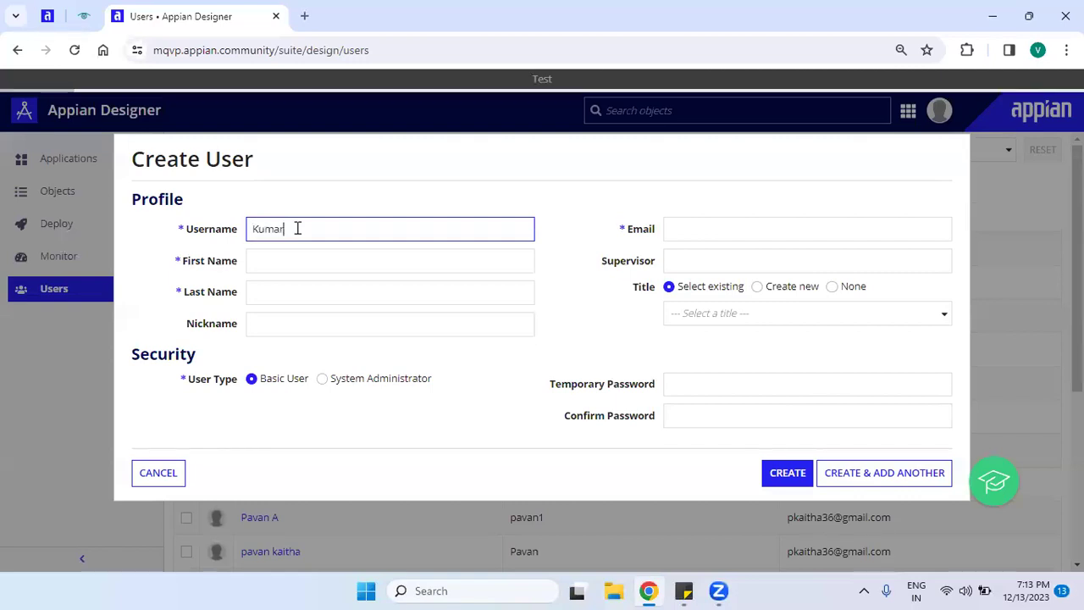
pyautogui.click(295, 275)
pyautogui.click(311, 239)
pyautogui.write('1')
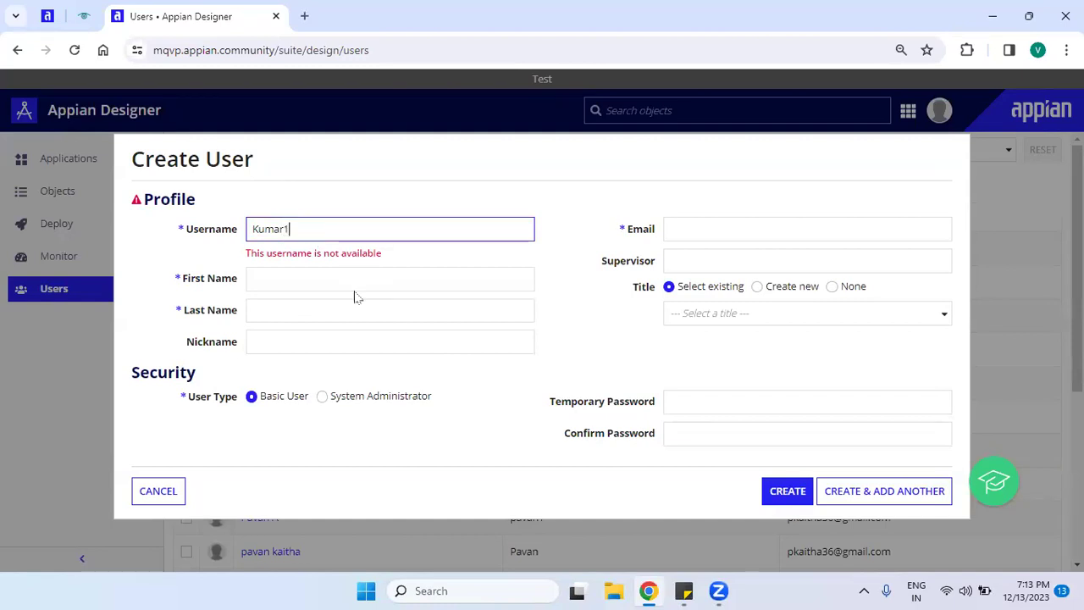
pyautogui.click(355, 296)
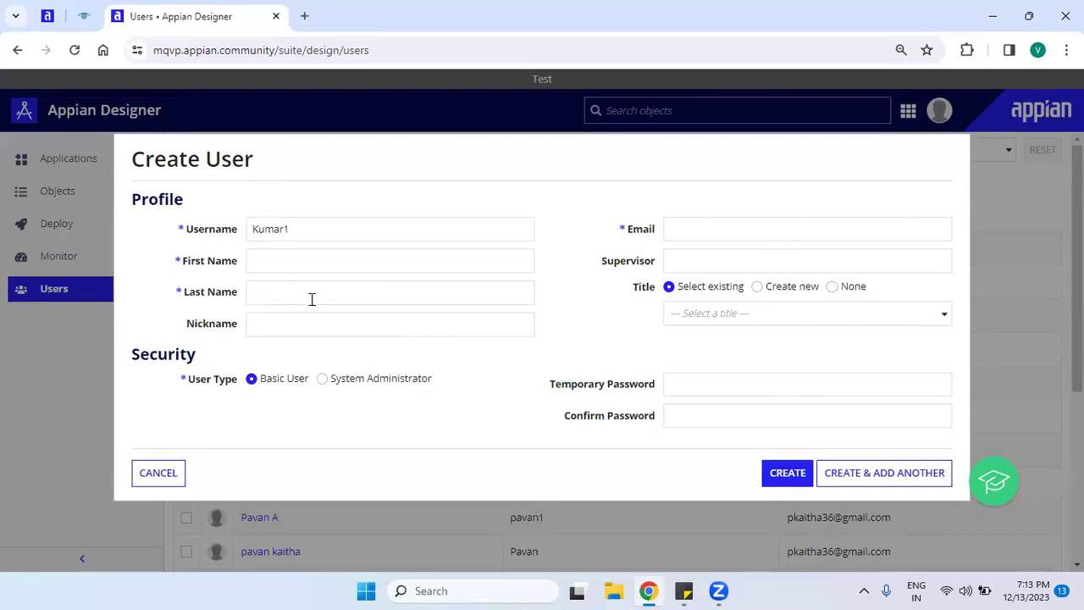
pyautogui.click(362, 224)
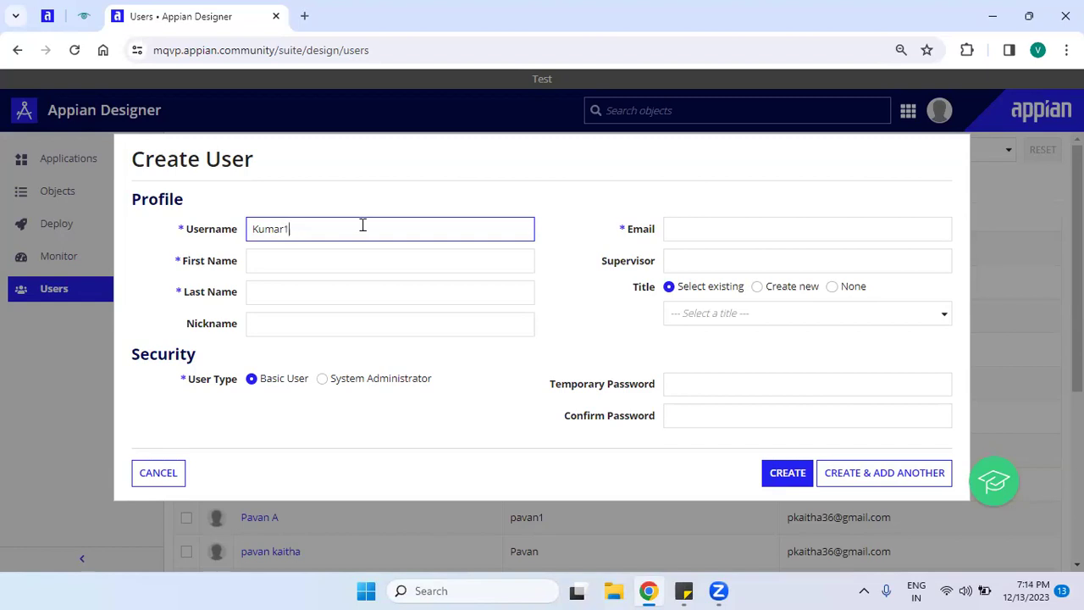
pyautogui.click(251, 228)
pyautogui.click(340, 225)
pyautogui.click(344, 260)
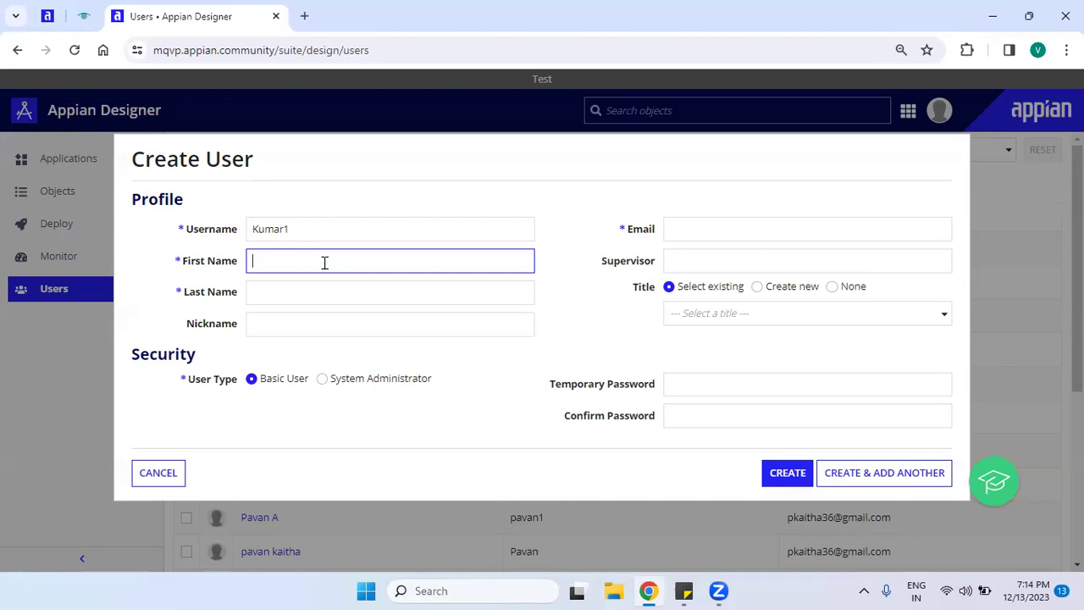
pyautogui.click(326, 288)
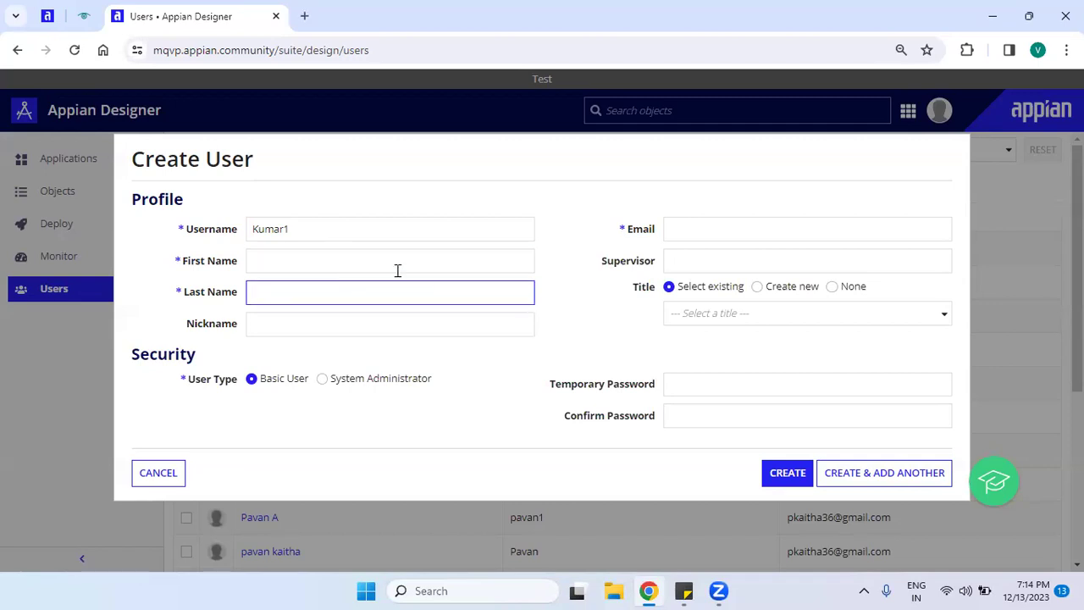
pyautogui.moveTo(314, 237); pyautogui.dragTo(232, 238)
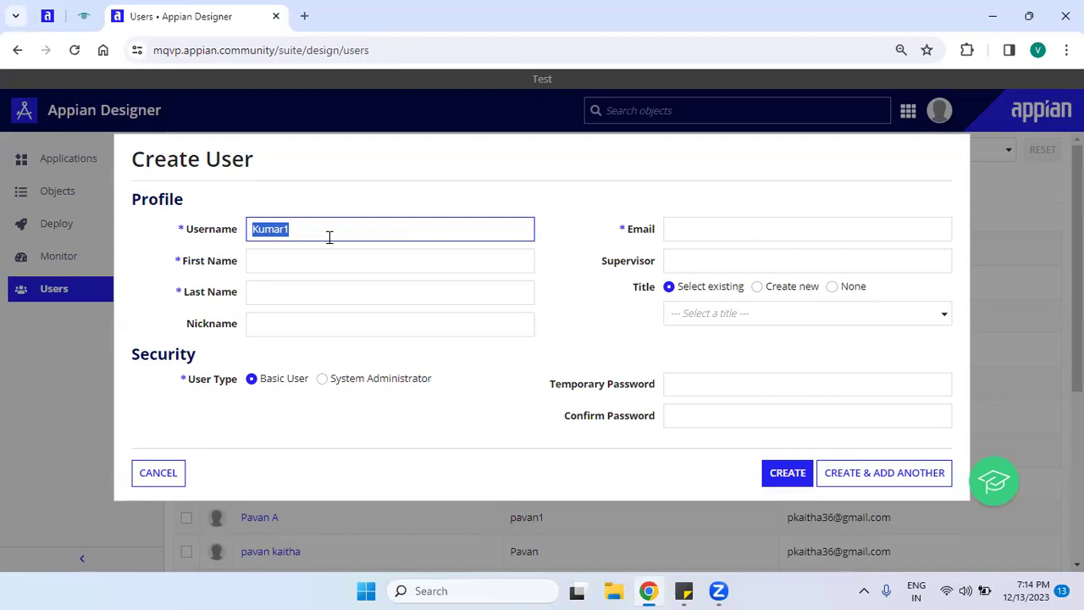
pyautogui.click(329, 237)
pyautogui.click(244, 229)
pyautogui.click(349, 227)
pyautogui.doubleClick(323, 232)
pyautogui.click(321, 237)
pyautogui.doubleClick(319, 238)
pyautogui.click(329, 220)
pyautogui.click(700, 239)
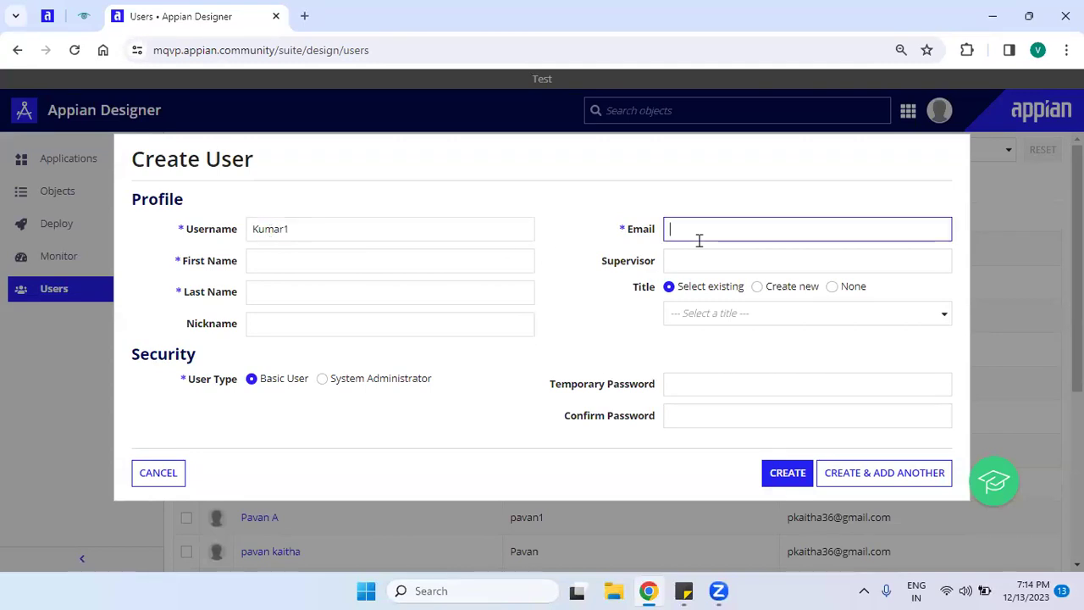
pyautogui.click(387, 261)
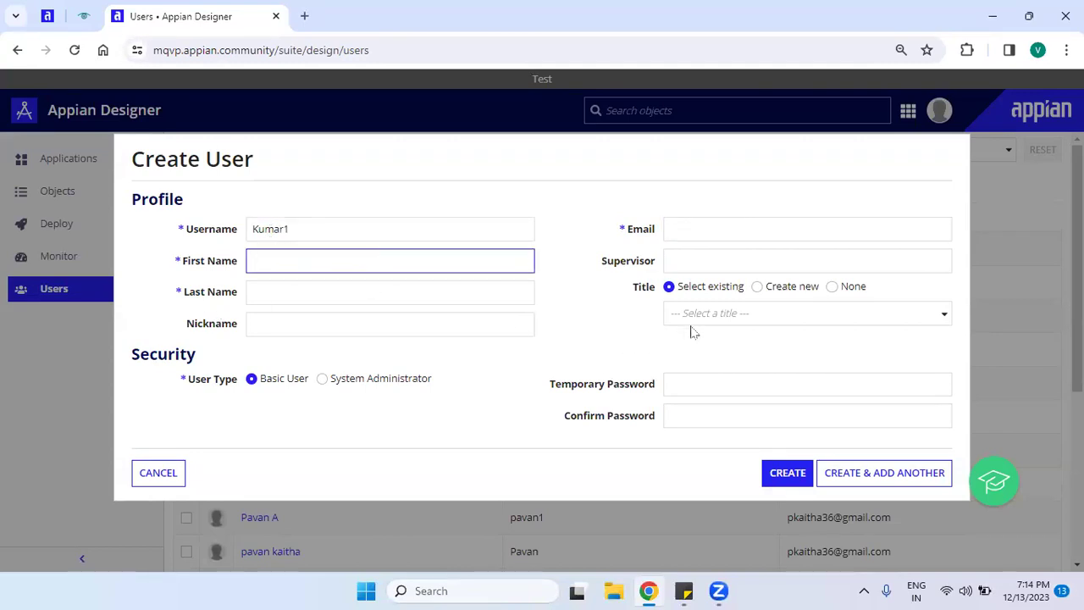
pyautogui.moveTo(128, 363); pyautogui.dragTo(239, 358)
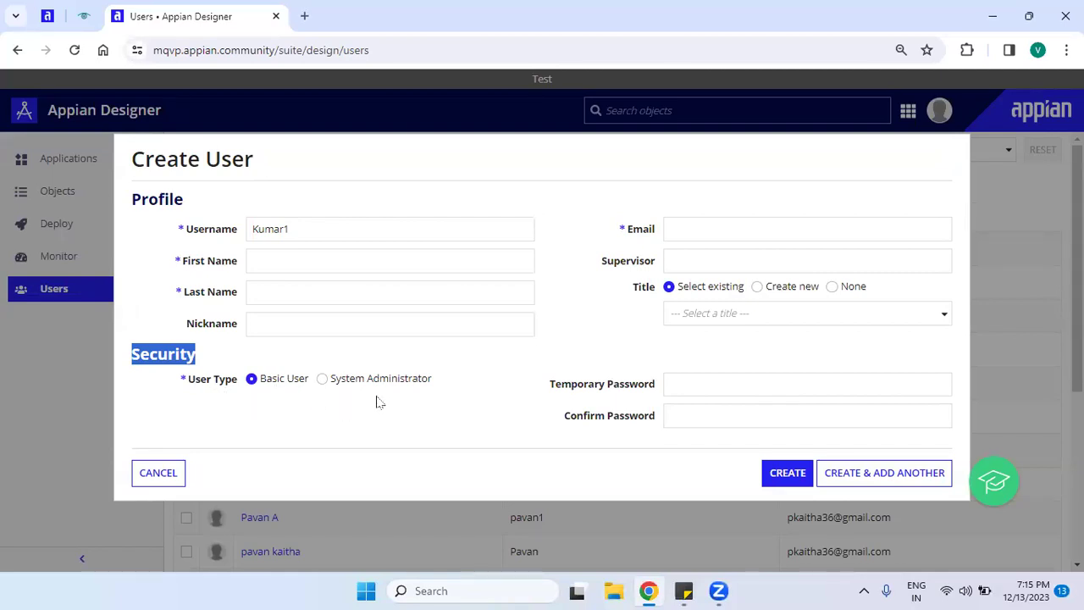
pyautogui.moveTo(332, 379); pyautogui.dragTo(503, 385)
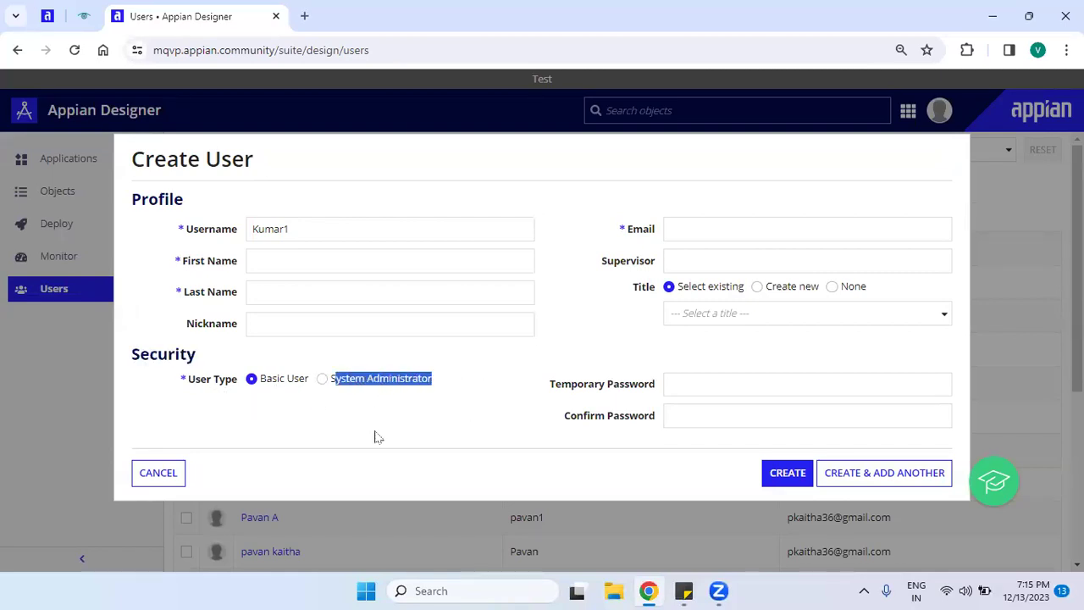
pyautogui.click(325, 424)
pyautogui.moveTo(260, 381); pyautogui.dragTo(322, 380)
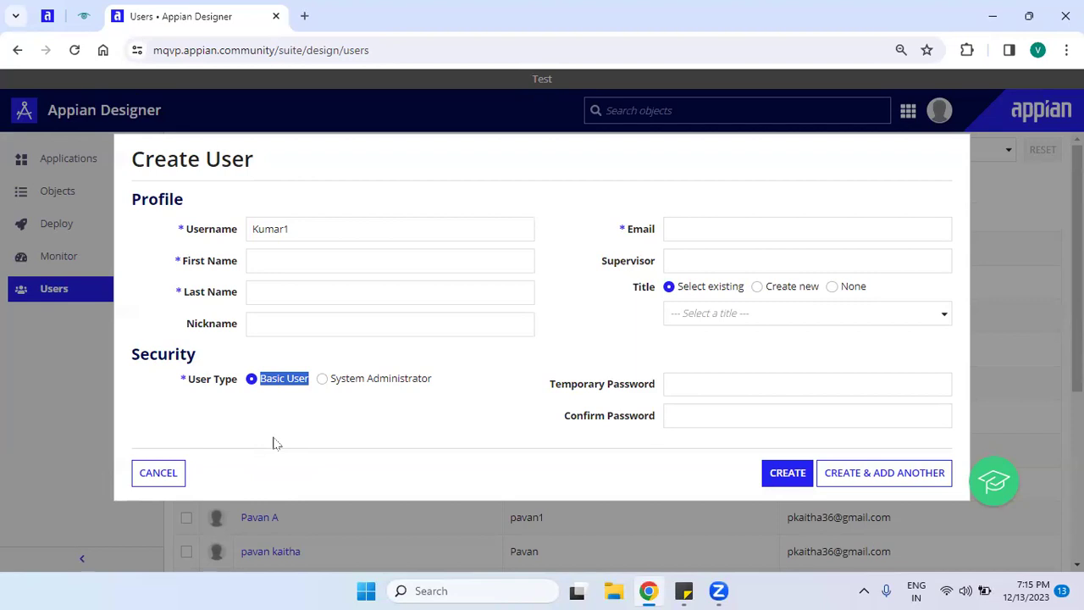
pyautogui.moveTo(260, 378); pyautogui.dragTo(281, 382)
pyautogui.click(291, 417)
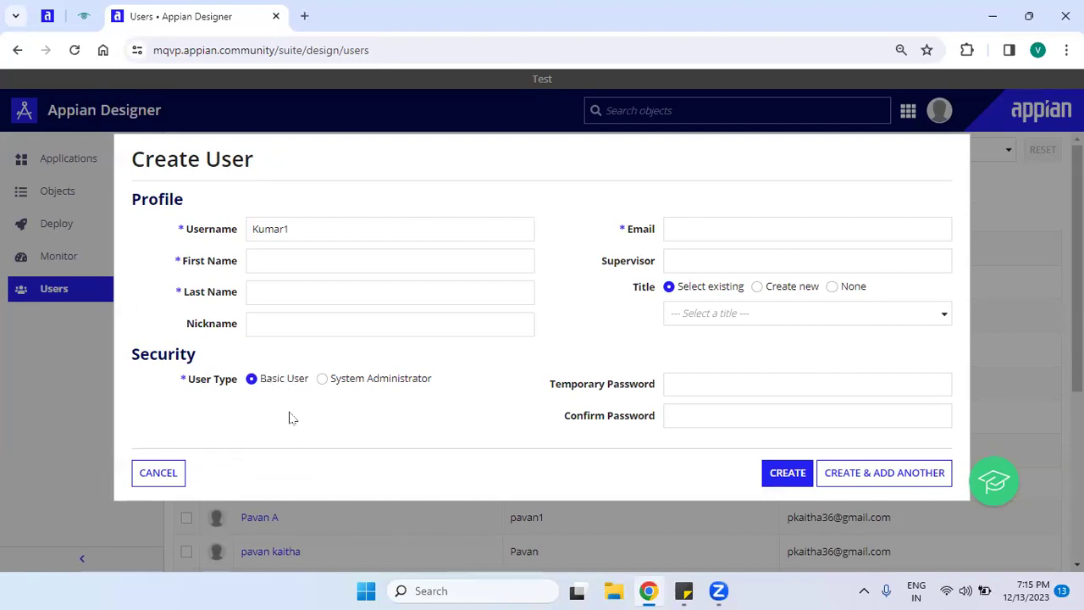
pyautogui.moveTo(260, 379); pyautogui.dragTo(309, 378)
pyautogui.click(313, 462)
pyautogui.click(337, 382)
pyautogui.click(252, 379)
pyautogui.moveTo(651, 383); pyautogui.dragTo(553, 390)
pyautogui.click(653, 387)
pyautogui.click(691, 385)
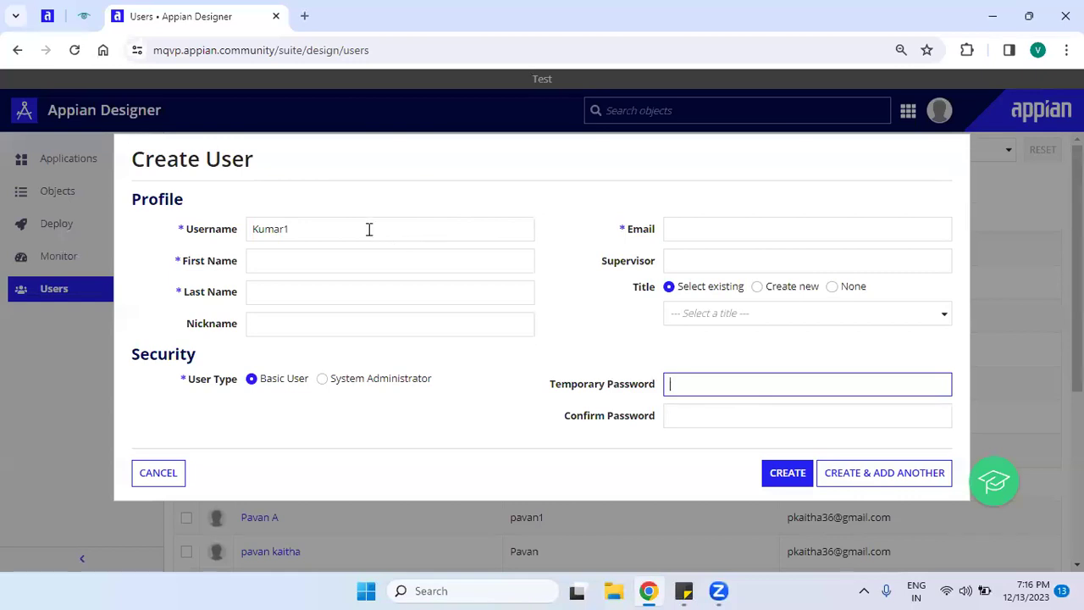
pyautogui.moveTo(293, 231); pyautogui.dragTo(160, 232)
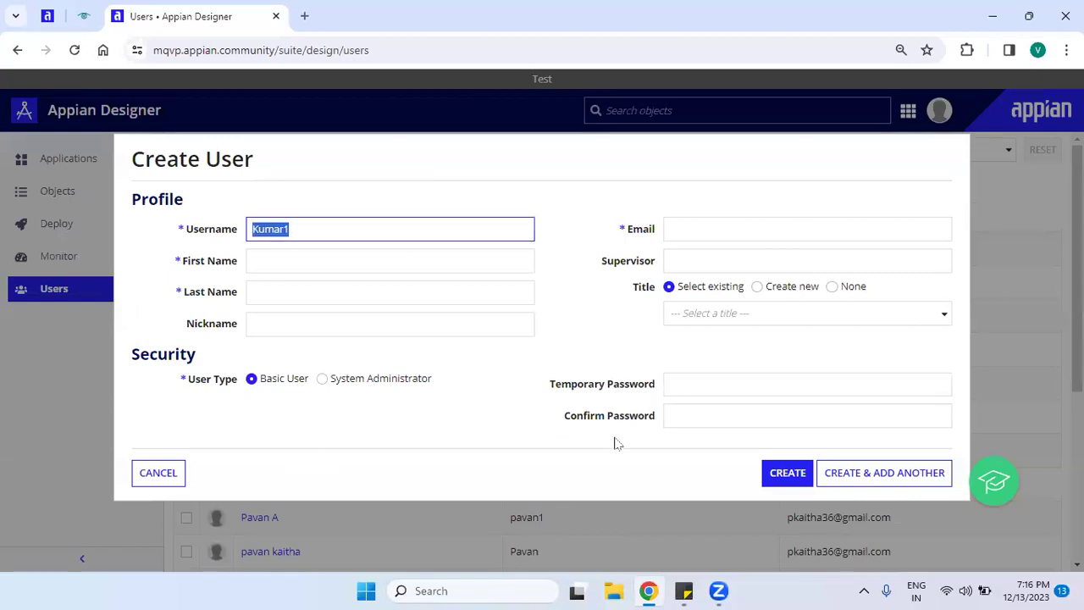
pyautogui.click(210, 47)
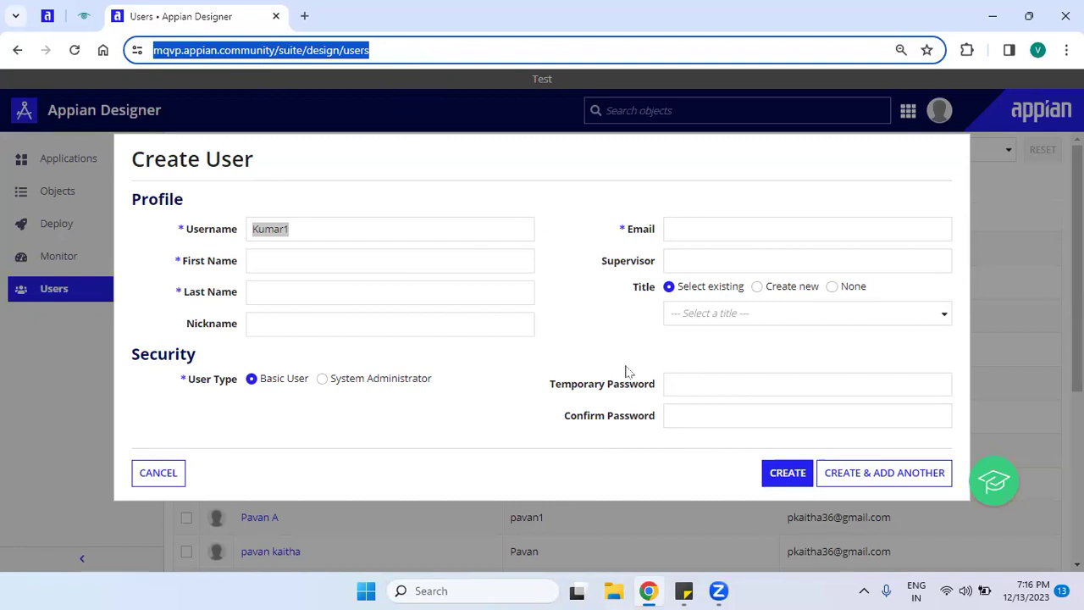
pyautogui.click(786, 474)
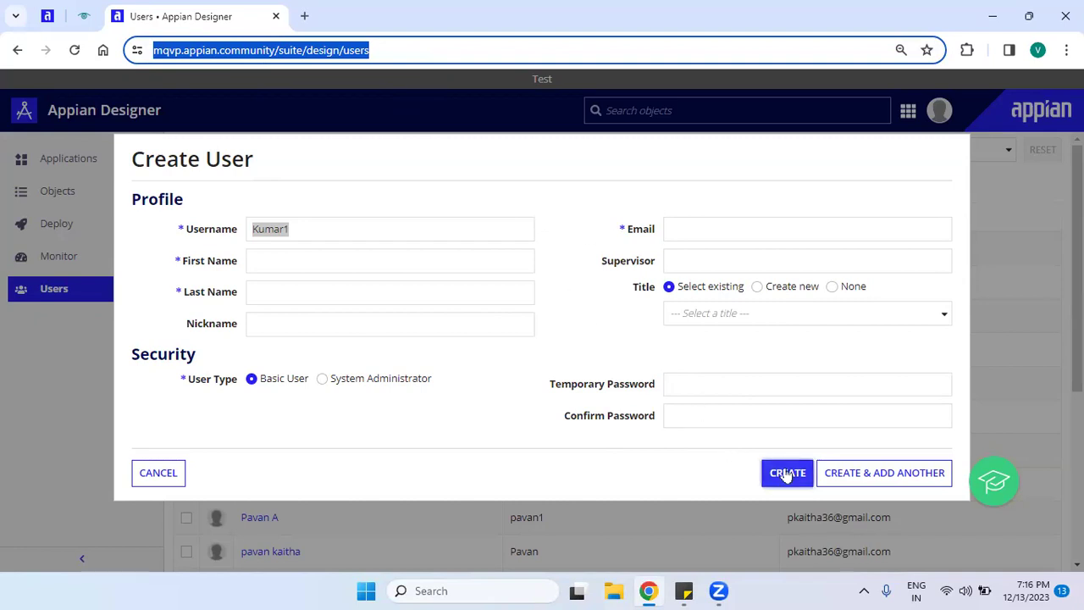
pyautogui.click(700, 383)
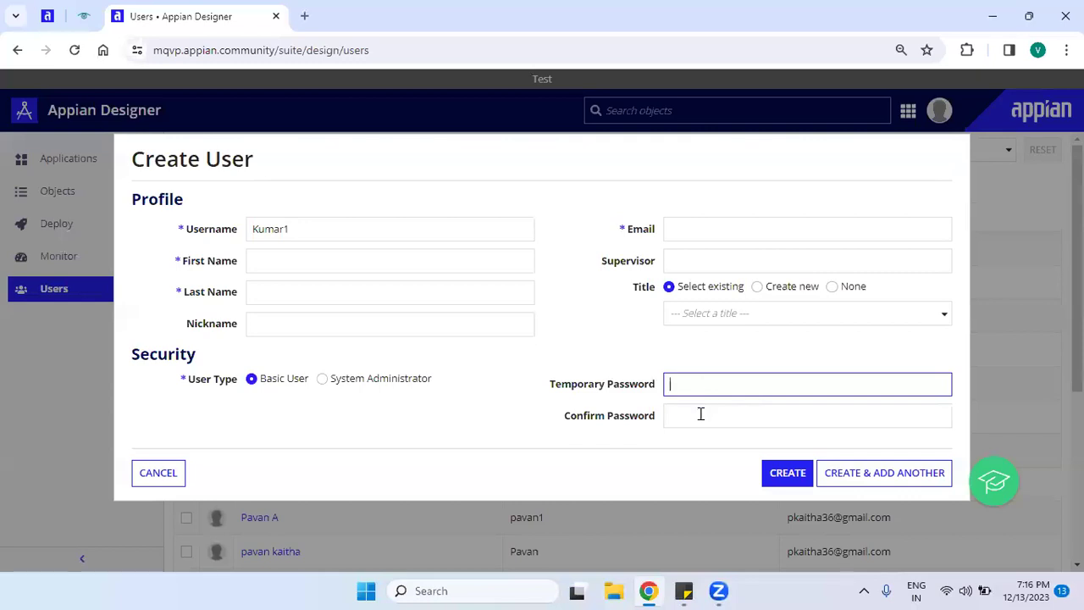
pyautogui.click(413, 219)
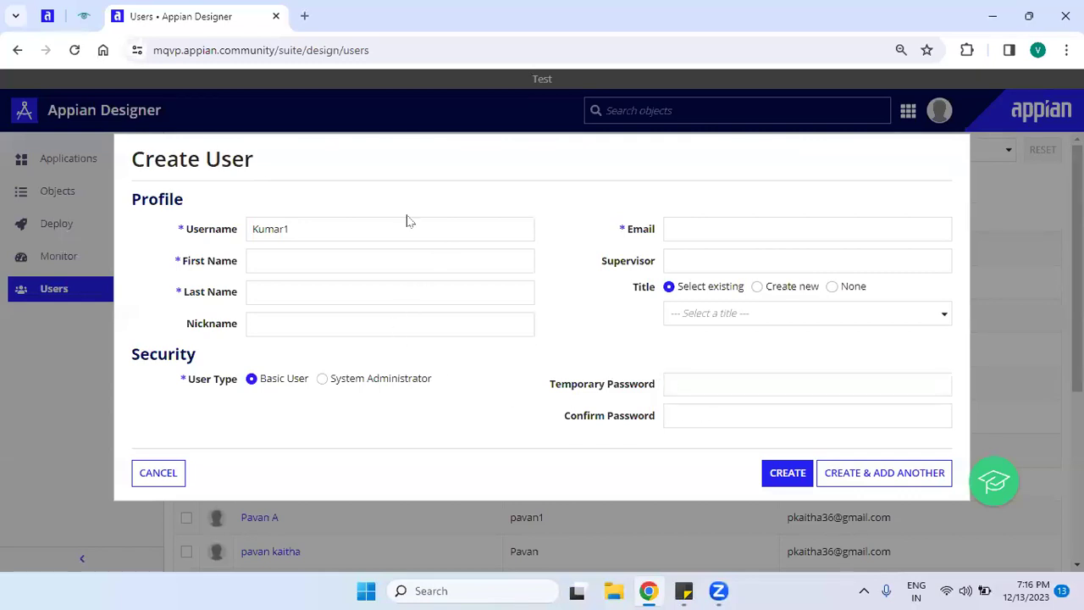
pyautogui.click(722, 404)
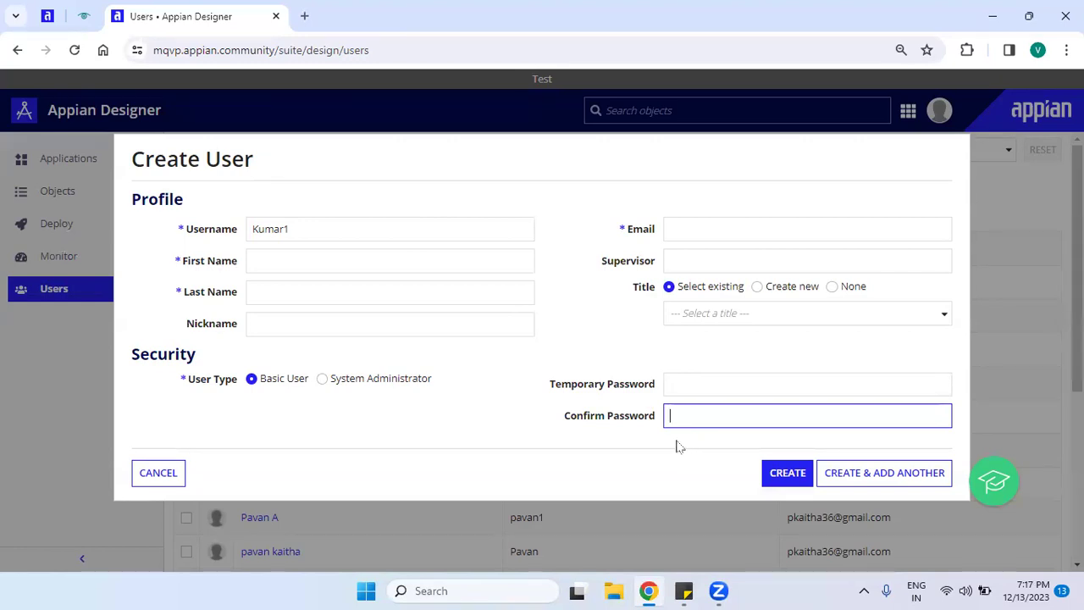
pyautogui.click(675, 446)
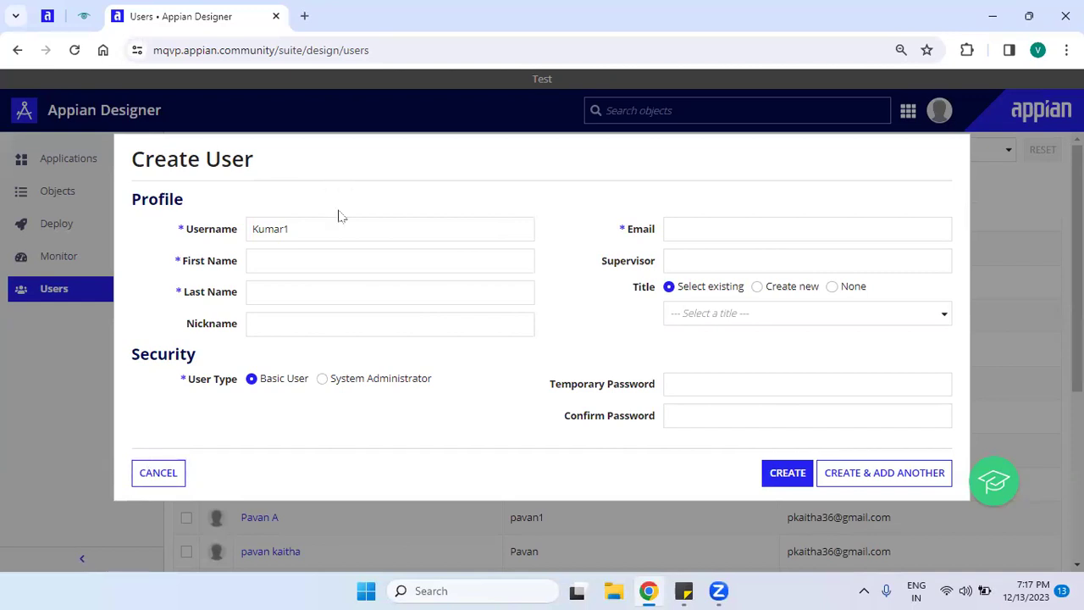
pyautogui.doubleClick(314, 230)
pyautogui.click(245, 258)
pyautogui.click(752, 225)
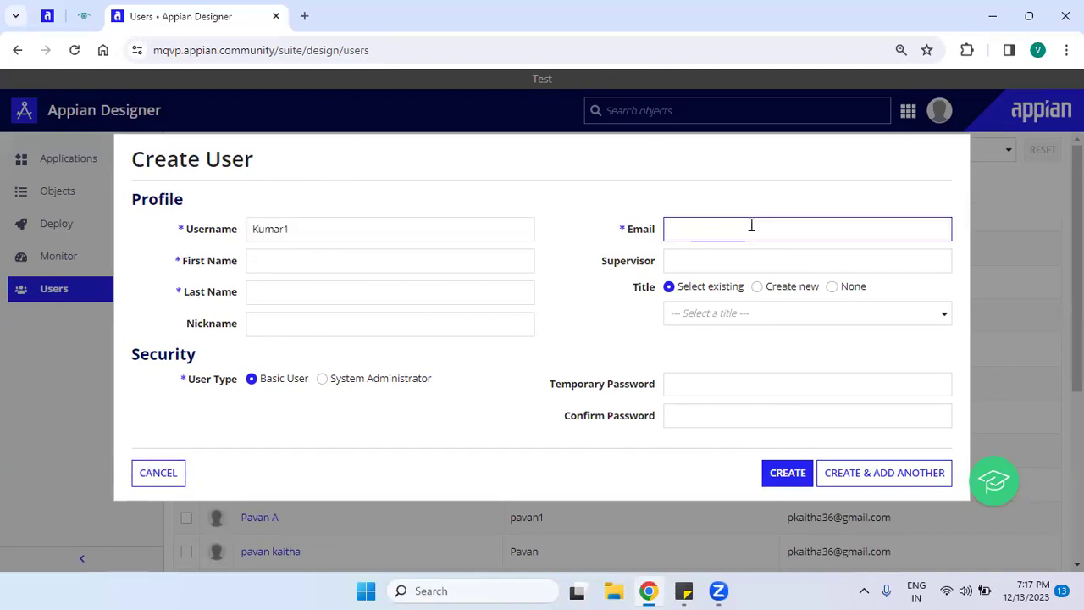
pyautogui.moveTo(136, 360); pyautogui.dragTo(200, 368)
pyautogui.click(280, 421)
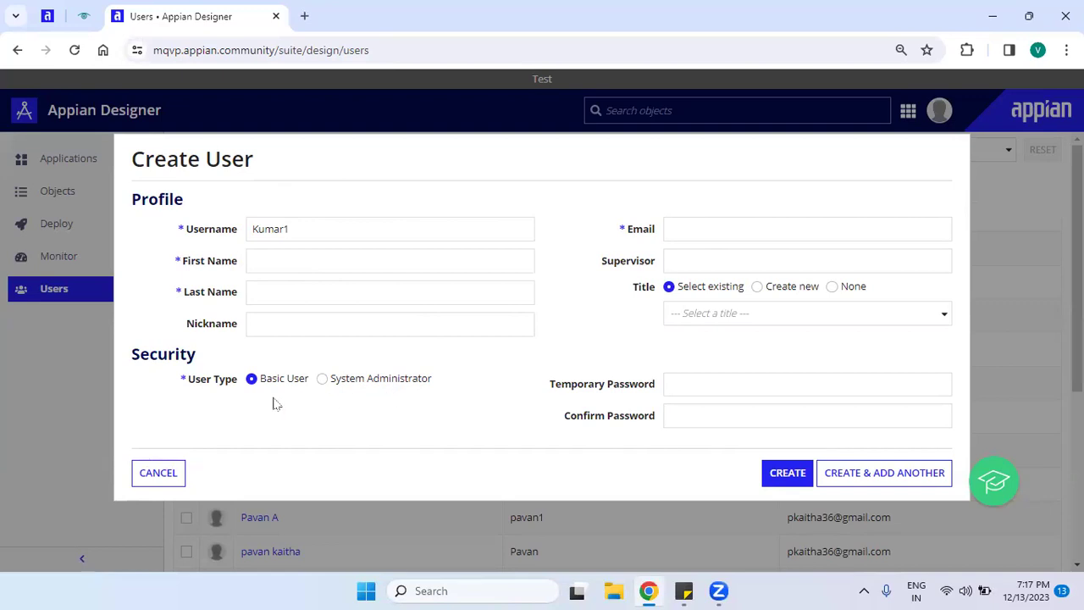
pyautogui.moveTo(262, 390); pyautogui.dragTo(331, 419)
pyautogui.moveTo(331, 379); pyautogui.dragTo(449, 386)
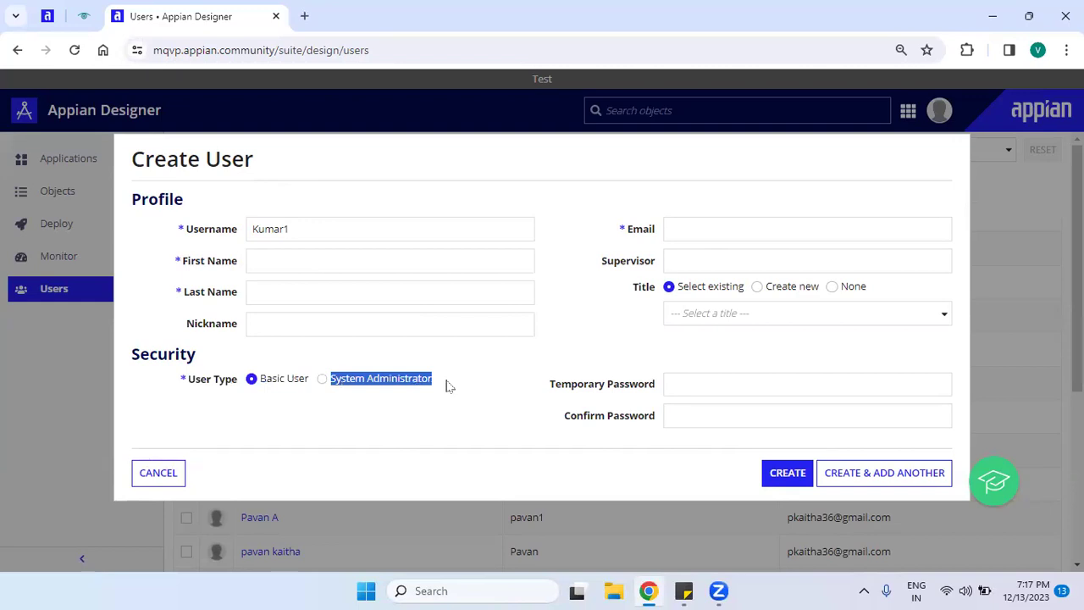
pyautogui.click(403, 468)
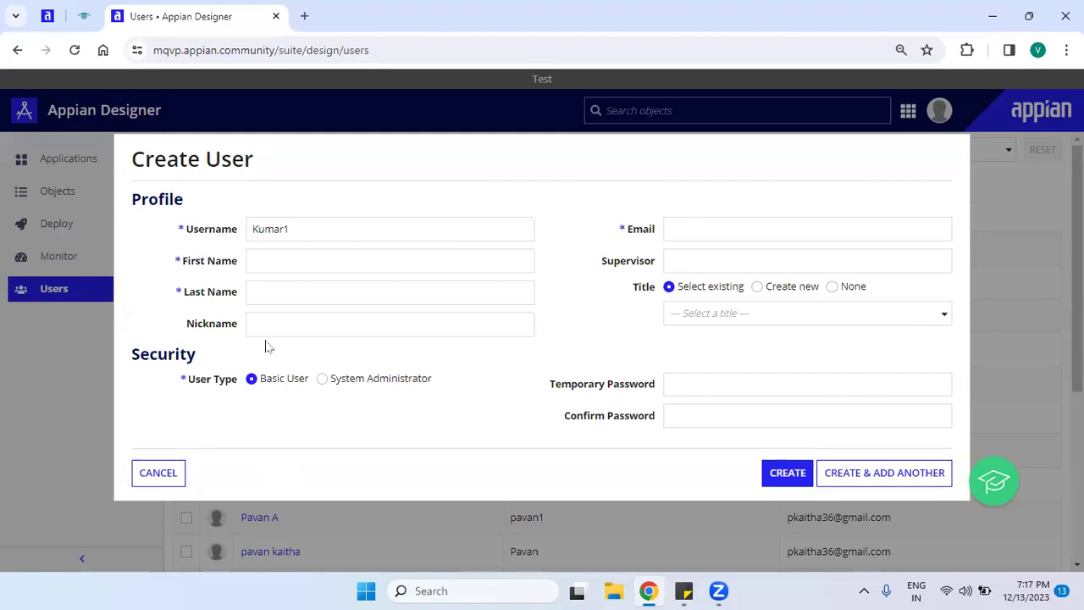
pyautogui.click(331, 232)
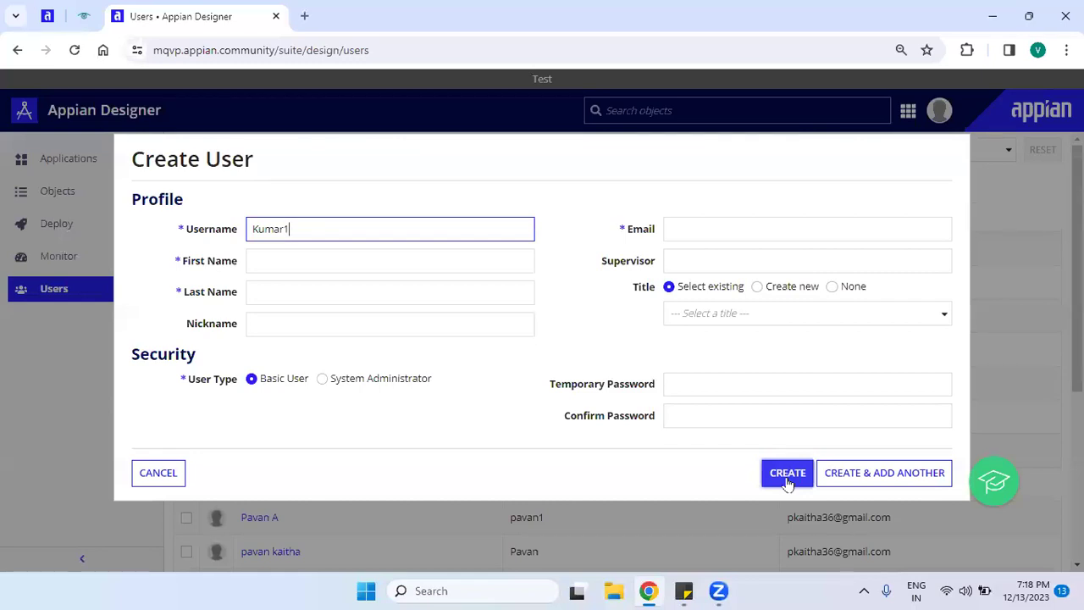
pyautogui.click(175, 480)
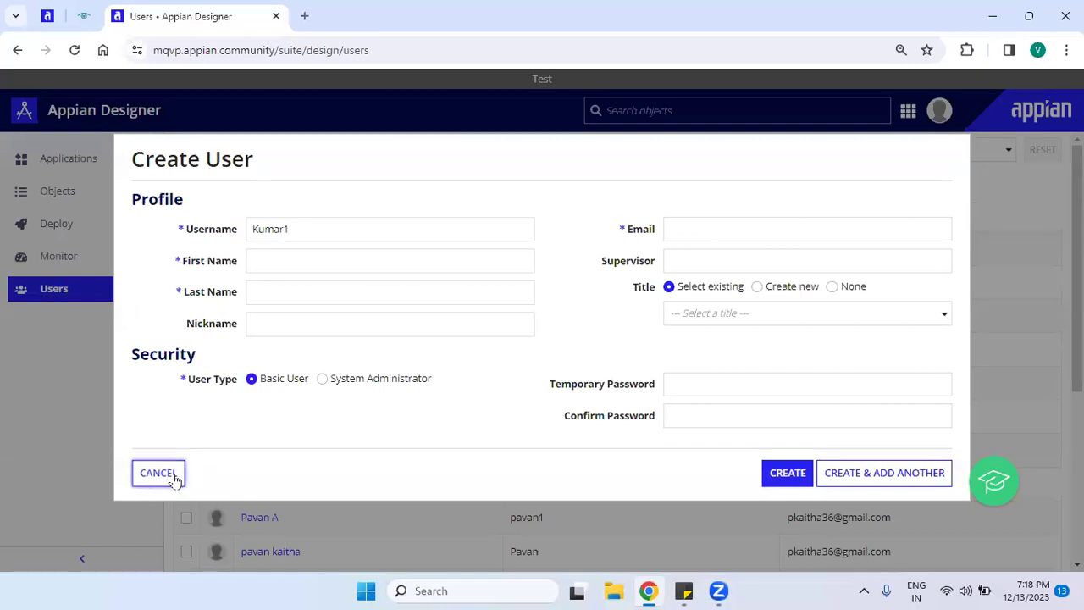
# Discard the new user form and open Users under AUTHENTICATION in the Admin Console.
pyautogui.click(175, 479)
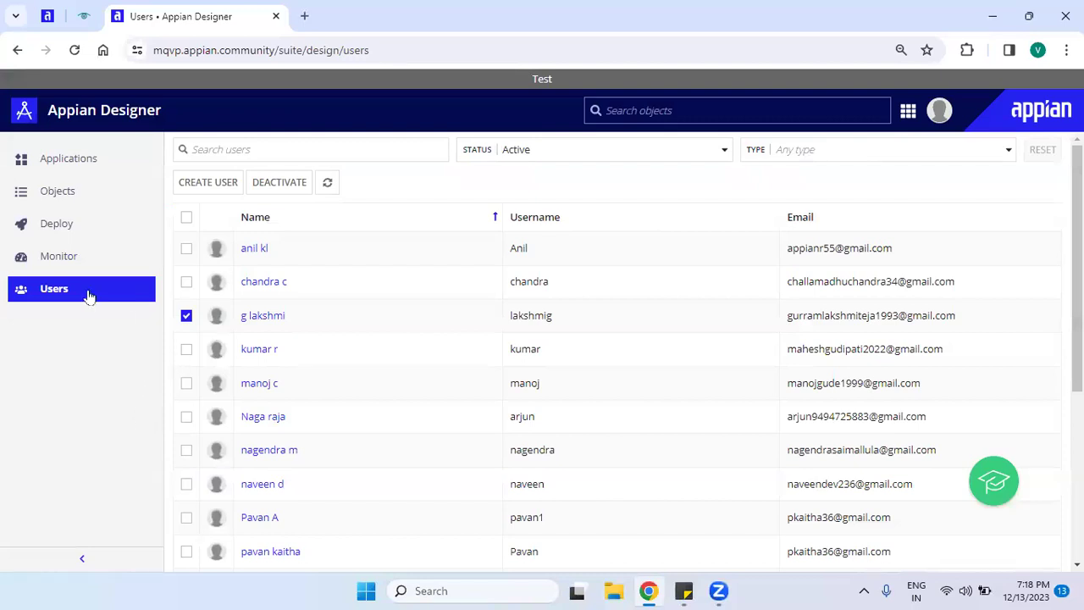
pyautogui.click(907, 110)
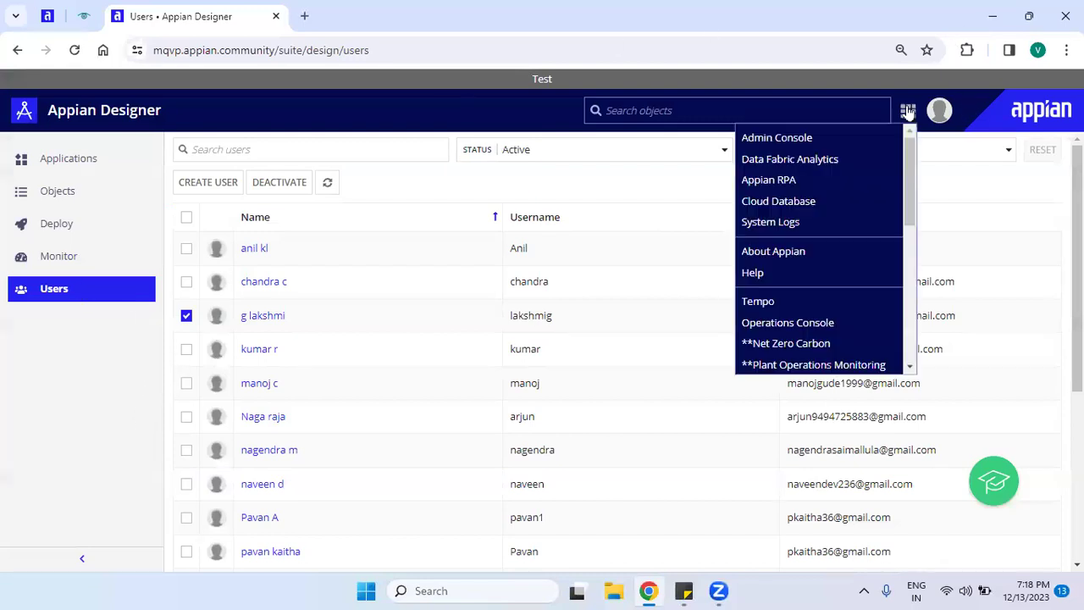
pyautogui.click(796, 138)
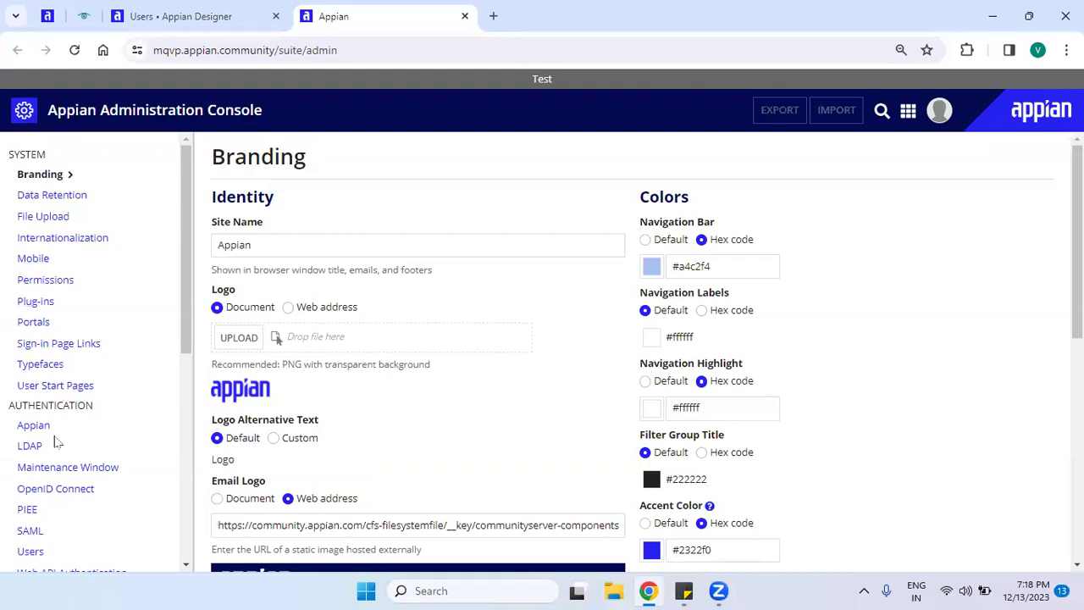
pyautogui.moveTo(190, 279); pyautogui.dragTo(195, 363)
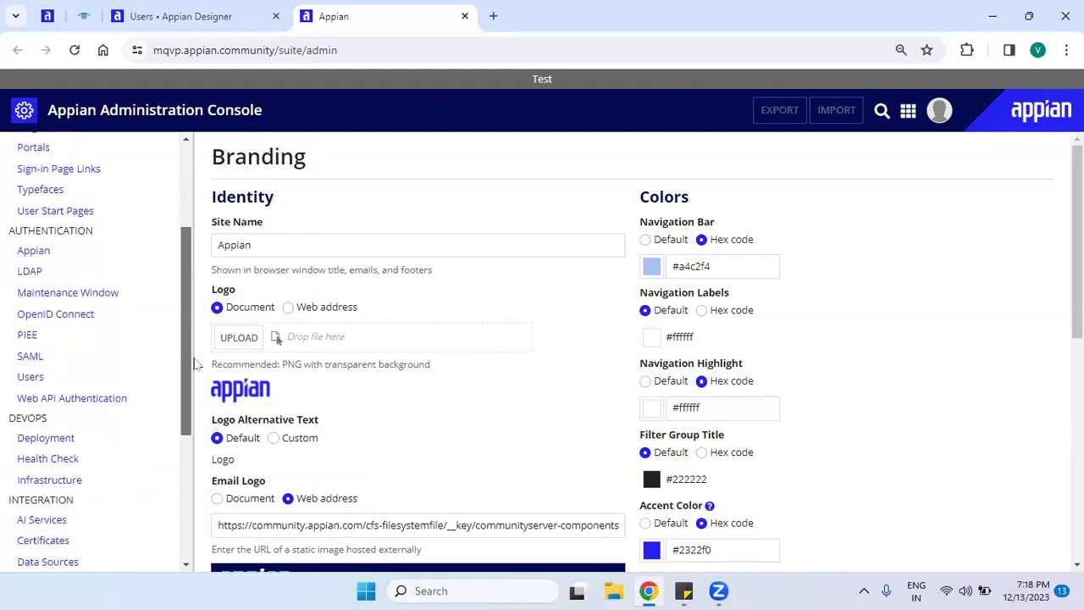
pyautogui.doubleClick(20, 225)
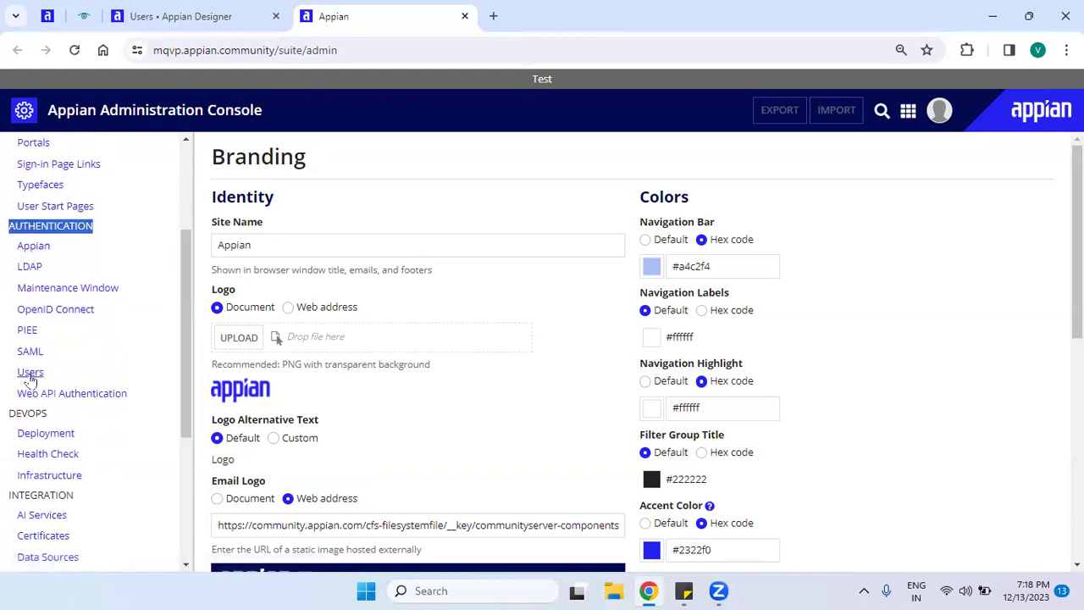
pyautogui.click(31, 378)
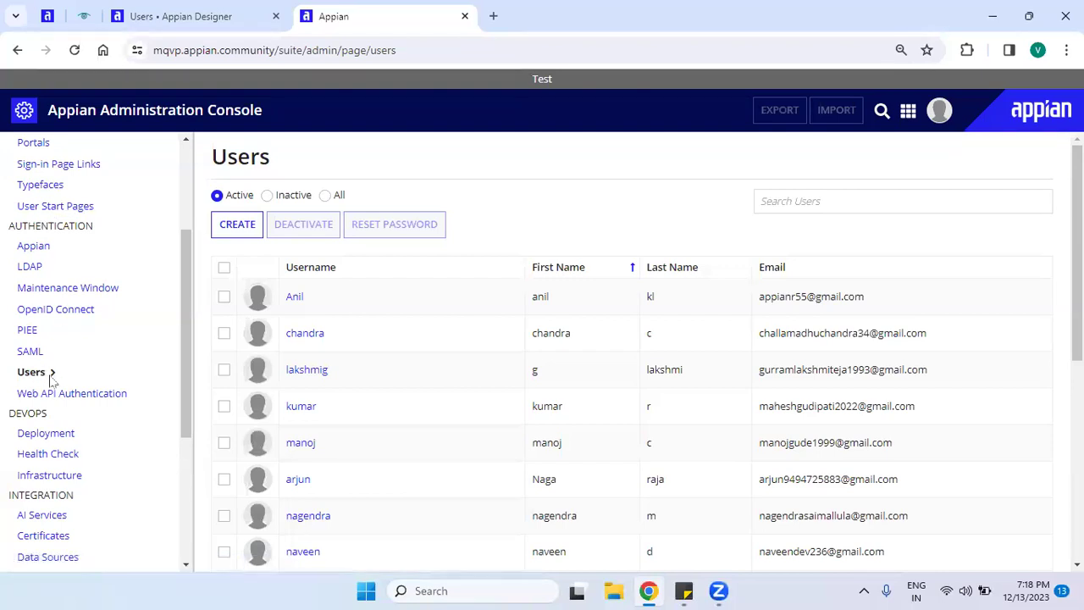
pyautogui.click(71, 209)
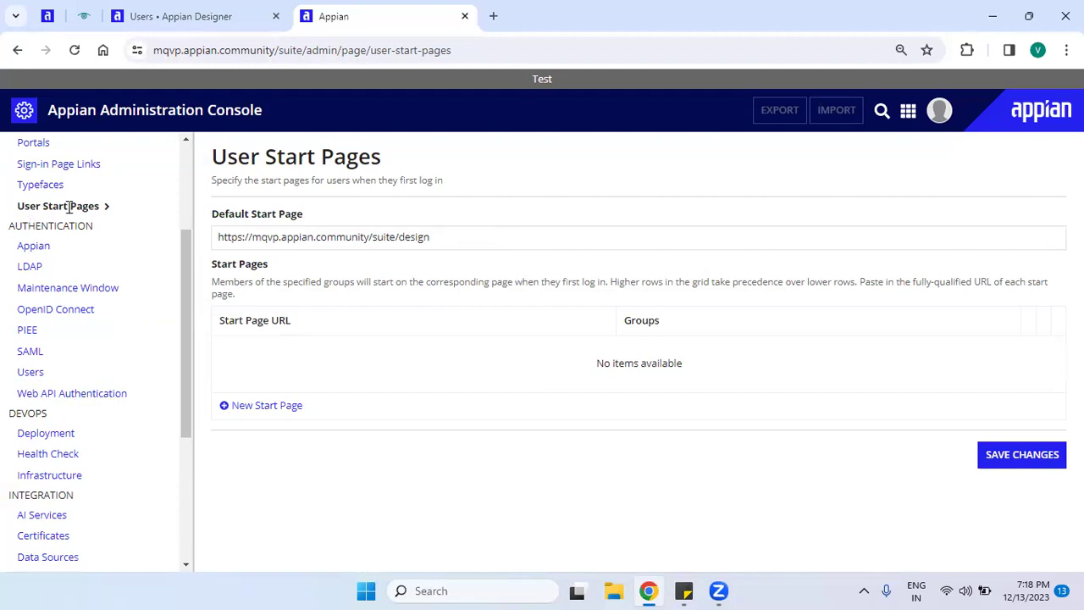
pyautogui.doubleClick(31, 225)
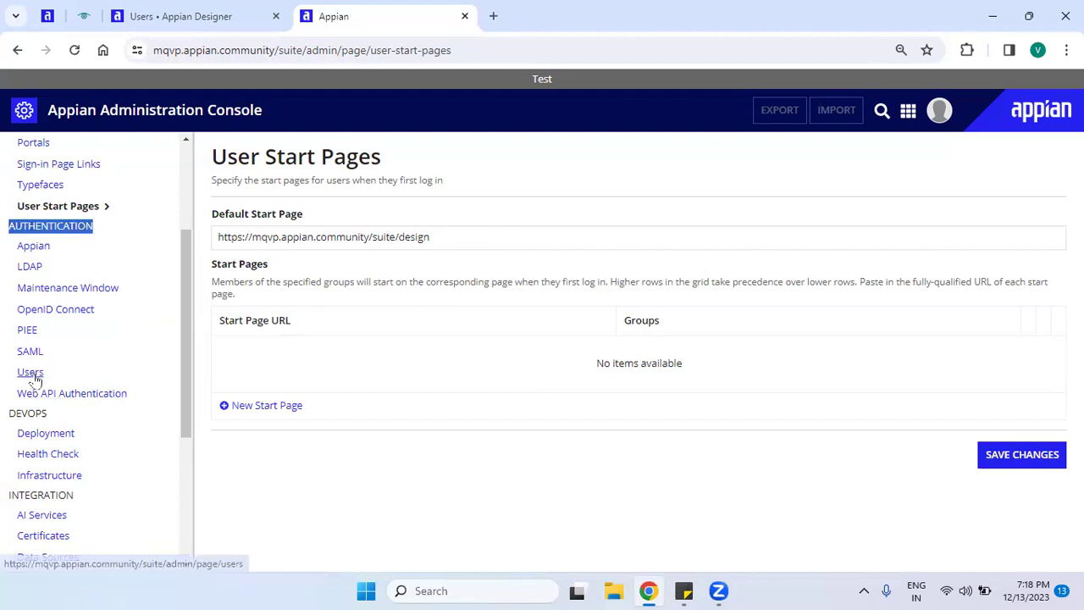
pyautogui.click(34, 372)
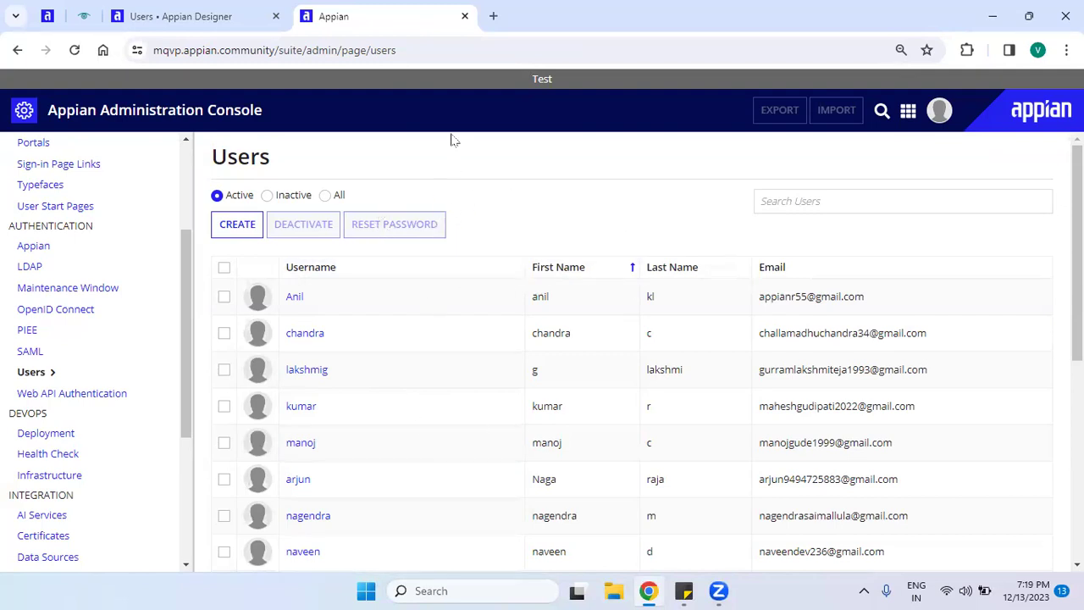
# Close the Administration Console and browse the Applications list in Designer.
pyautogui.click(464, 17)
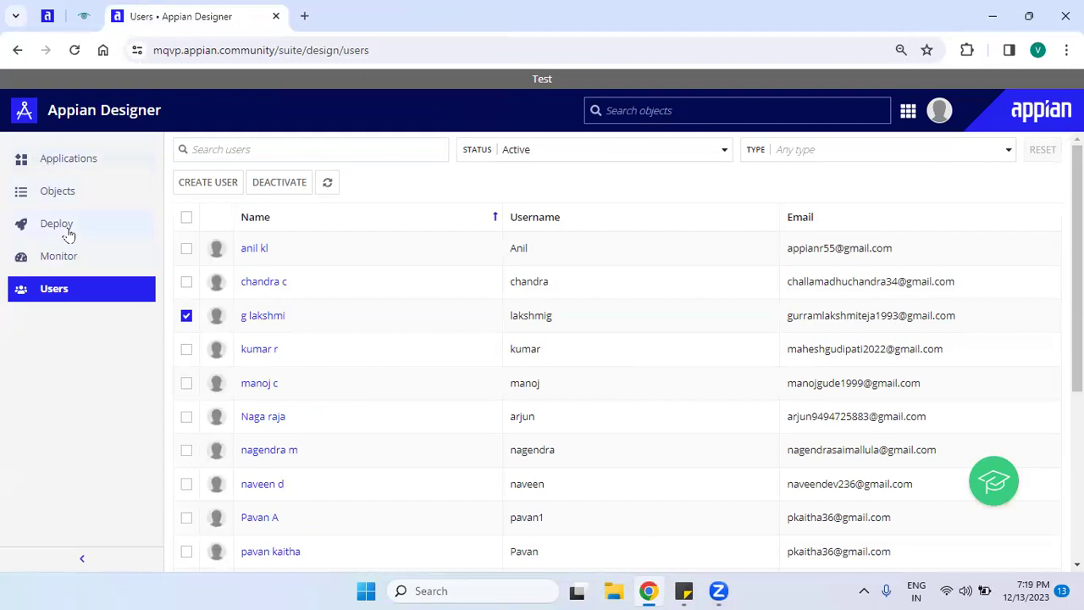
pyautogui.click(109, 158)
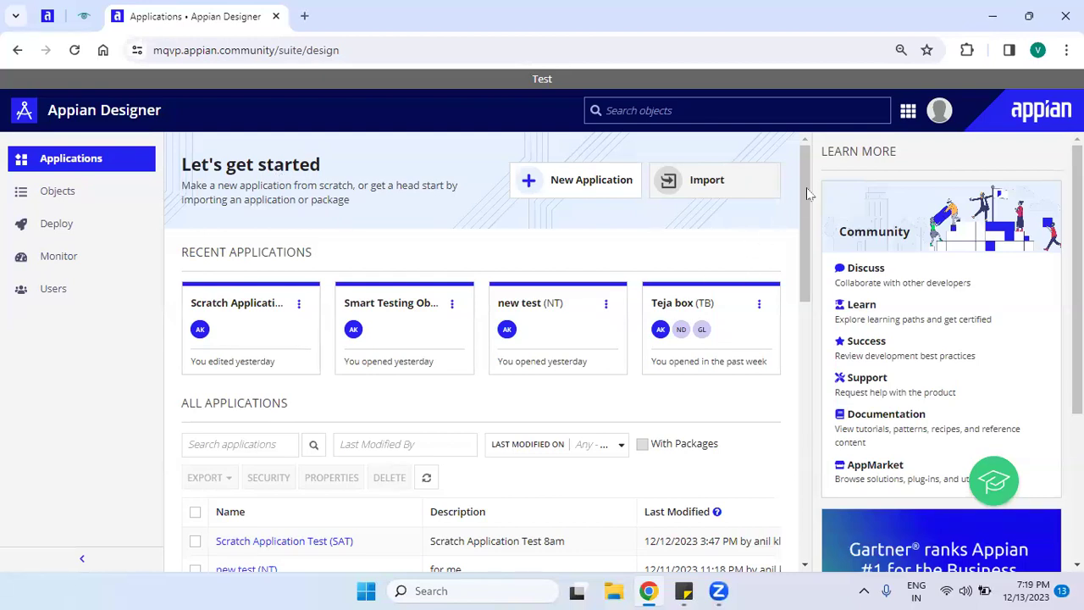
pyautogui.scroll(-3, 808, 356)
pyautogui.scroll(-7, 825, 437)
pyautogui.scroll(6, 791, 343)
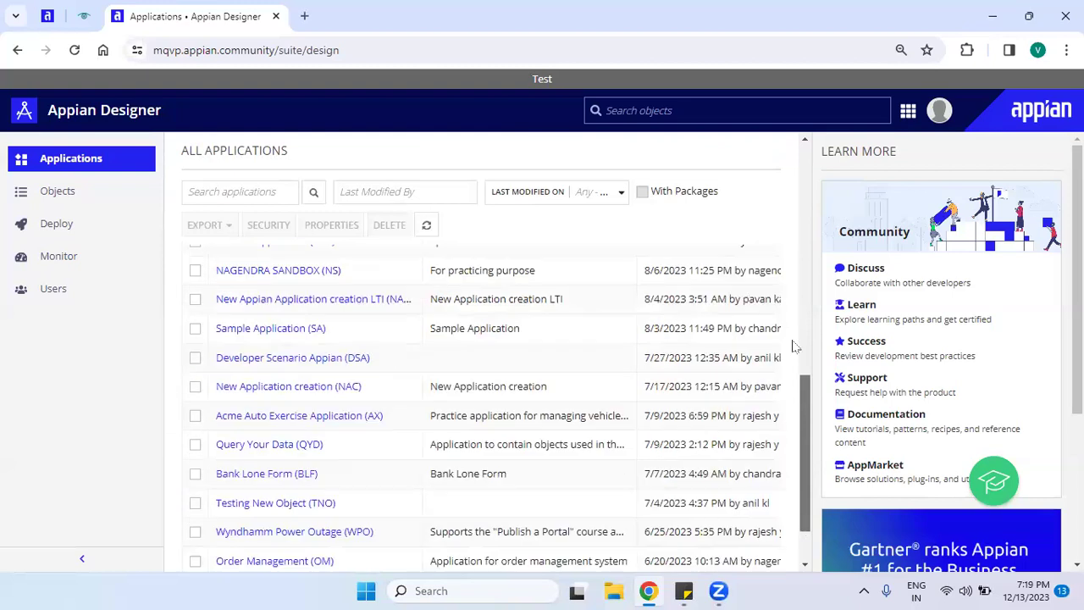
pyautogui.scroll(4, 803, 194)
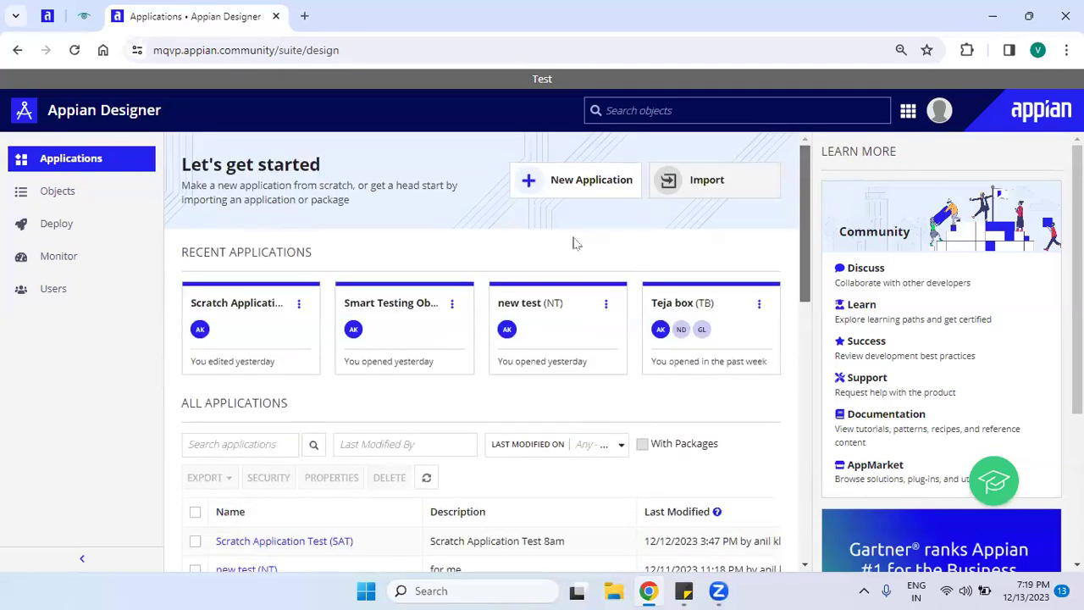
# Bring up the Create New Application form.
pyautogui.click(564, 194)
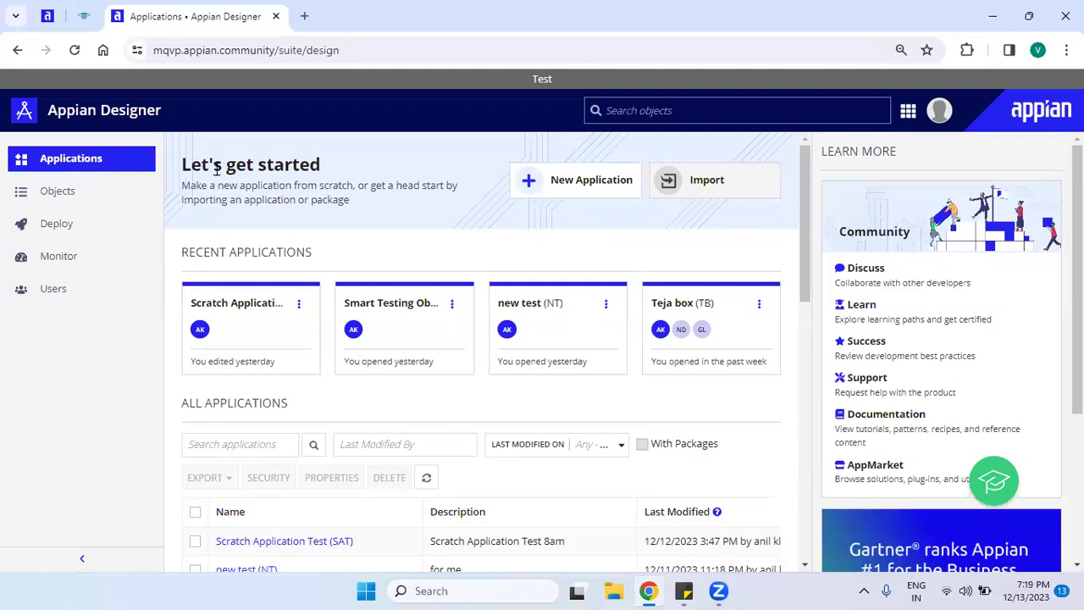
pyautogui.moveTo(182, 166); pyautogui.dragTo(374, 170)
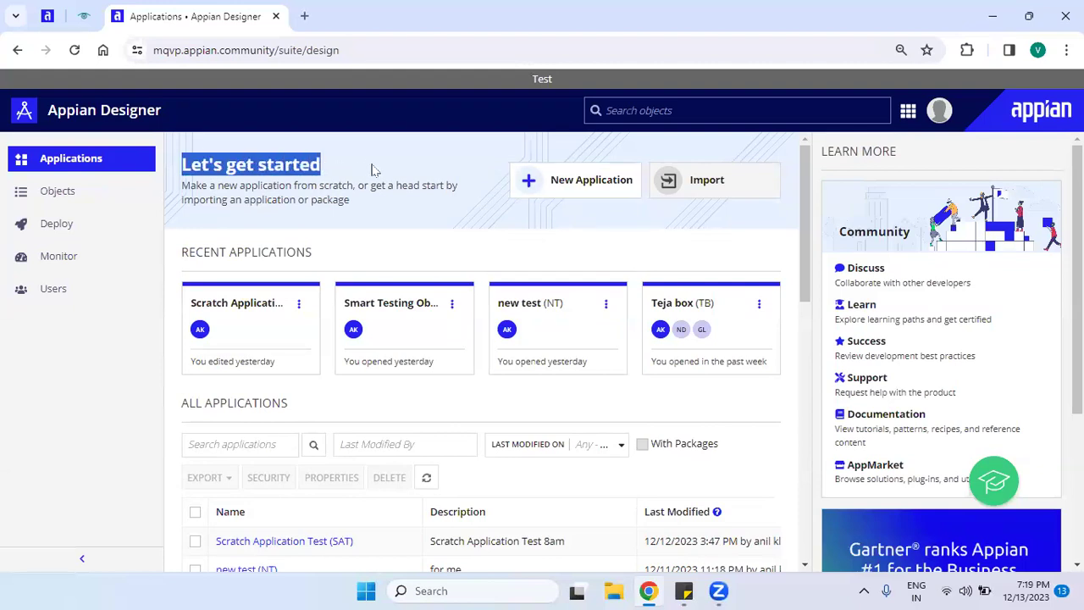
pyautogui.click(603, 195)
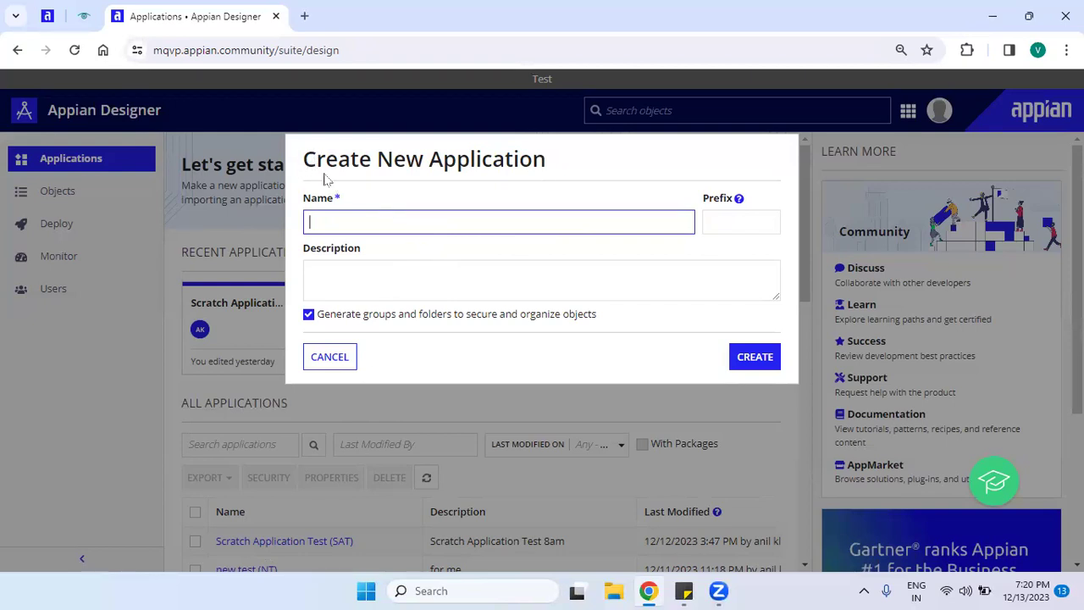
# Reopen the blank form and review its Name, Prefix, Description and group-generation option.
pyautogui.click(322, 368)
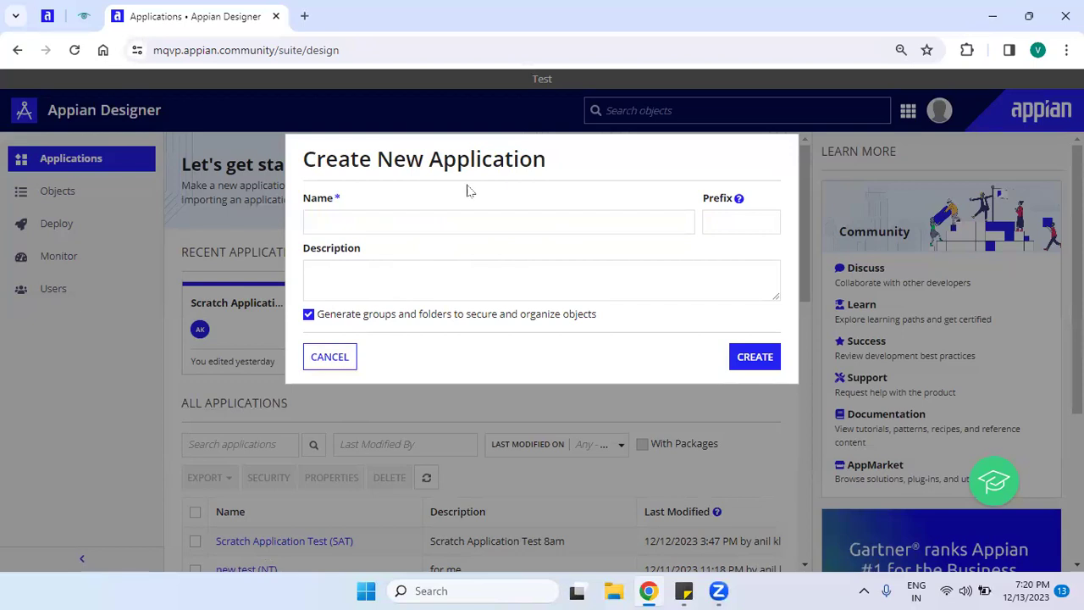
pyautogui.press('Escape')
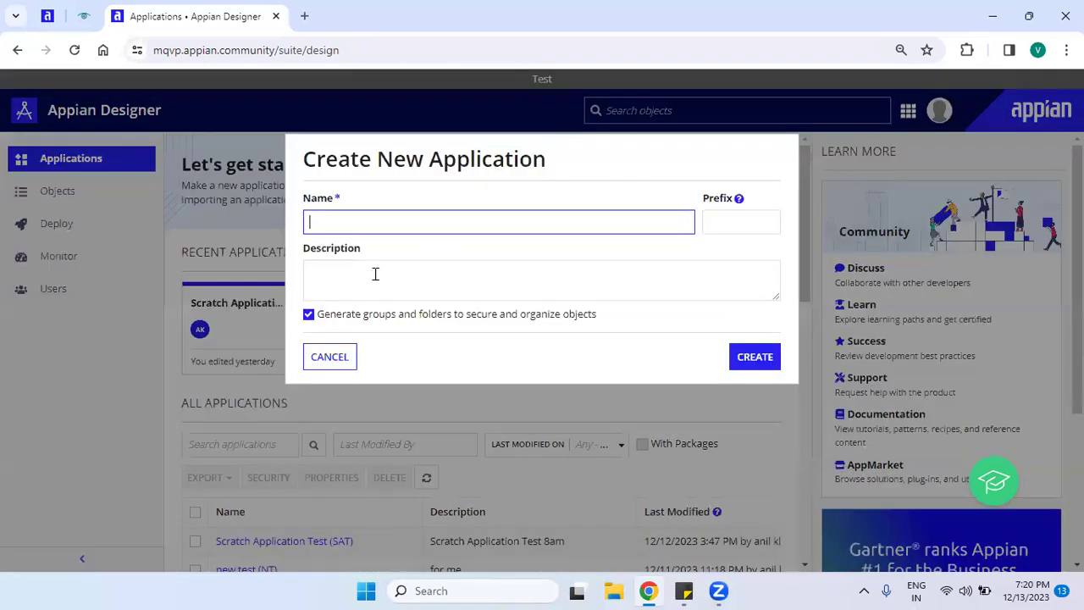
pyautogui.moveTo(304, 160); pyautogui.dragTo(564, 175)
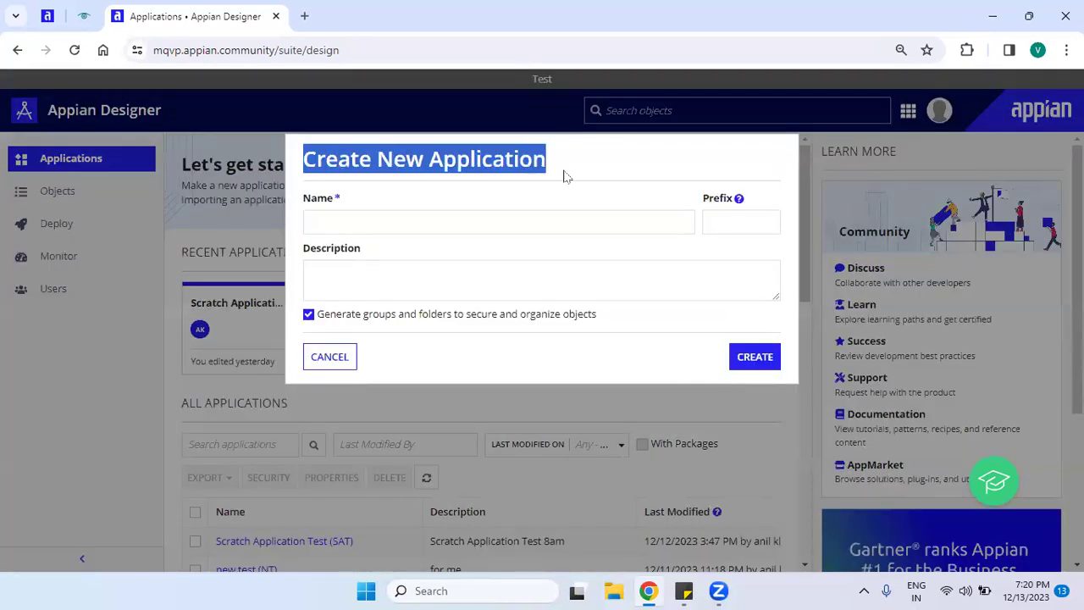
pyautogui.moveTo(304, 200); pyautogui.dragTo(344, 204)
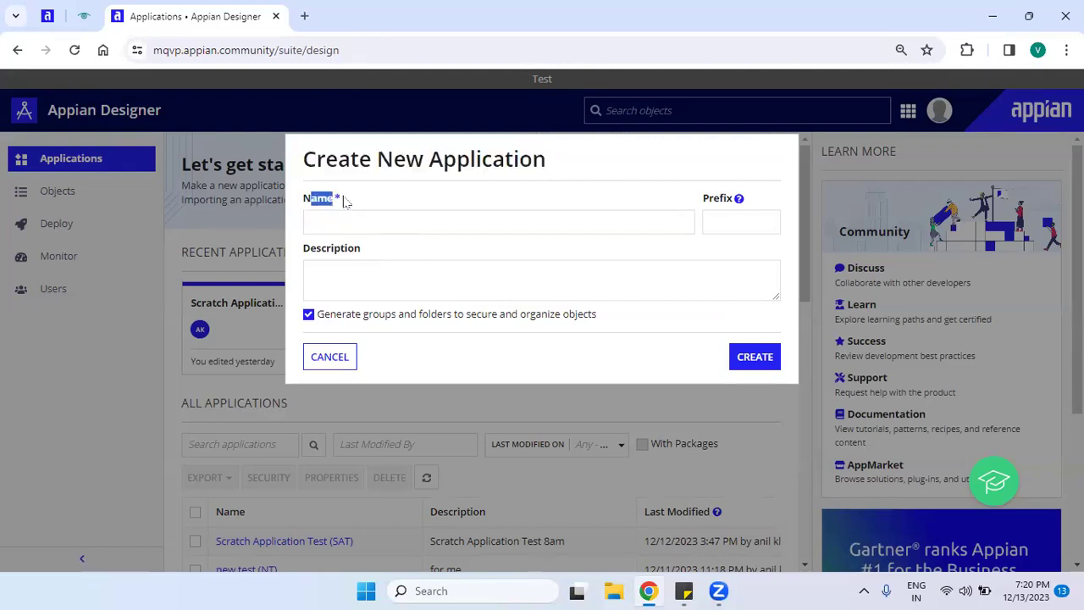
pyautogui.moveTo(702, 200); pyautogui.dragTo(743, 213)
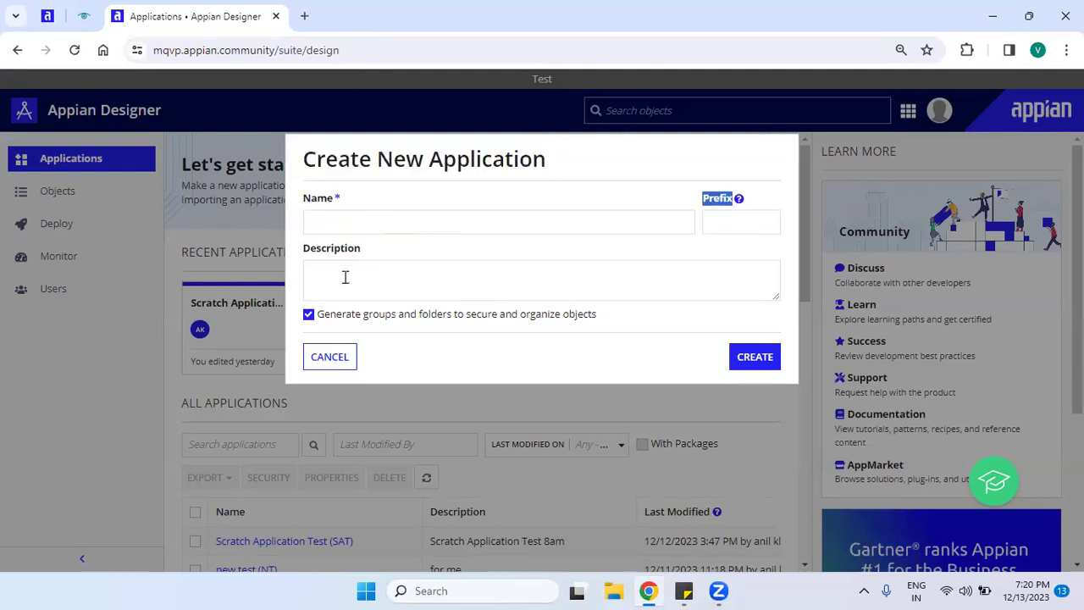
pyautogui.doubleClick(335, 253)
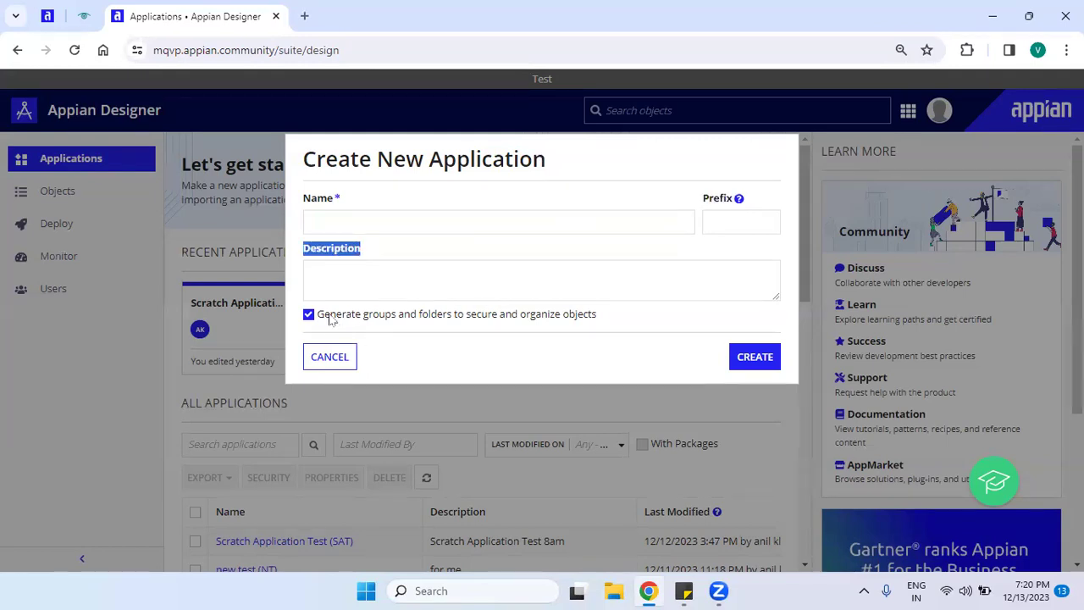
pyautogui.moveTo(319, 315); pyautogui.dragTo(616, 319)
pyautogui.click(616, 318)
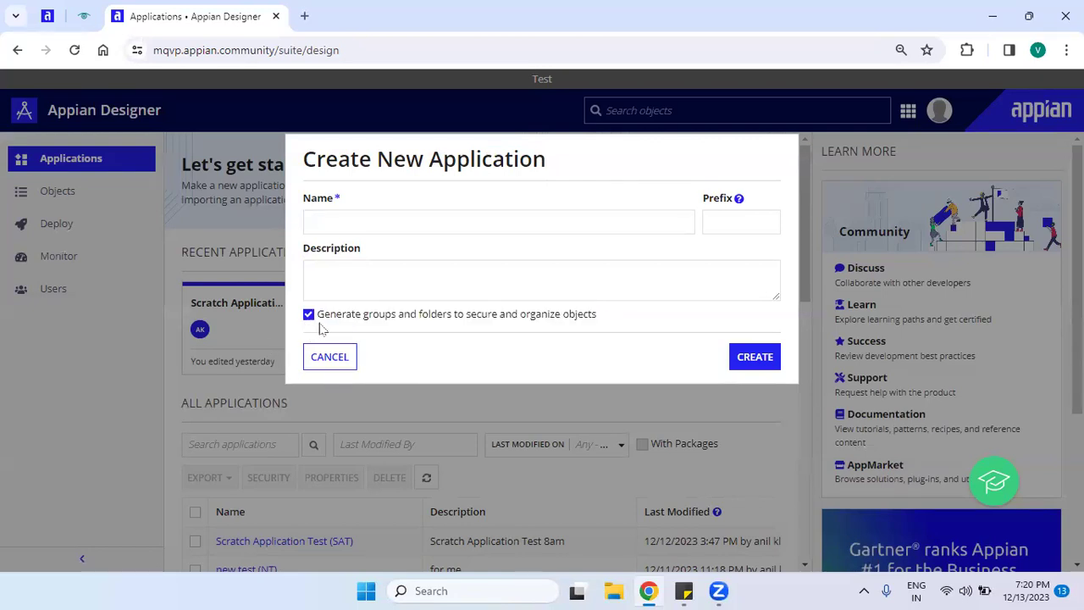
pyautogui.click(327, 356)
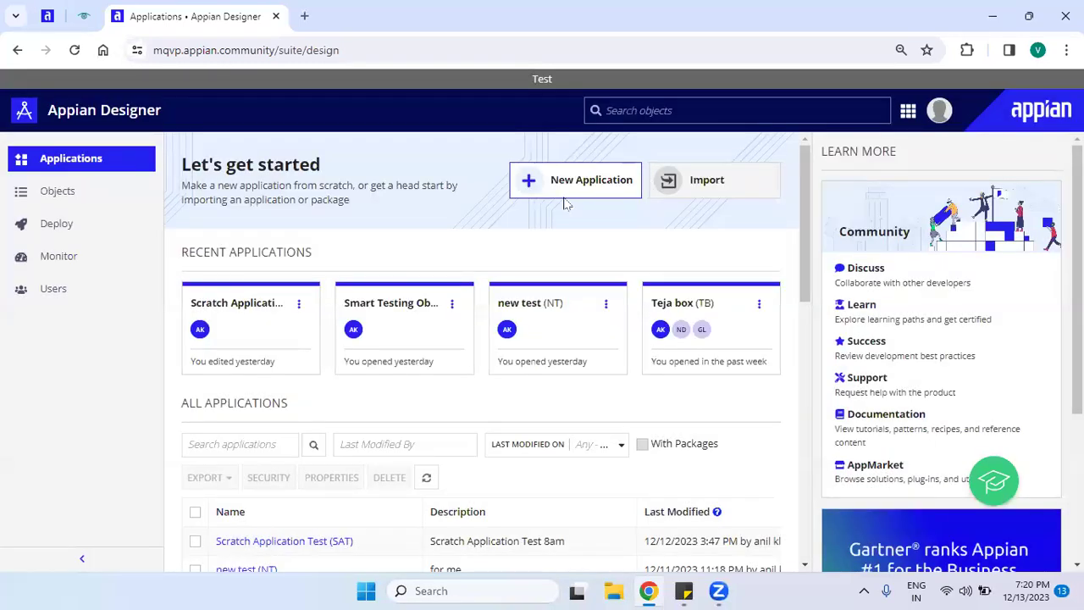
pyautogui.click(564, 194)
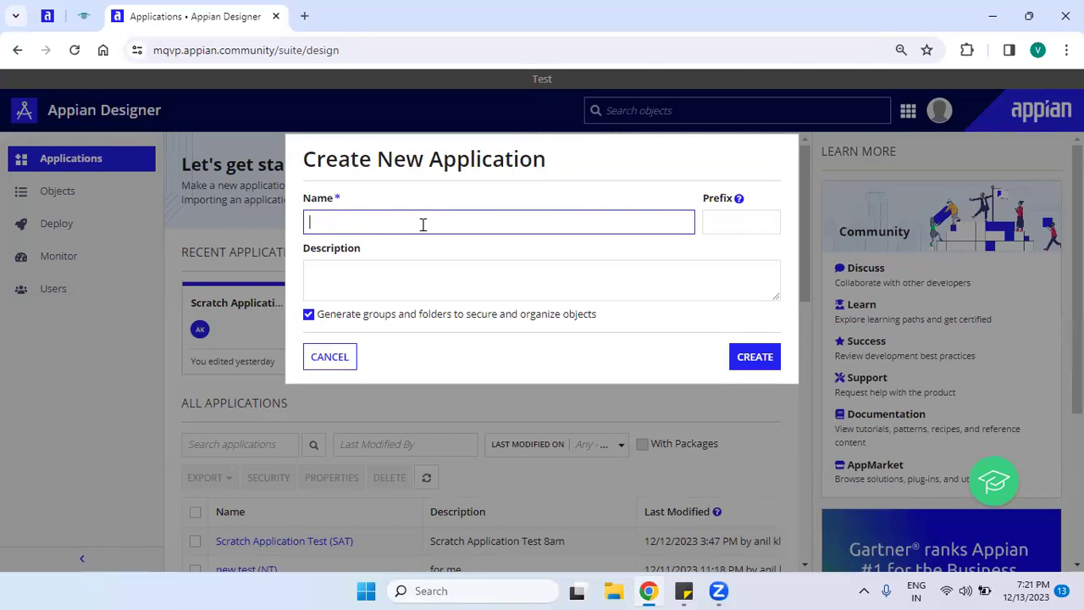
pyautogui.write('HR')
pyautogui.hotkey('ctrl', '+')
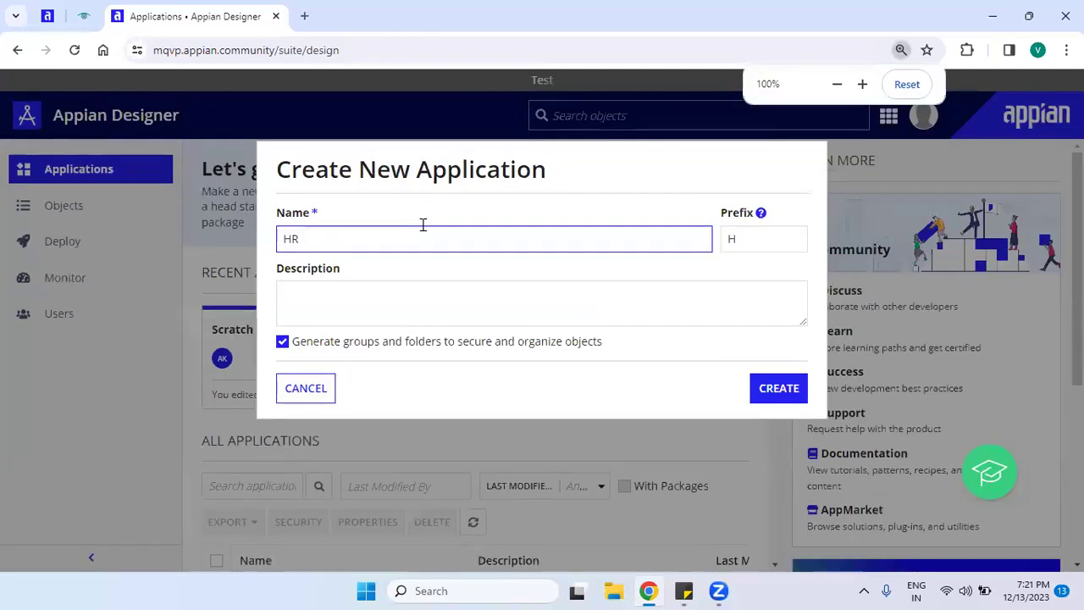
pyautogui.moveTo(753, 214); pyautogui.dragTo(721, 216)
pyautogui.click(747, 242)
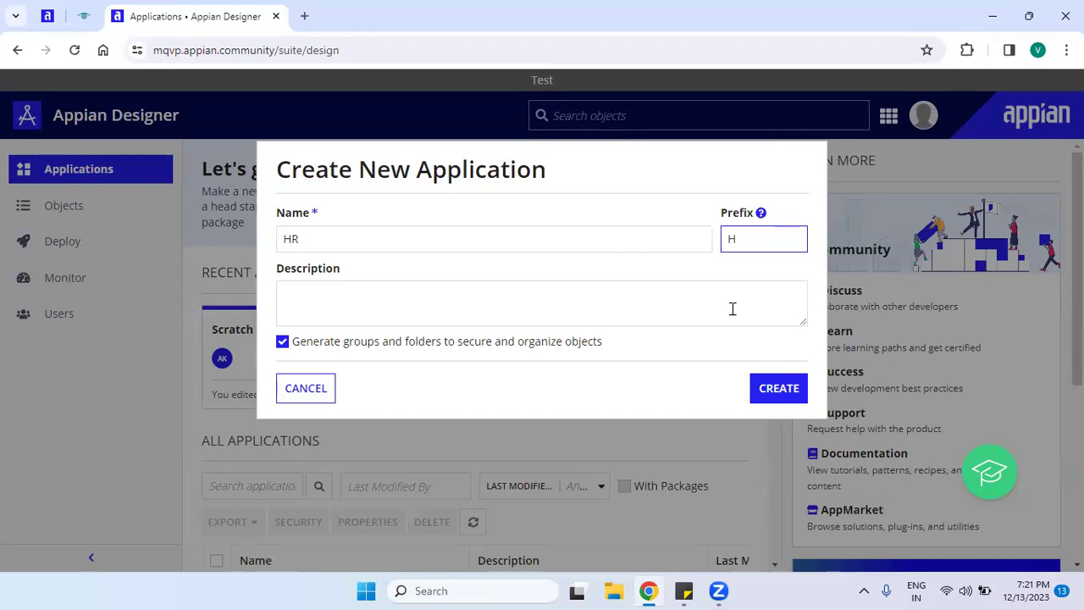
pyautogui.click(291, 240)
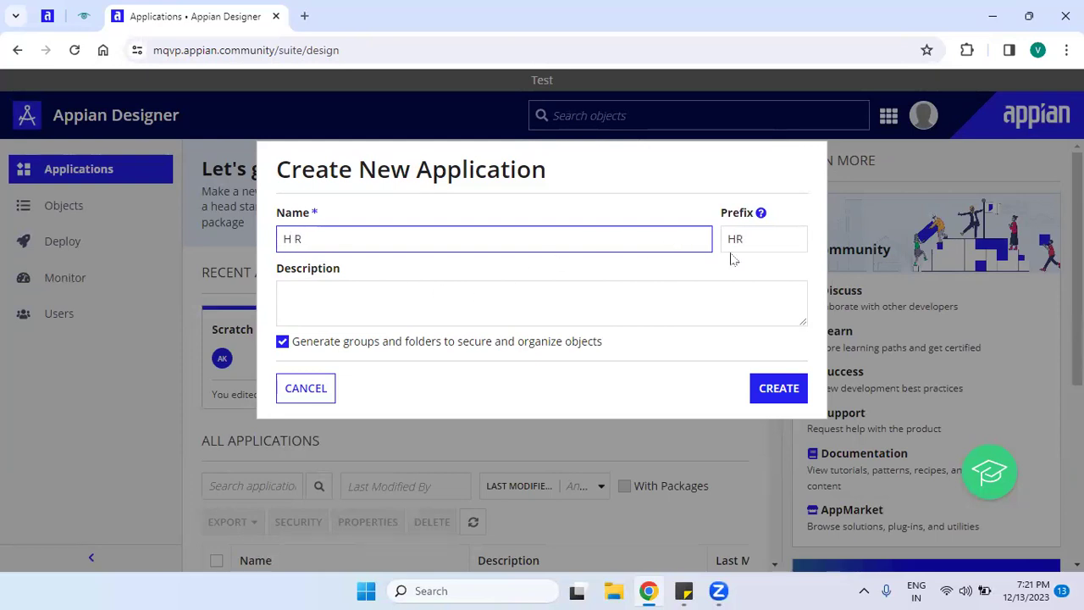
pyautogui.press('BackSpace')
pyautogui.write('Reports Ap')
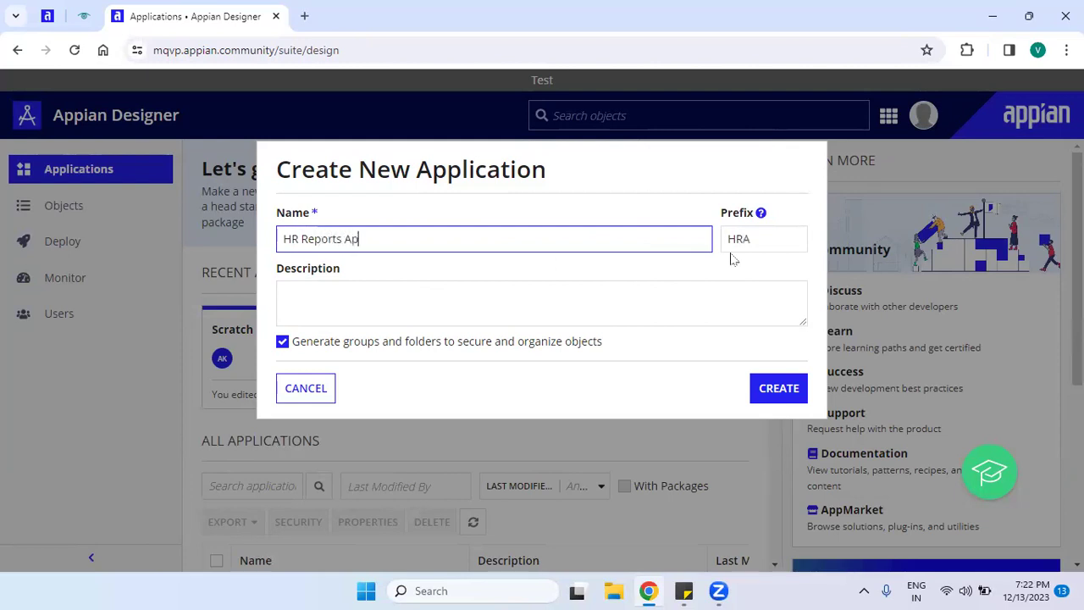
pyautogui.write('plication')
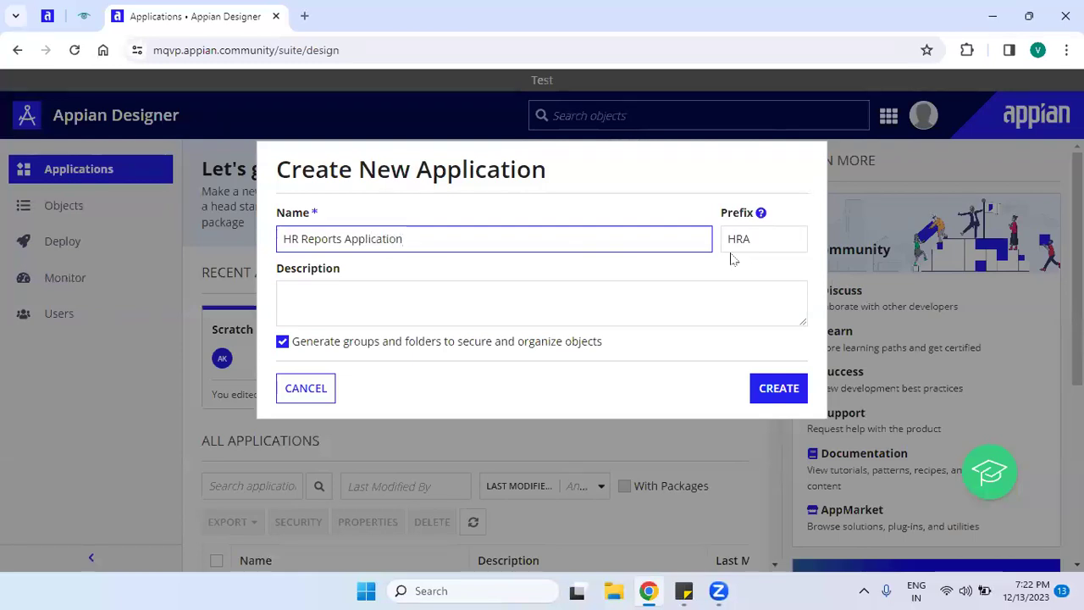
pyautogui.click(758, 245)
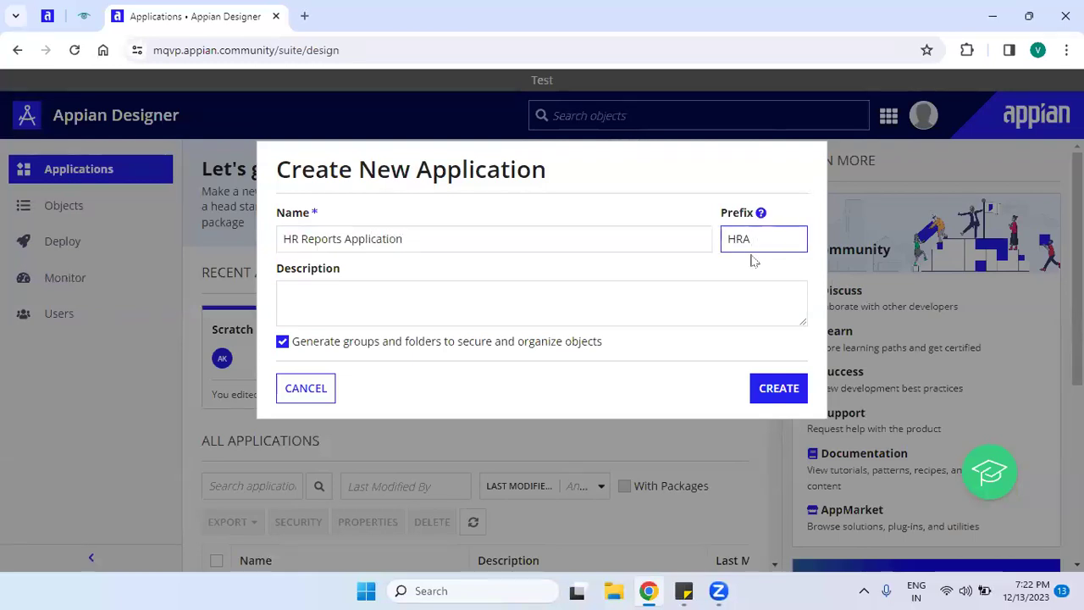
pyautogui.moveTo(710, 217); pyautogui.dragTo(753, 213)
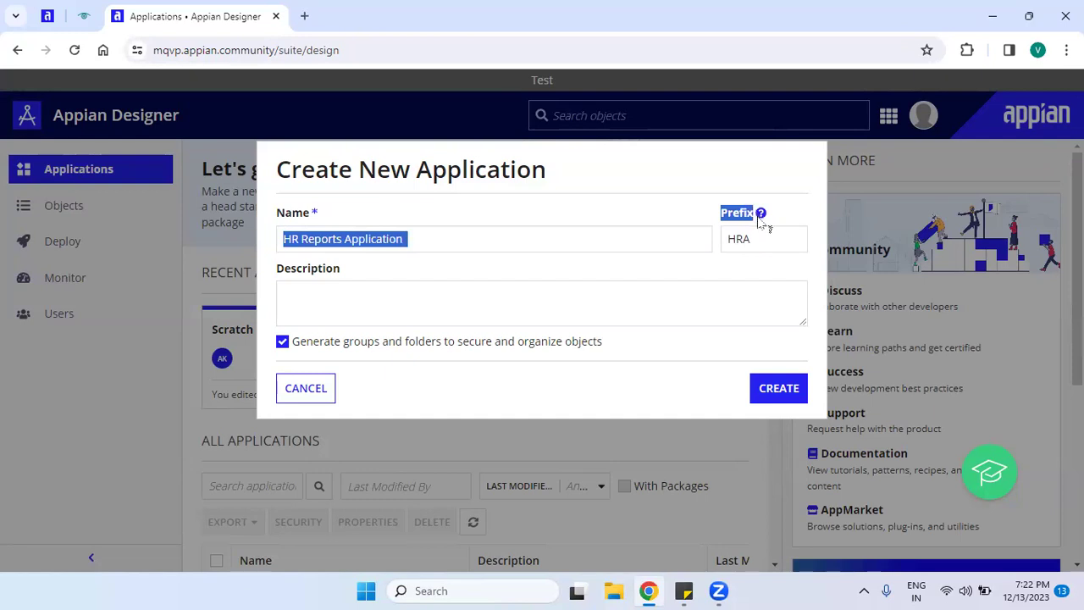
pyautogui.click(740, 278)
pyautogui.moveTo(779, 237); pyautogui.dragTo(700, 238)
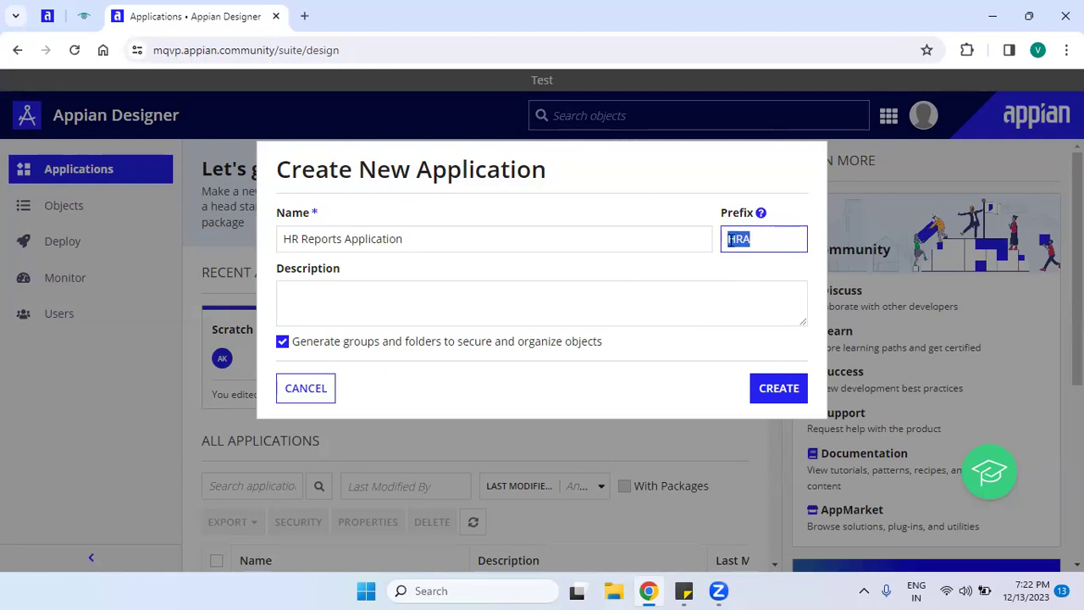
pyautogui.click(726, 280)
pyautogui.click(293, 239)
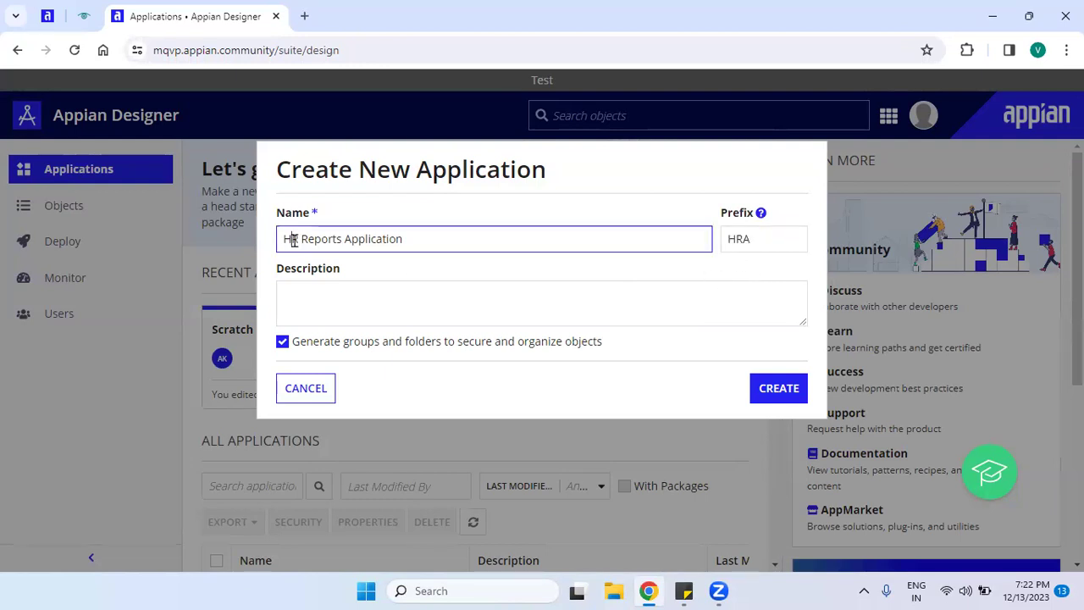
pyautogui.moveTo(426, 240); pyautogui.dragTo(222, 240)
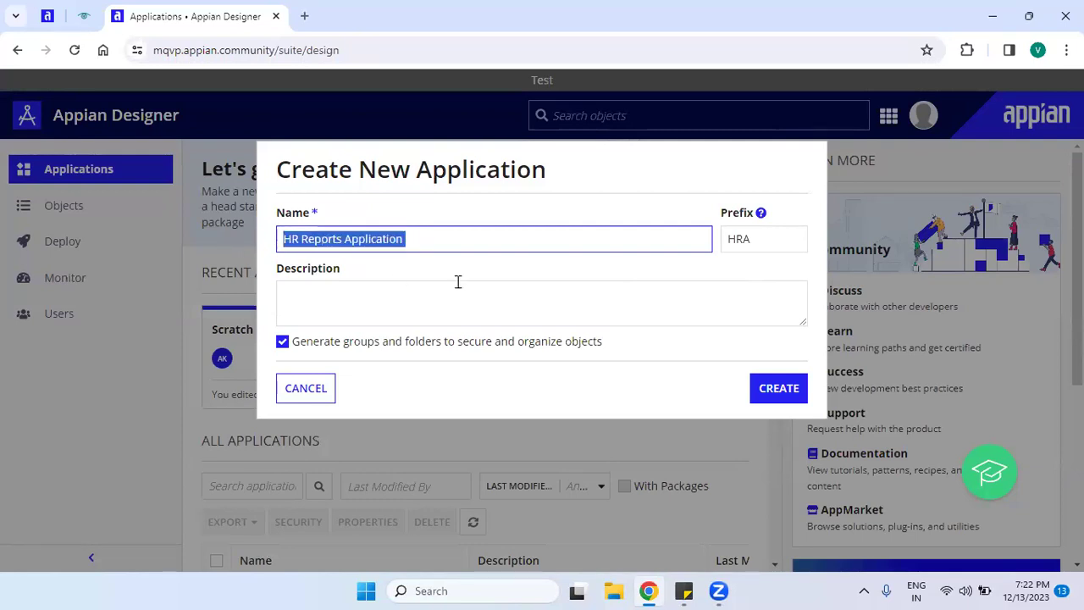
pyautogui.click(556, 268)
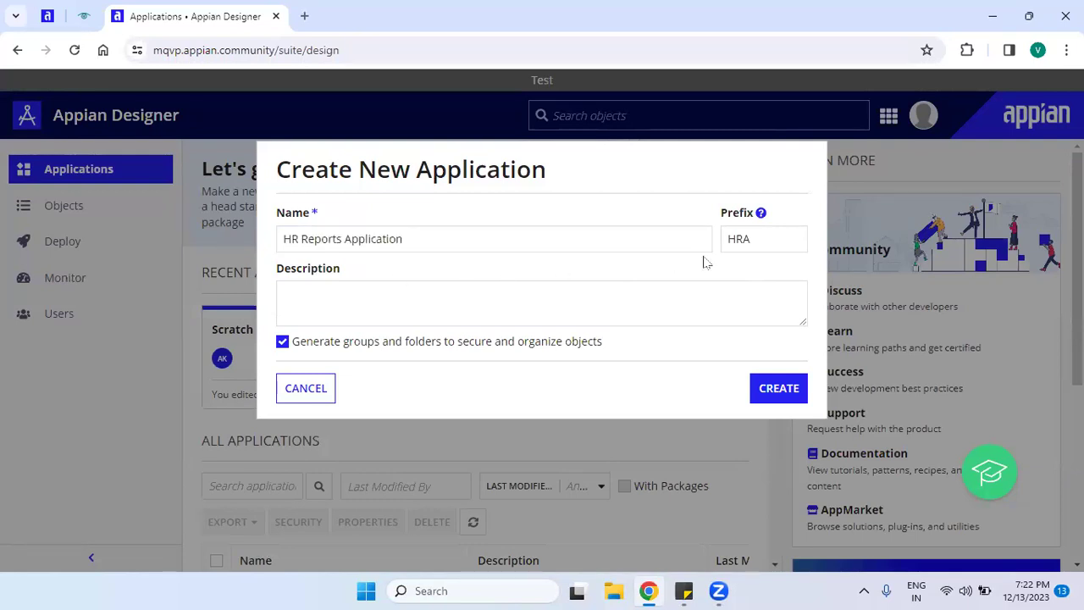
pyautogui.doubleClick(780, 244)
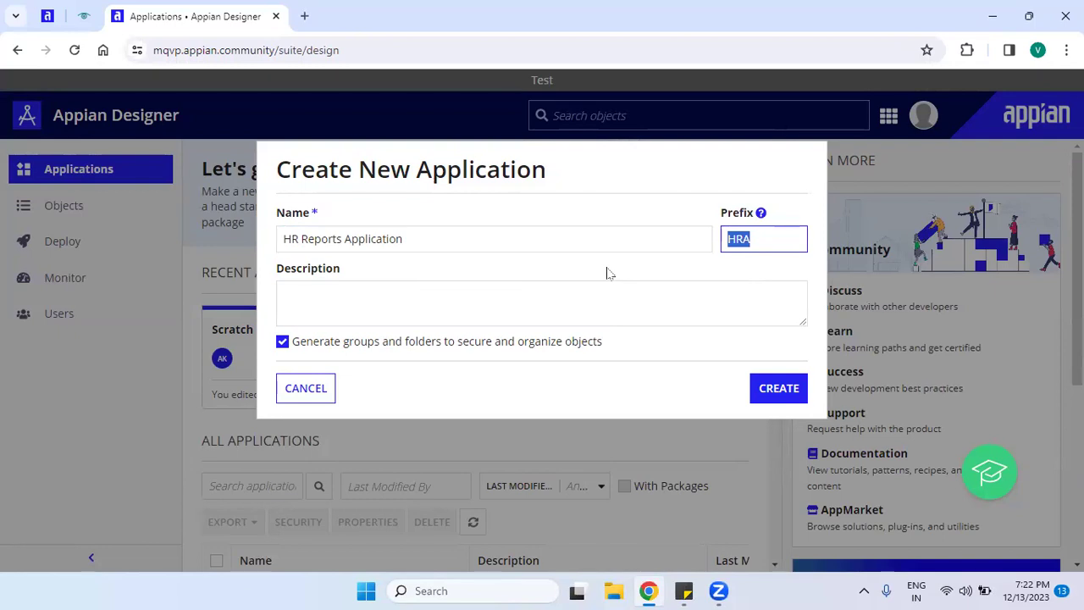
pyautogui.click(429, 235)
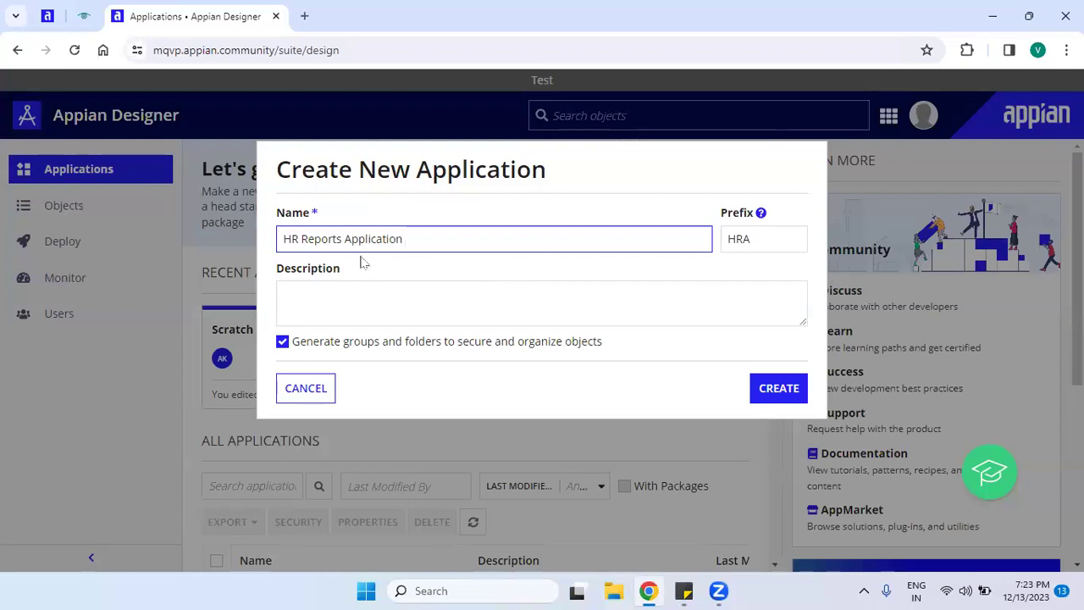
pyautogui.click(290, 239)
pyautogui.click(301, 241)
pyautogui.click(754, 239)
pyautogui.click(717, 283)
pyautogui.moveTo(749, 239); pyautogui.dragTo(711, 239)
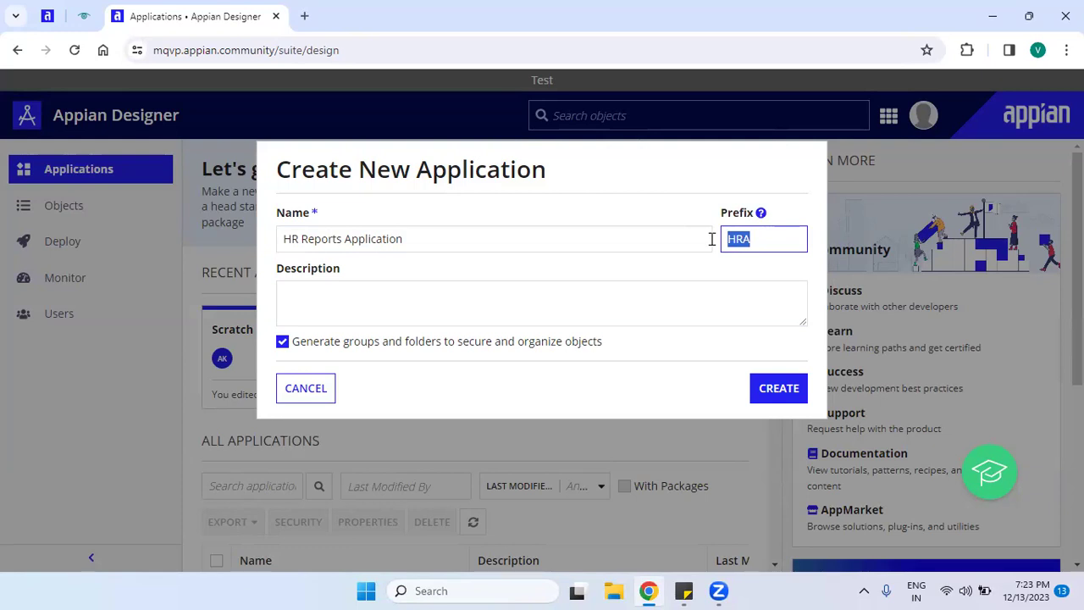
pyautogui.click(660, 303)
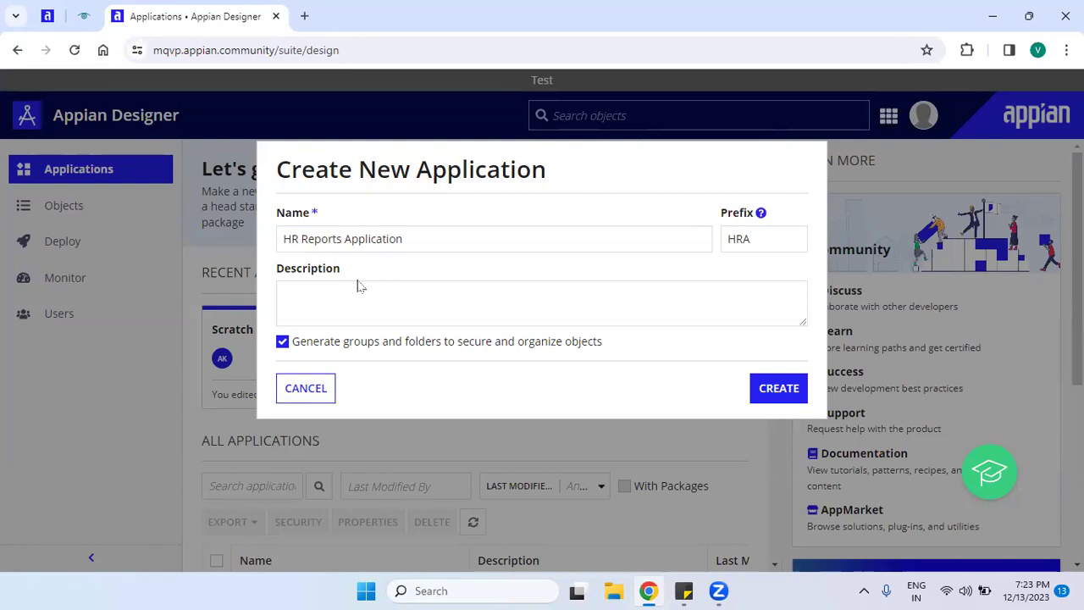
pyautogui.moveTo(341, 270); pyautogui.dragTo(271, 279)
pyautogui.moveTo(278, 219); pyautogui.dragTo(310, 219)
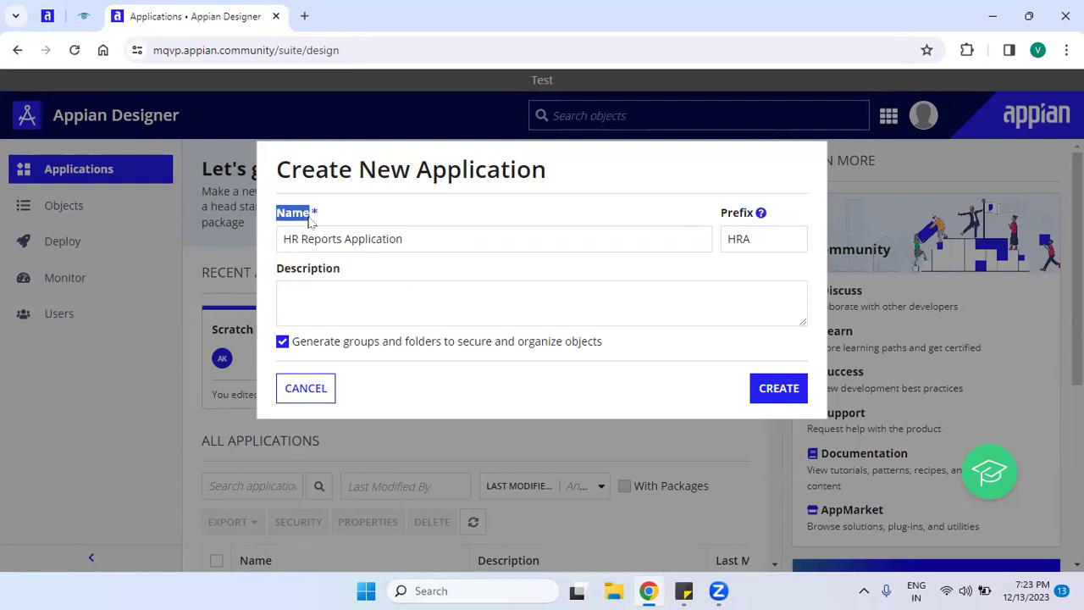
pyautogui.moveTo(343, 269); pyautogui.dragTo(267, 270)
pyautogui.click(376, 304)
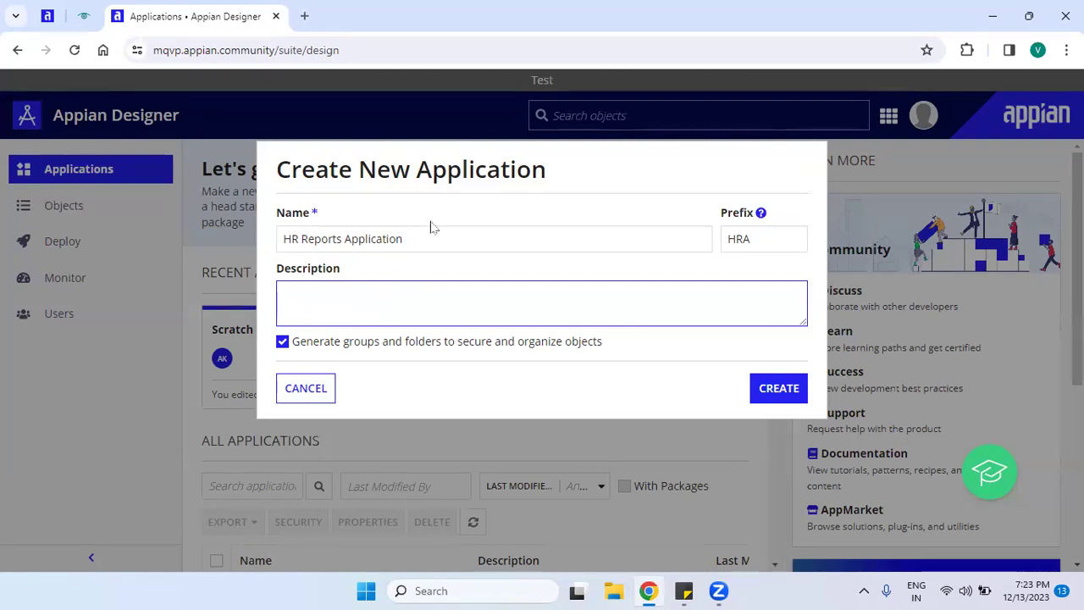
# Copy the application name and paste it into the Description field.
pyautogui.moveTo(436, 242); pyautogui.dragTo(227, 256)
pyautogui.hotkey('ctrl', 'c')
pyautogui.click(367, 305)
pyautogui.hotkey('ctrl', 'v')
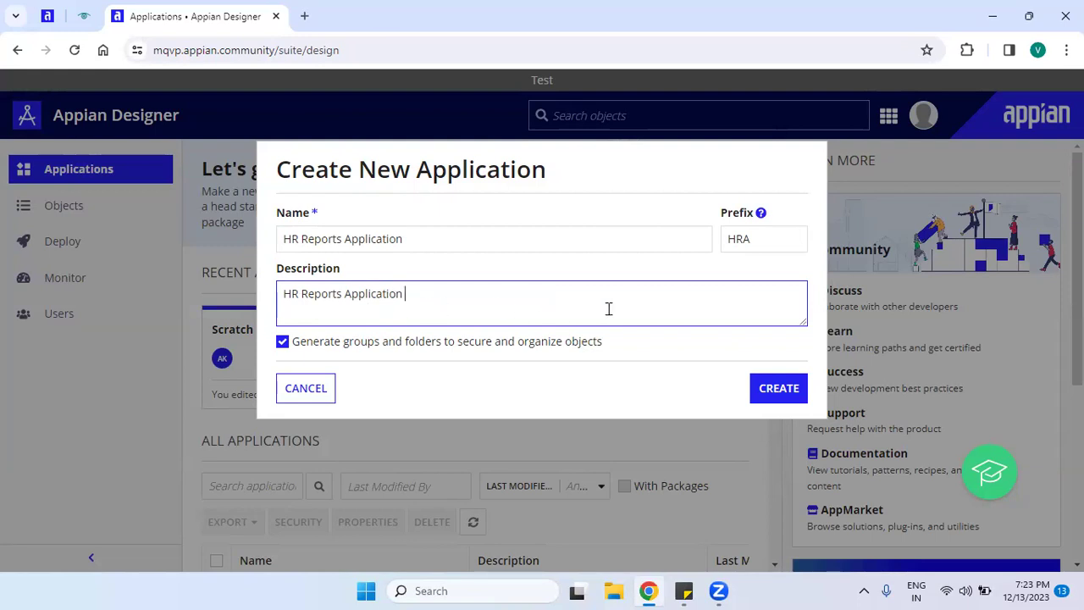
# Delete the extra word 'Leave' so the description reads HR Reports Application.
pyautogui.moveTo(537, 302); pyautogui.dragTo(262, 285)
pyautogui.click(355, 321)
pyautogui.write('Leave')
pyautogui.hotkey('ctrl', 'Left')
pyautogui.press('End')
pyautogui.press('BackSpace')
pyautogui.press('BackSpace')
pyautogui.press('BackSpace')
pyautogui.press('BackSpace')
pyautogui.press('BackSpace')
pyautogui.moveTo(285, 295); pyautogui.dragTo(447, 302)
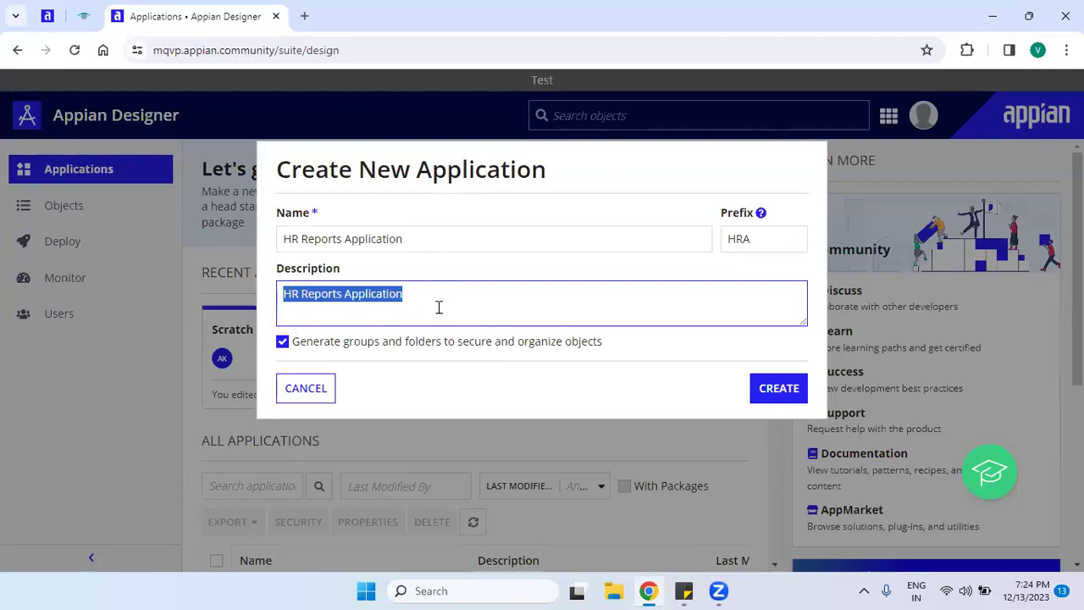
pyautogui.click(439, 307)
pyautogui.click(607, 372)
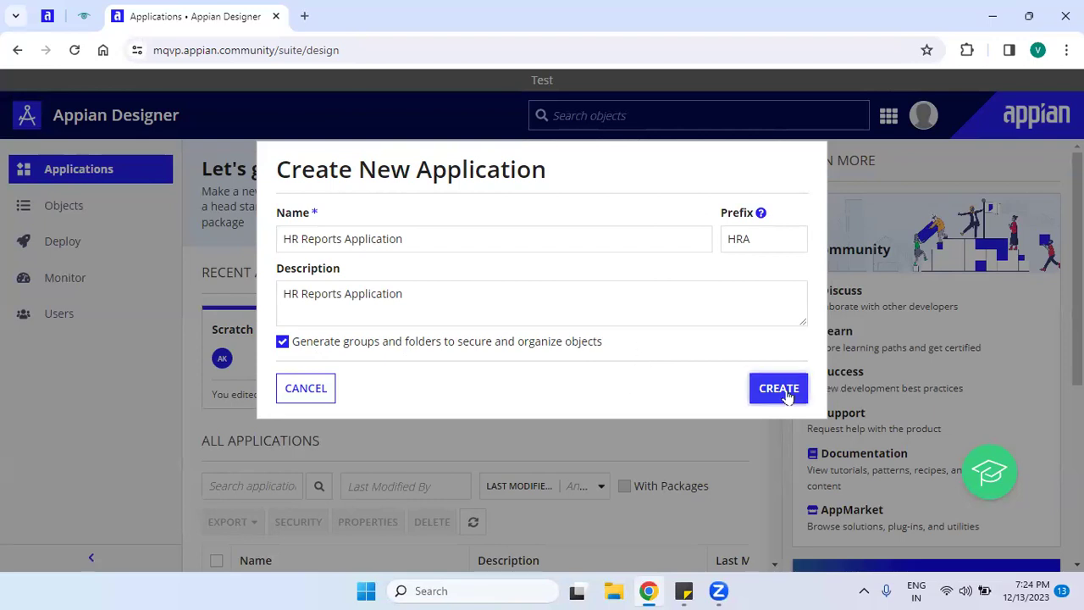
pyautogui.moveTo(624, 340); pyautogui.dragTo(522, 398)
pyautogui.click(533, 388)
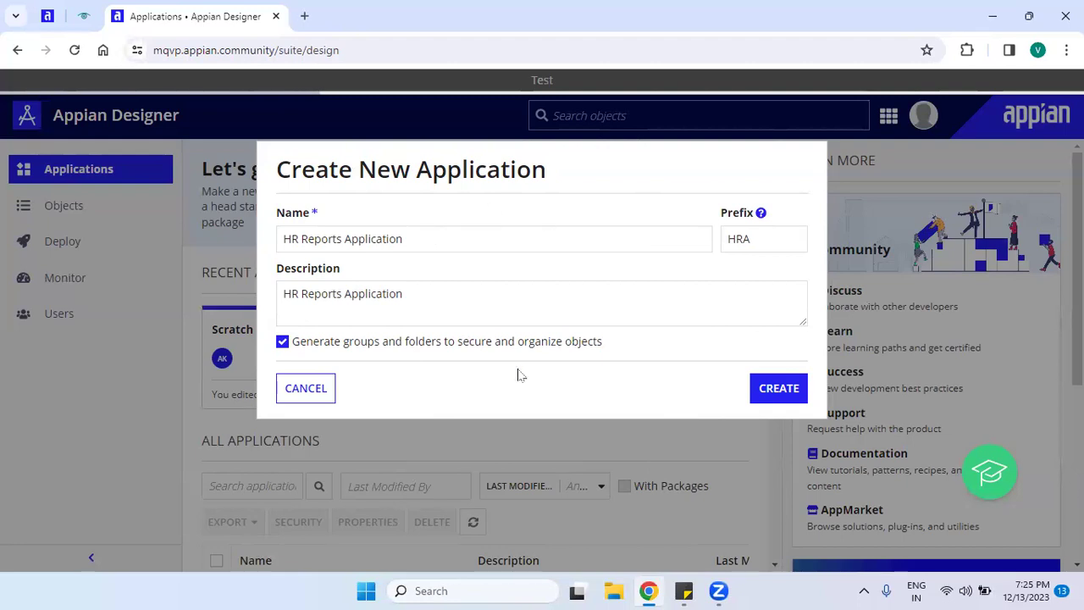
# Review the security table: HRA Administrators as Administrator, HRA Users as Viewer.
pyautogui.scroll(-1, 351, 235)
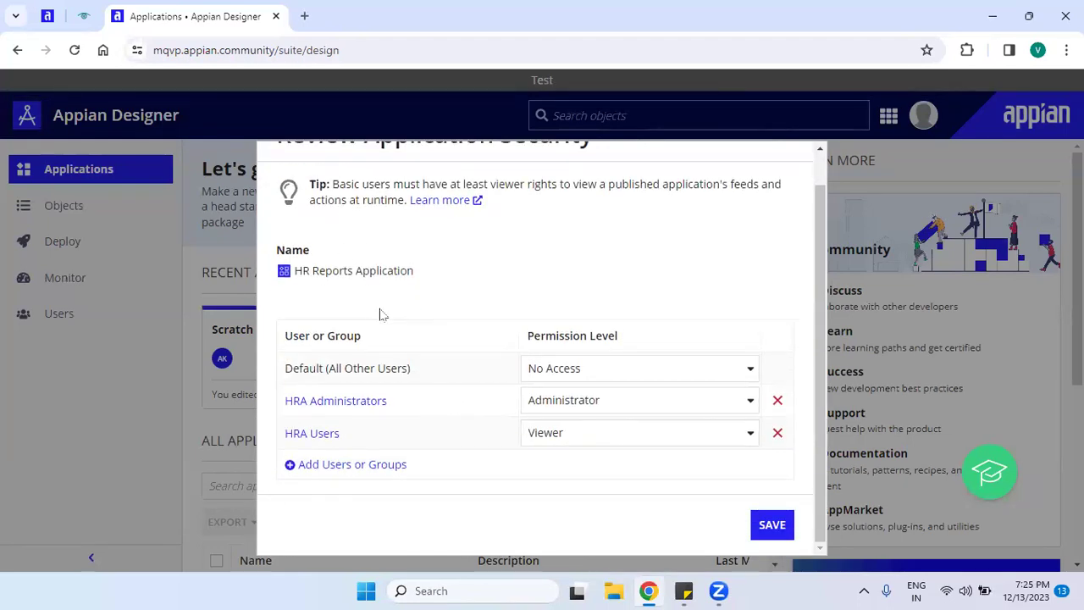
pyautogui.moveTo(818, 271); pyautogui.dragTo(820, 224)
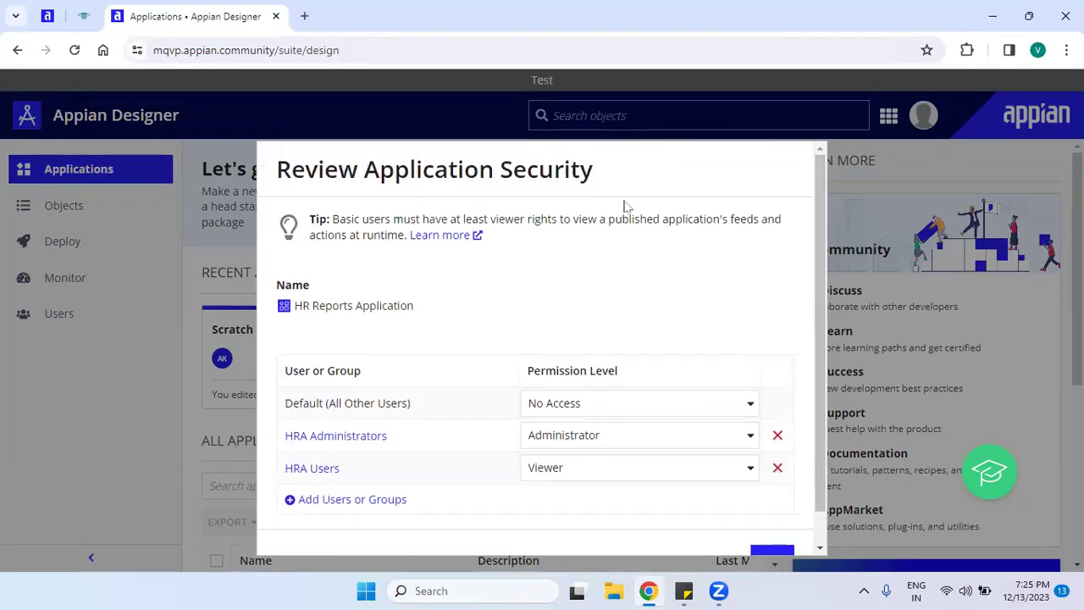
pyautogui.moveTo(606, 175); pyautogui.dragTo(276, 170)
pyautogui.moveTo(299, 307); pyautogui.dragTo(356, 293)
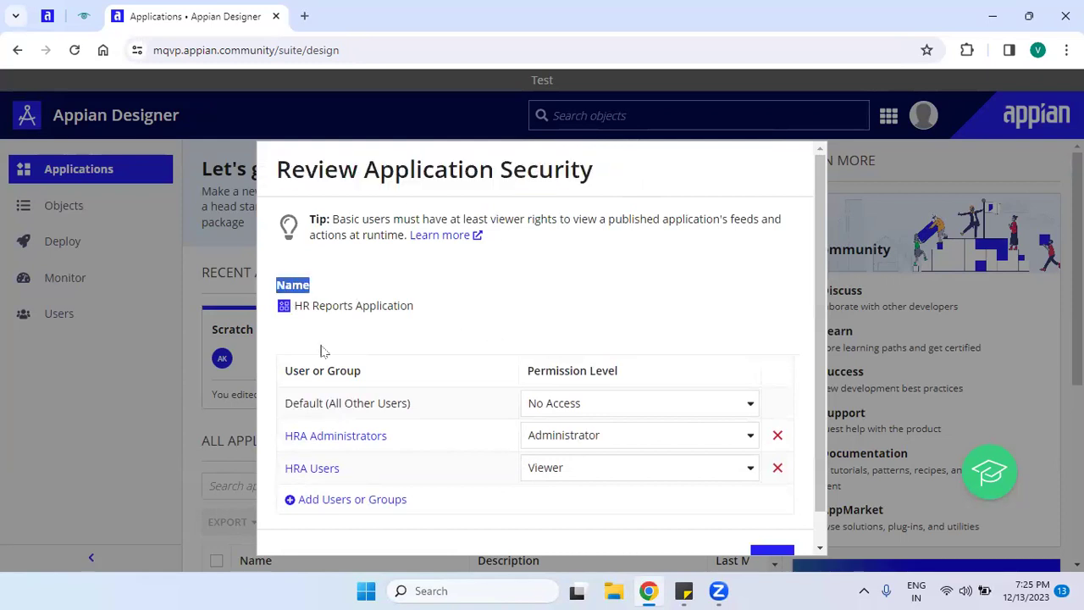
pyautogui.moveTo(283, 374); pyautogui.dragTo(378, 383)
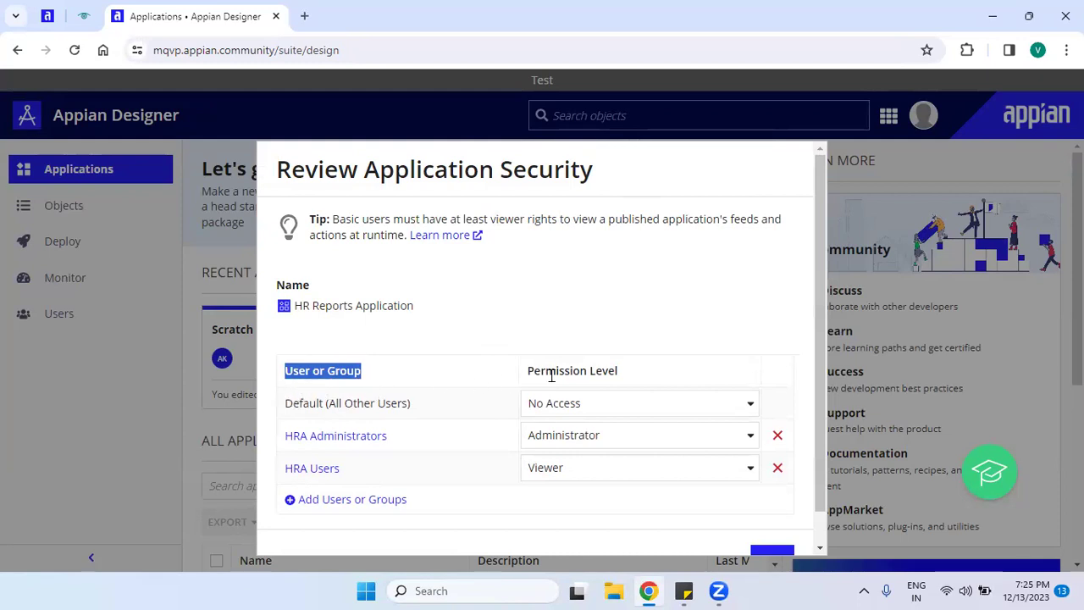
pyautogui.moveTo(527, 380); pyautogui.dragTo(640, 386)
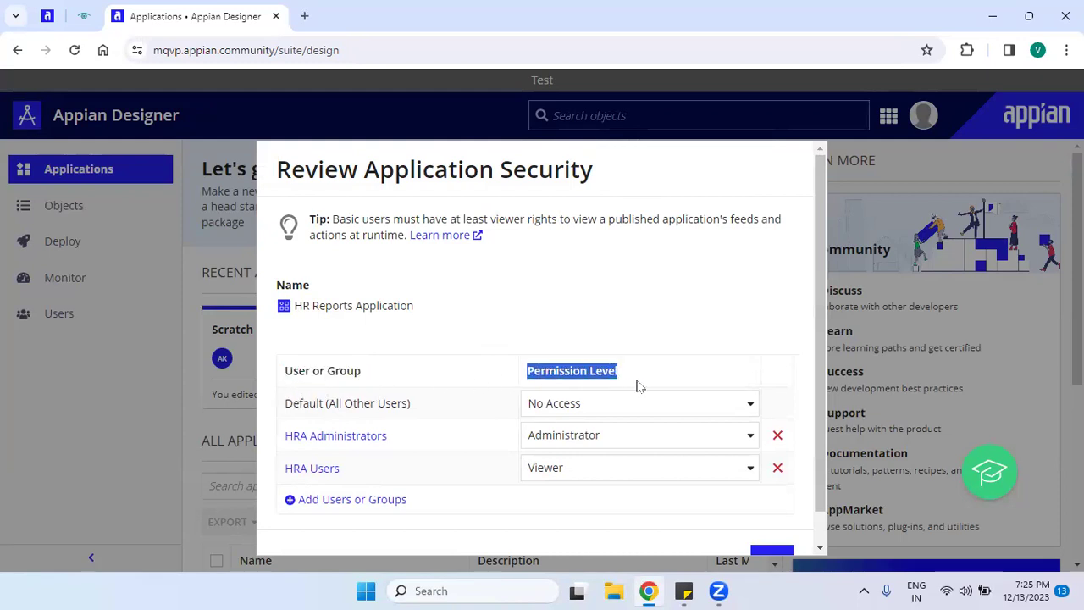
pyautogui.moveTo(817, 252); pyautogui.dragTo(830, 332)
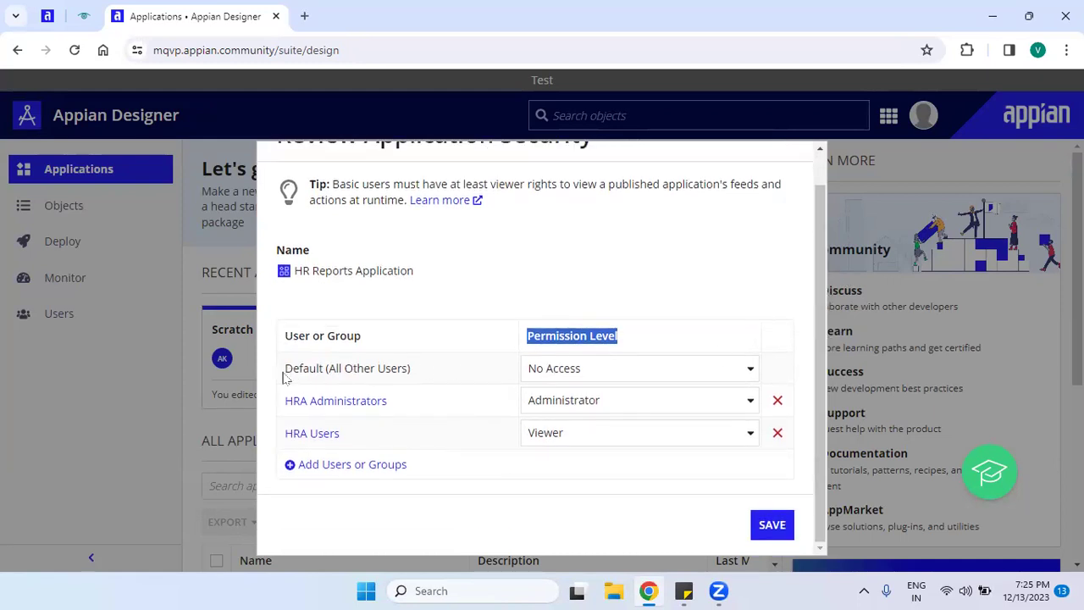
pyautogui.moveTo(275, 404); pyautogui.dragTo(282, 438)
pyautogui.click(377, 452)
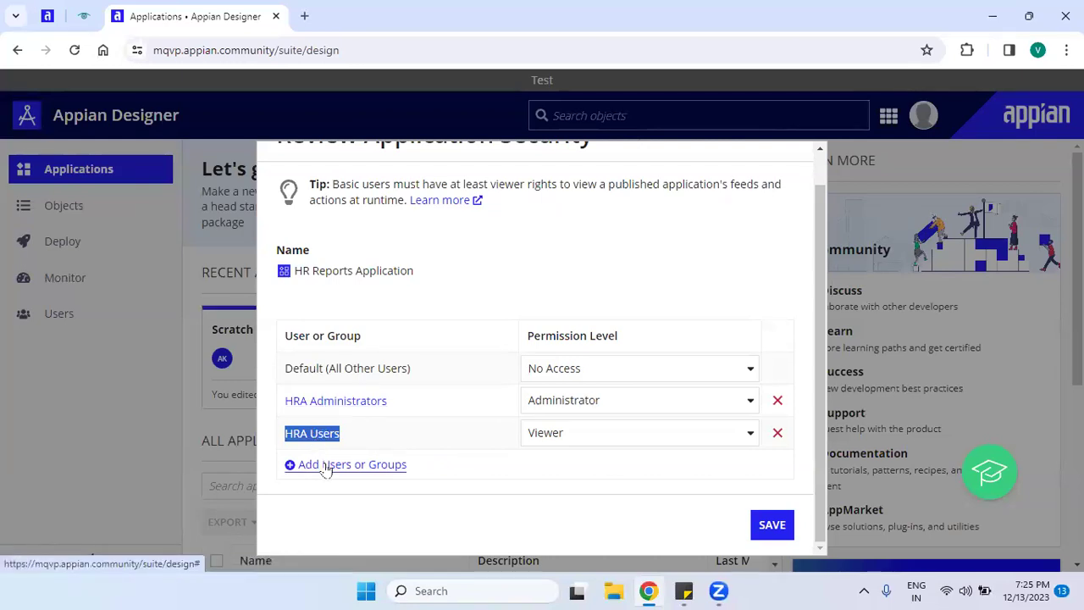
pyautogui.click(428, 482)
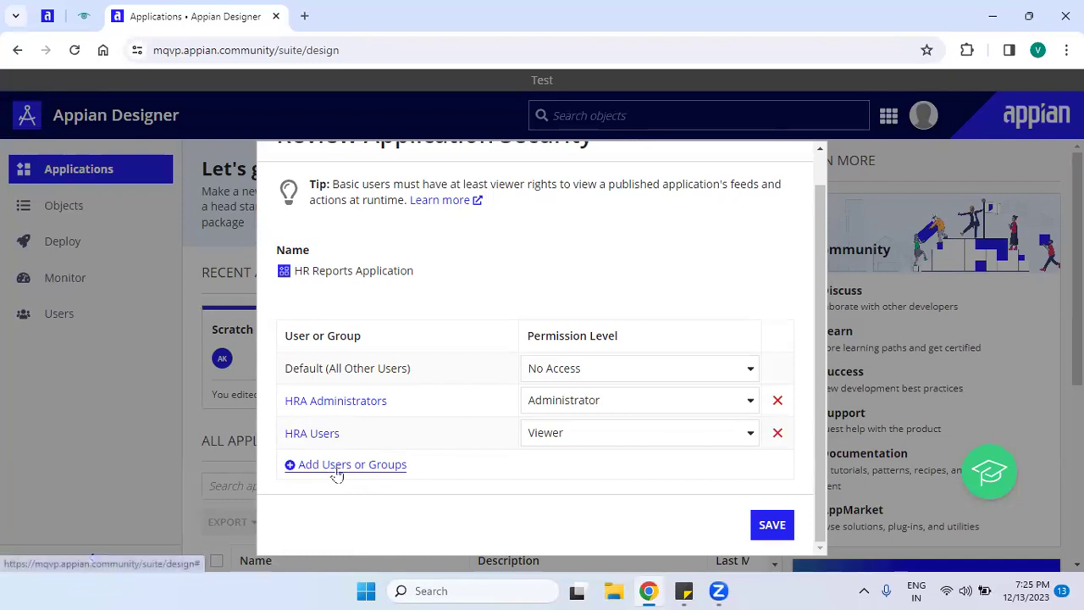
# Add a row for an individual user found by name in the picker, at Viewer.
pyautogui.click(364, 473)
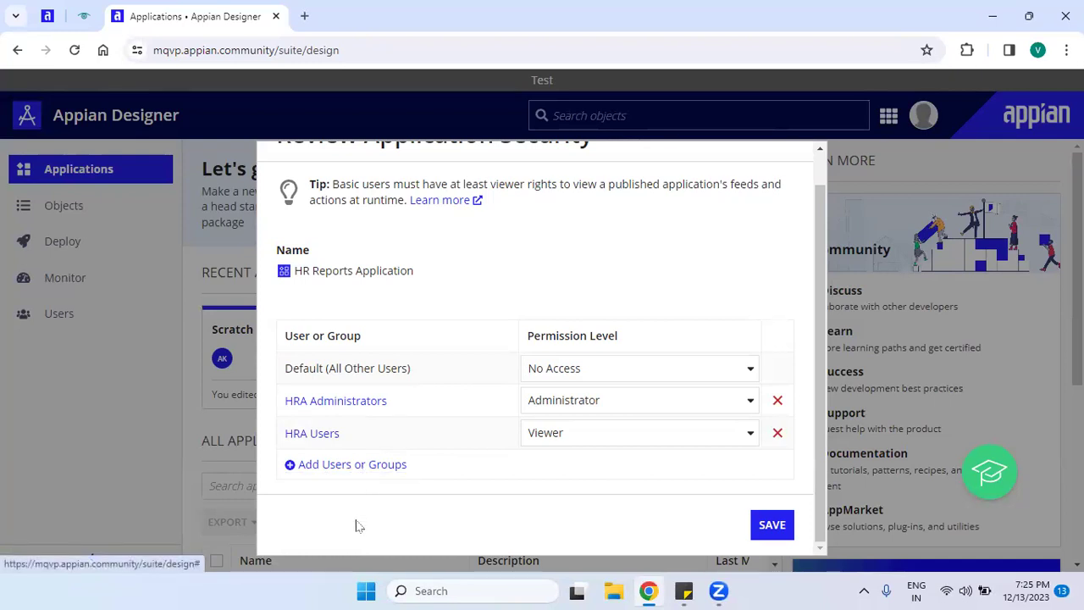
pyautogui.click(336, 458)
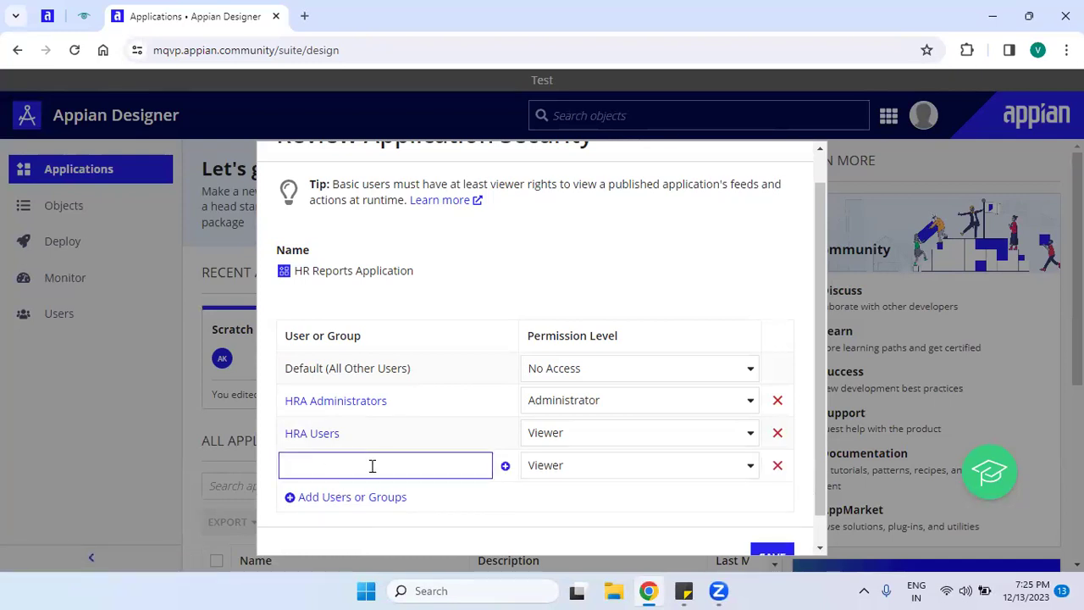
pyautogui.write('anil')
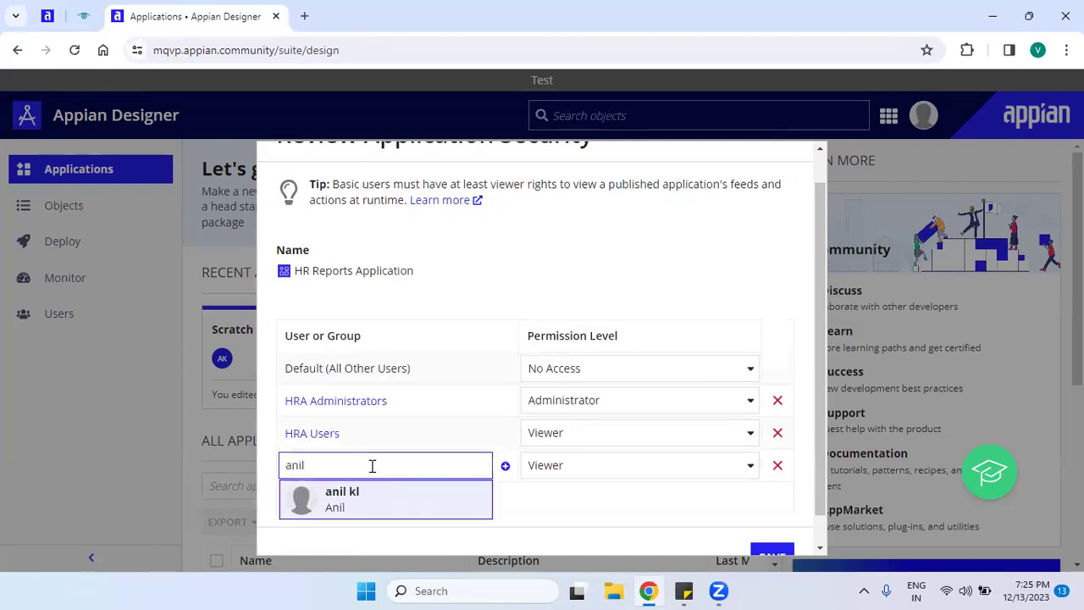
pyautogui.click(397, 508)
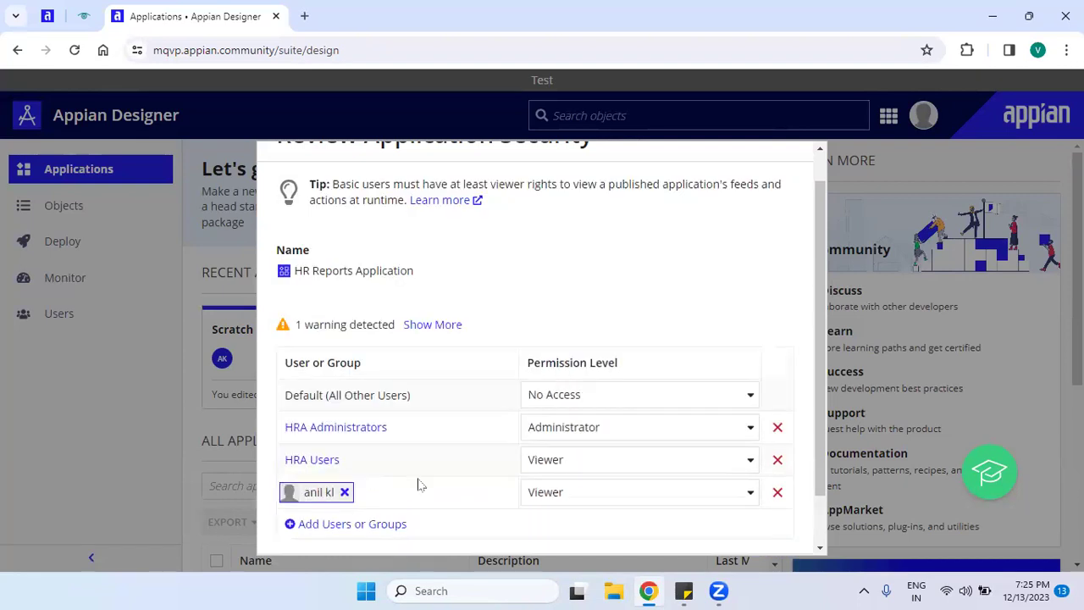
pyautogui.click(628, 486)
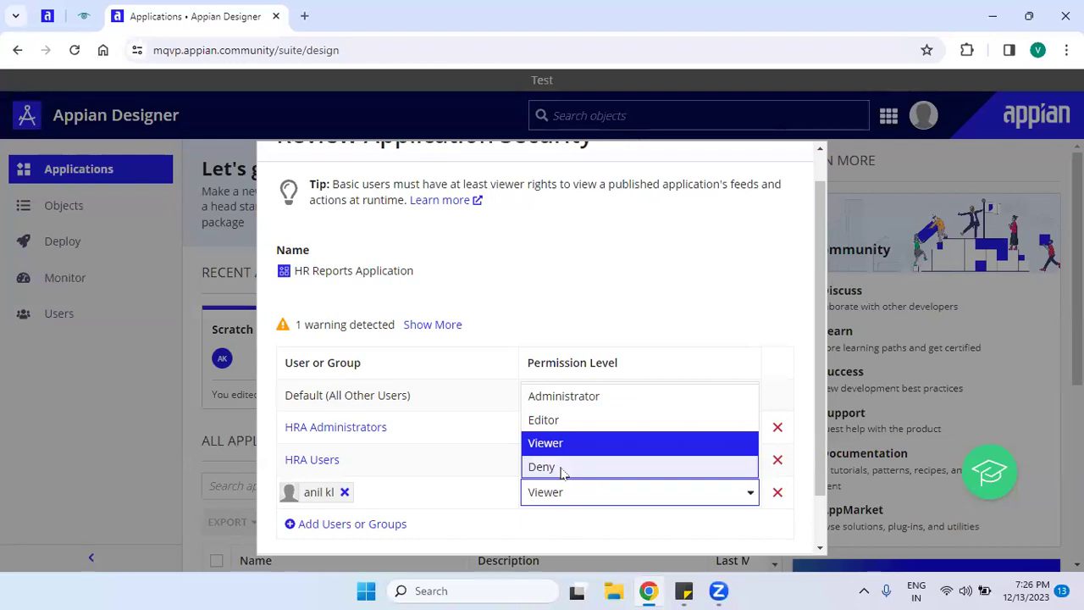
# Change the individually added user's permission level from Viewer to Deny.
pyautogui.click(563, 471)
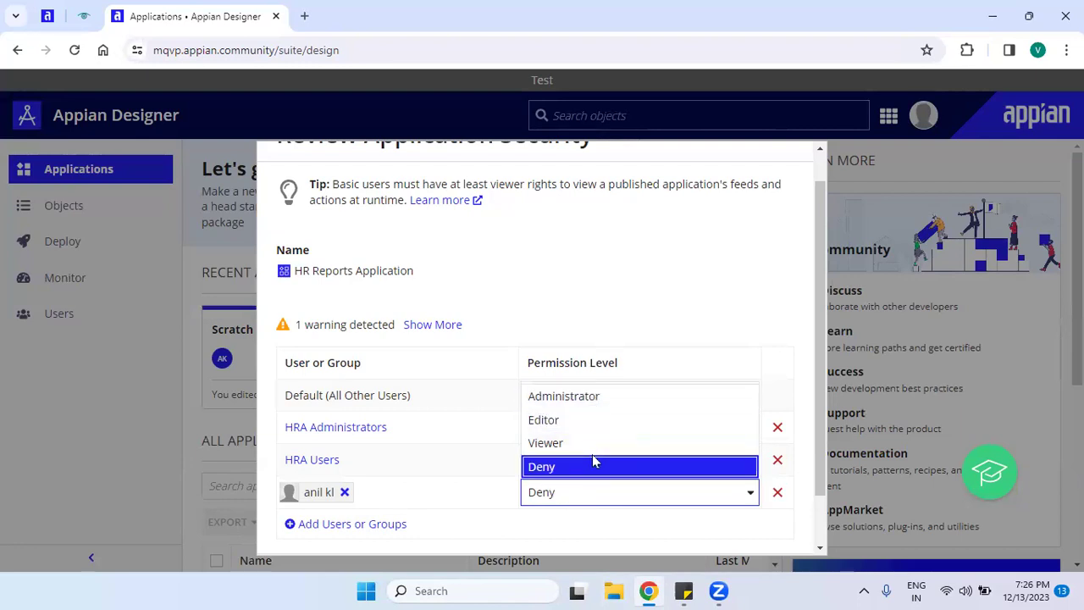
pyautogui.click(504, 536)
pyautogui.moveTo(280, 401)
pyautogui.mouseDown()
pyautogui.moveTo(418, 389)
pyautogui.moveTo(265, 415)
pyautogui.moveTo(292, 395)
pyautogui.mouseUp()
pyautogui.click(427, 405)
pyautogui.click(452, 378)
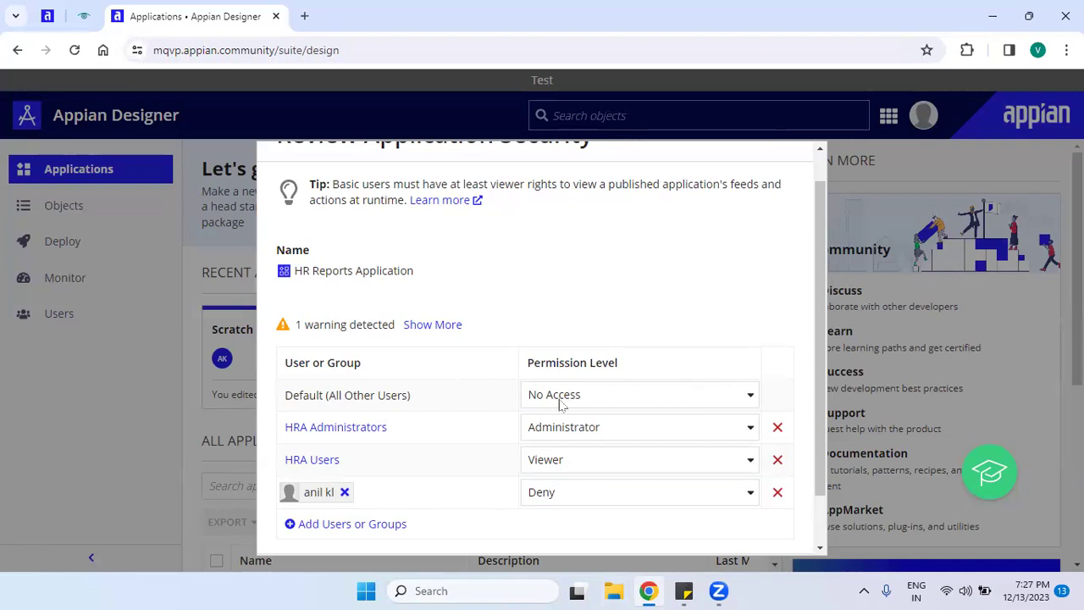
# Keep the default users' permission level at No Access.
pyautogui.click(631, 396)
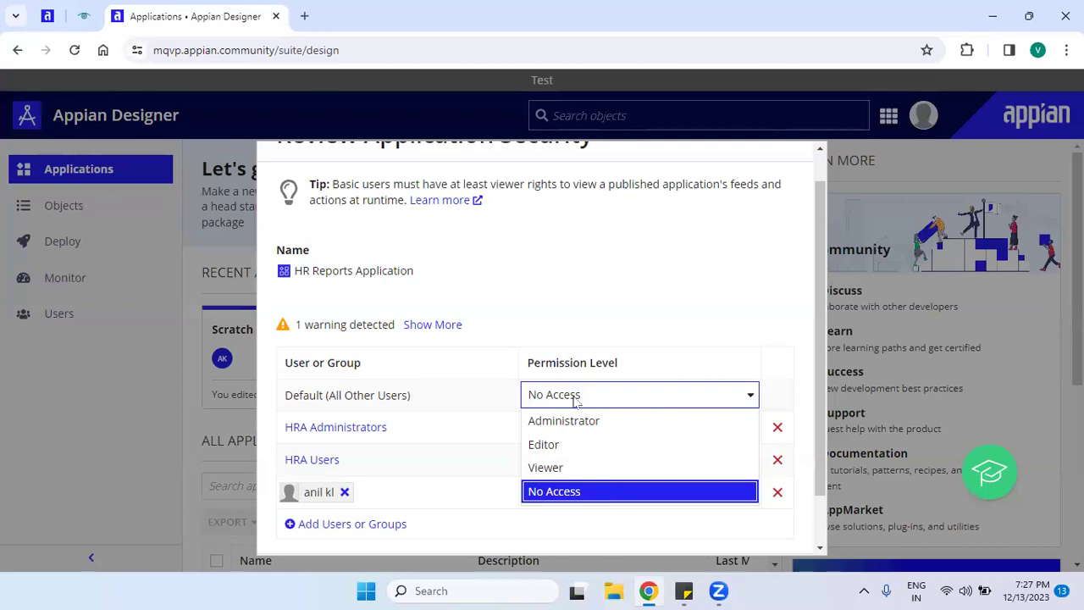
pyautogui.click(611, 496)
pyautogui.moveTo(522, 363); pyautogui.dragTo(666, 356)
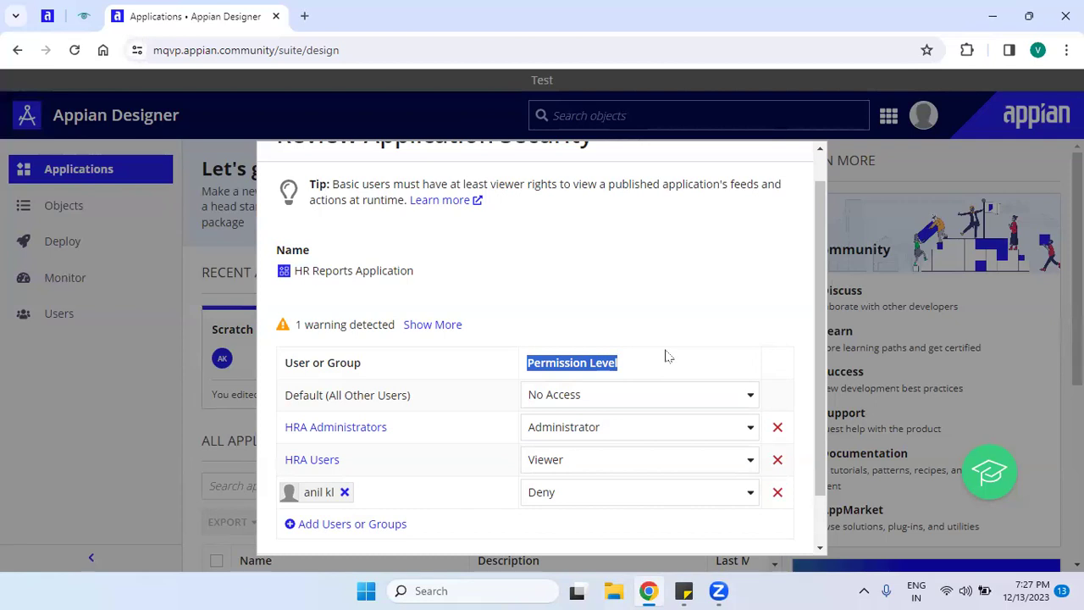
pyautogui.click(685, 405)
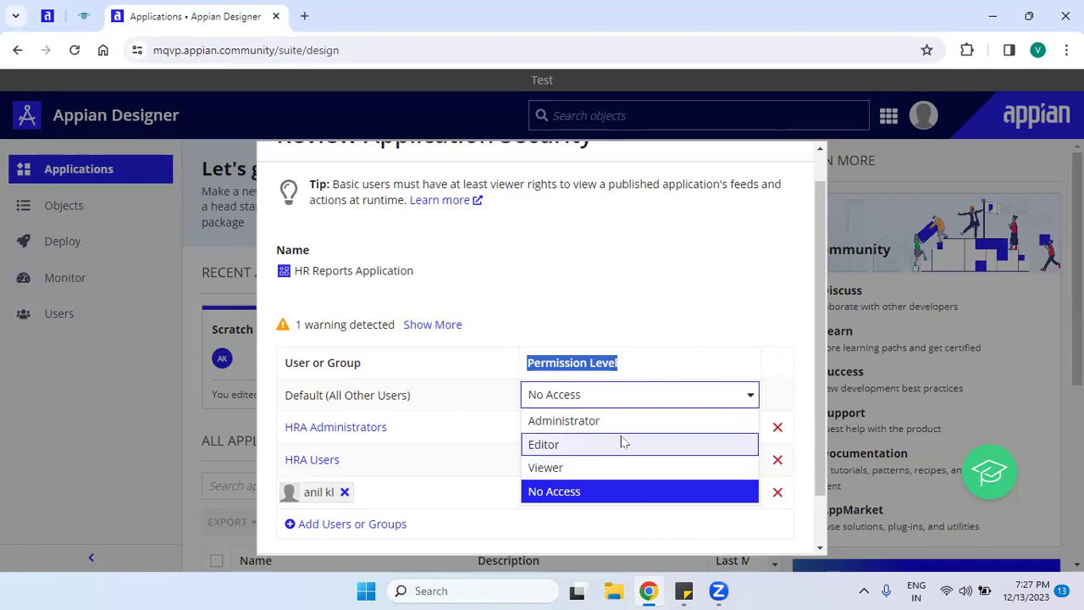
pyautogui.click(663, 335)
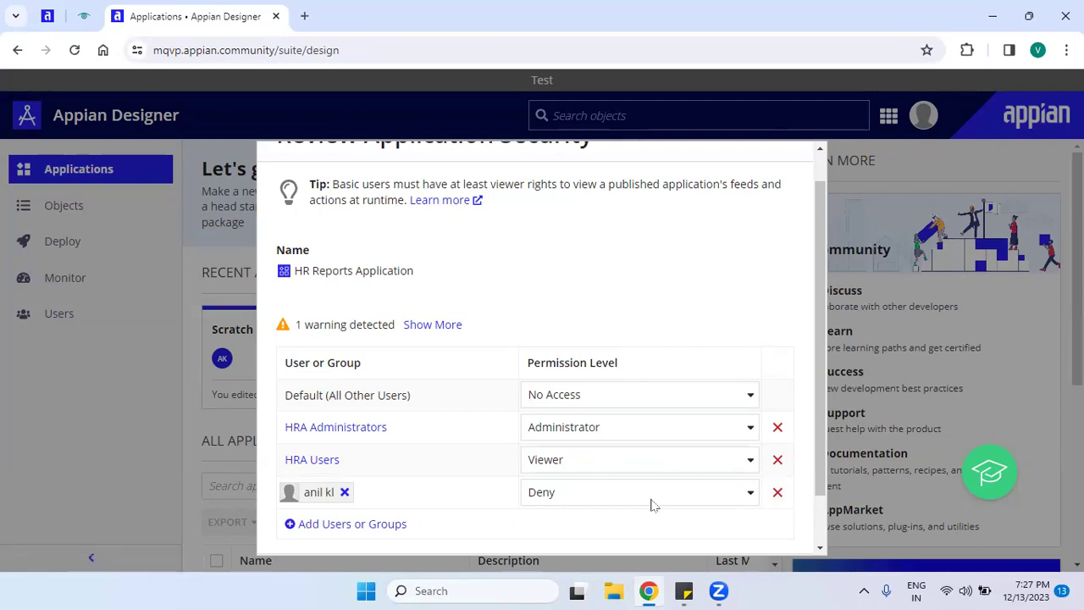
# Remove the added user's row and save security with only the HRA Administrators and HRA Users groups.
pyautogui.click(776, 494)
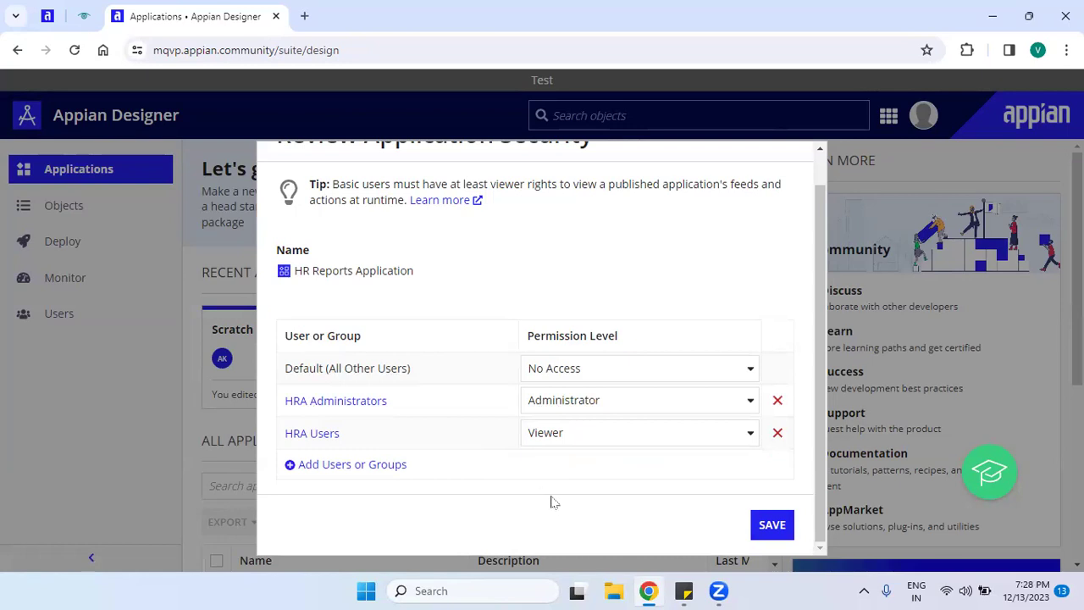
pyautogui.click(769, 526)
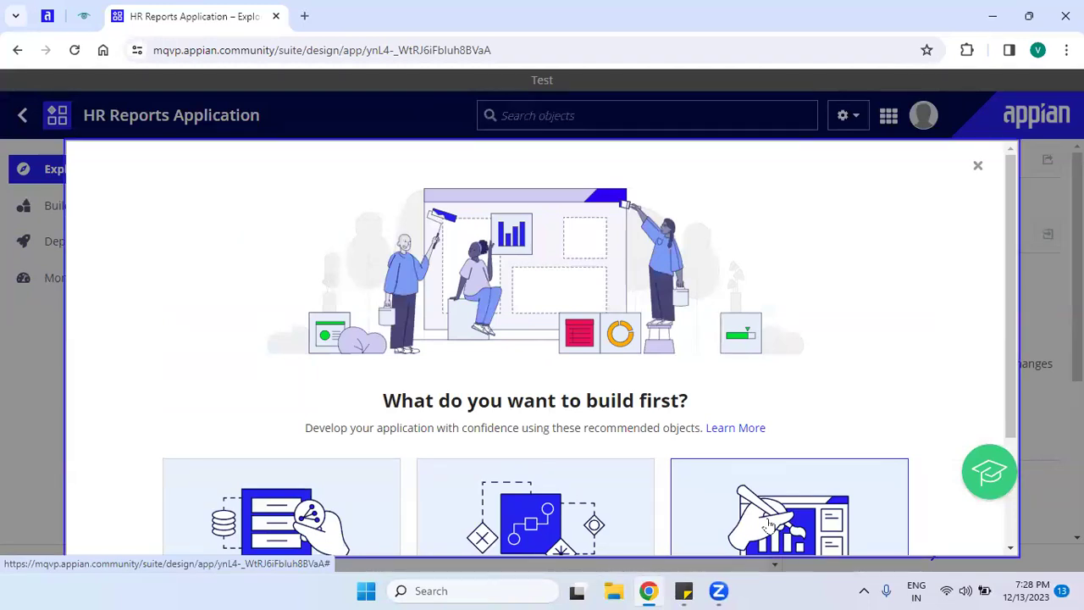
# Close the 'What do you want to build first?' prompt to reveal the HR Reports Application Explore page.
pyautogui.scroll(-1, 957, 301)
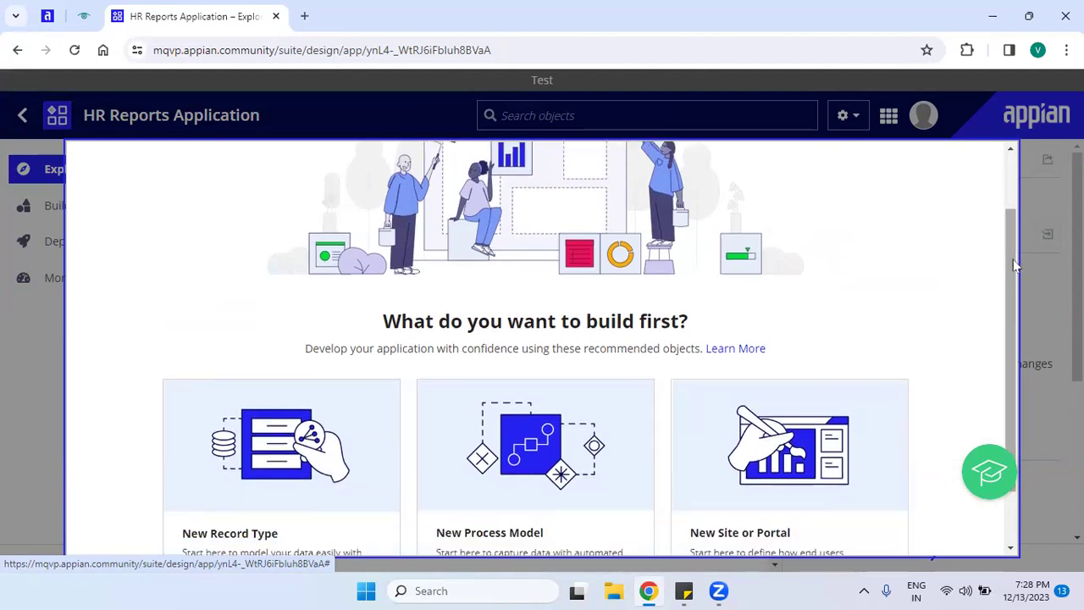
pyautogui.scroll(1, 1008, 204)
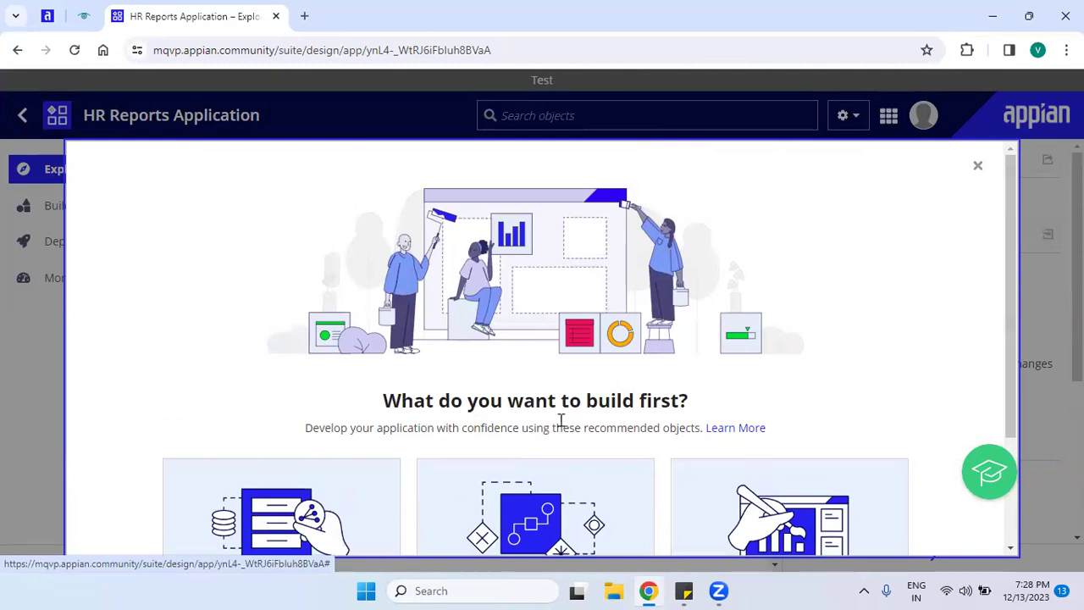
pyautogui.moveTo(1011, 242); pyautogui.dragTo(1006, 415)
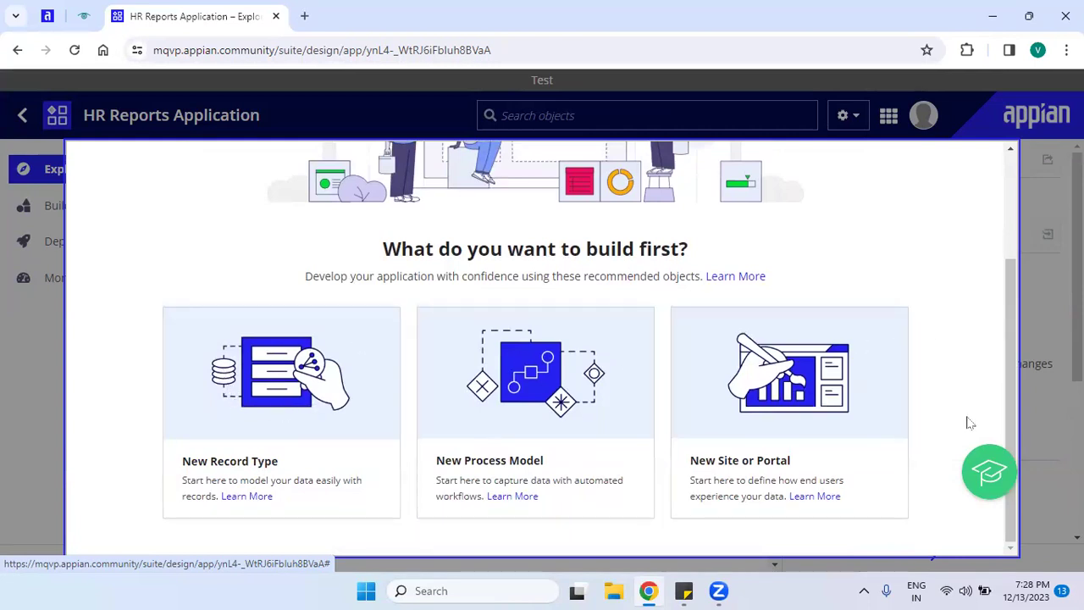
pyautogui.moveTo(1008, 290); pyautogui.dragTo(979, 171)
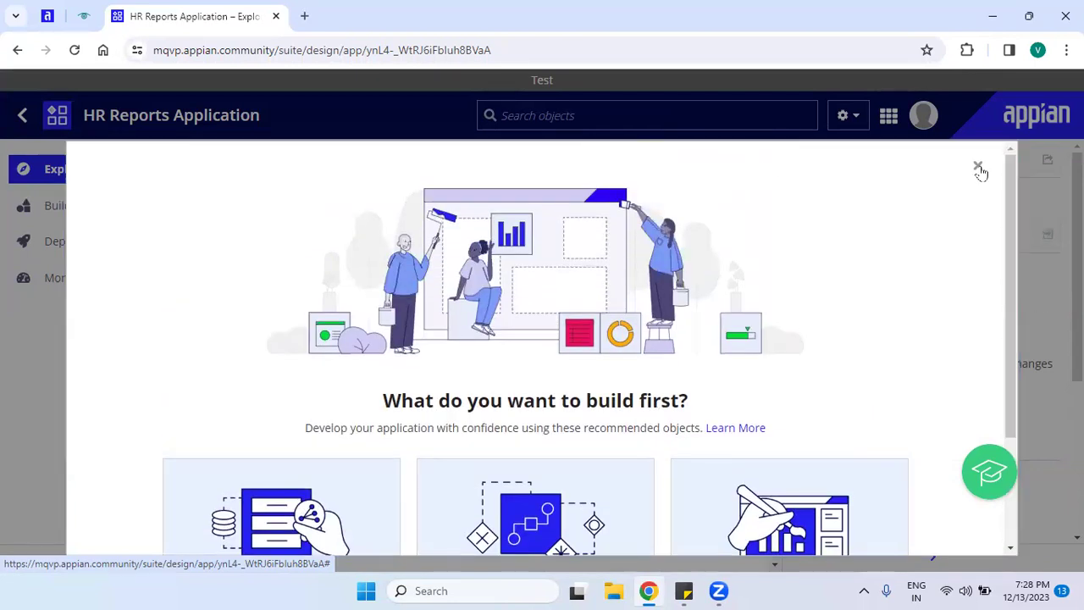
pyautogui.click(979, 168)
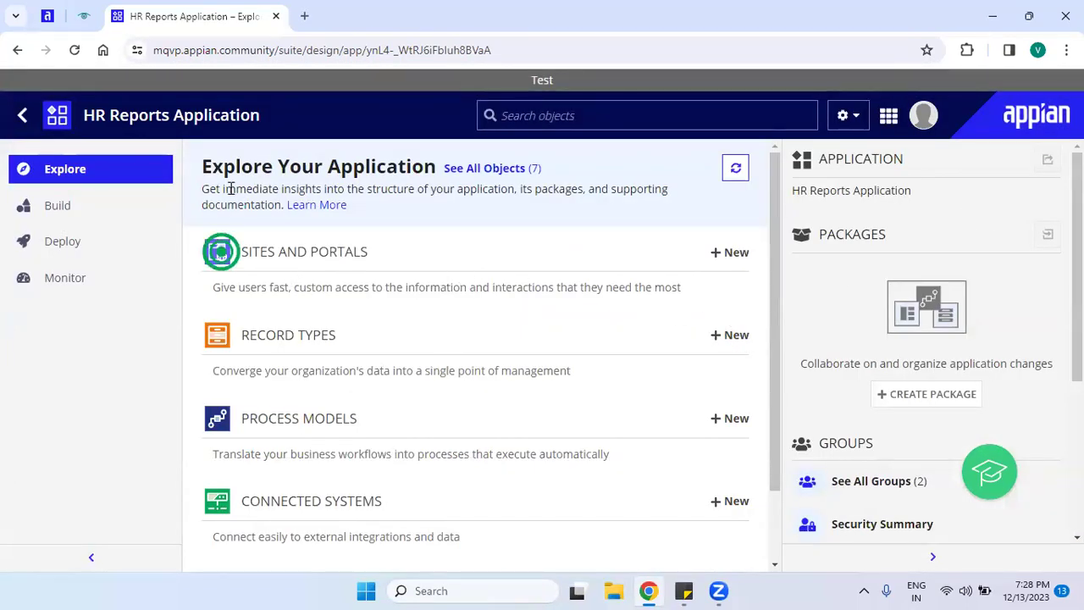
# Zoom the browser to 90% so more of the HR Reports Application Explore page fits.
pyautogui.hotkey('ctrl', '-')
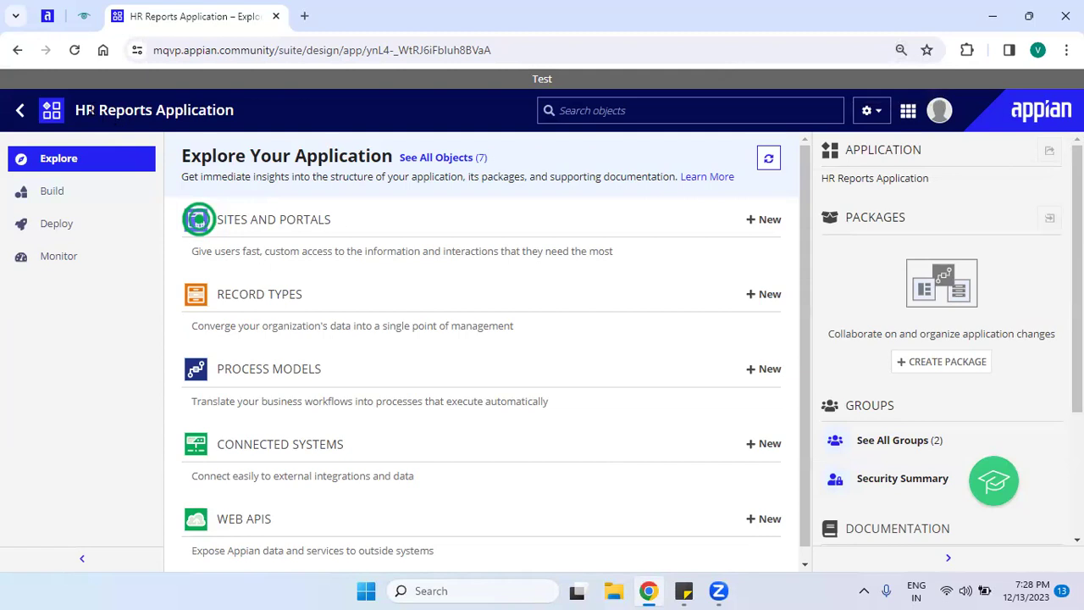
pyautogui.moveTo(73, 110); pyautogui.dragTo(249, 113)
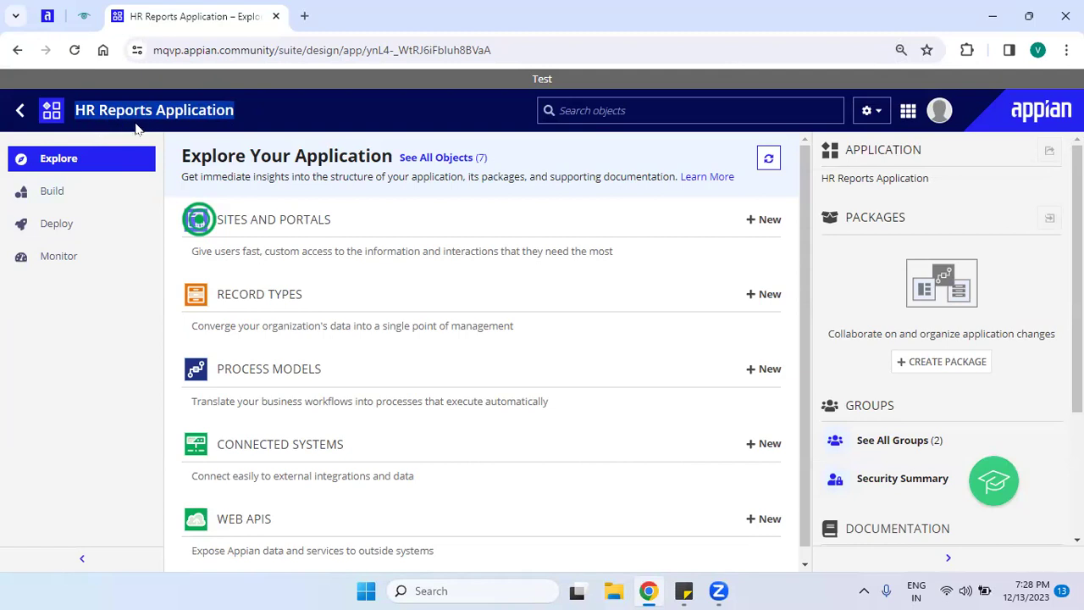
pyautogui.moveTo(305, 100); pyautogui.dragTo(76, 110)
pyautogui.click(85, 116)
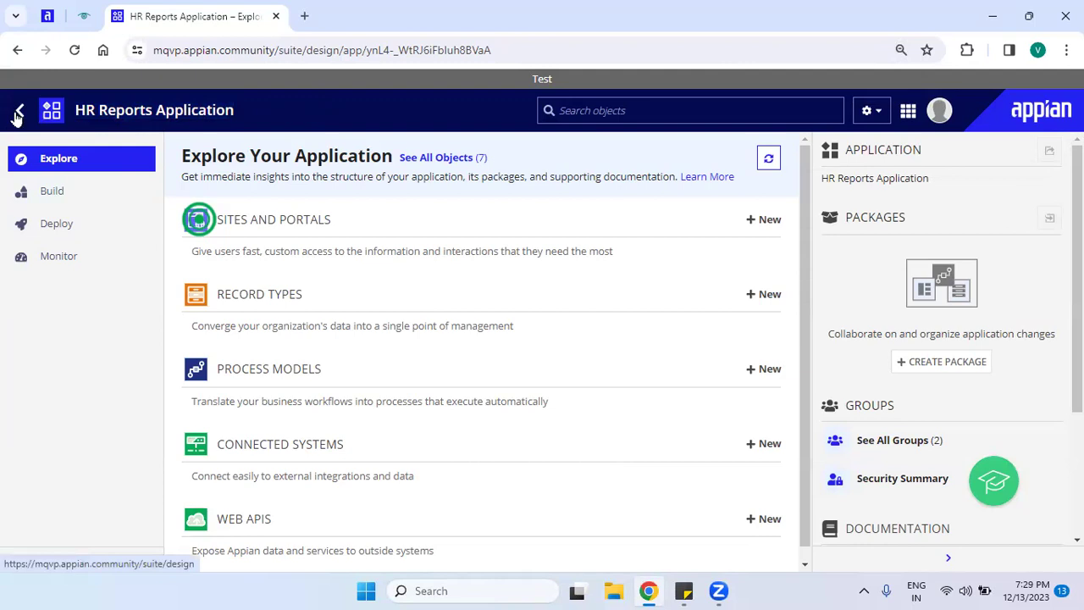
pyautogui.click(17, 116)
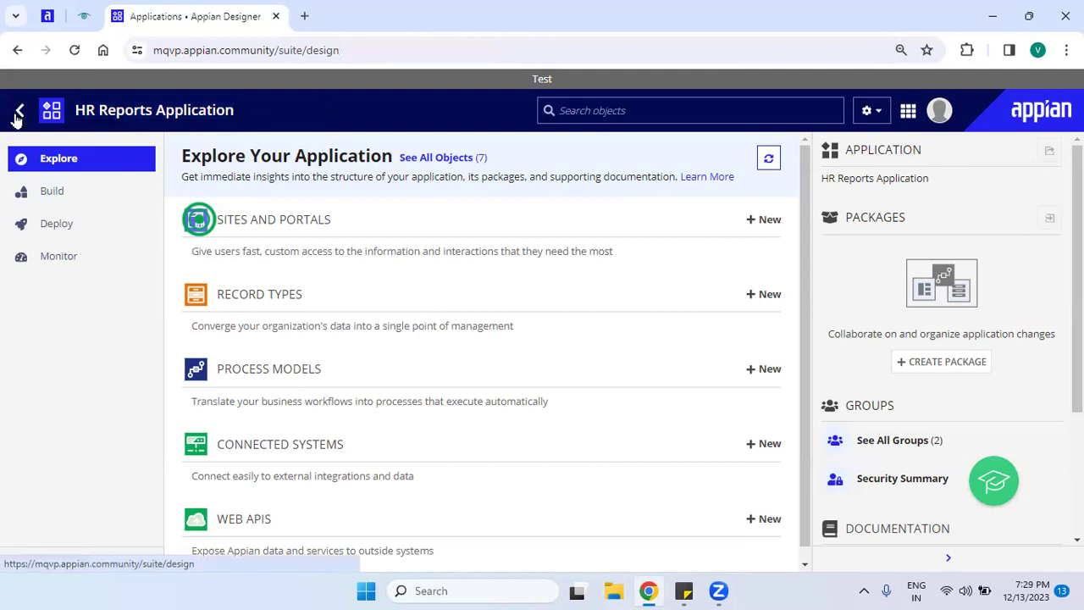
pyautogui.moveTo(42, 121); pyautogui.dragTo(187, 131)
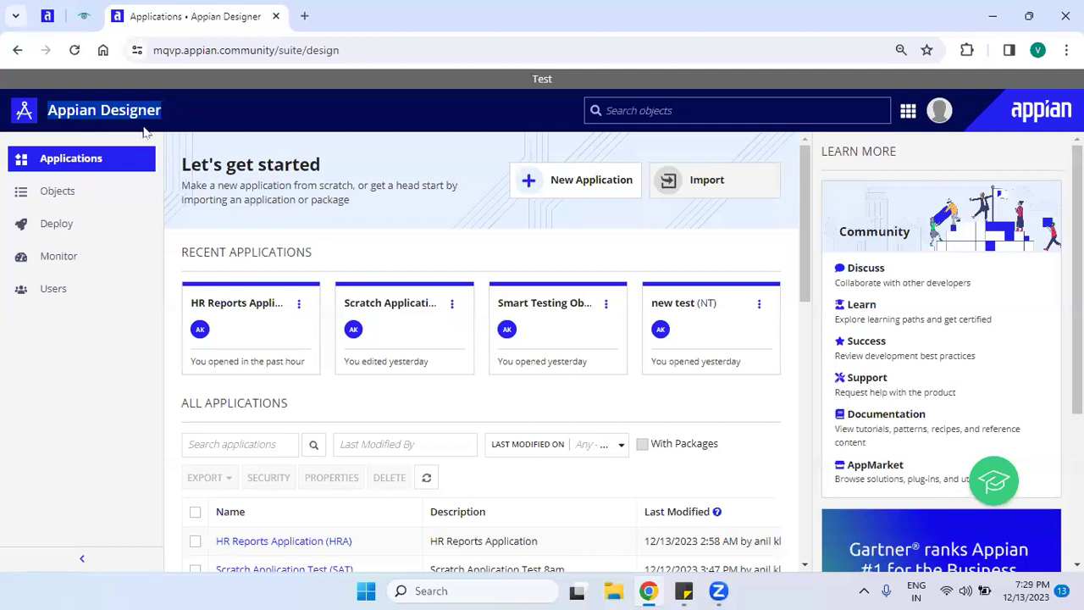
pyautogui.click(184, 136)
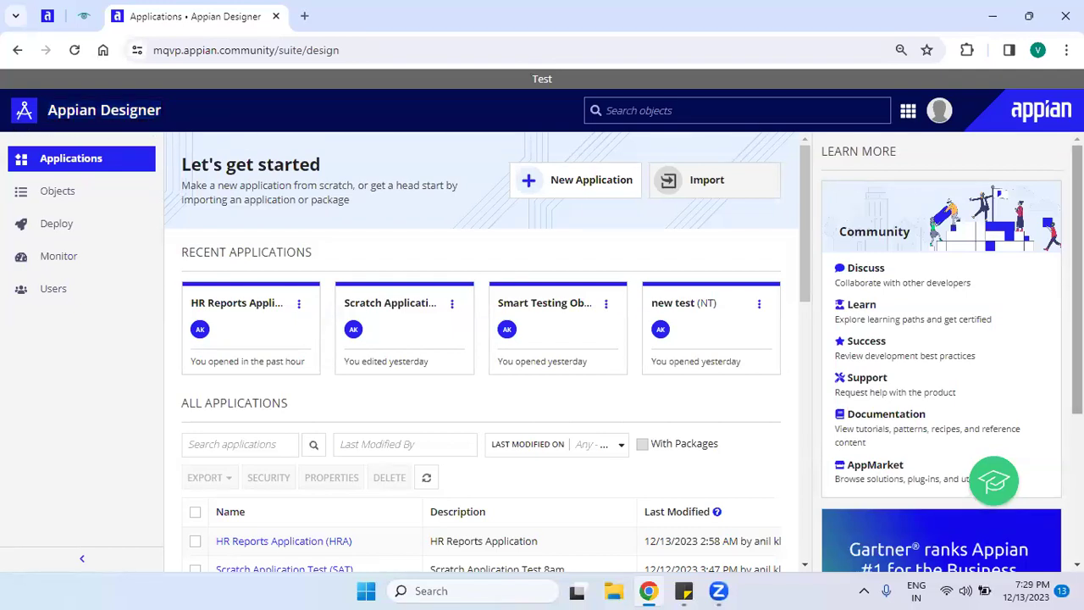
pyautogui.scroll(-1, 940, 356)
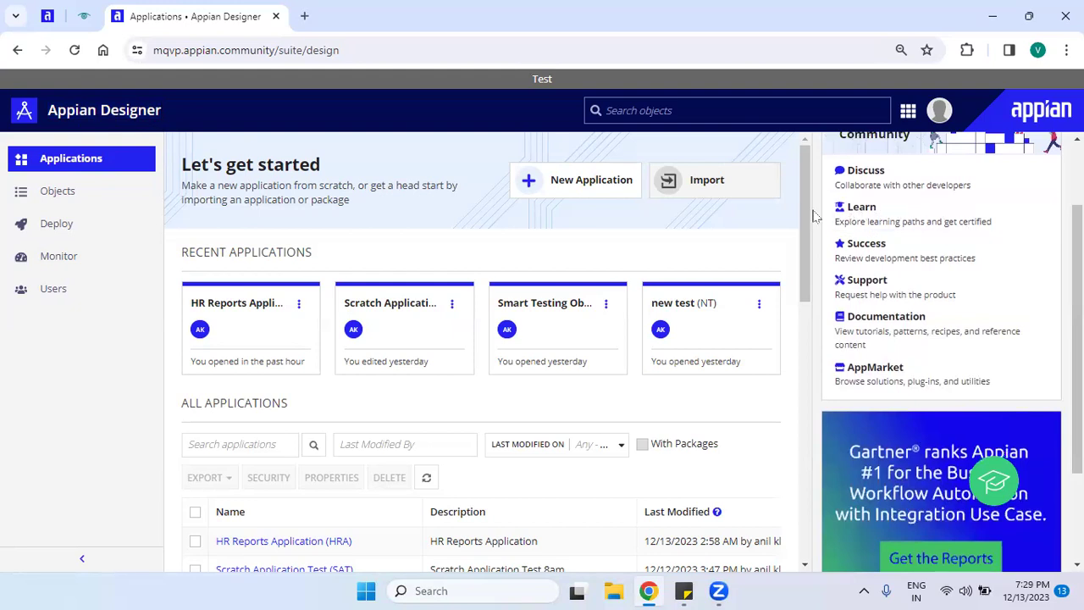
pyautogui.moveTo(800, 224); pyautogui.dragTo(796, 300)
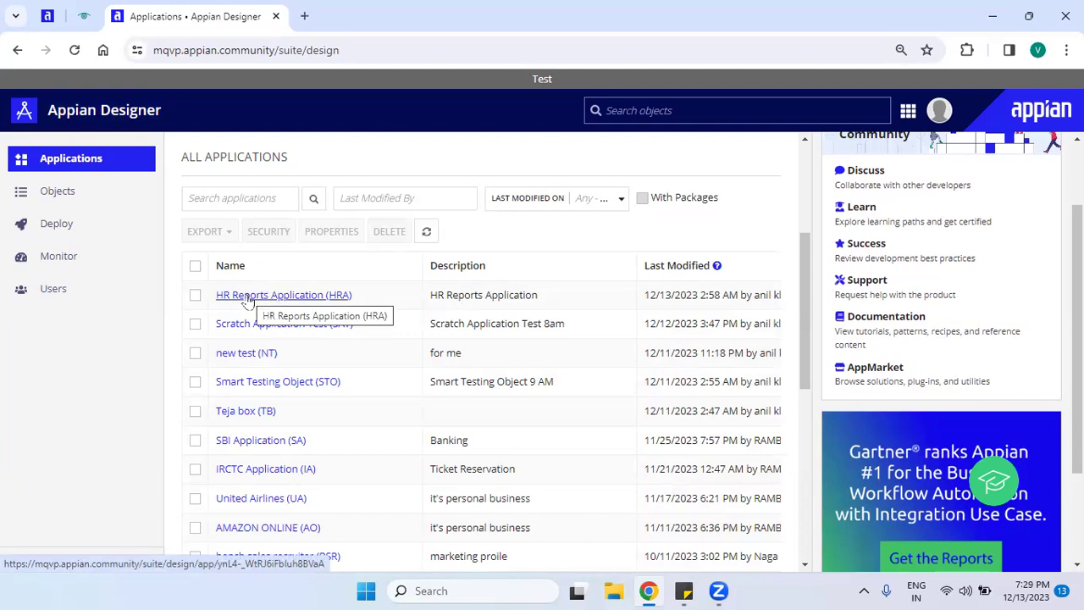
pyautogui.click(246, 296)
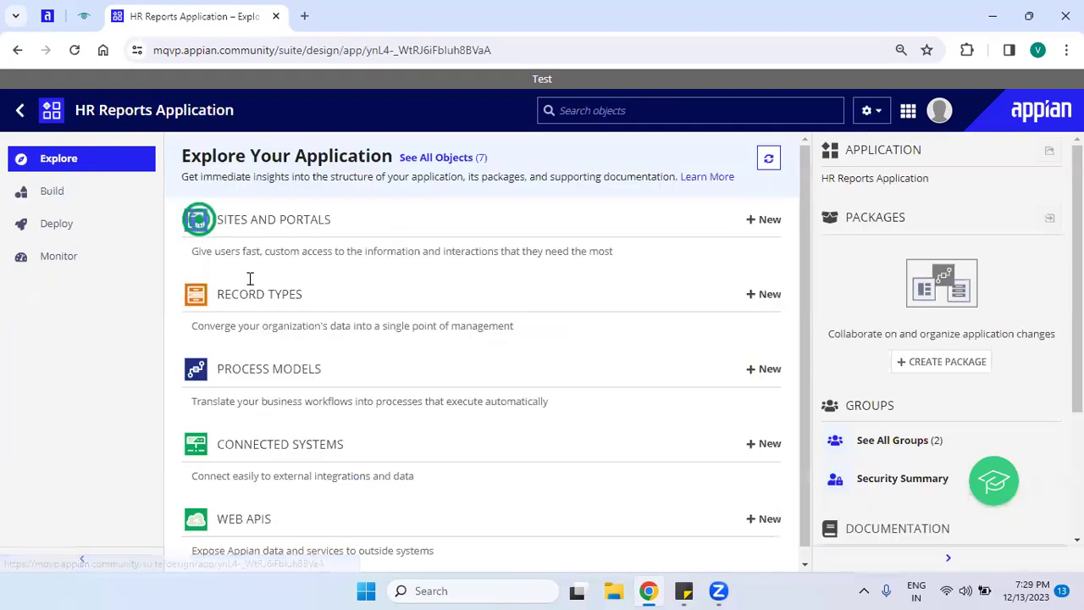
pyautogui.moveTo(76, 111); pyautogui.dragTo(260, 121)
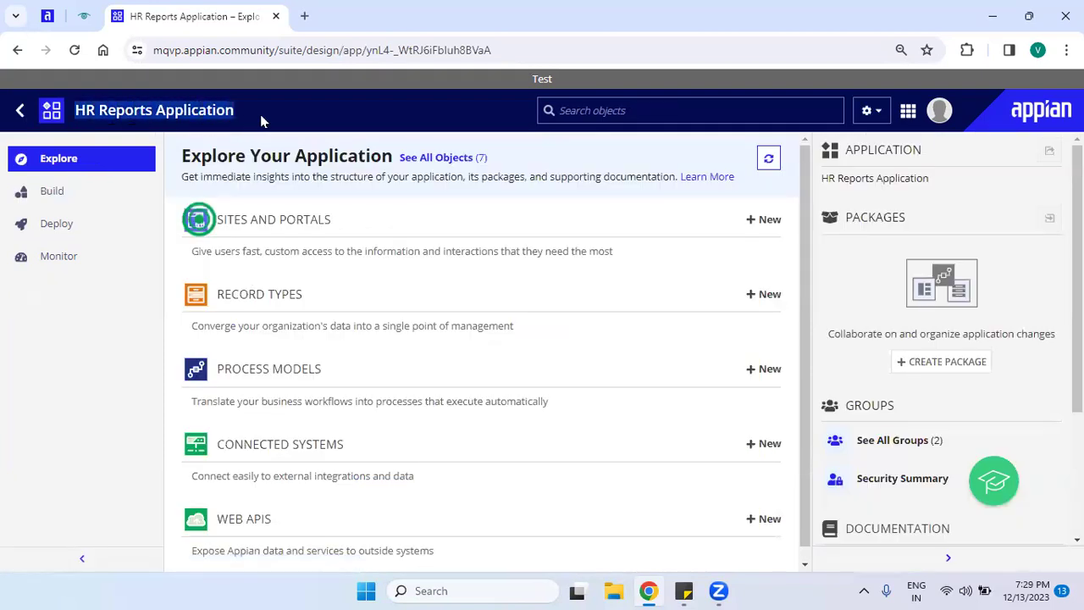
pyautogui.click(251, 116)
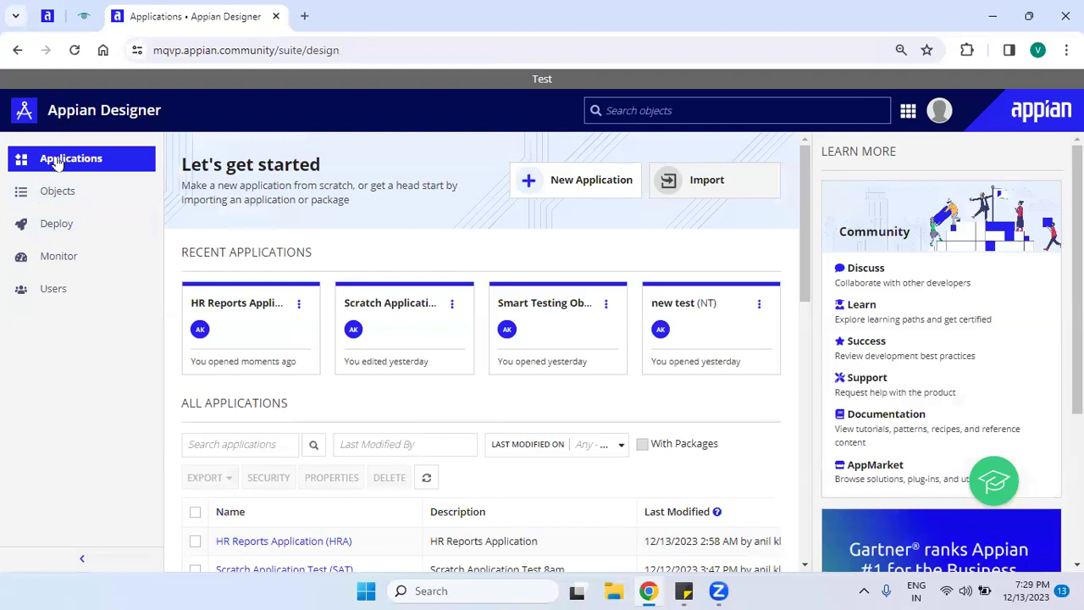
pyautogui.click(251, 330)
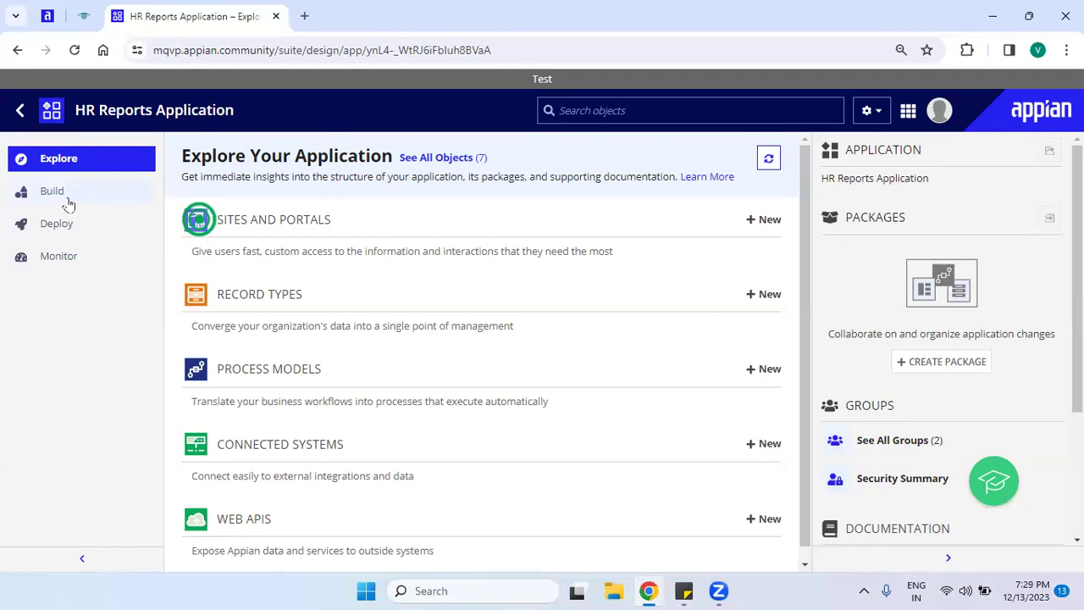
pyautogui.click(65, 258)
pyautogui.click(69, 265)
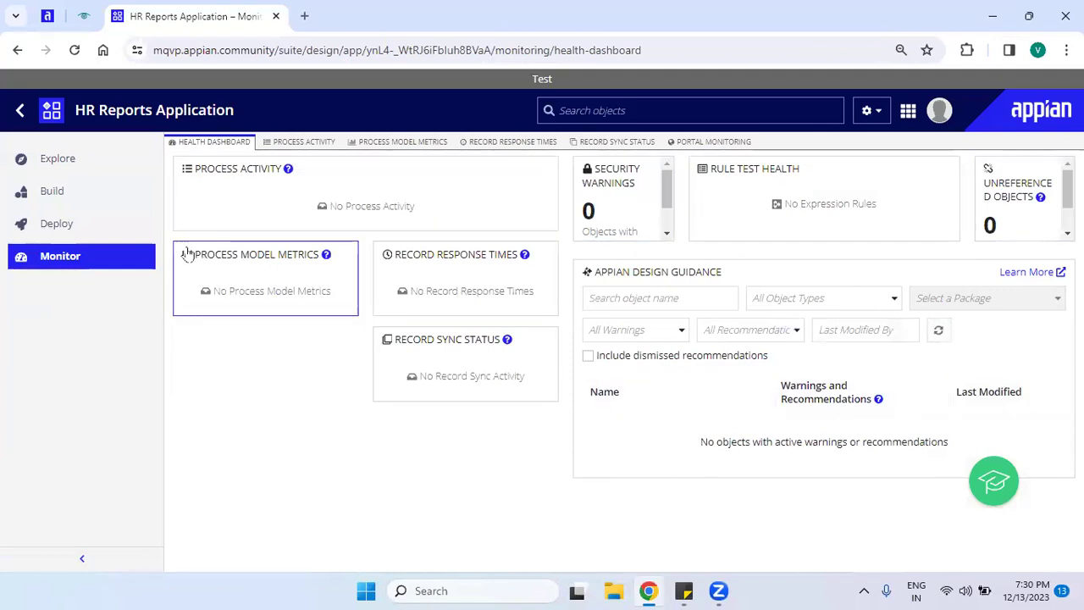
pyautogui.click(57, 163)
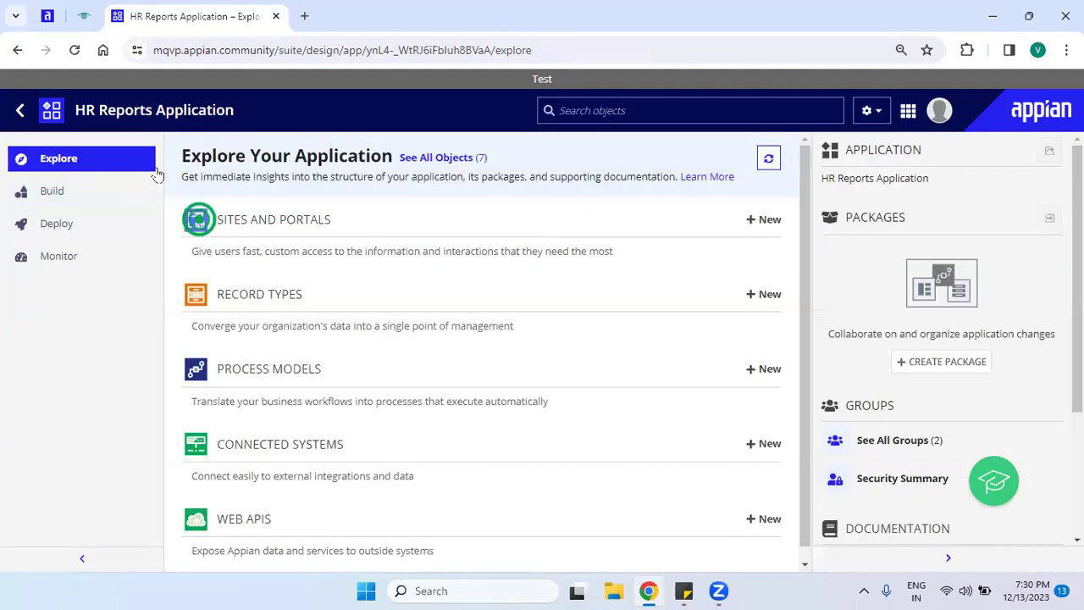
pyautogui.moveTo(176, 158); pyautogui.dragTo(428, 173)
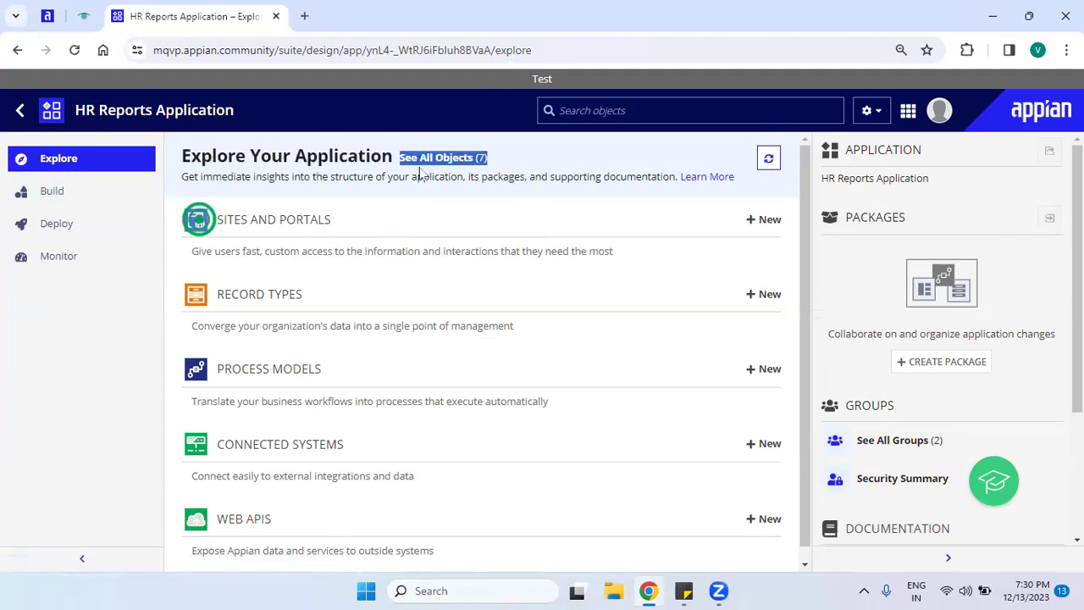
pyautogui.click(516, 182)
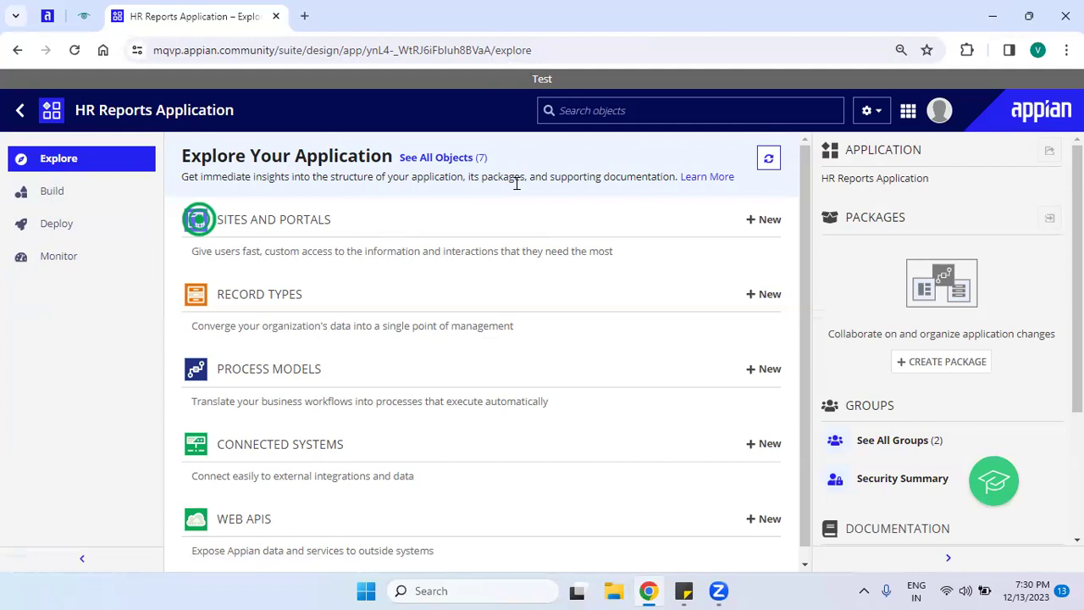
pyautogui.moveTo(501, 159); pyautogui.dragTo(394, 159)
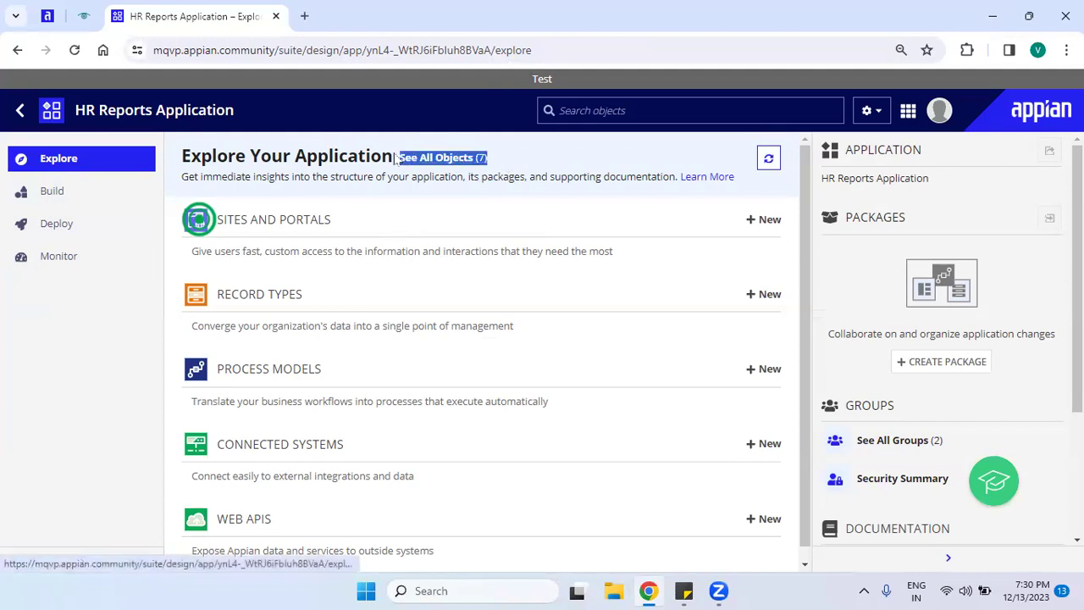
pyautogui.click(542, 177)
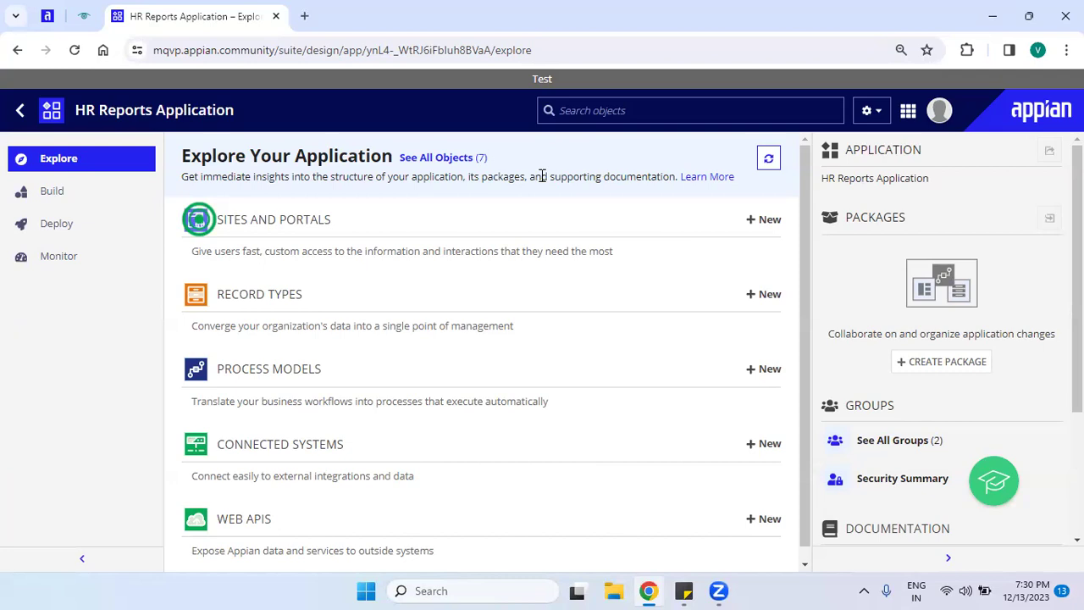
pyautogui.moveTo(434, 171); pyautogui.dragTo(394, 155)
pyautogui.click(398, 192)
pyautogui.moveTo(934, 160); pyautogui.dragTo(820, 187)
pyautogui.click(881, 196)
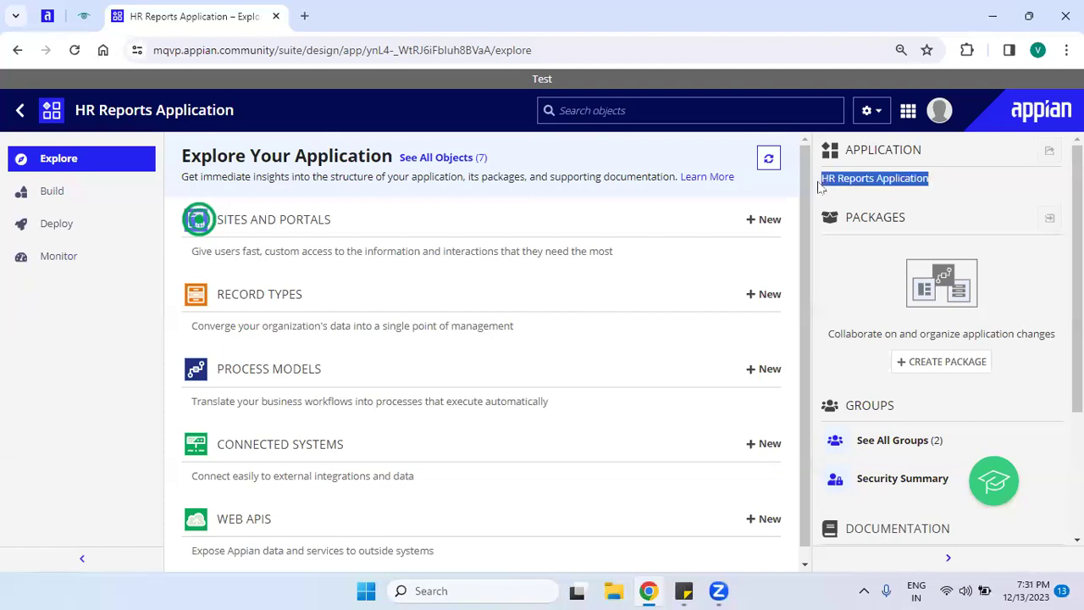
pyautogui.moveTo(917, 223); pyautogui.dragTo(840, 220)
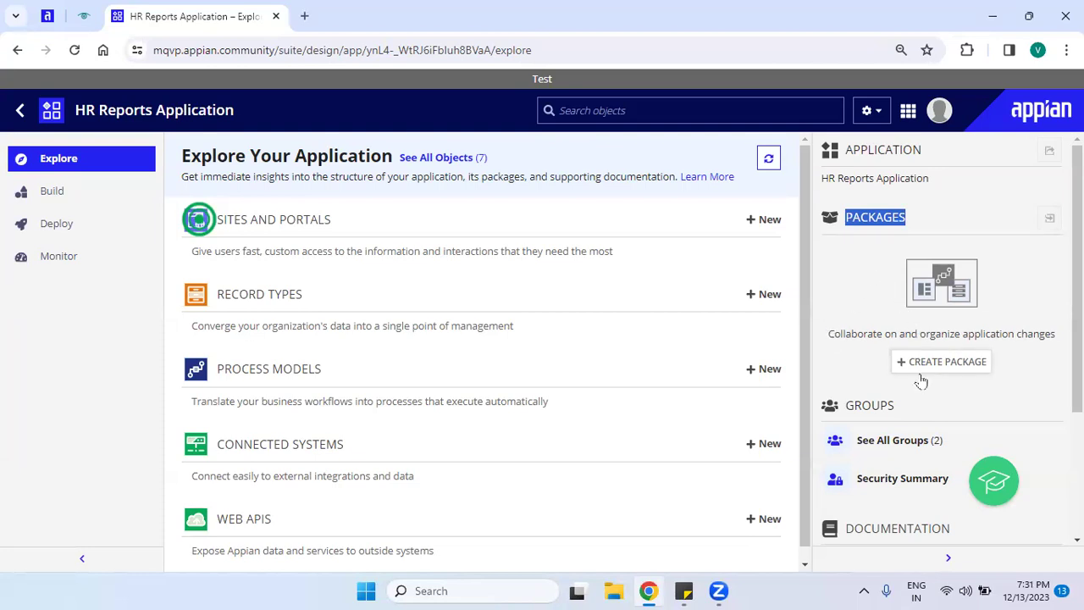
pyautogui.scroll(-2, 941, 338)
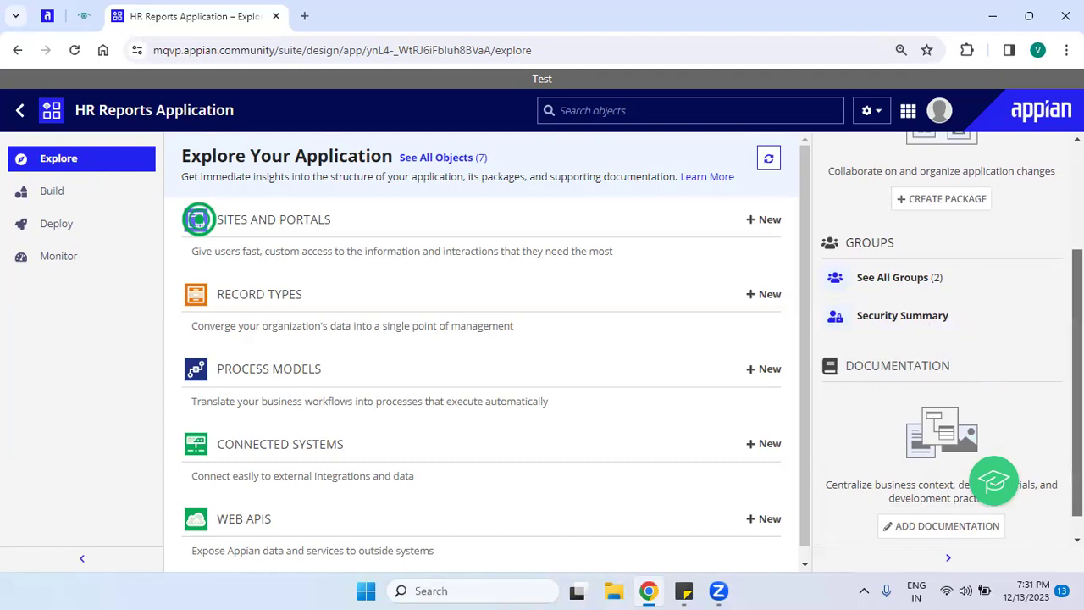
pyautogui.scroll(-1, 1077, 389)
pyautogui.scroll(4, 941, 339)
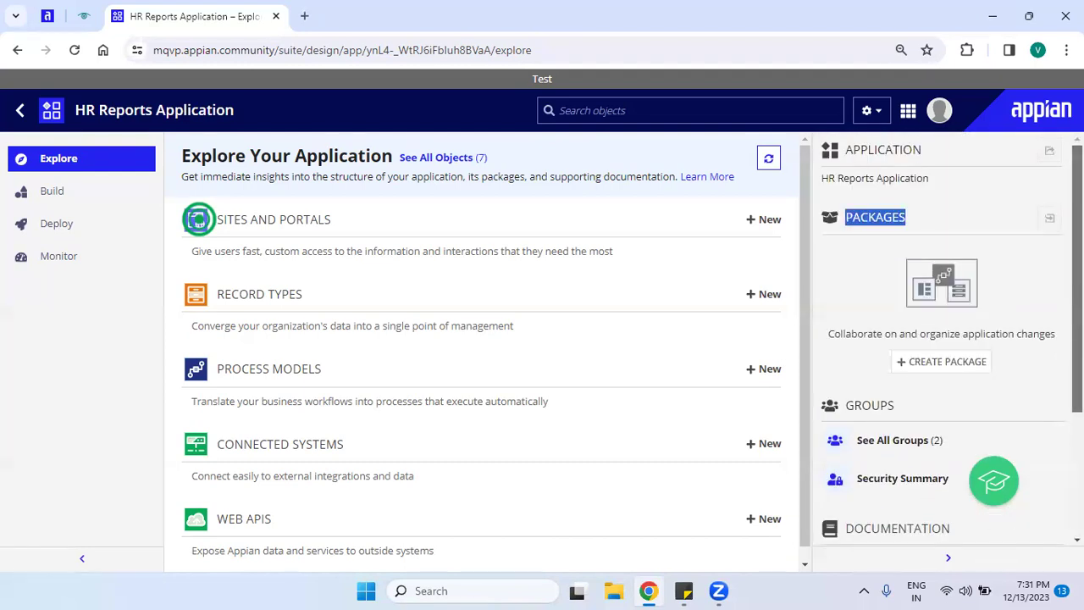
pyautogui.click(1018, 283)
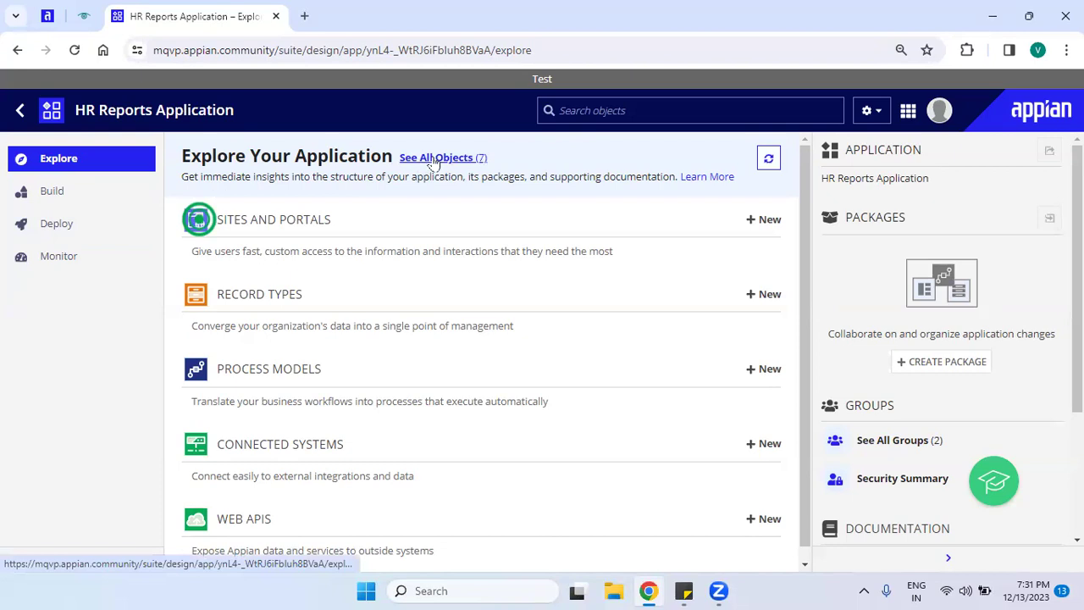
# Show the Build list of HR Reports Application's seven objects.
pyautogui.click(57, 203)
pyautogui.moveTo(59, 198); pyautogui.dragTo(104, 213)
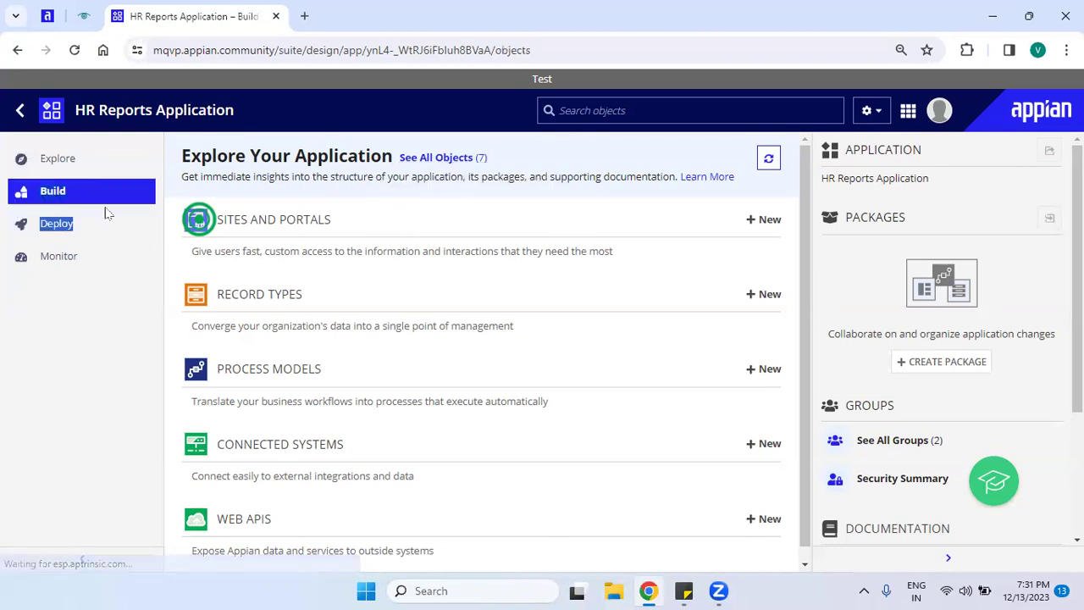
pyautogui.click(56, 195)
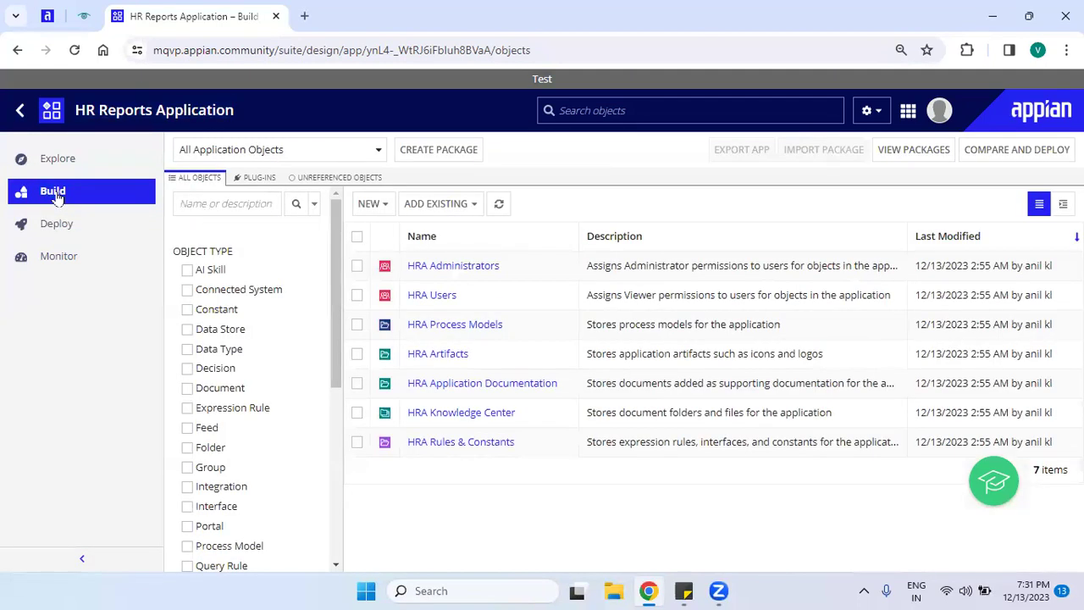
pyautogui.click(44, 157)
# Point out the object descriptions and the HRA Administrators and HRA Users group names.
pyautogui.moveTo(593, 265); pyautogui.dragTo(881, 481)
pyautogui.click(741, 525)
pyautogui.moveTo(519, 268); pyautogui.dragTo(435, 267)
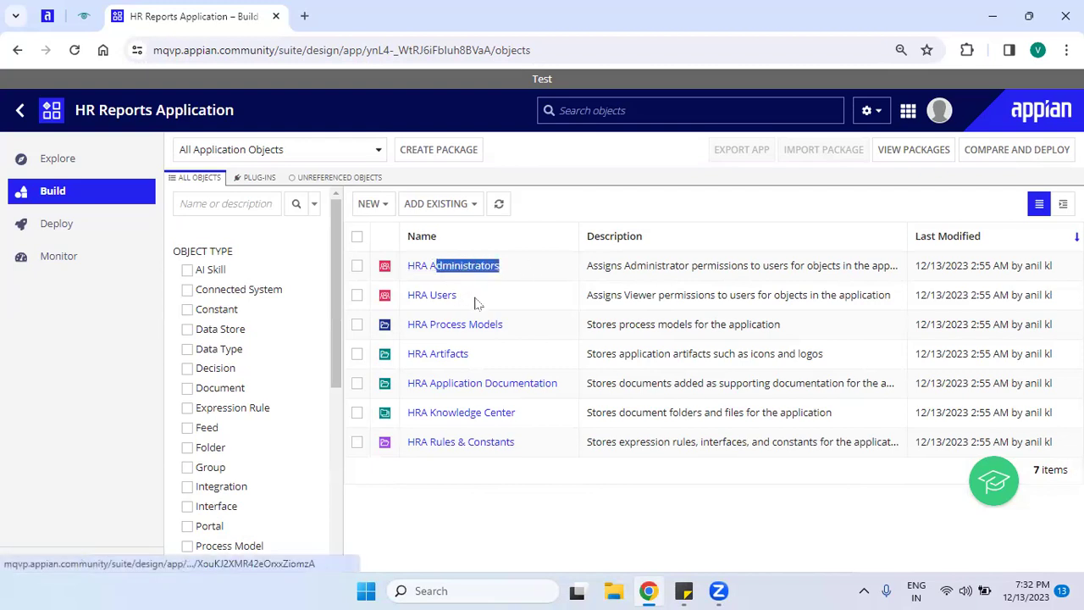
pyautogui.moveTo(475, 303); pyautogui.dragTo(383, 304)
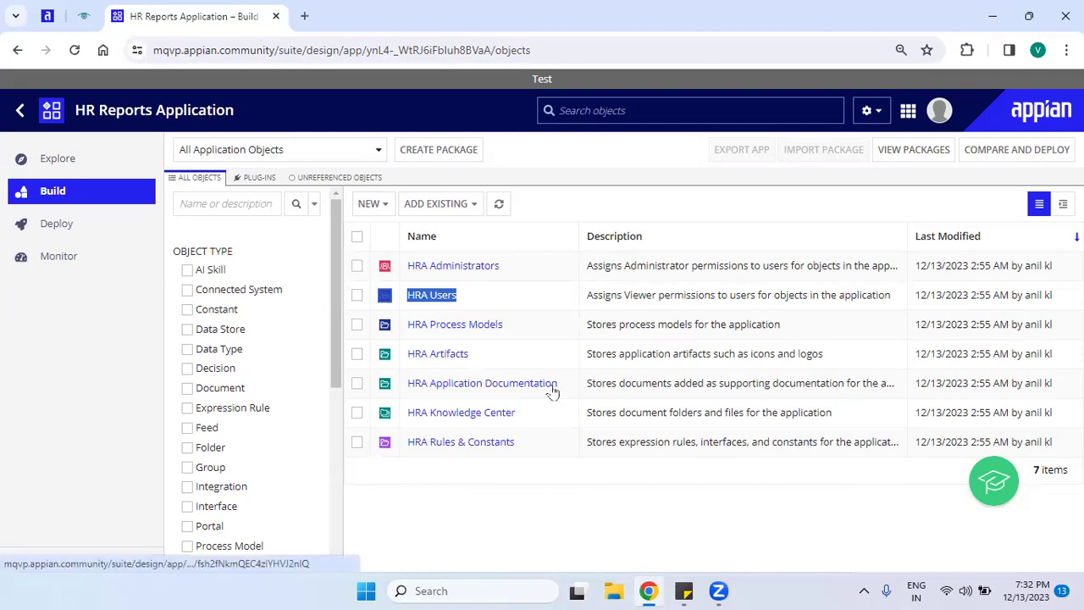
pyautogui.click(500, 430)
pyautogui.moveTo(499, 430); pyautogui.dragTo(513, 491)
pyautogui.click(510, 512)
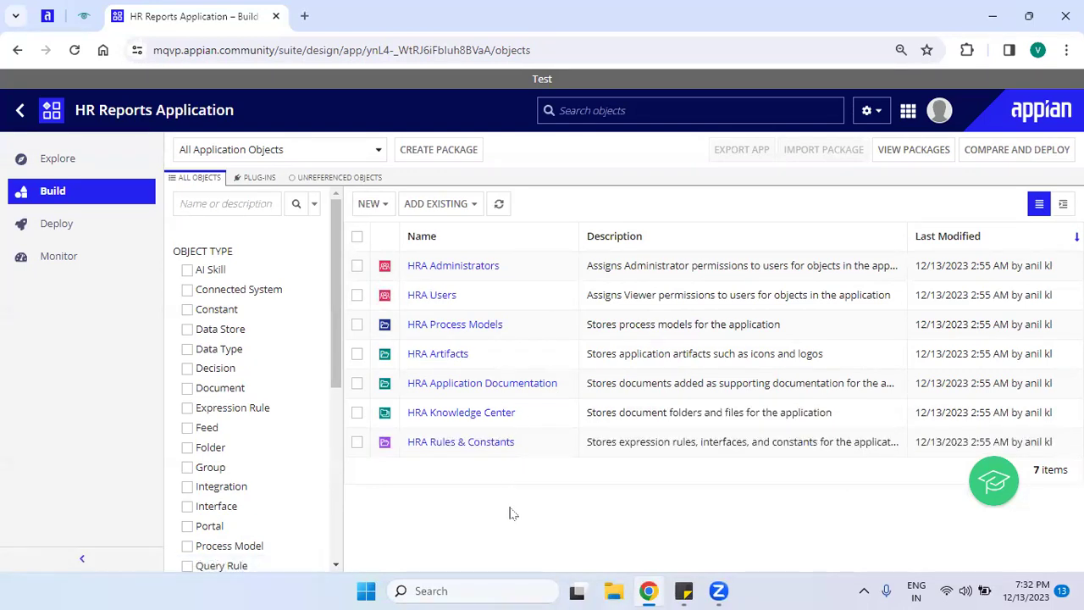
# Highlight the HRA Artifacts, Application Documentation, Knowledge Center and Rules & Constants folder descriptions, then return to Applications.
pyautogui.doubleClick(447, 356)
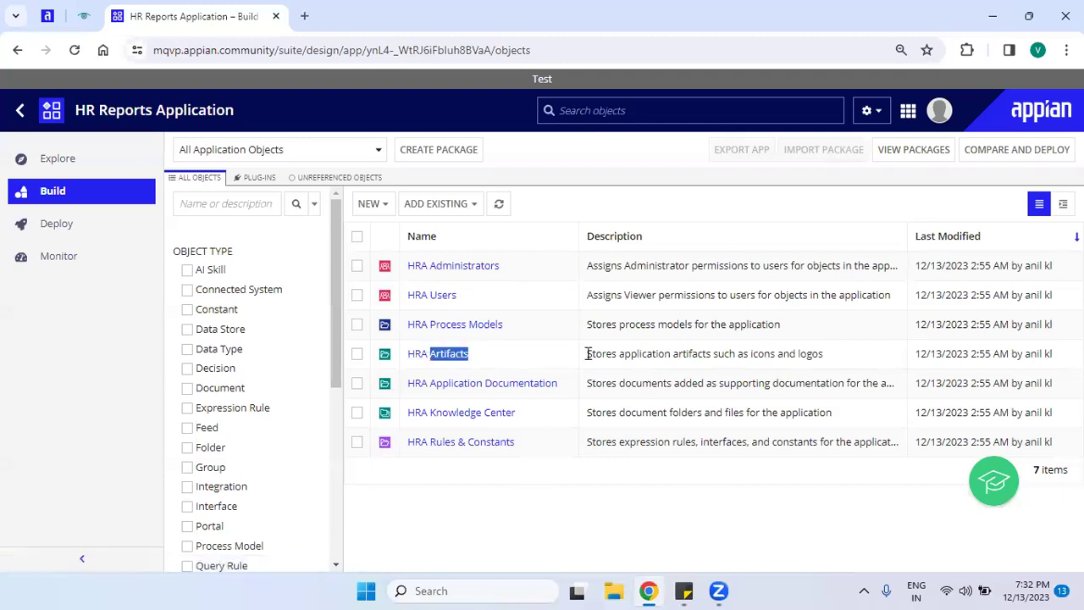
pyautogui.moveTo(584, 355); pyautogui.dragTo(842, 367)
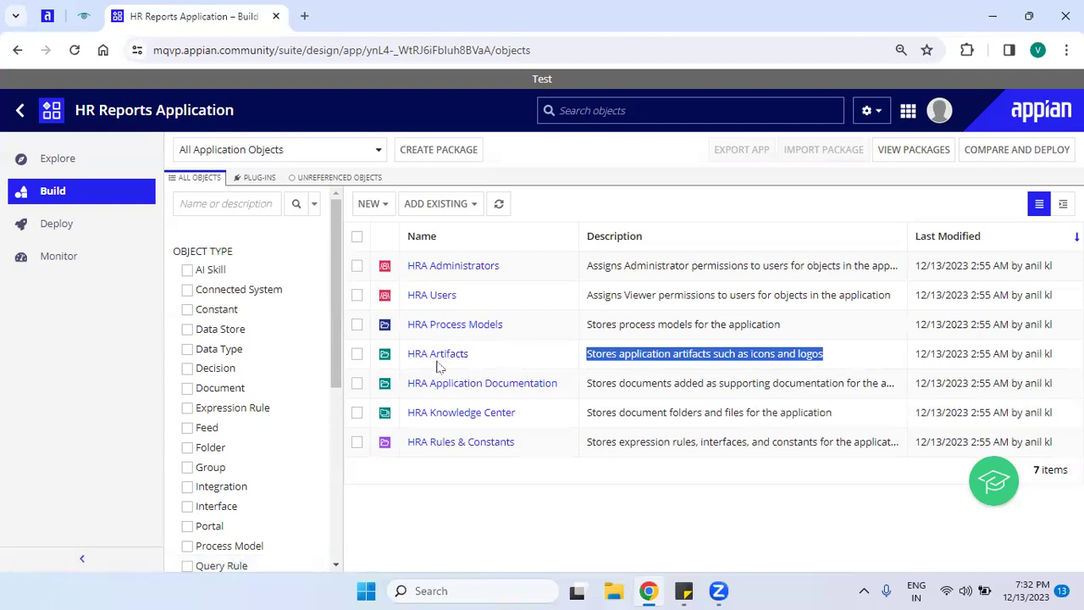
pyautogui.moveTo(472, 357); pyautogui.dragTo(393, 370)
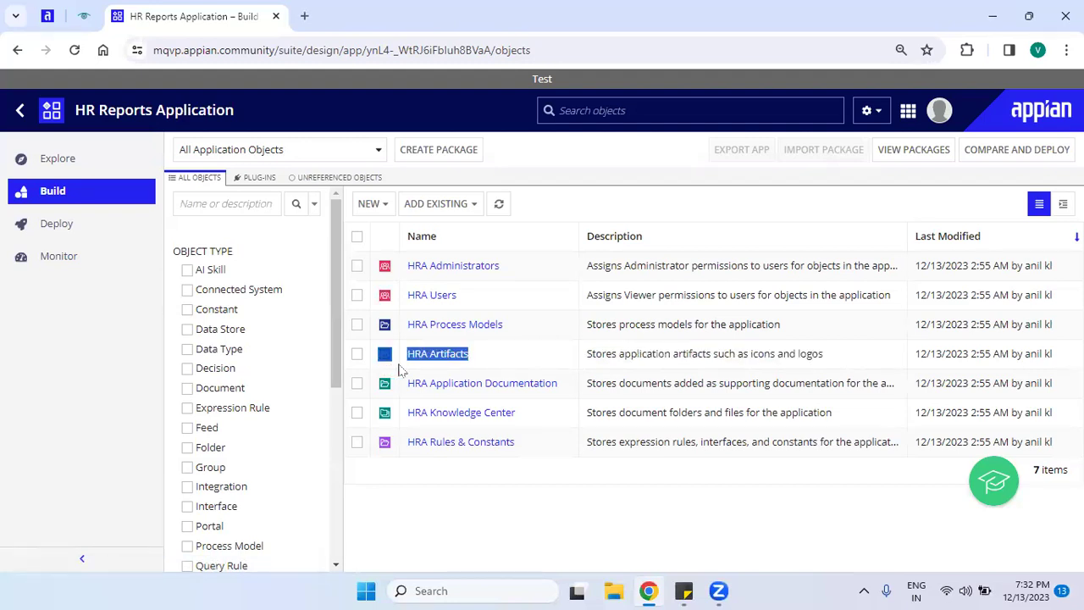
pyautogui.click(635, 354)
pyautogui.moveTo(583, 356); pyautogui.dragTo(830, 367)
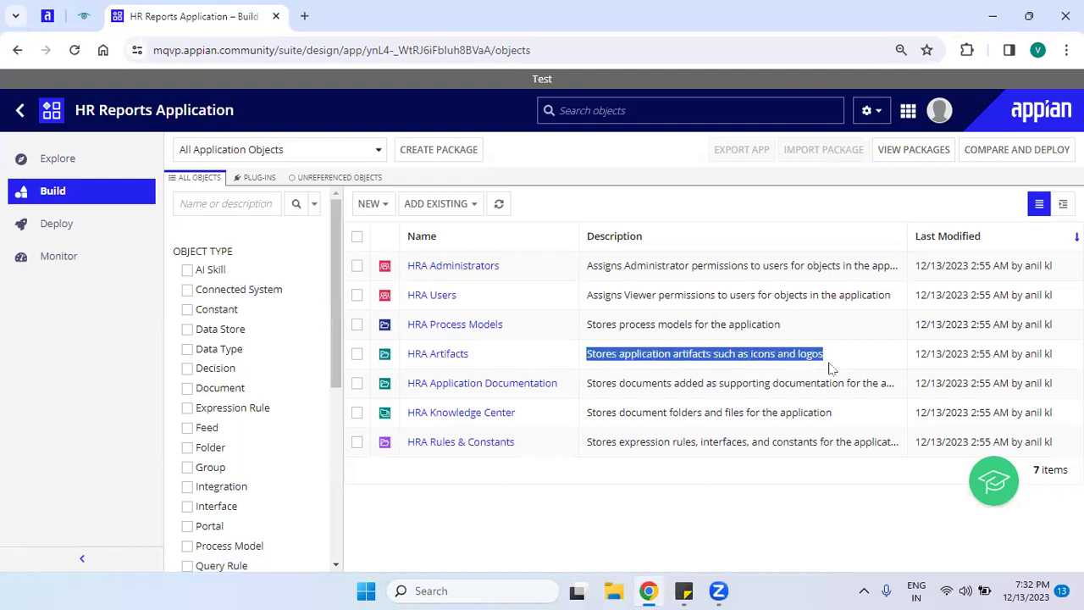
pyautogui.click(830, 367)
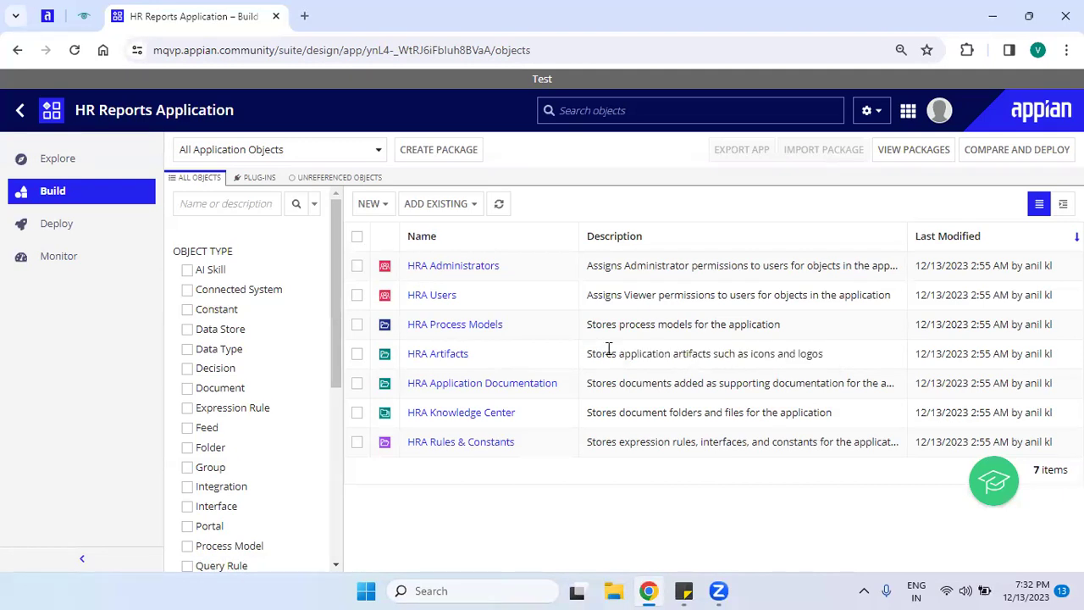
pyautogui.moveTo(588, 383); pyautogui.dragTo(877, 381)
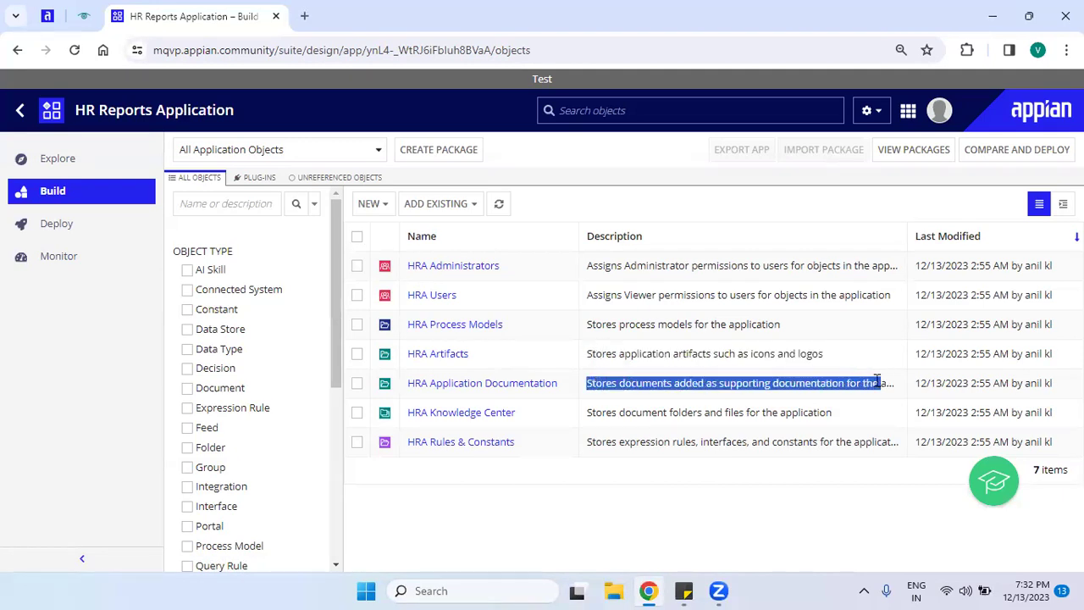
pyautogui.moveTo(586, 413); pyautogui.dragTo(855, 414)
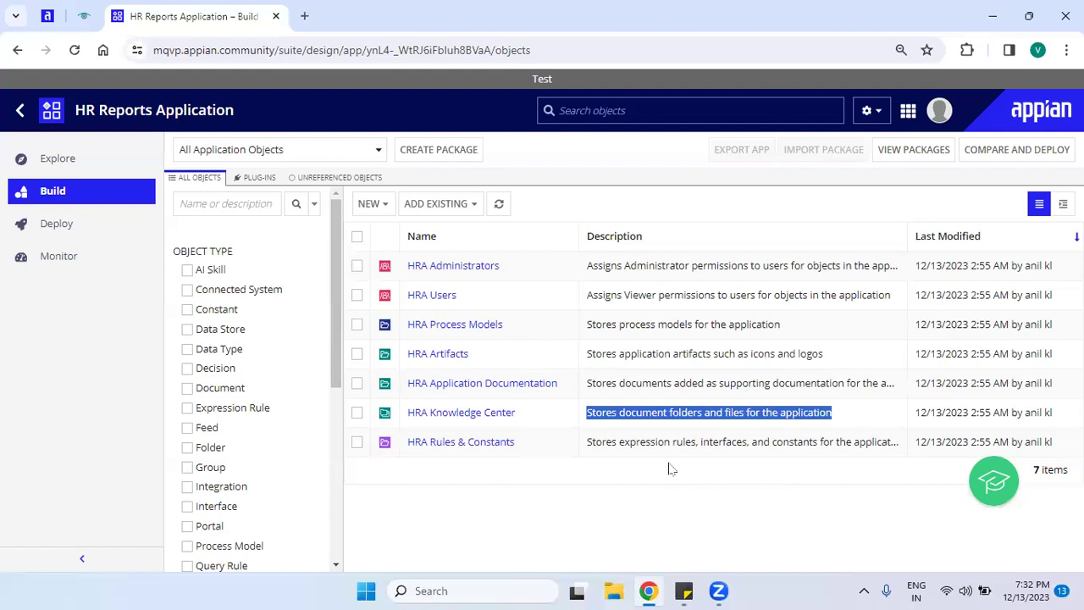
pyautogui.moveTo(585, 441); pyautogui.dragTo(887, 465)
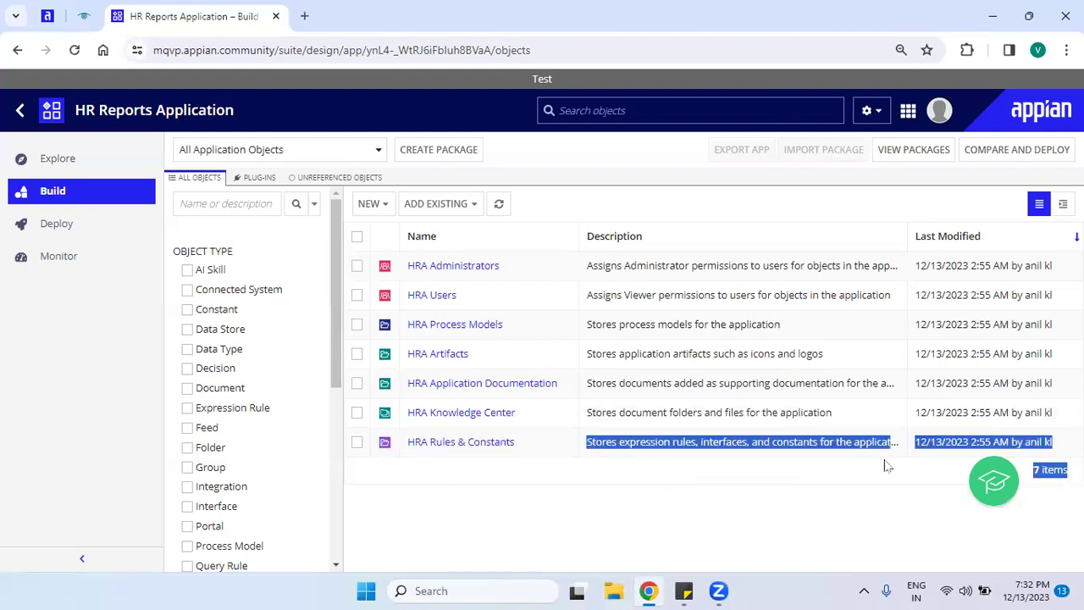
pyautogui.click(737, 522)
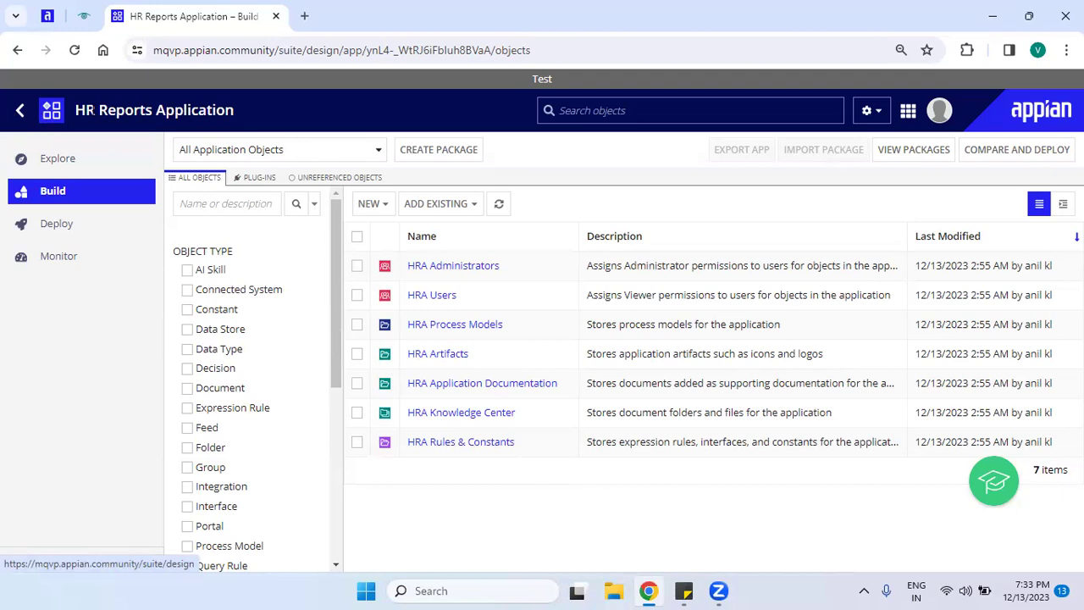
pyautogui.click(20, 110)
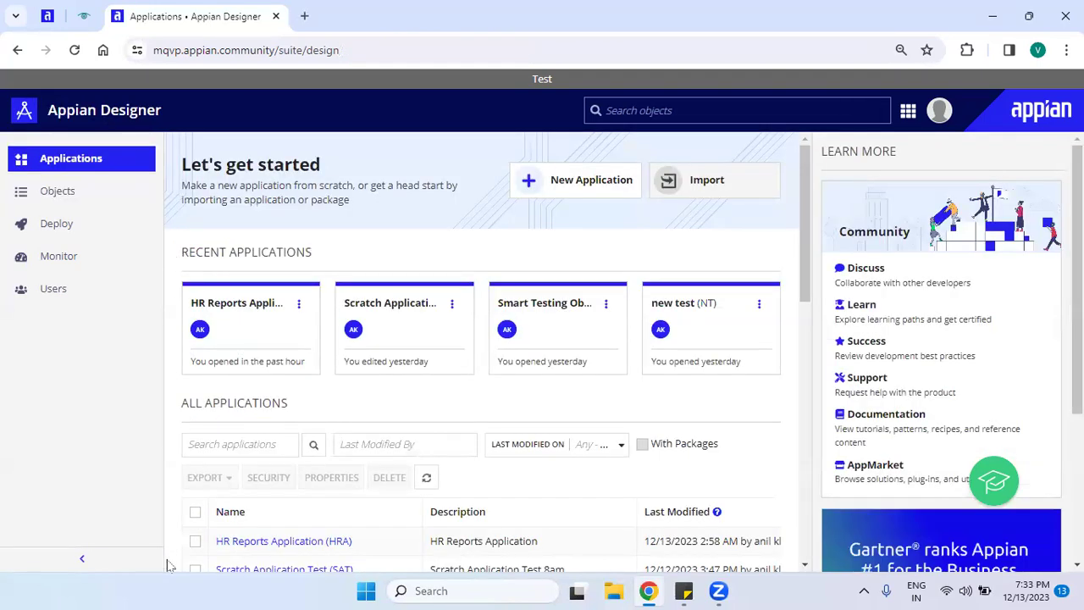
# Tick the checkbox for HR Reports Application (HRA) in the All Applications list.
pyautogui.moveTo(805, 231); pyautogui.dragTo(811, 269)
pyautogui.scroll(-2, 811, 269)
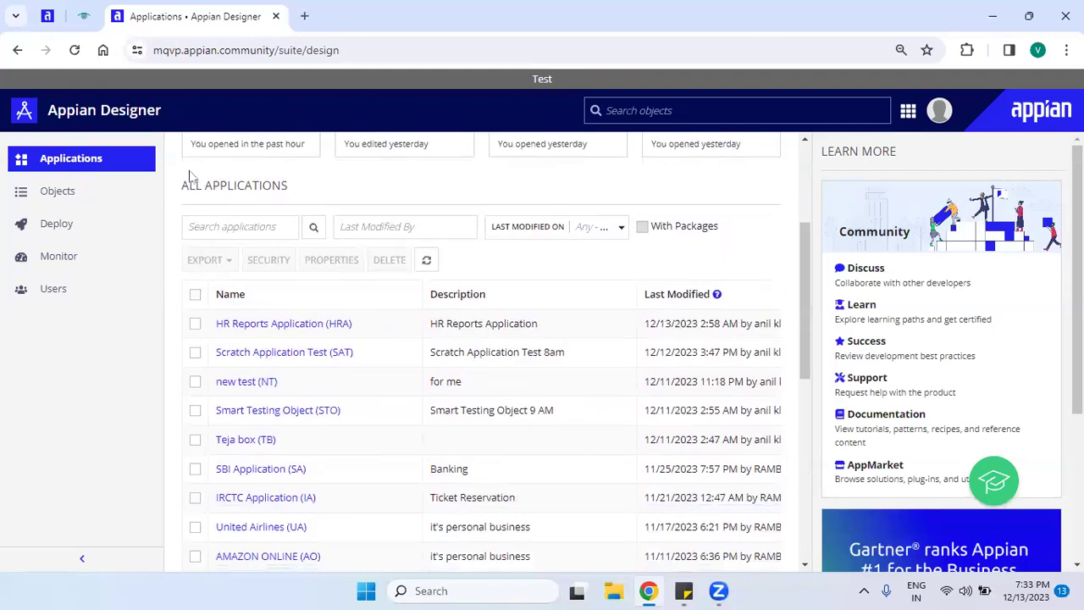
pyautogui.click(194, 327)
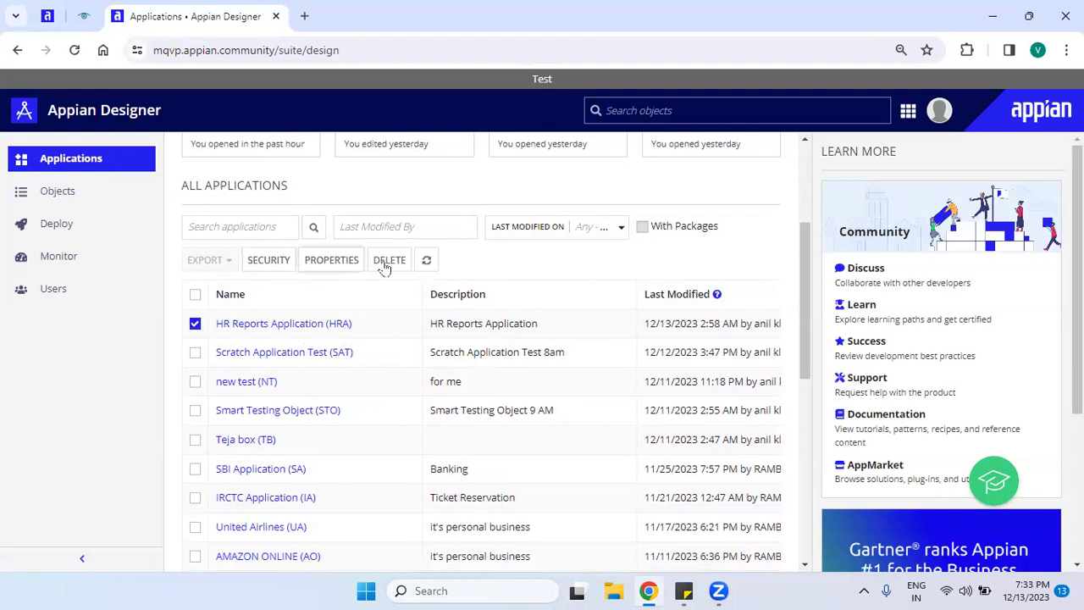
pyautogui.click(196, 325)
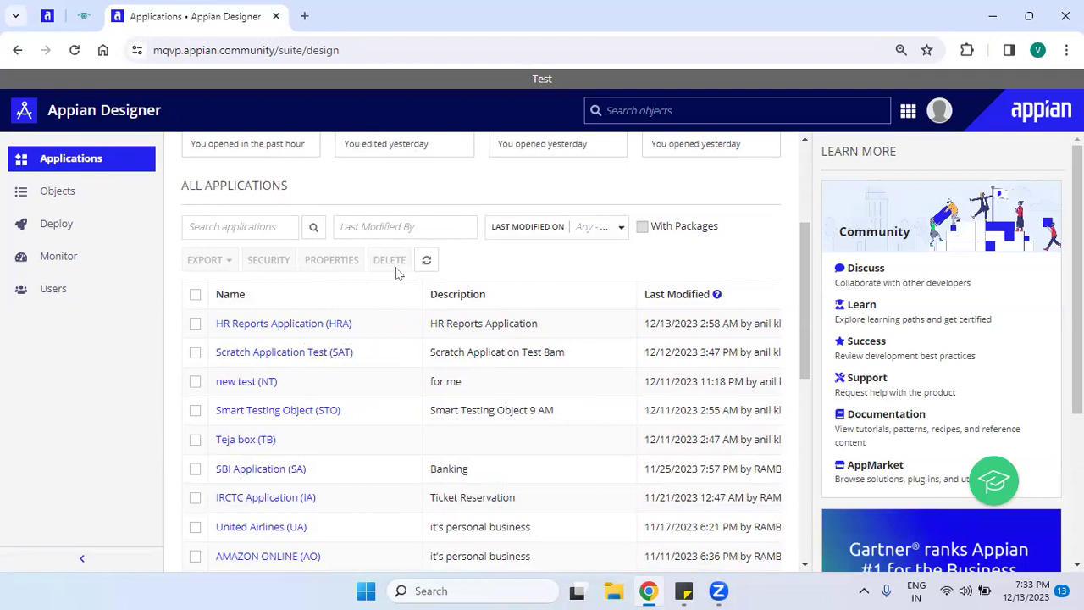
pyautogui.click(194, 330)
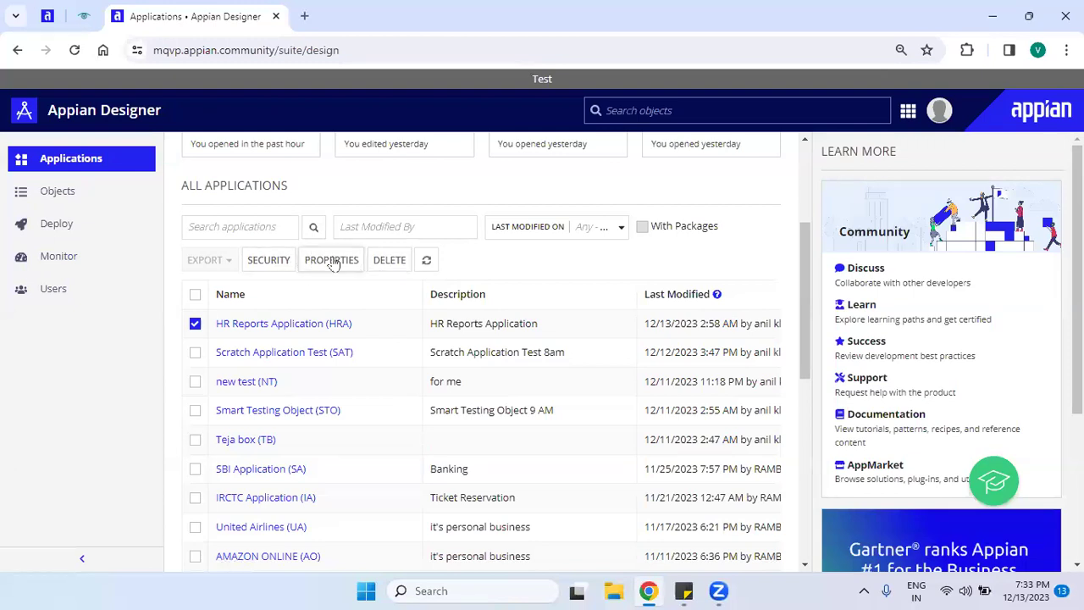
# Open the Delete Application confirmation for HR Reports Application and review its warning about associated items.
pyautogui.click(388, 263)
pyautogui.moveTo(392, 150); pyautogui.dragTo(537, 160)
pyautogui.click(524, 231)
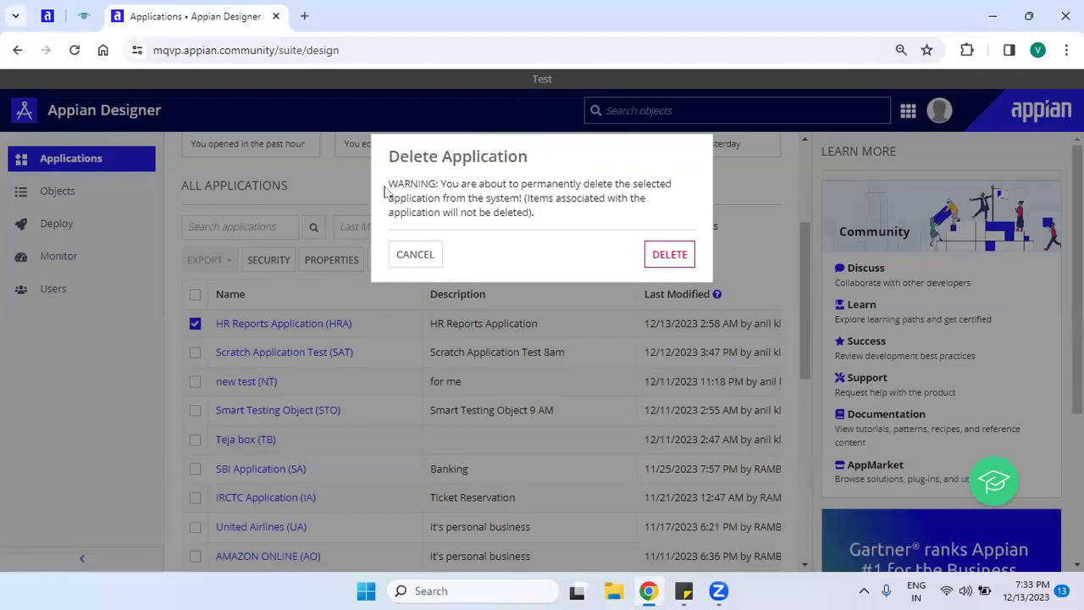
pyautogui.moveTo(389, 186); pyautogui.dragTo(458, 193)
pyautogui.click(514, 192)
pyautogui.moveTo(527, 199)
pyautogui.mouseDown()
pyautogui.moveTo(591, 211)
pyautogui.moveTo(622, 203)
pyautogui.moveTo(614, 222)
pyautogui.moveTo(463, 225)
pyautogui.moveTo(485, 214)
pyautogui.moveTo(527, 217)
pyautogui.mouseUp()
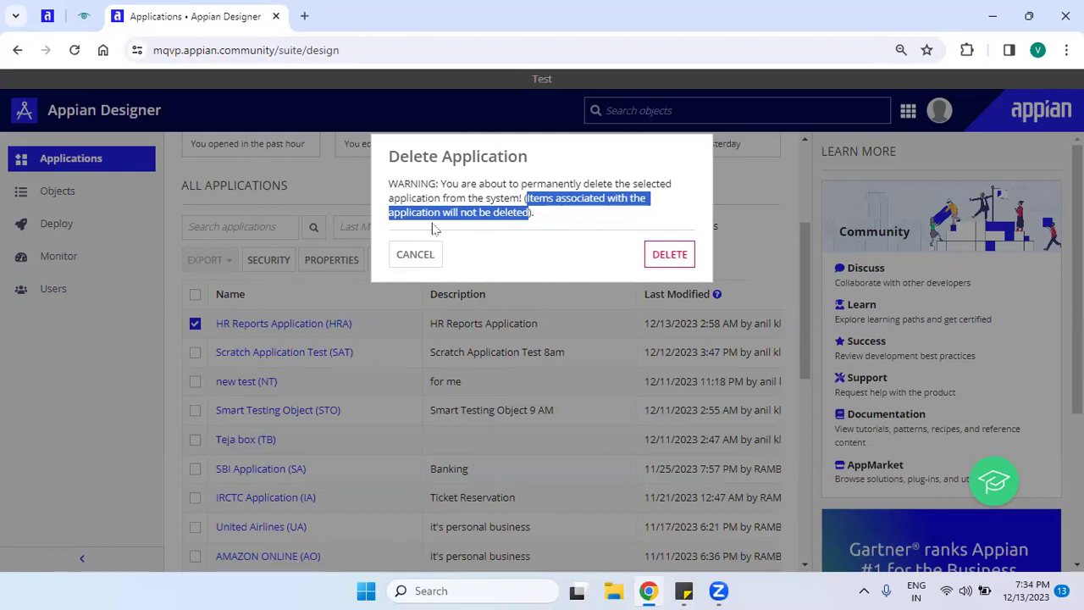
pyautogui.click(535, 222)
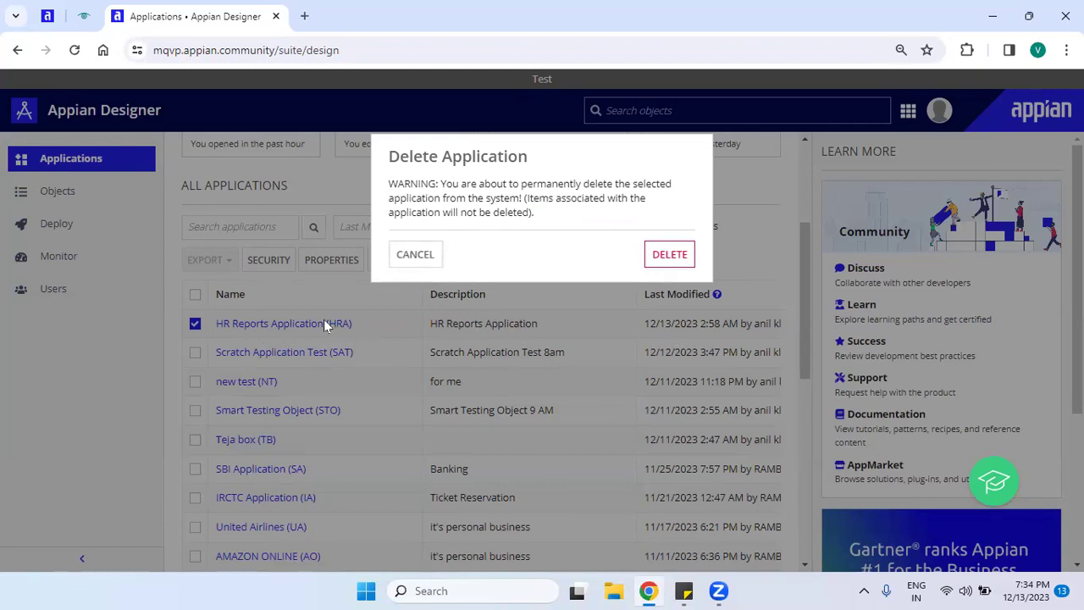
# Cancel the deletion and briefly check HR Reports Application's object list.
pyautogui.click(289, 332)
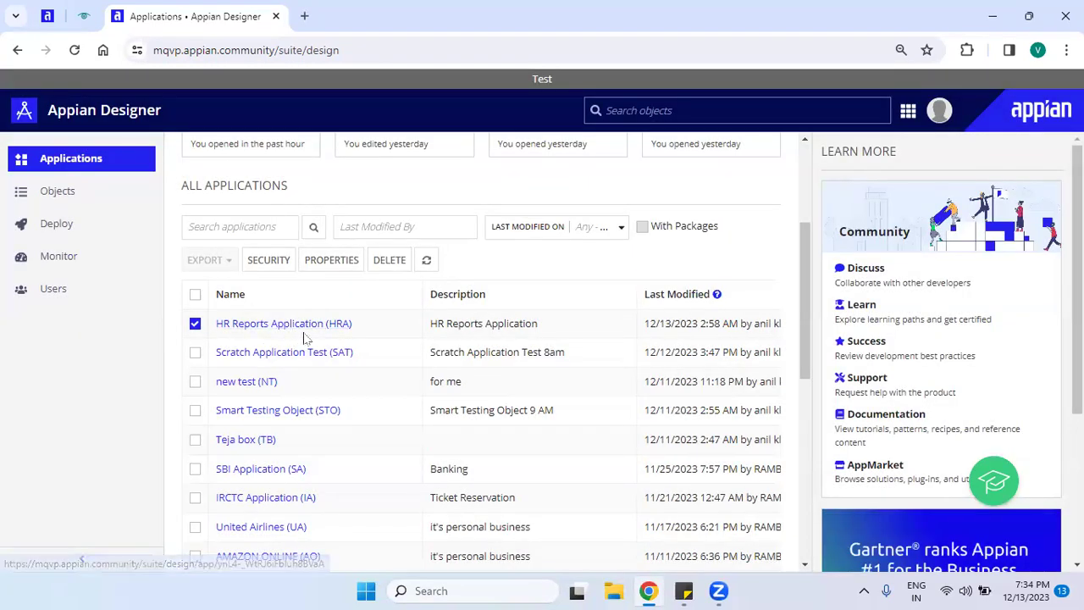
pyautogui.click(305, 333)
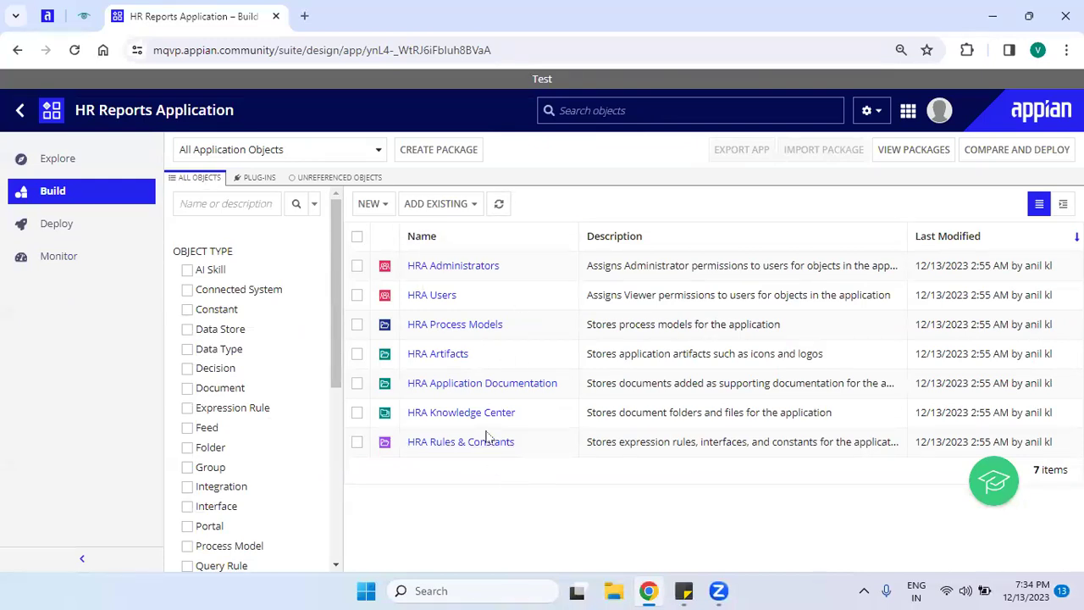
pyautogui.click(22, 110)
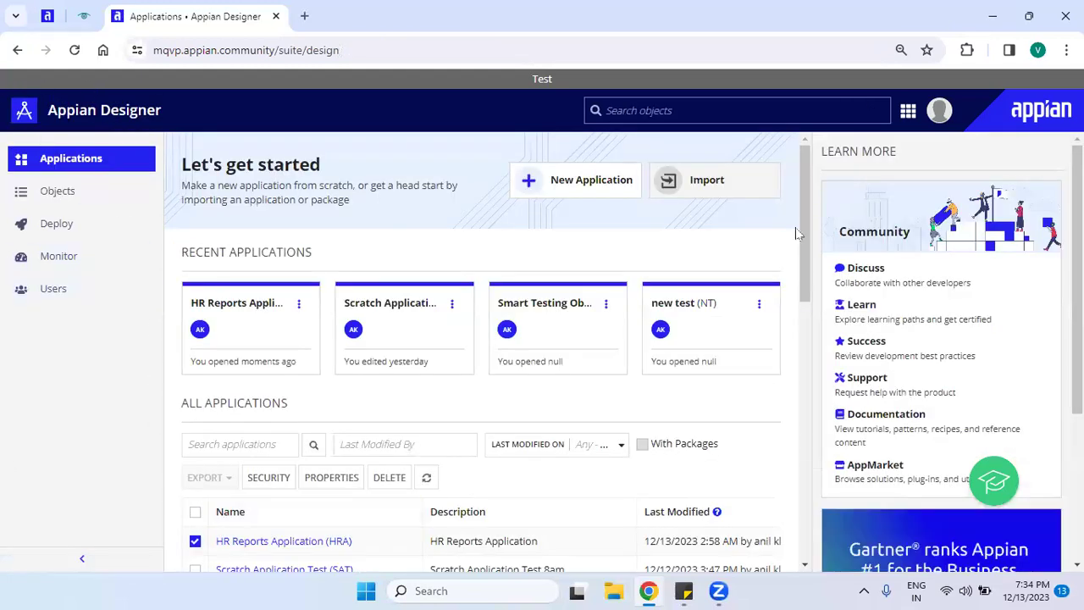
# Delete HR Reports Application and confirm the deletion.
pyautogui.moveTo(801, 221); pyautogui.dragTo(799, 298)
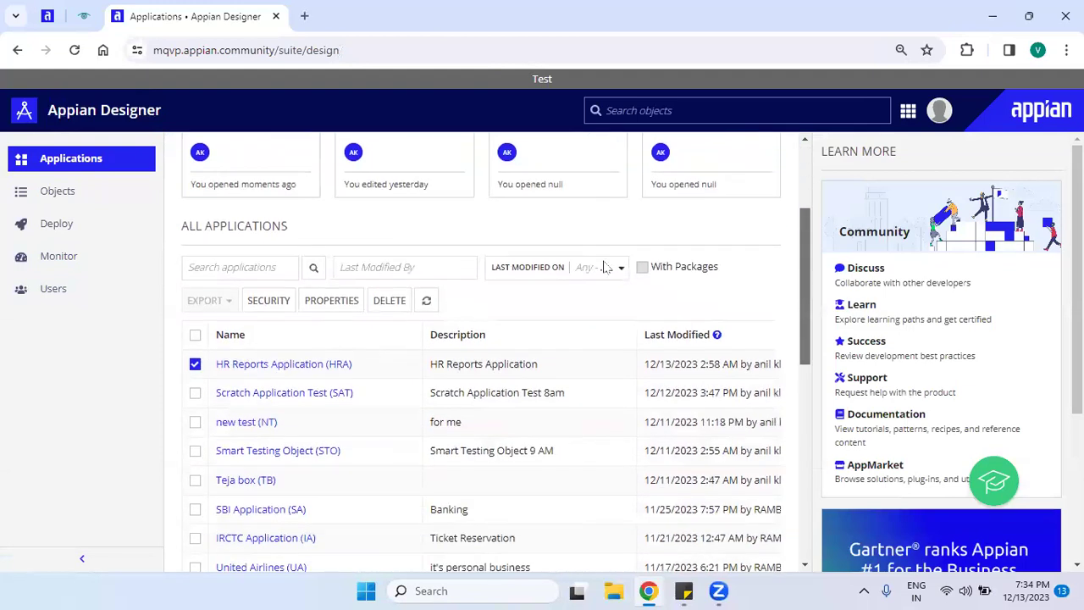
pyautogui.click(391, 302)
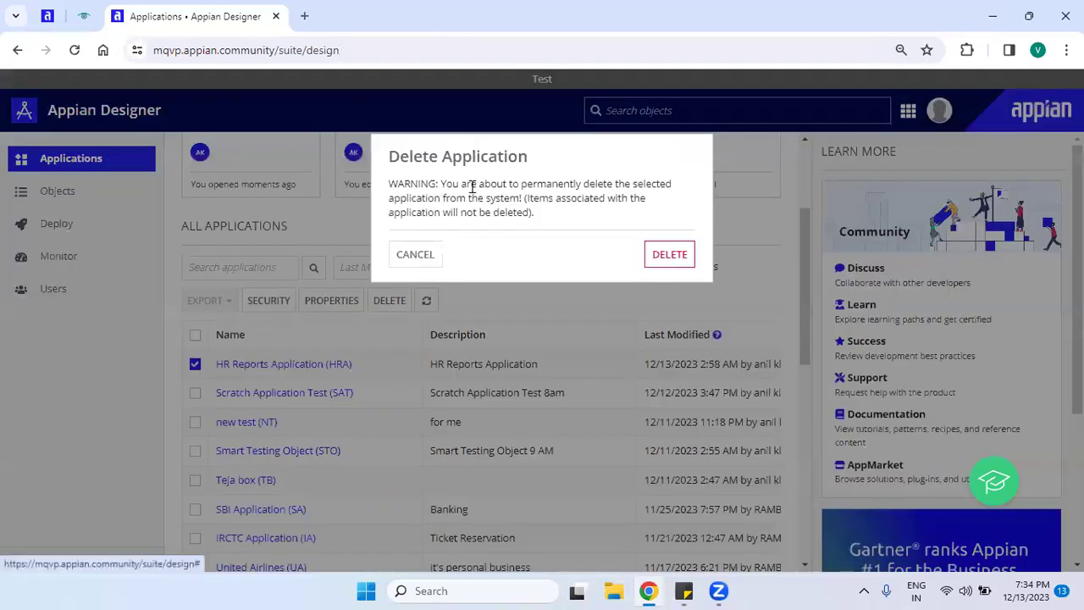
pyautogui.click(669, 255)
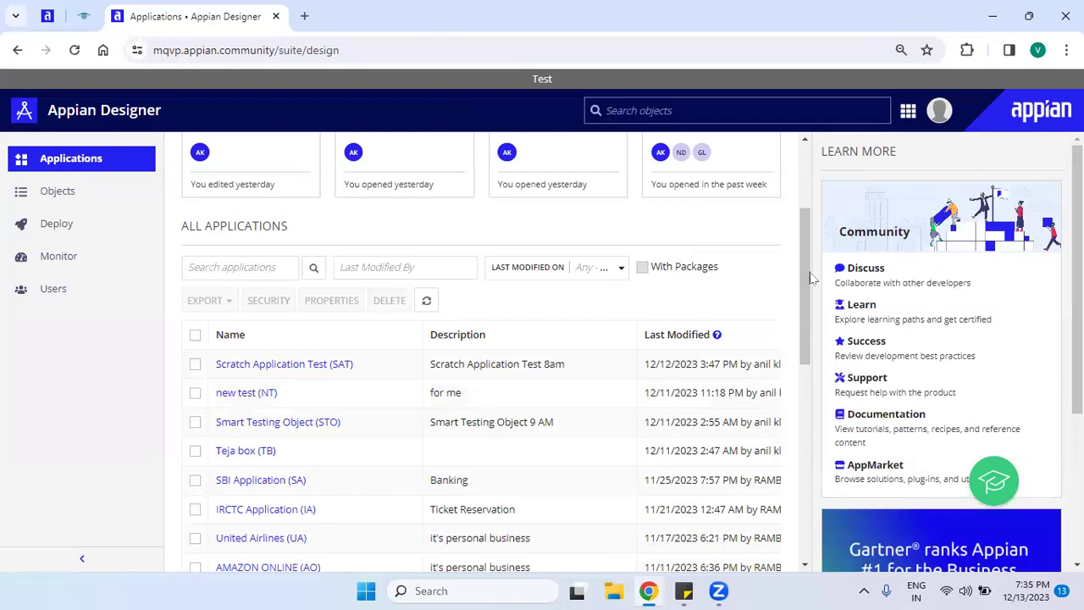
pyautogui.moveTo(806, 275); pyautogui.dragTo(790, 186)
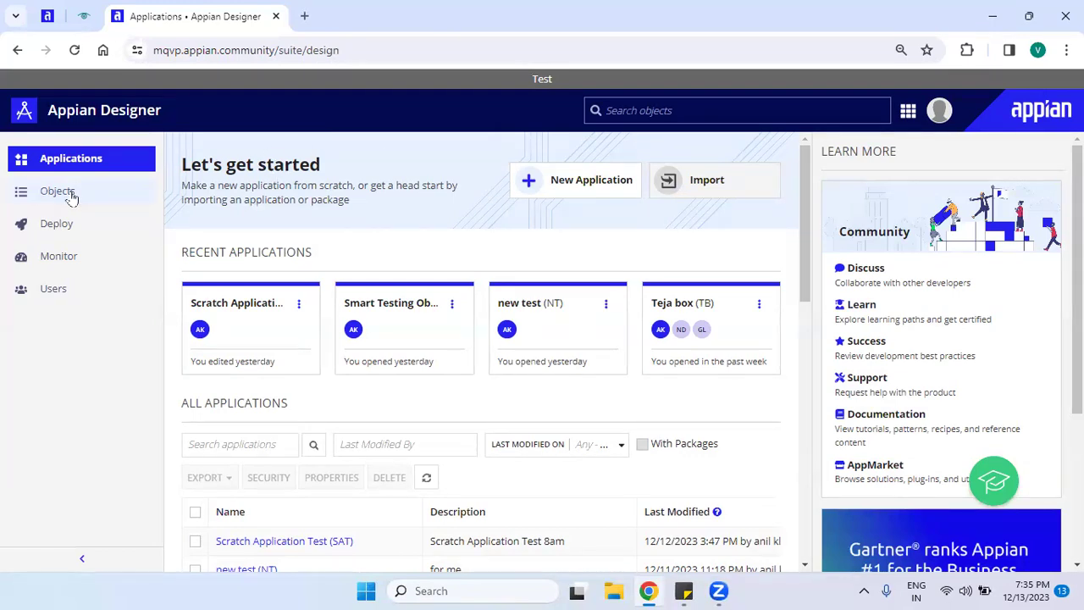
# In the Objects view, search for 'HRA' to list the seven leftover HRA groups and folders.
pyautogui.click(72, 197)
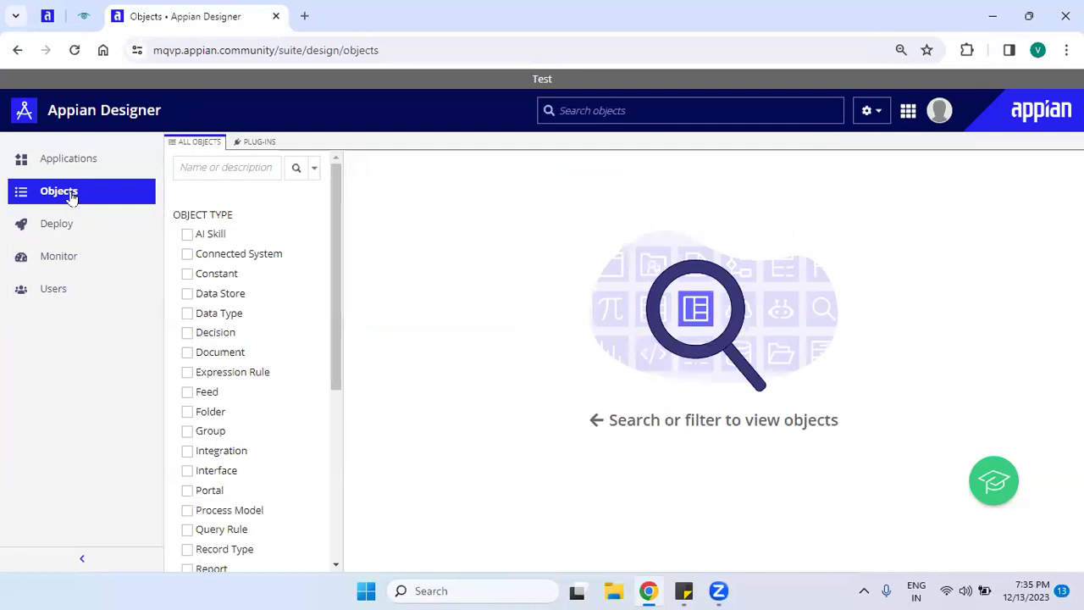
pyautogui.click(244, 168)
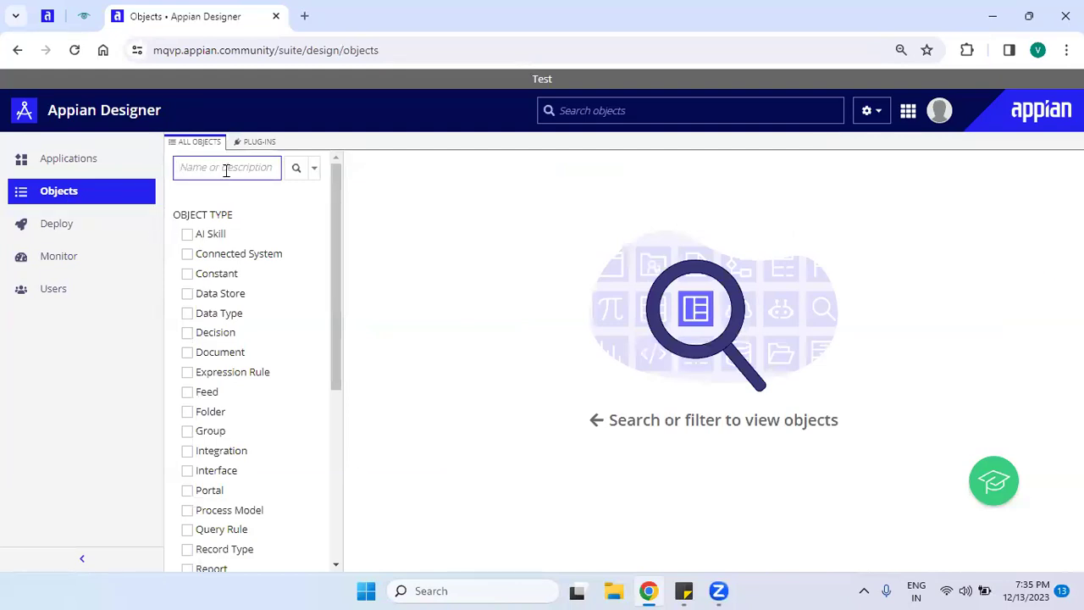
pyautogui.write('r')
pyautogui.press('BackSpace')
pyautogui.write('HR')
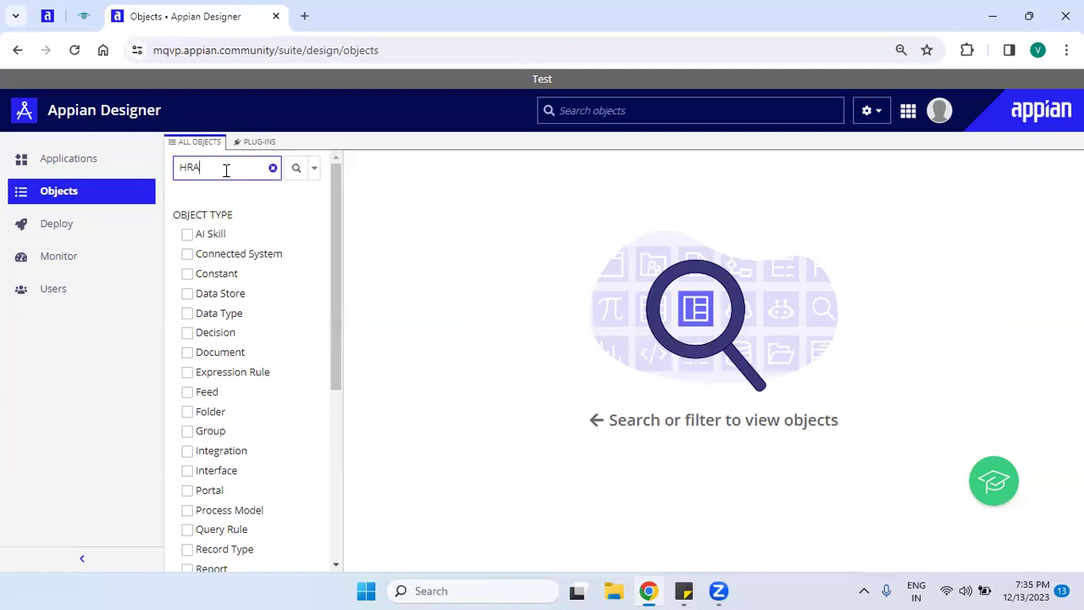
pyautogui.write('A')
pyautogui.press('Return')
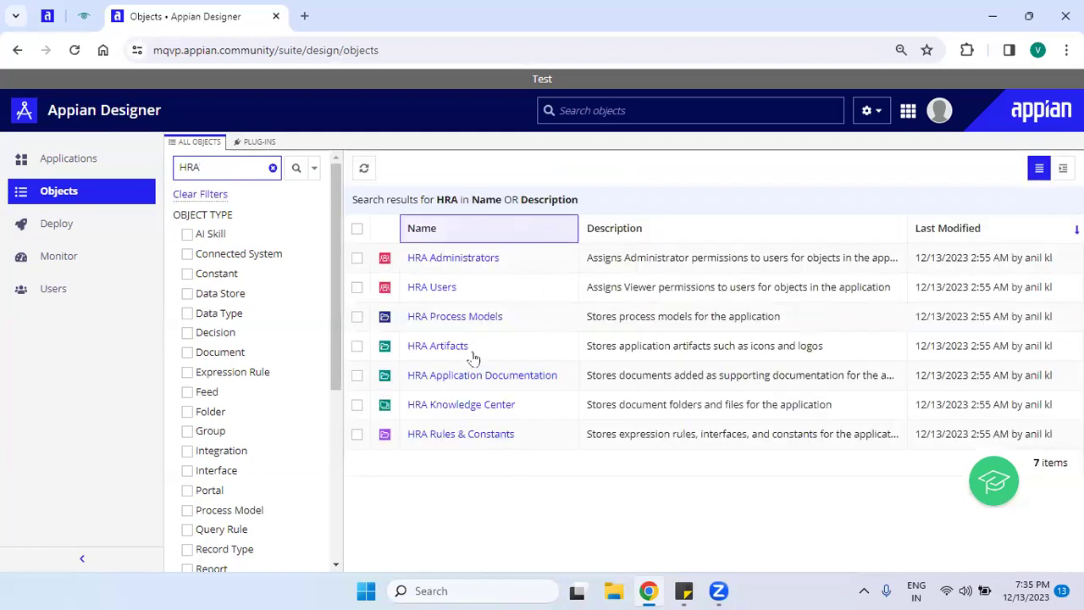
pyautogui.click(458, 497)
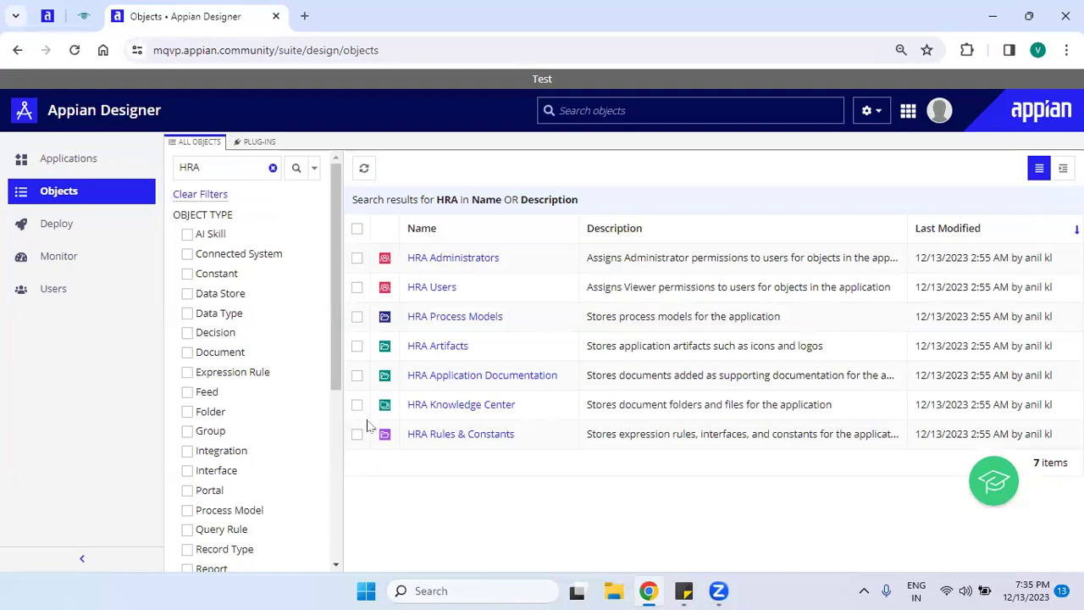
pyautogui.click(356, 230)
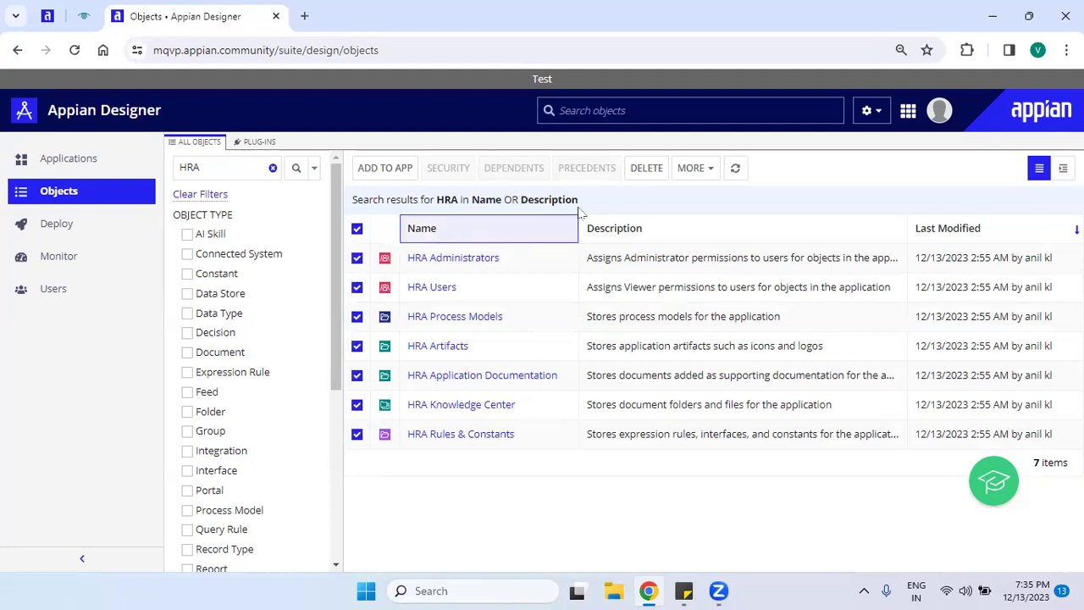
pyautogui.click(357, 229)
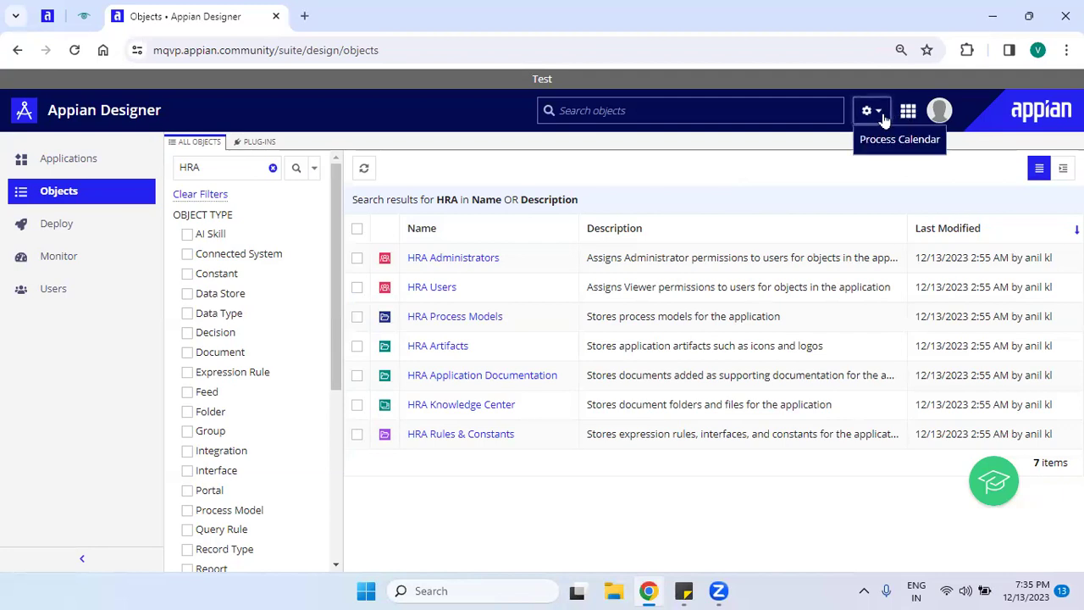
# Clear the HRA search filter and go back to the Applications page.
pyautogui.click(203, 194)
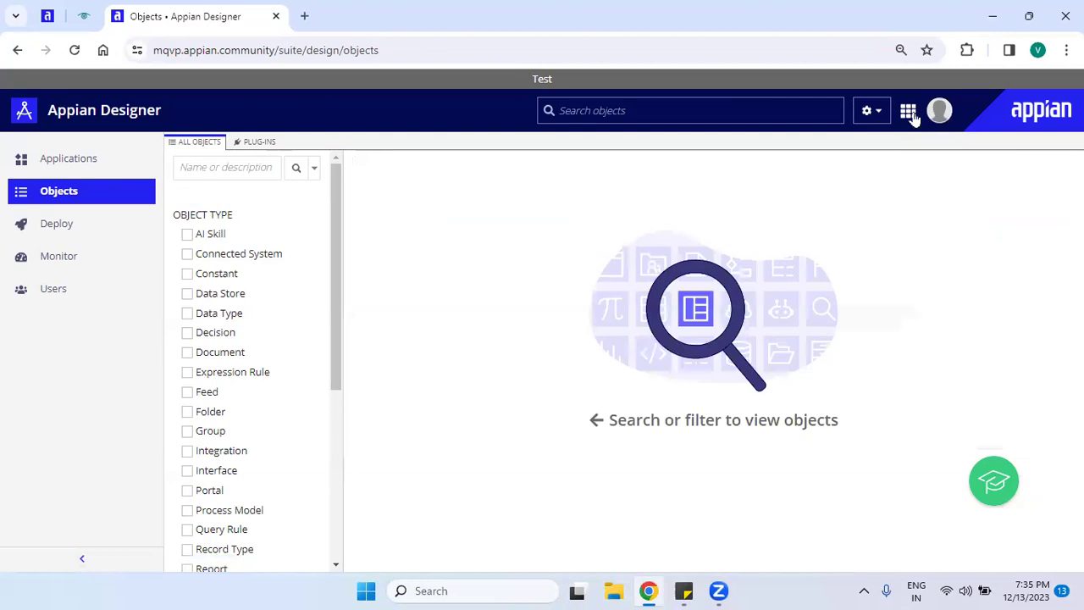
pyautogui.click(910, 113)
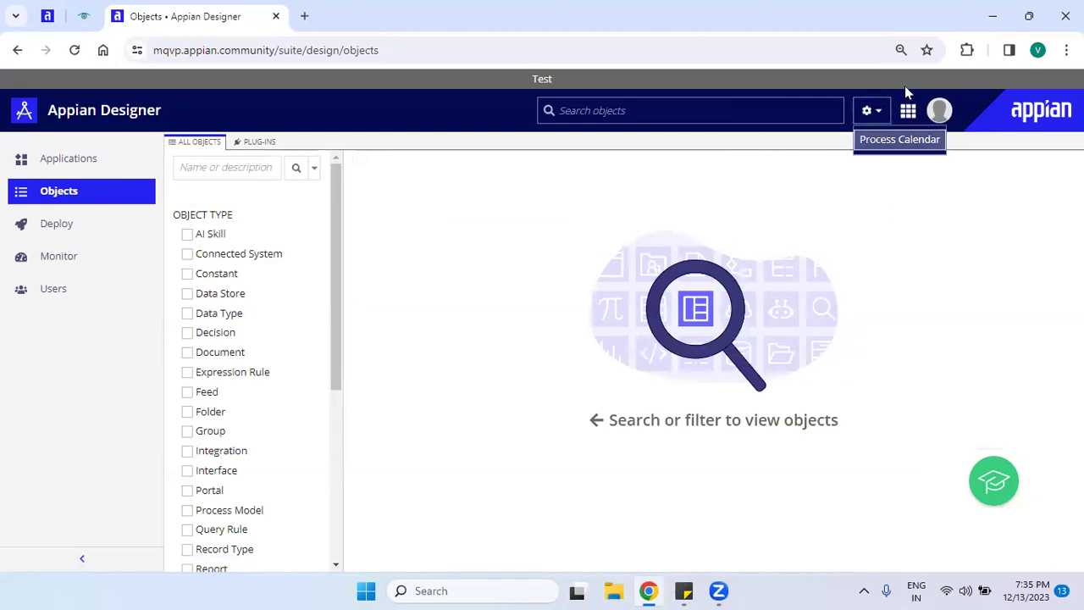
pyautogui.click(908, 111)
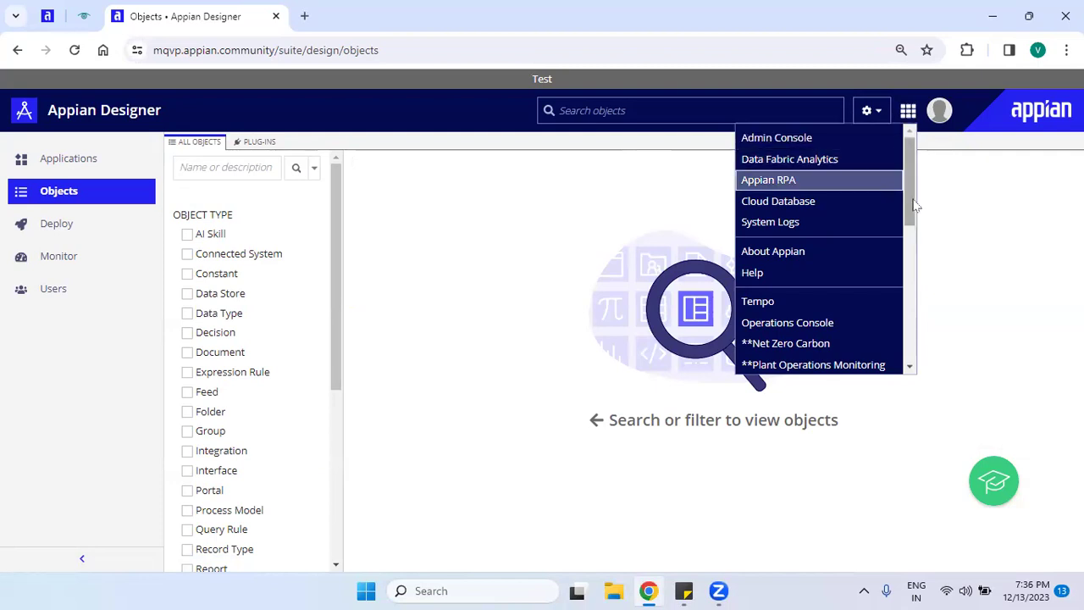
pyautogui.moveTo(904, 171); pyautogui.dragTo(903, 144)
pyautogui.click(1014, 213)
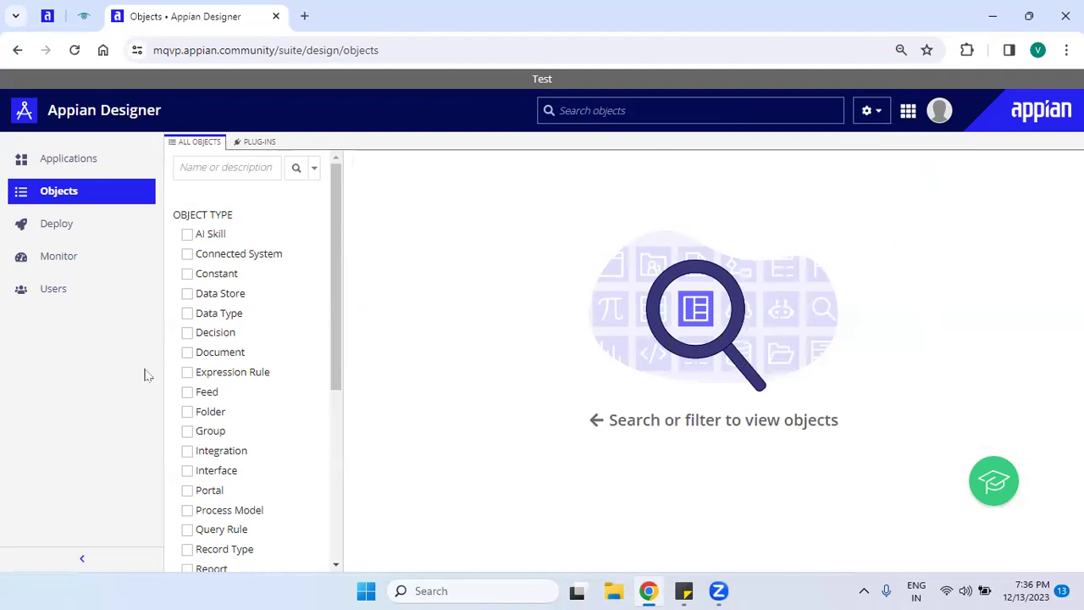
pyautogui.click(54, 159)
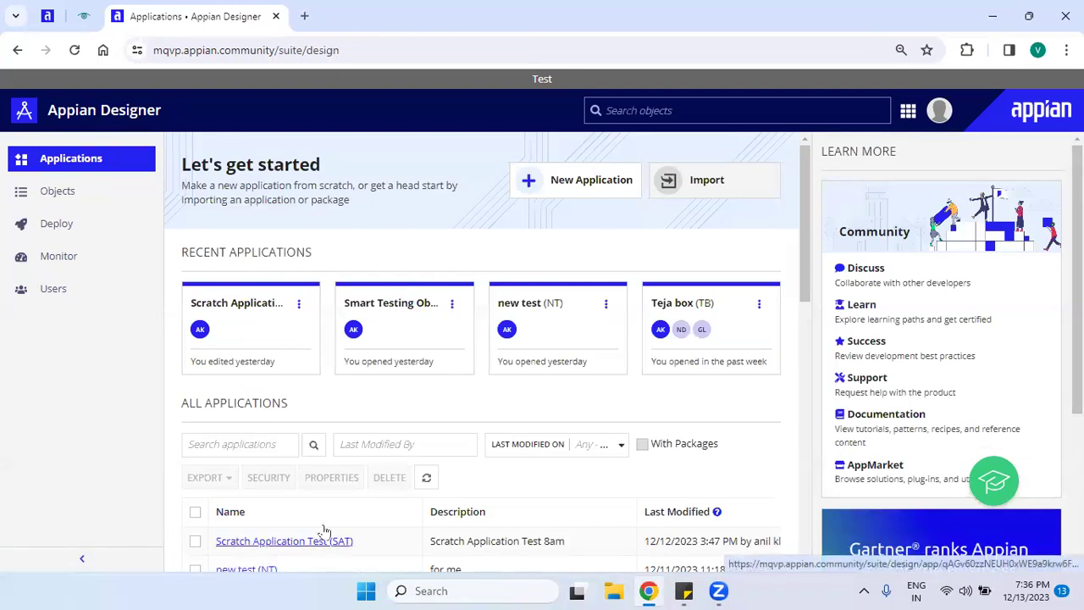
pyautogui.click(334, 549)
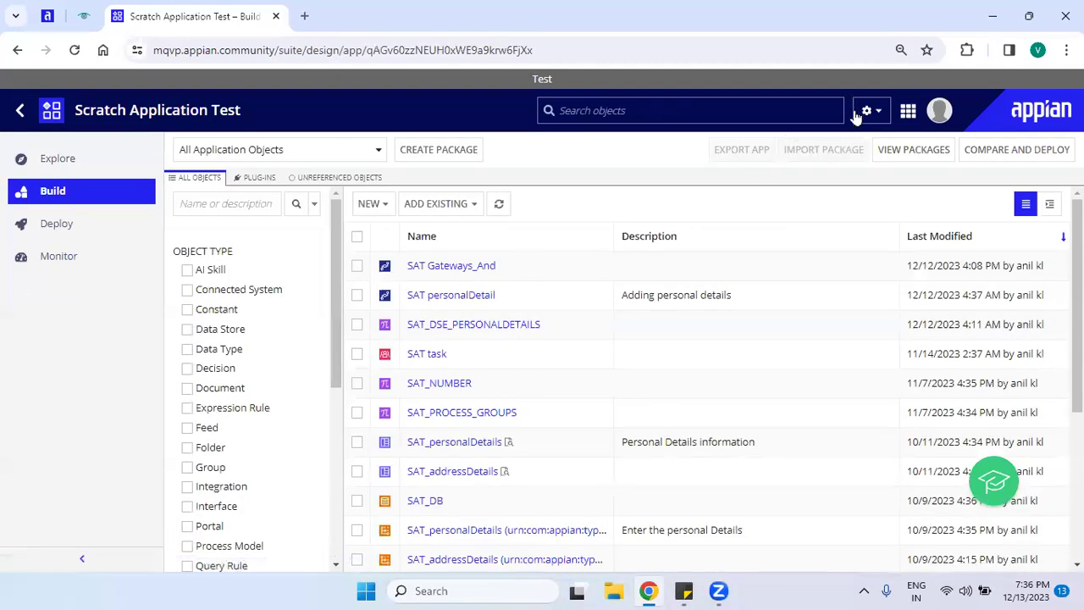
pyautogui.click(878, 112)
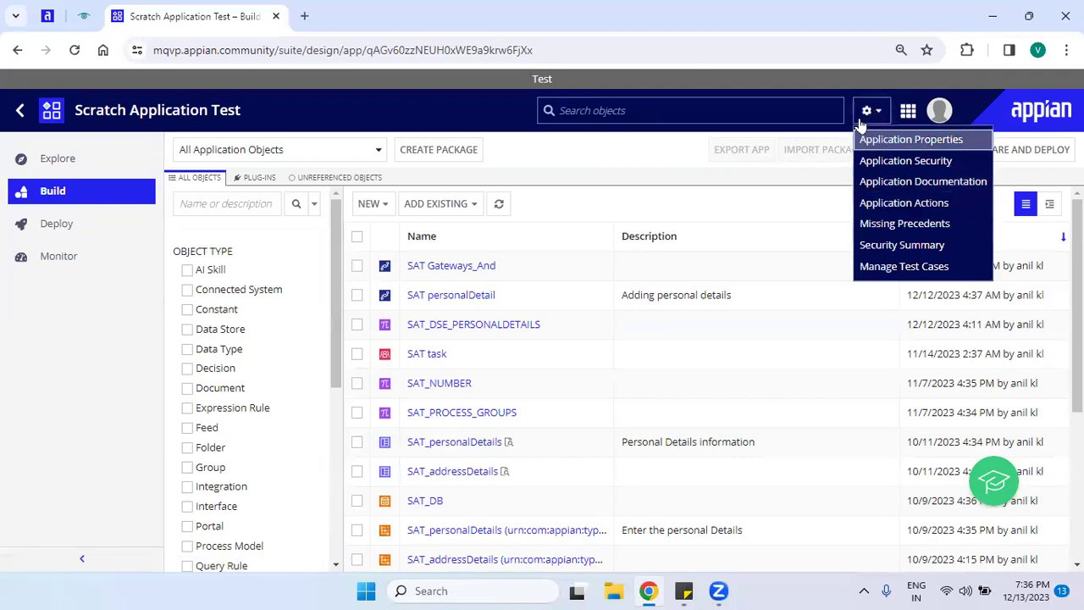
pyautogui.click(870, 113)
pyautogui.click(867, 113)
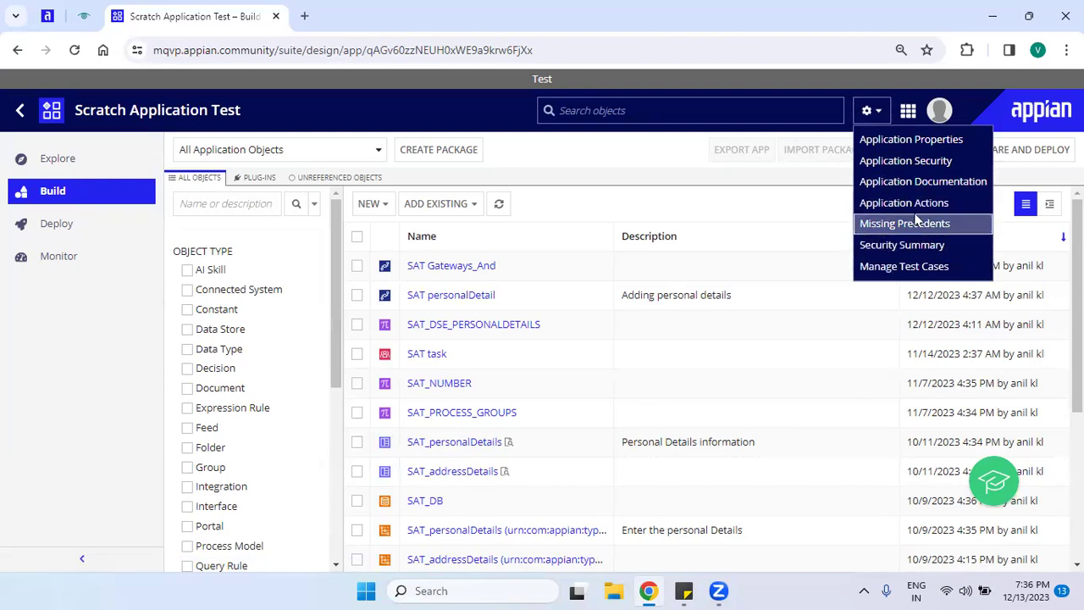
pyautogui.click(951, 225)
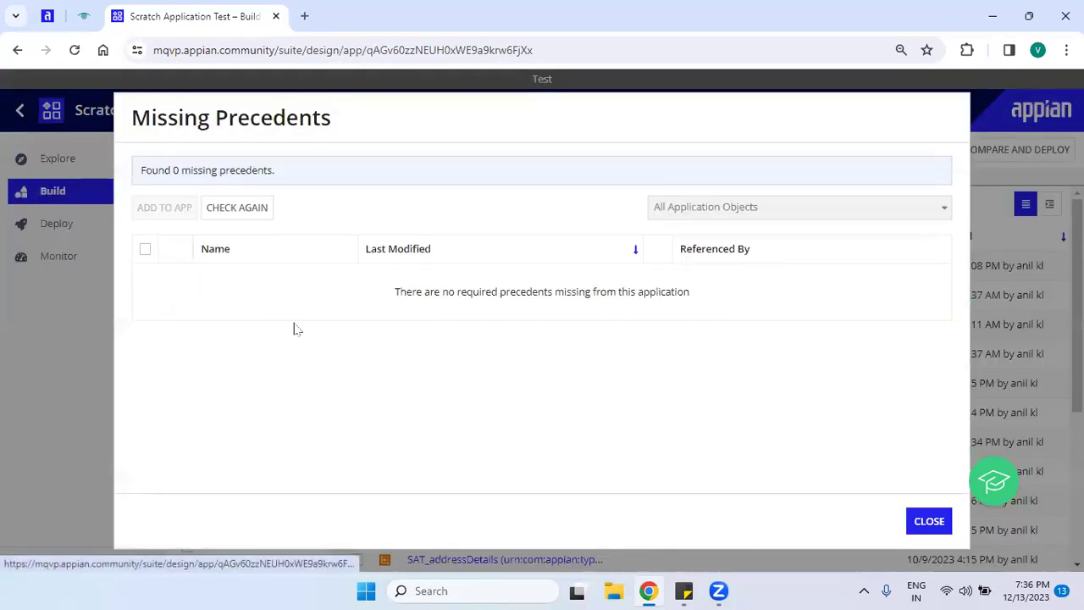
pyautogui.click(250, 219)
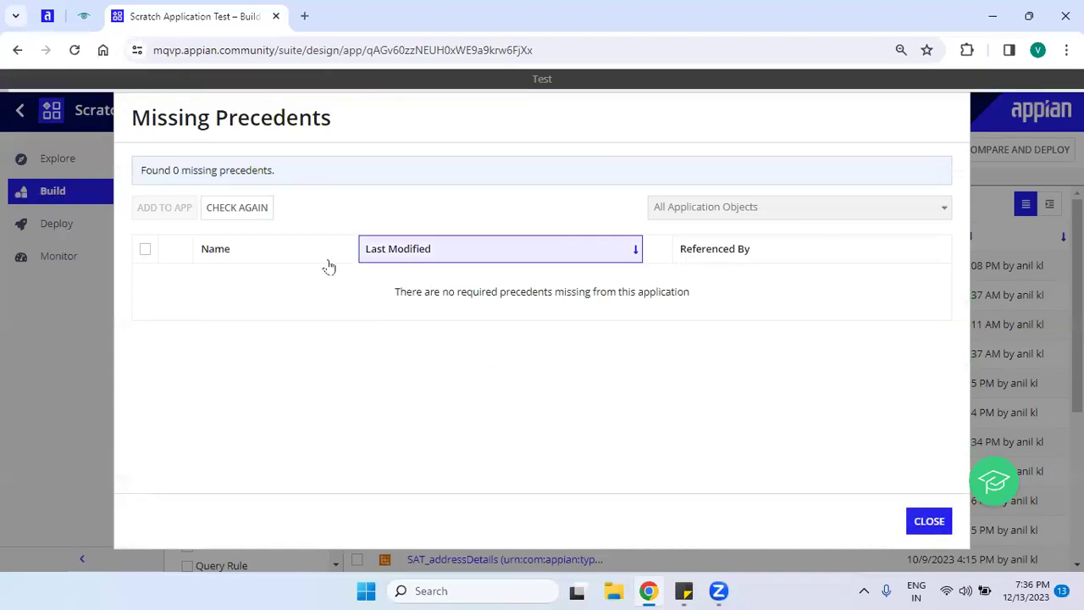
pyautogui.click(929, 521)
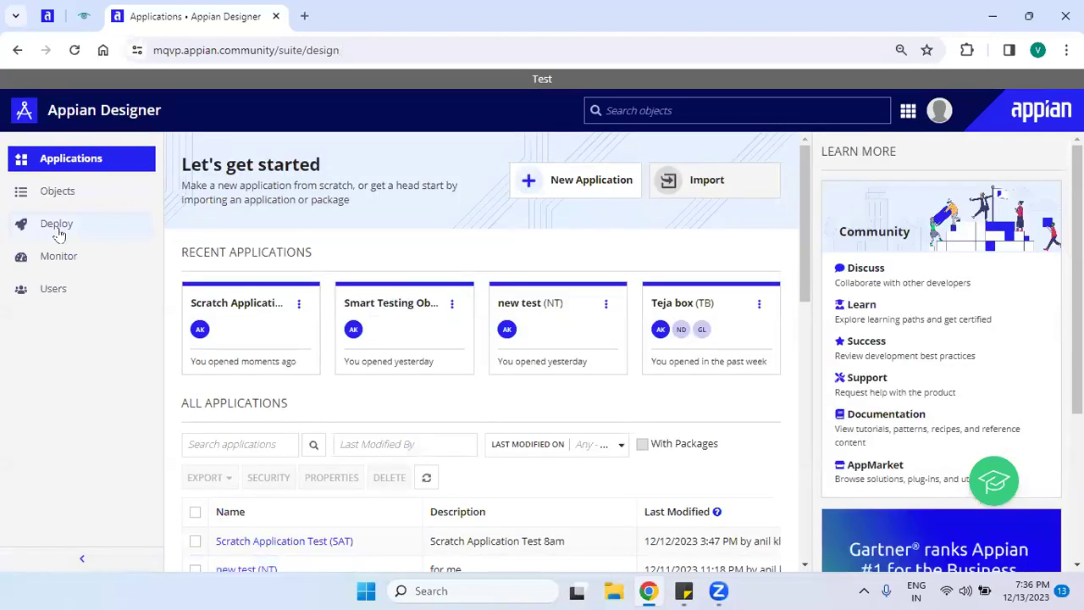
# Search the Objects view for 'HRA' and select all seven matching objects.
pyautogui.click(60, 197)
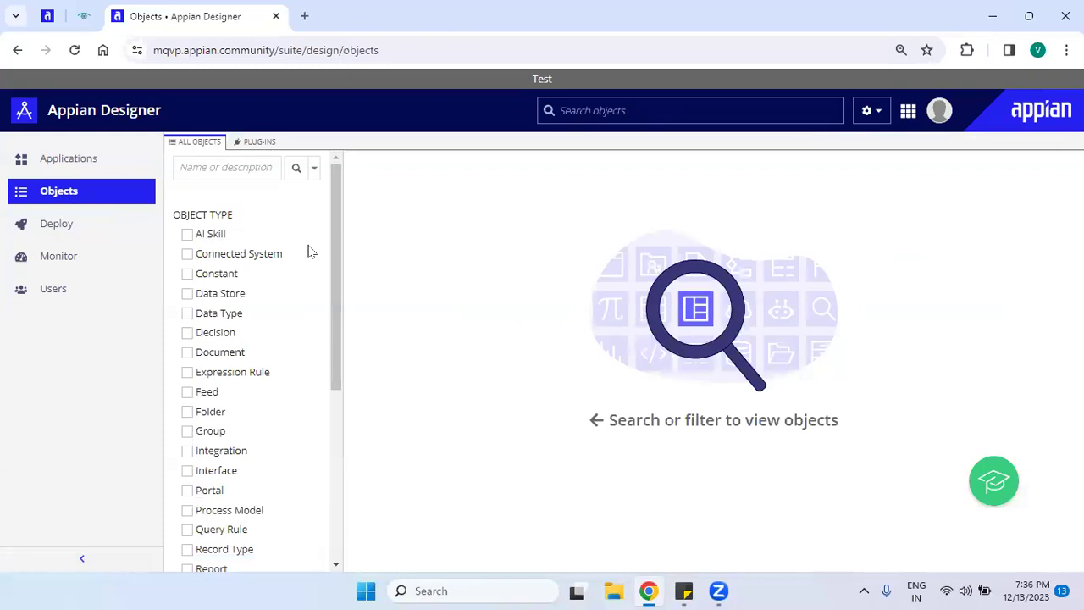
pyautogui.click(246, 172)
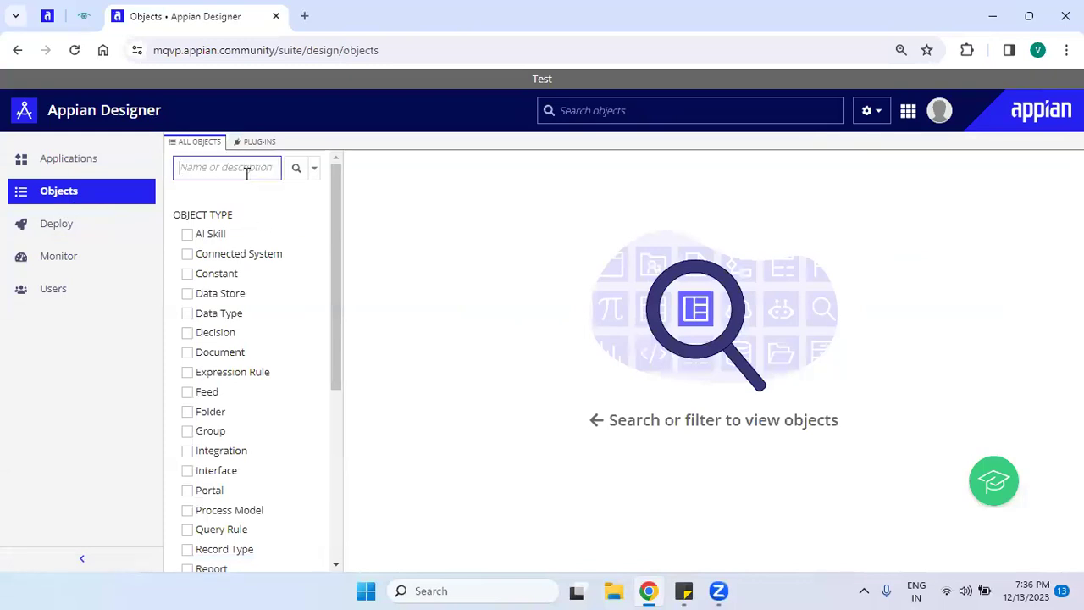
pyautogui.write('HRA')
pyautogui.press('Return')
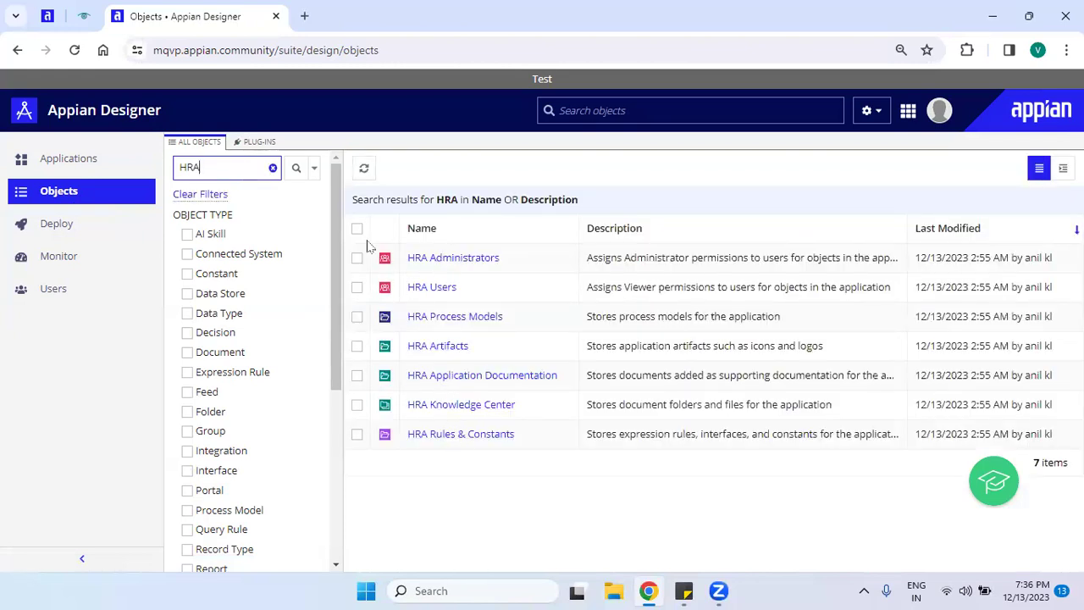
pyautogui.click(356, 229)
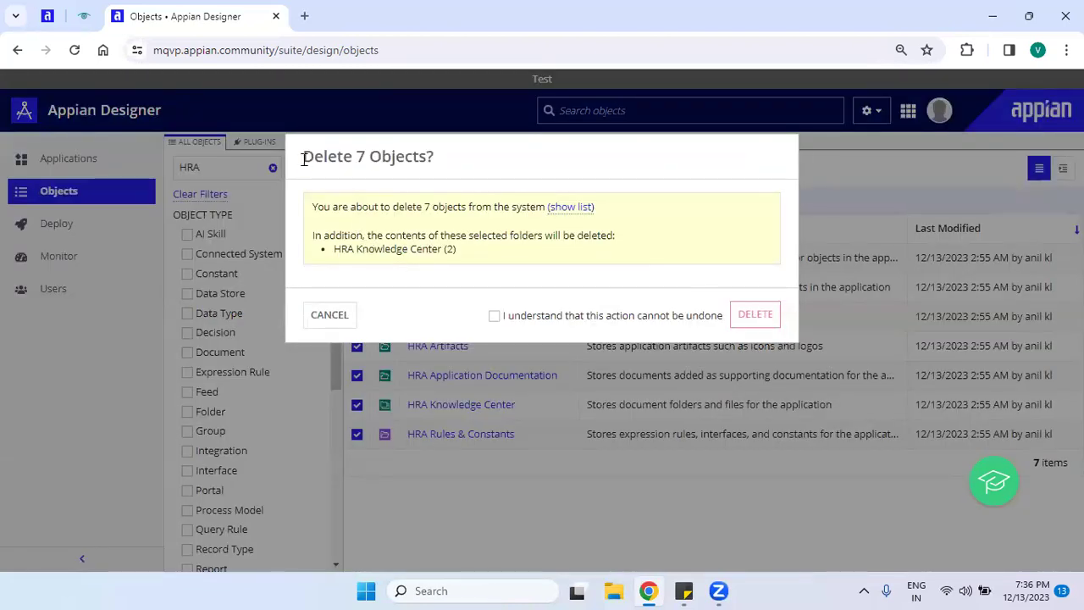
# Read the Delete 7 Objects notice, including the HRA Knowledge Center entry.
pyautogui.moveTo(303, 159); pyautogui.dragTo(453, 164)
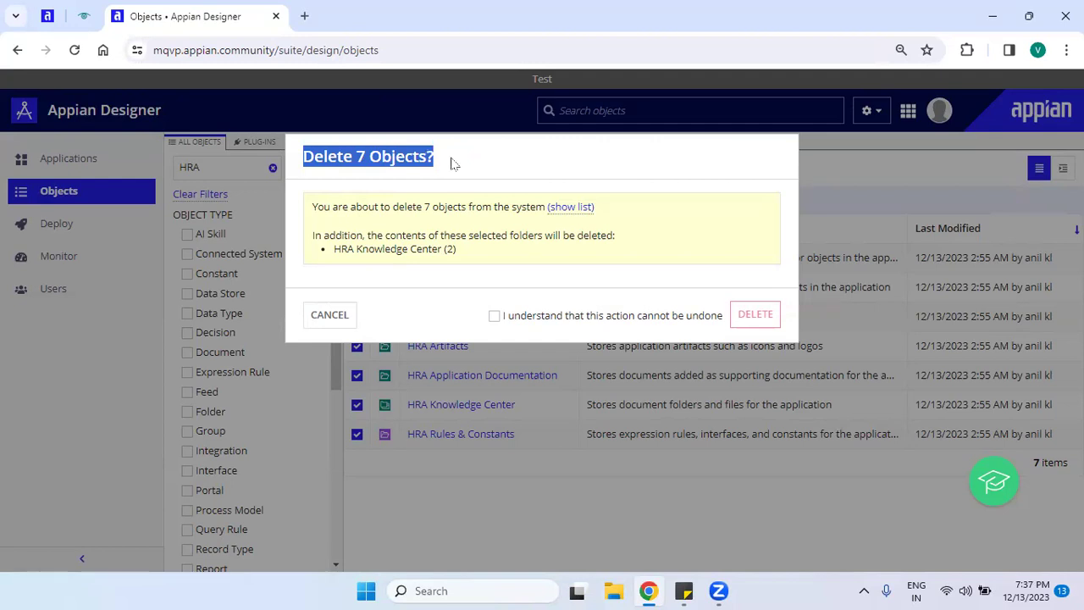
pyautogui.click(440, 271)
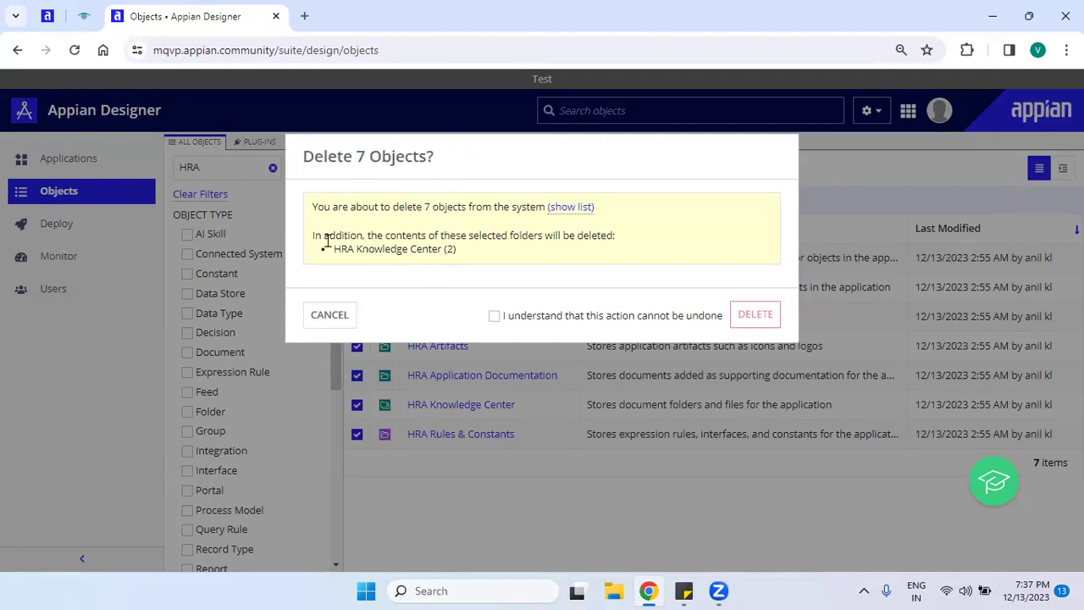
pyautogui.moveTo(310, 207); pyautogui.dragTo(382, 249)
pyautogui.click(382, 247)
pyautogui.moveTo(331, 250); pyautogui.dragTo(457, 262)
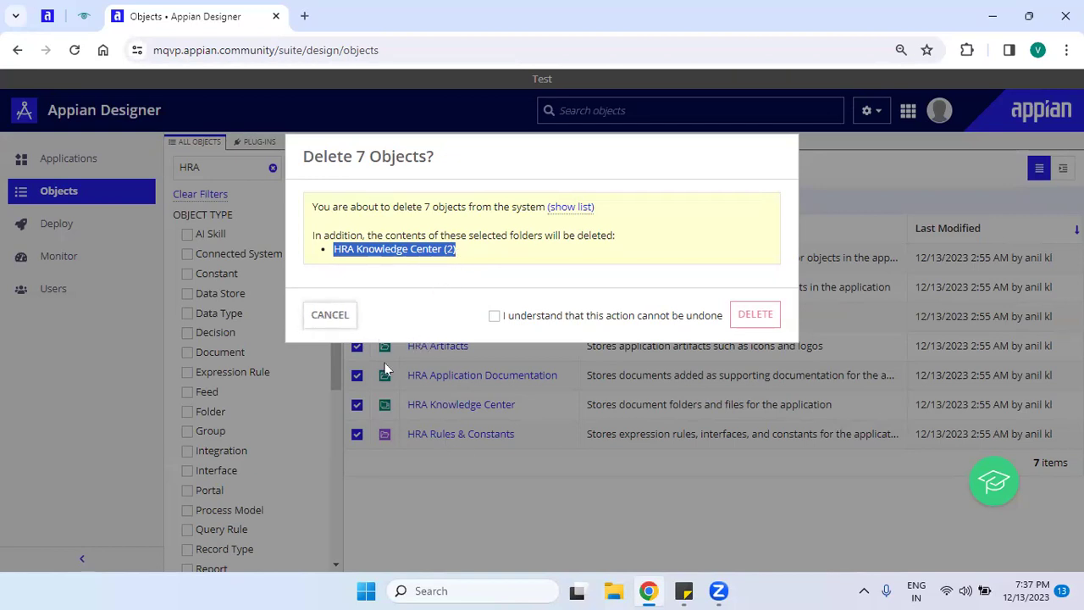
# Cancel and inspect the HRA Knowledge Center's two folders, then return to the HRA results.
pyautogui.press('Escape')
pyautogui.click(472, 406)
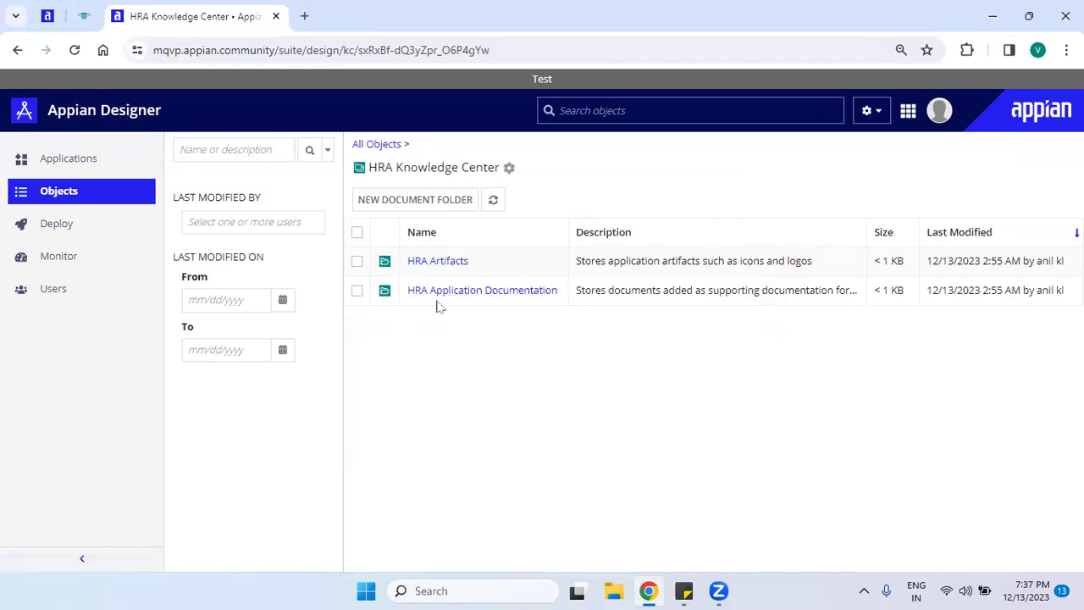
pyautogui.click(362, 150)
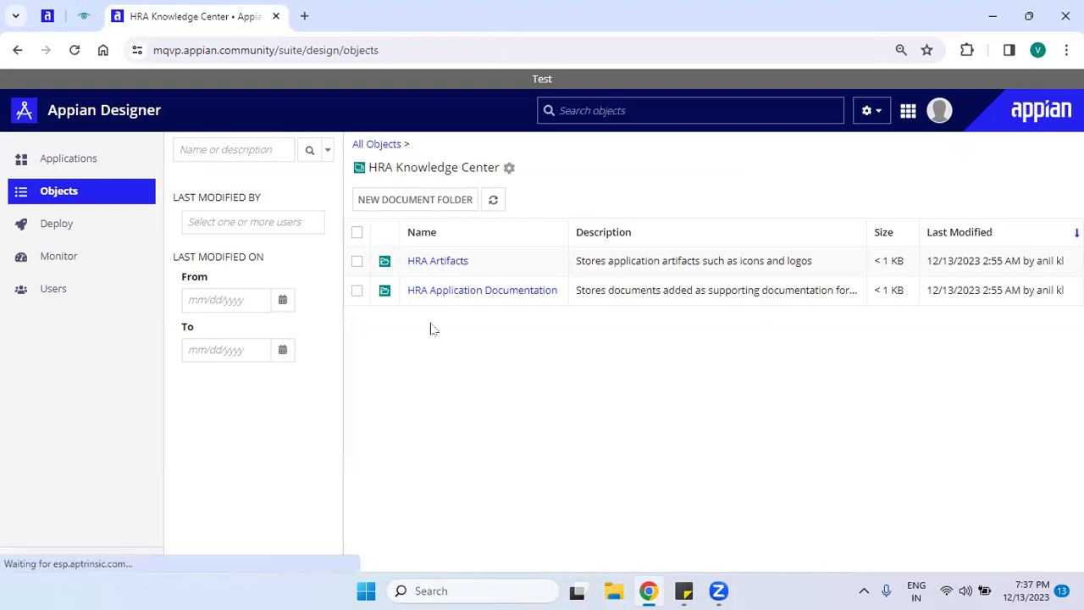
# Reopen the Delete 7 Objects confirmation and acknowledge the deletion cannot be undone.
pyautogui.click(646, 168)
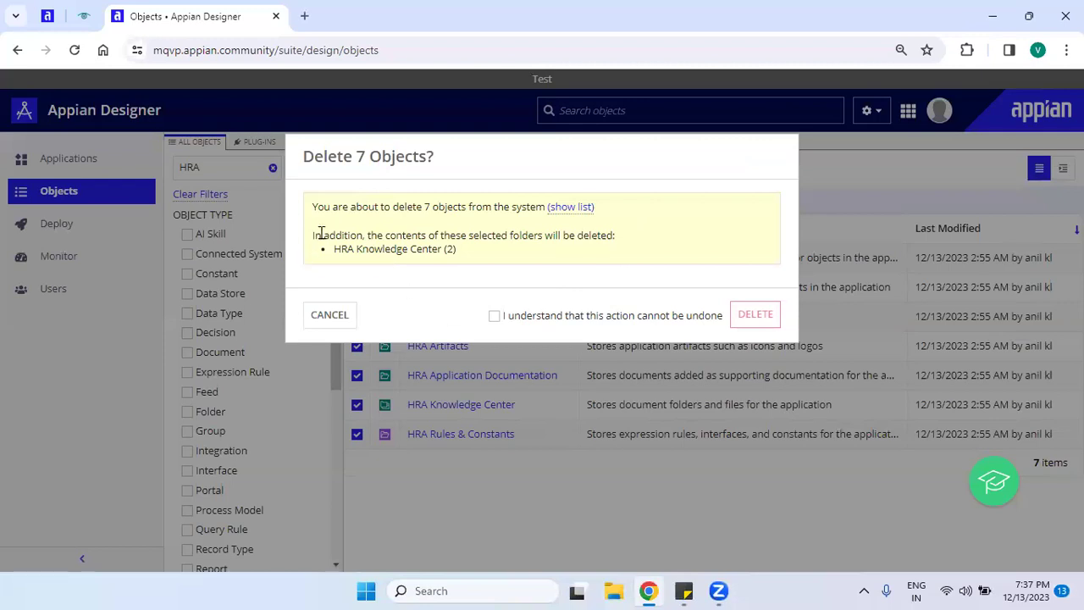
pyautogui.moveTo(305, 236); pyautogui.dragTo(430, 240)
pyautogui.click(471, 249)
pyautogui.moveTo(613, 235); pyautogui.dragTo(465, 254)
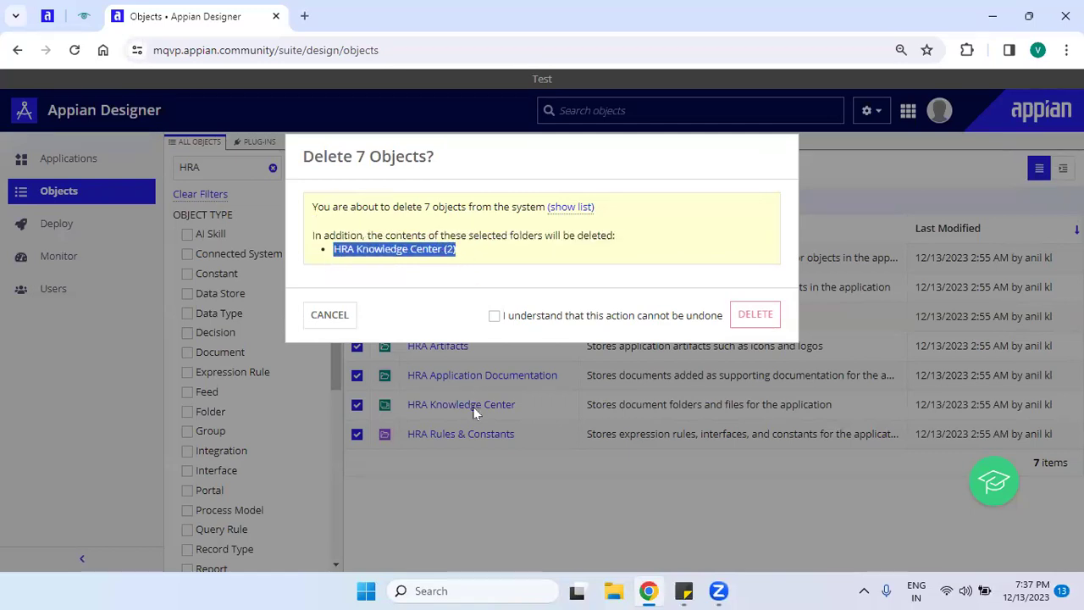
pyautogui.click(471, 256)
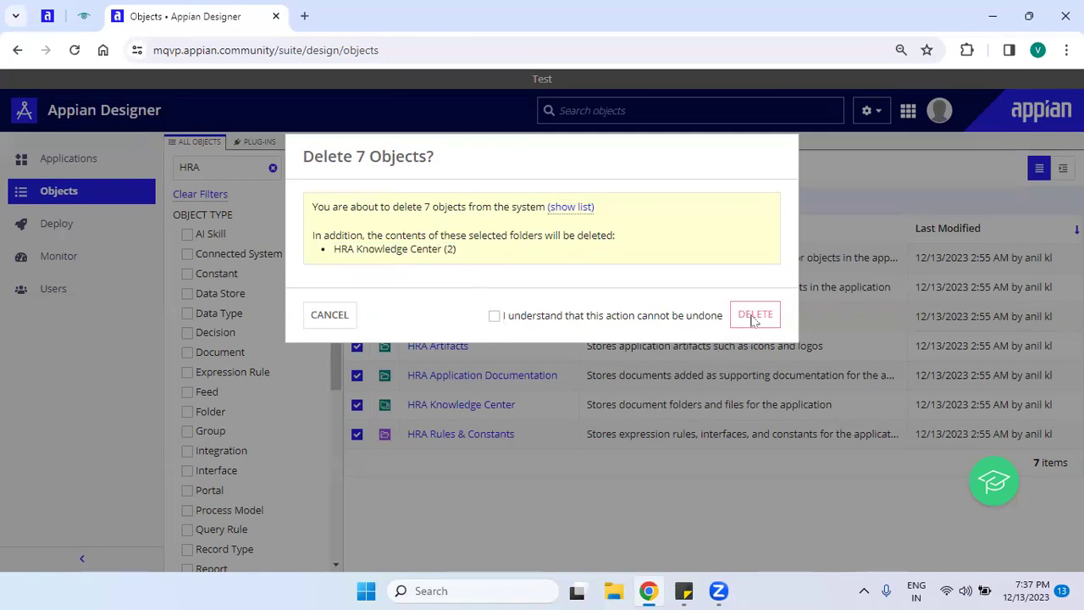
pyautogui.click(494, 316)
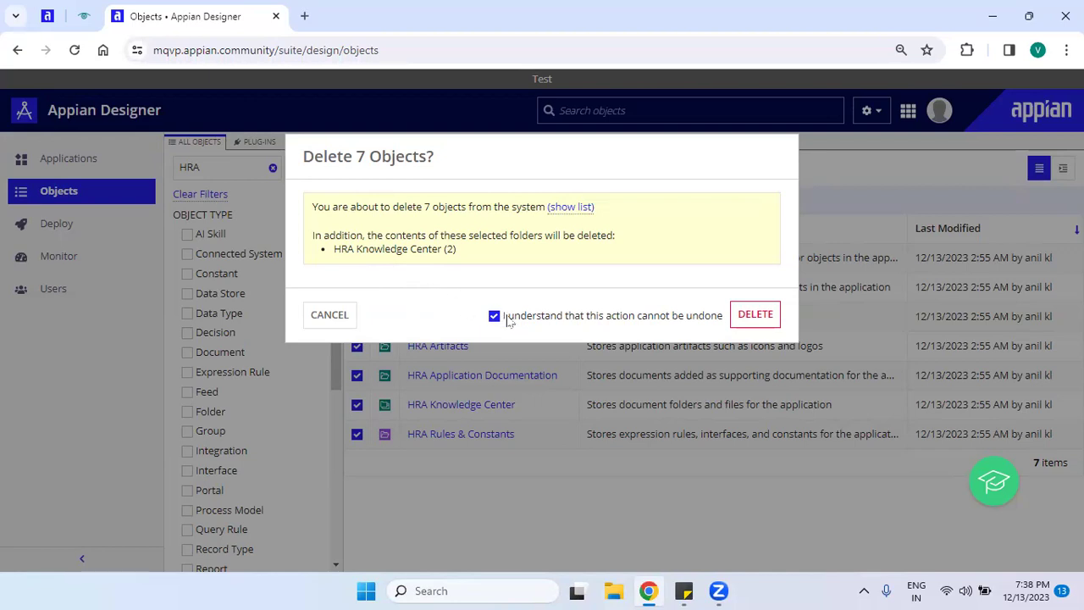
# Confirm permanent deletion of the seven HRA objects, including the HRA Knowledge Center contents.
pyautogui.click(755, 314)
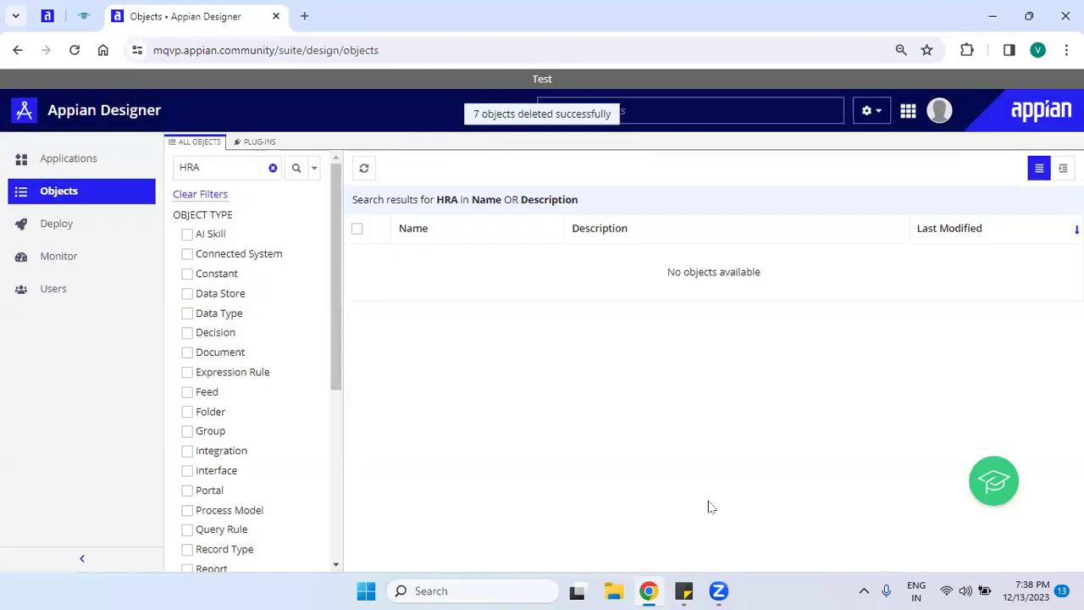
# Clear the HRA filter, search 'know' and scroll the 87 Knowledge Center results, then clear it.
pyautogui.click(193, 194)
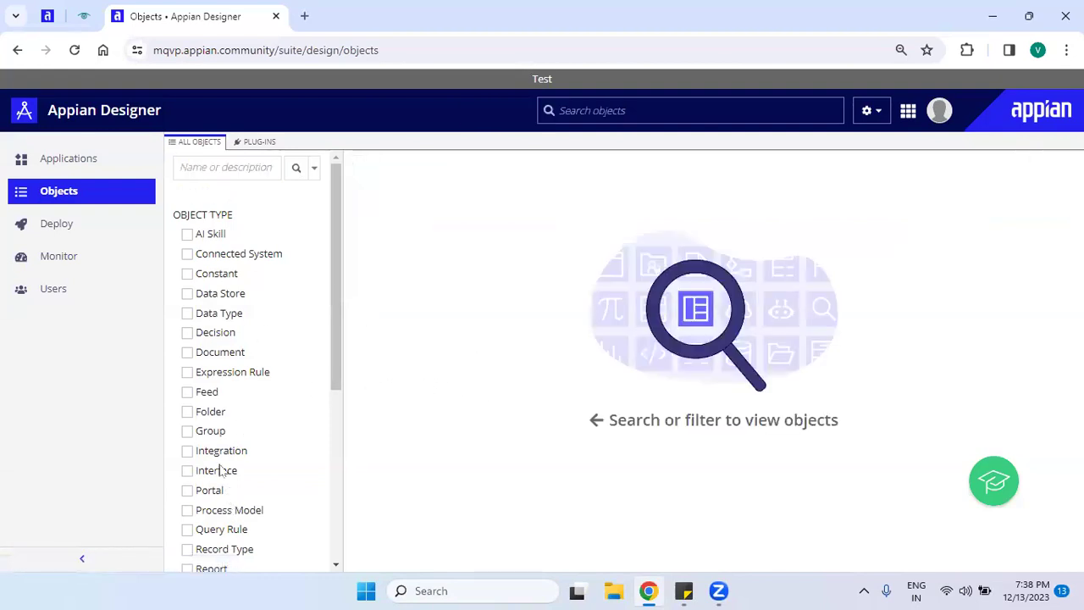
pyautogui.moveTo(335, 339); pyautogui.dragTo(346, 314)
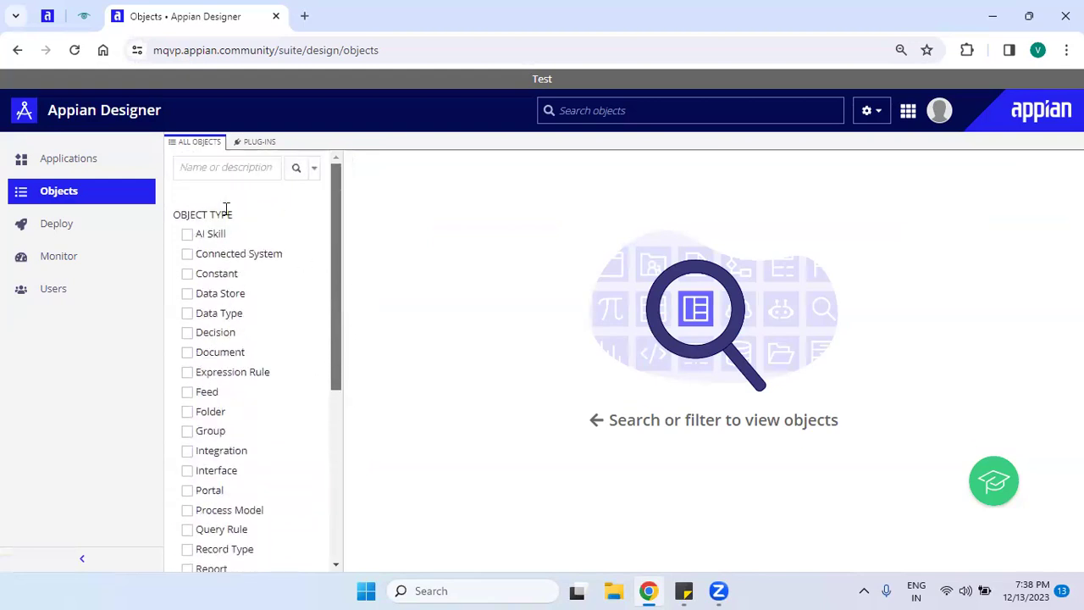
pyautogui.click(219, 166)
pyautogui.write('know')
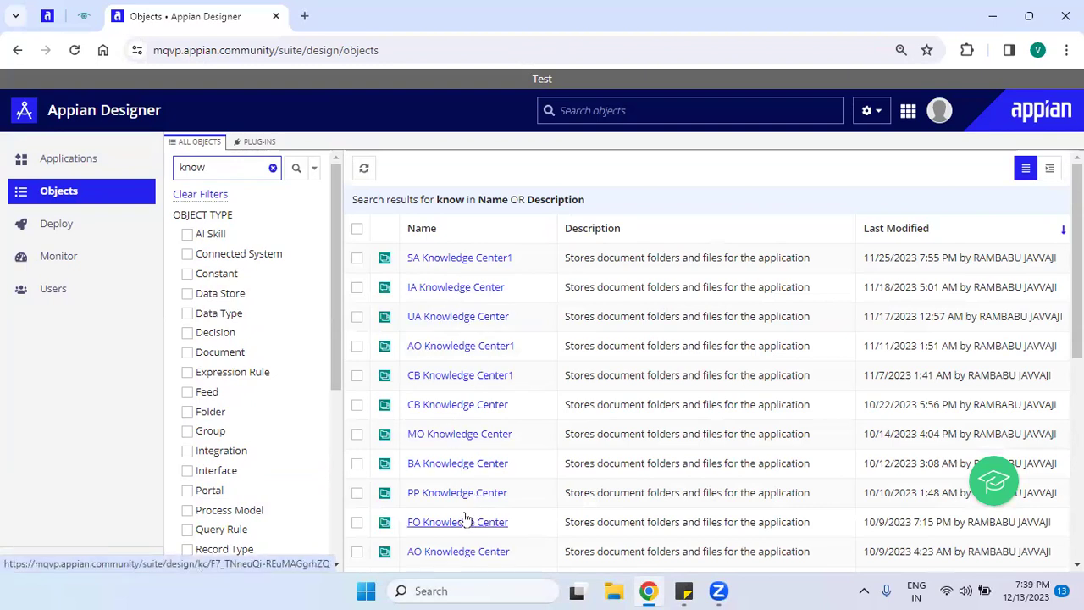
pyautogui.click(413, 255)
pyautogui.doubleClick(412, 256)
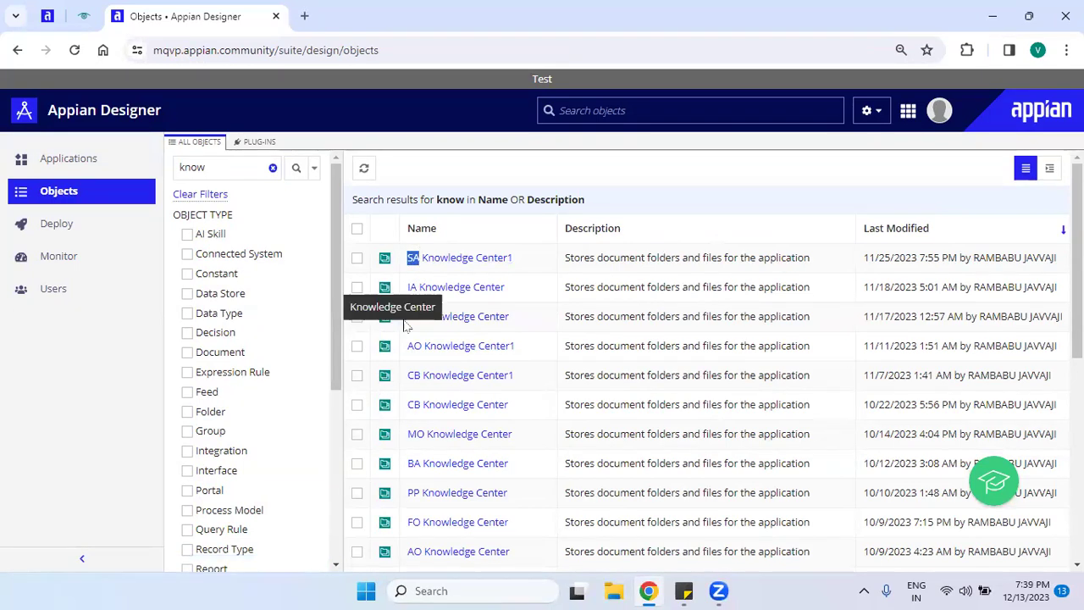
pyautogui.scroll(-5, 712, 390)
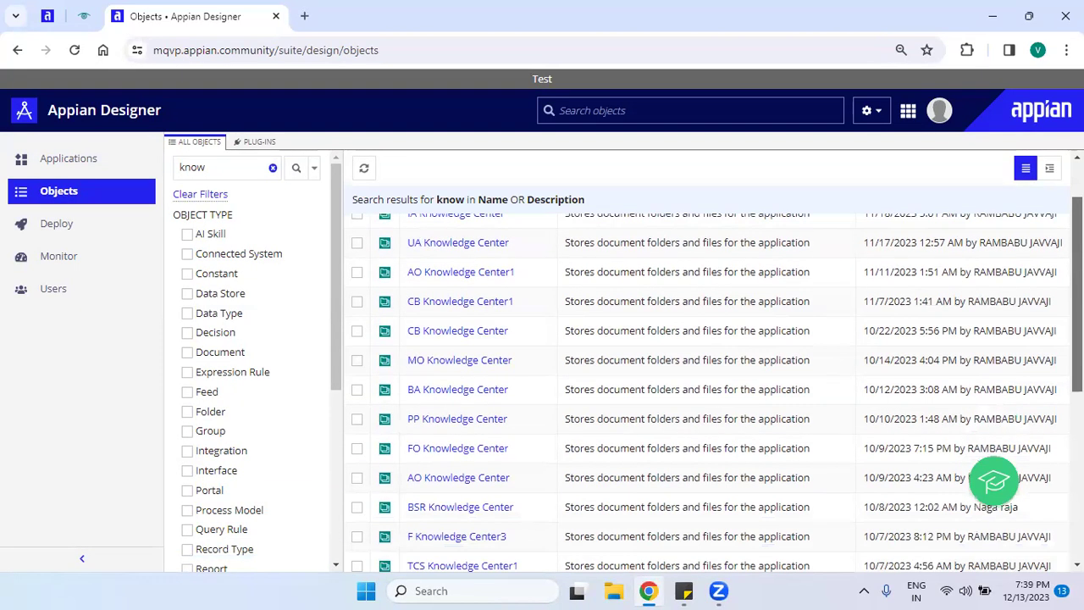
pyautogui.moveTo(1077, 450); pyautogui.dragTo(1078, 462)
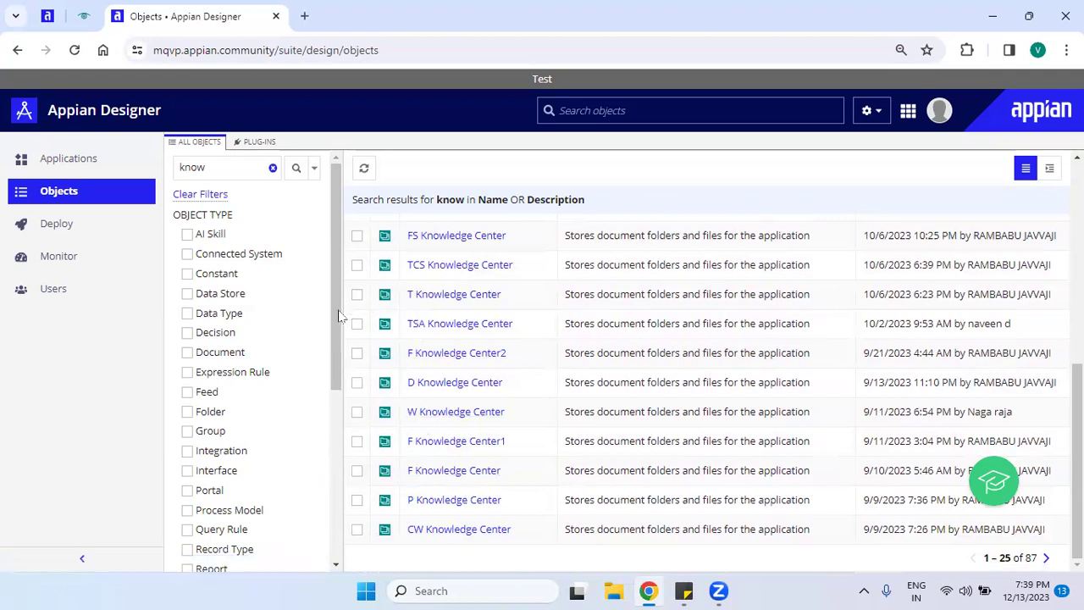
pyautogui.click(188, 197)
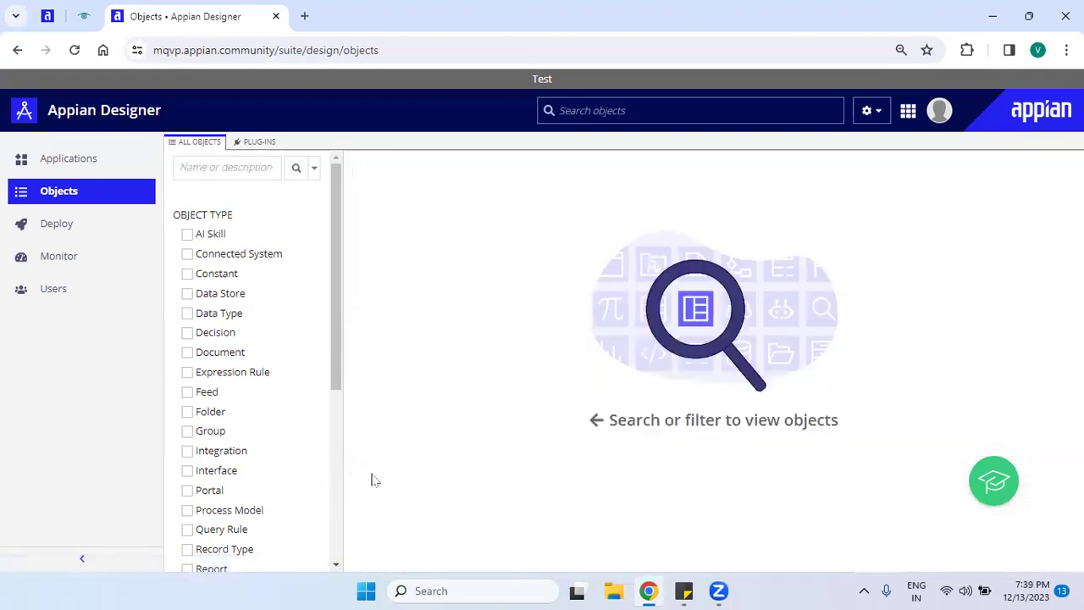
# Start a new application from Applications with 'Generate groups and folders' unchecked.
pyautogui.click(63, 169)
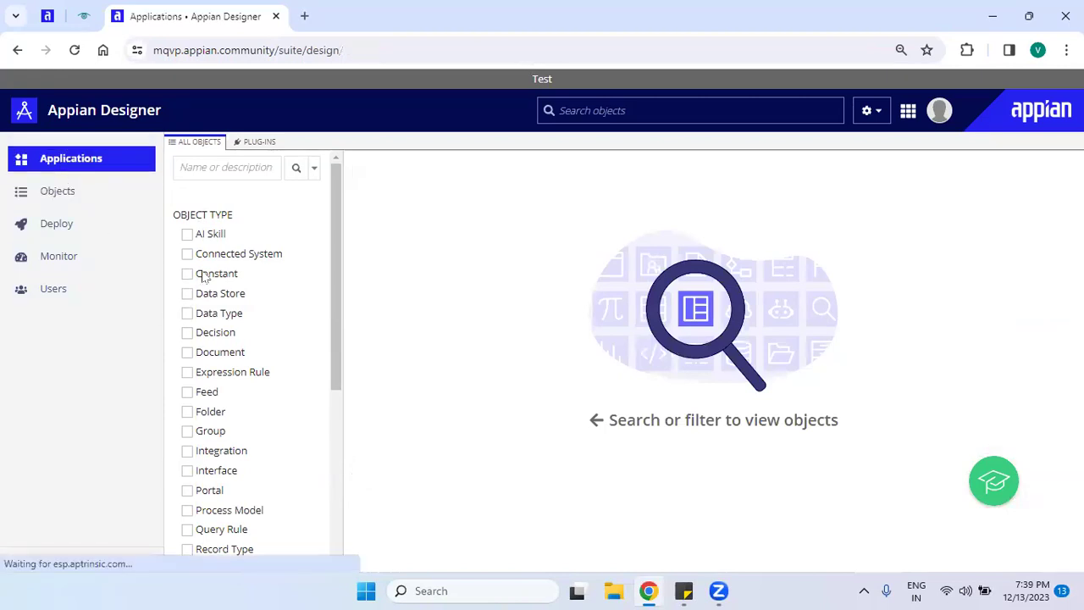
pyautogui.click(552, 180)
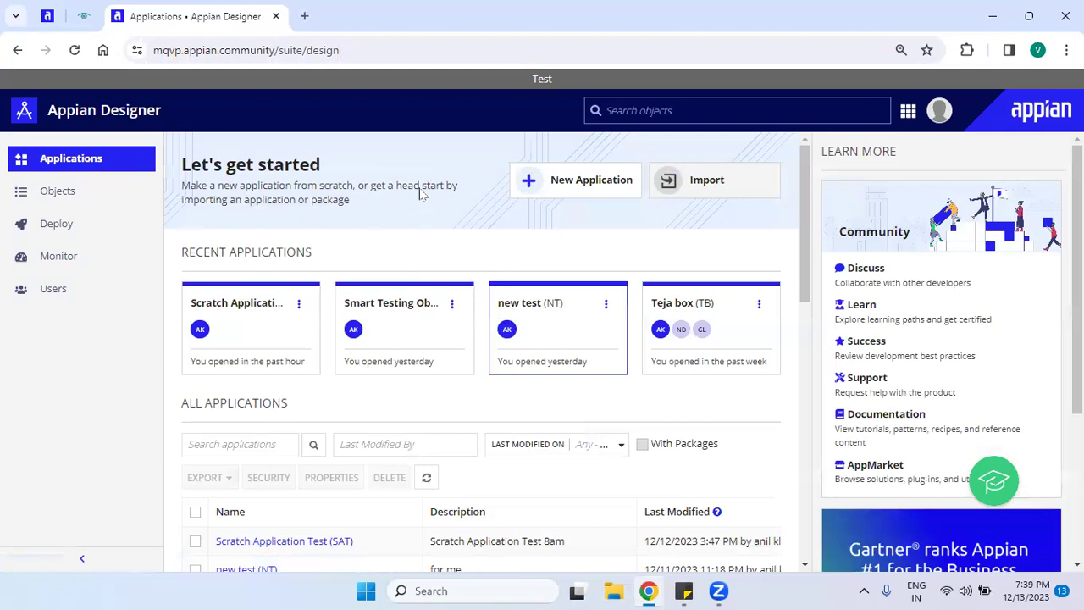
pyautogui.click(310, 323)
pyautogui.click(309, 317)
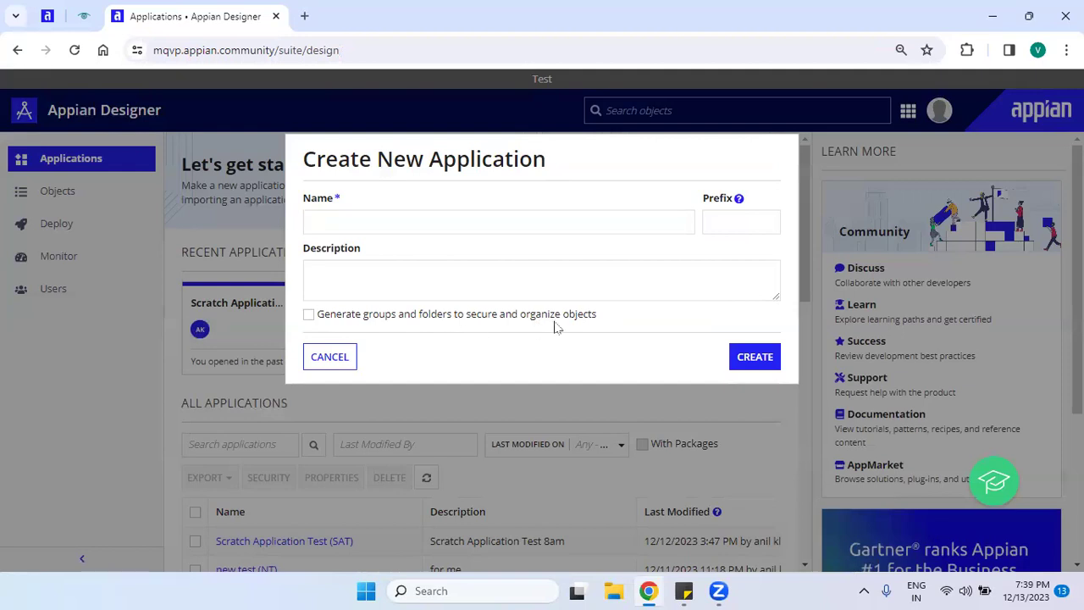
pyautogui.moveTo(606, 325); pyautogui.dragTo(310, 322)
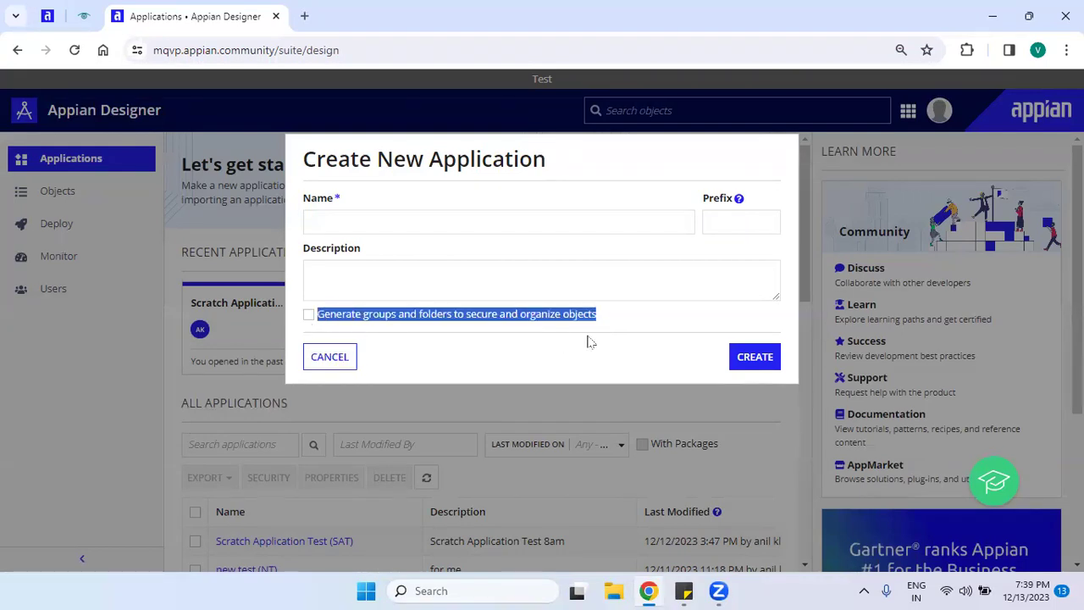
pyautogui.click(619, 311)
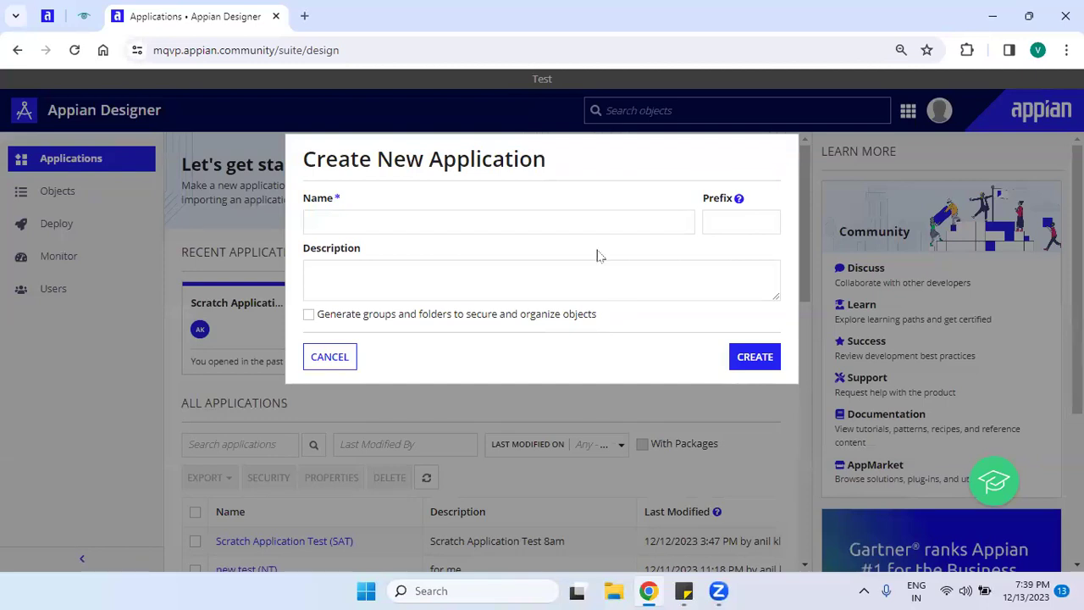
# Name it 'Hr Reports Application' (prefix HRA) and paste the same name into Description.
pyautogui.click(597, 227)
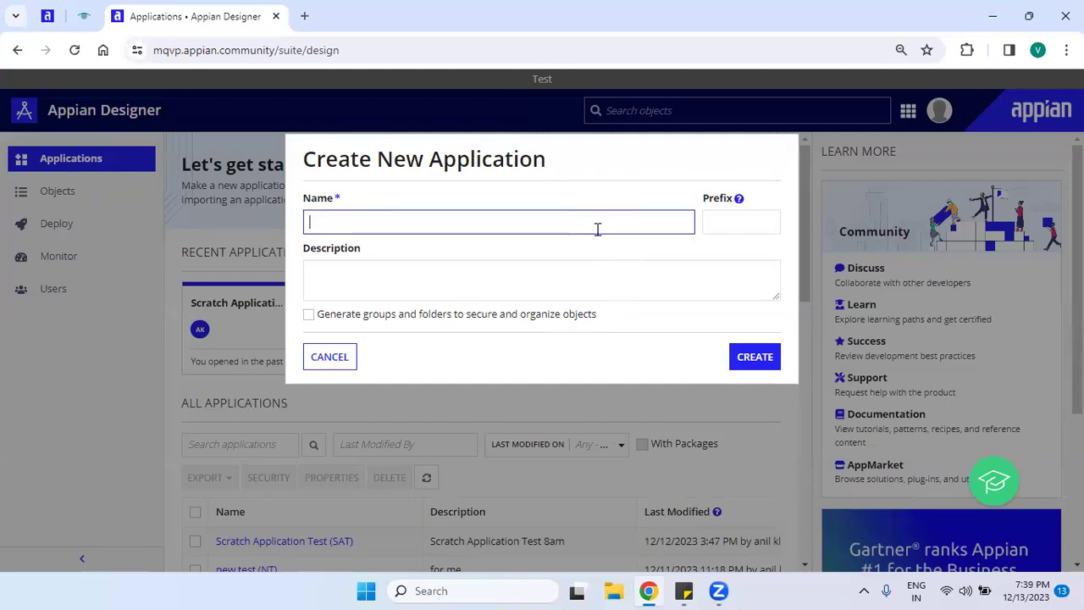
pyautogui.write('Hr Re')
pyautogui.write('ports Application')
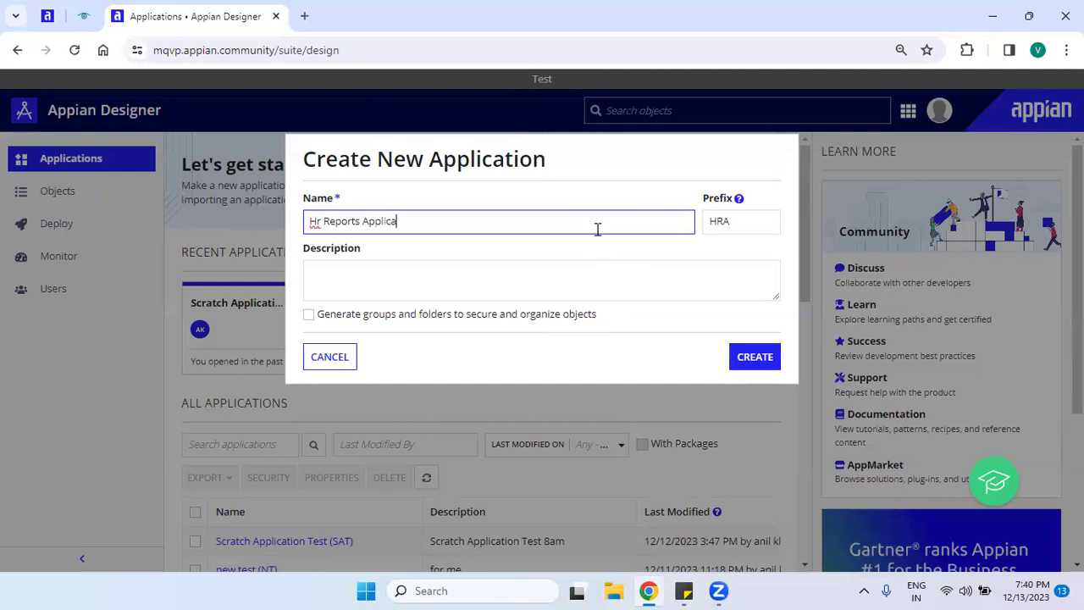
pyautogui.click(639, 283)
pyautogui.moveTo(464, 240); pyautogui.dragTo(241, 256)
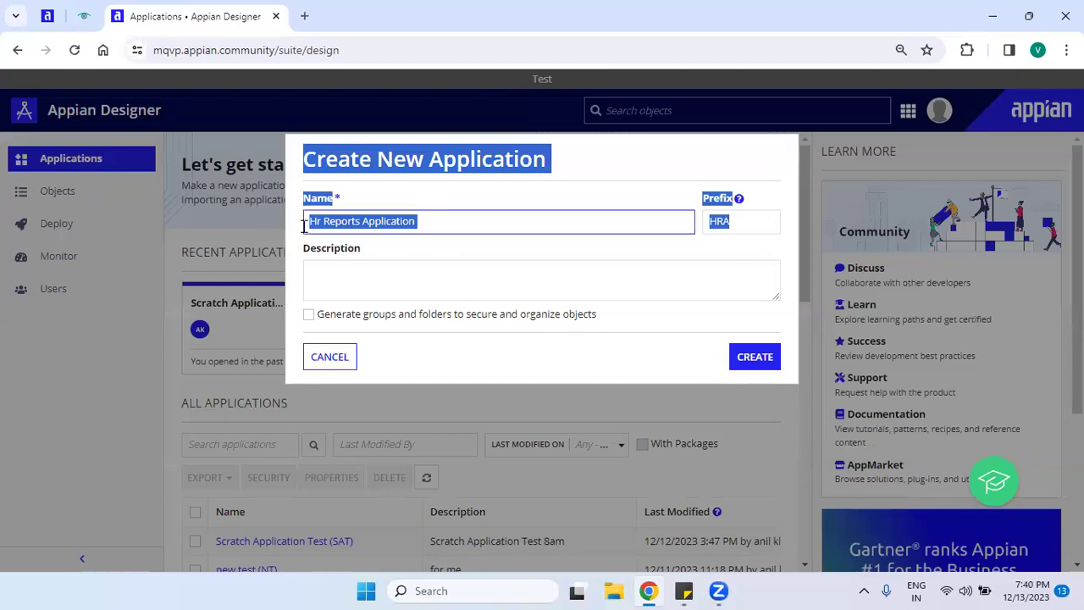
pyautogui.click(443, 219)
pyautogui.moveTo(443, 219); pyautogui.dragTo(225, 241)
pyautogui.hotkey('ctrl', 'c')
pyautogui.click(375, 274)
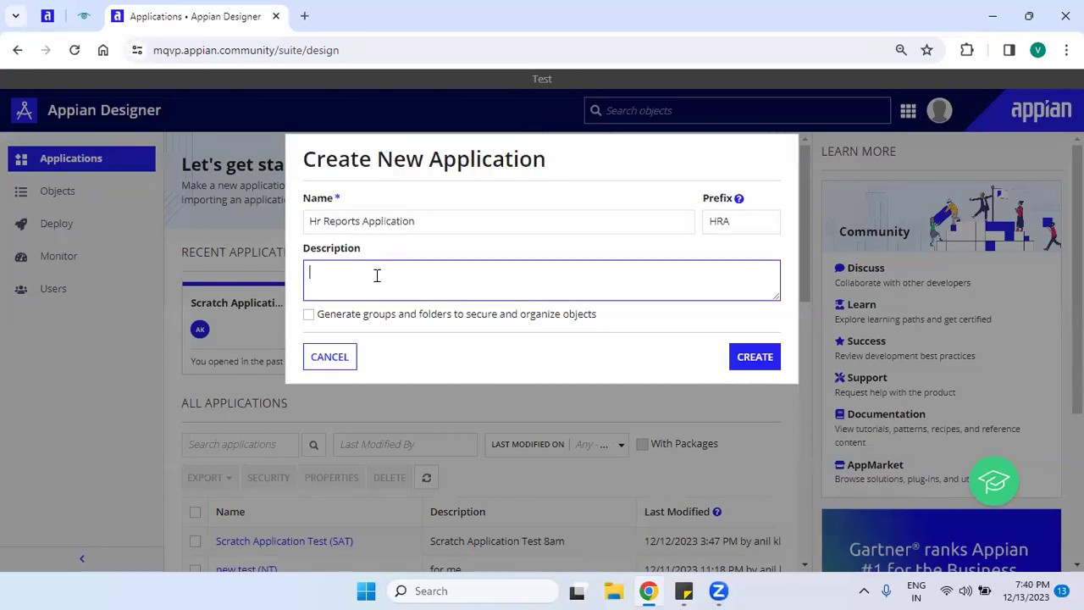
pyautogui.hotkey('ctrl', 'v')
pyautogui.click(539, 348)
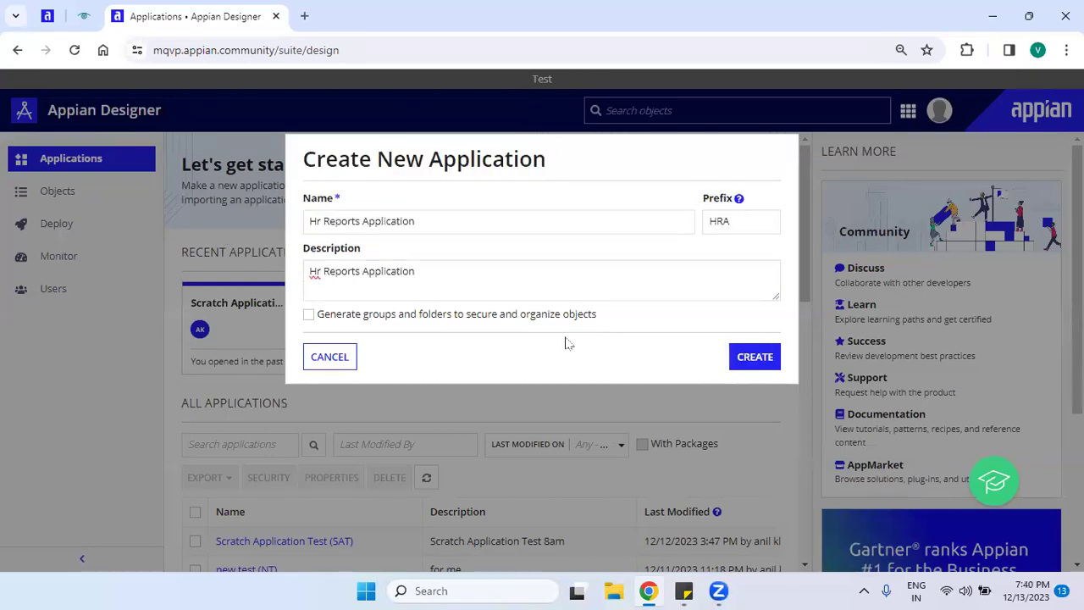
# Create Hr Reports Application, leave Default (All Other Users) at No Access, and save its security.
pyautogui.click(753, 358)
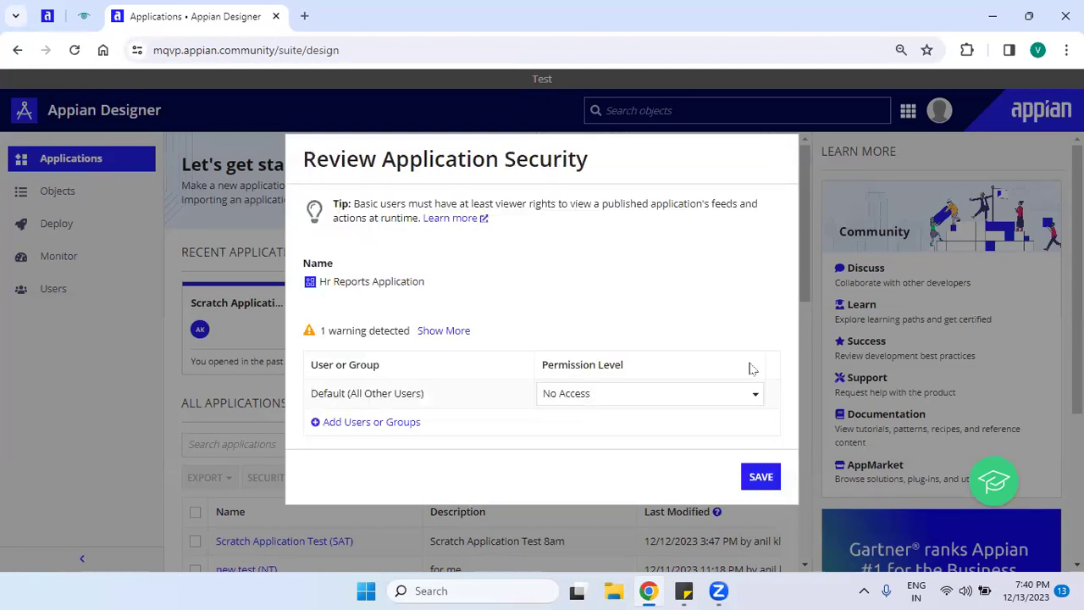
pyautogui.moveTo(320, 281); pyautogui.dragTo(441, 283)
pyautogui.click(484, 310)
pyautogui.moveTo(310, 393); pyautogui.dragTo(442, 398)
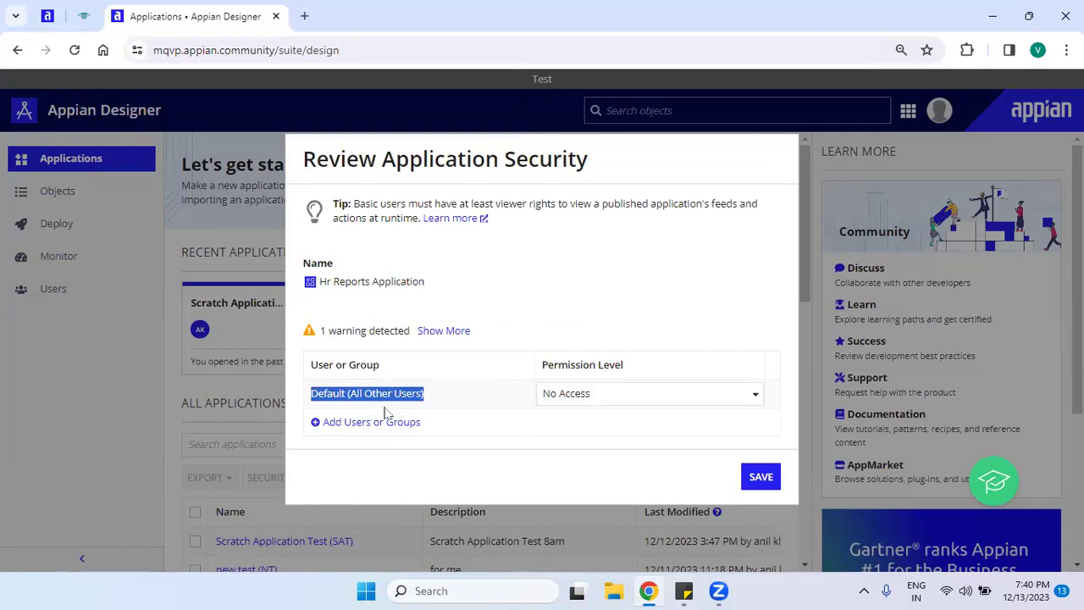
pyautogui.click(634, 405)
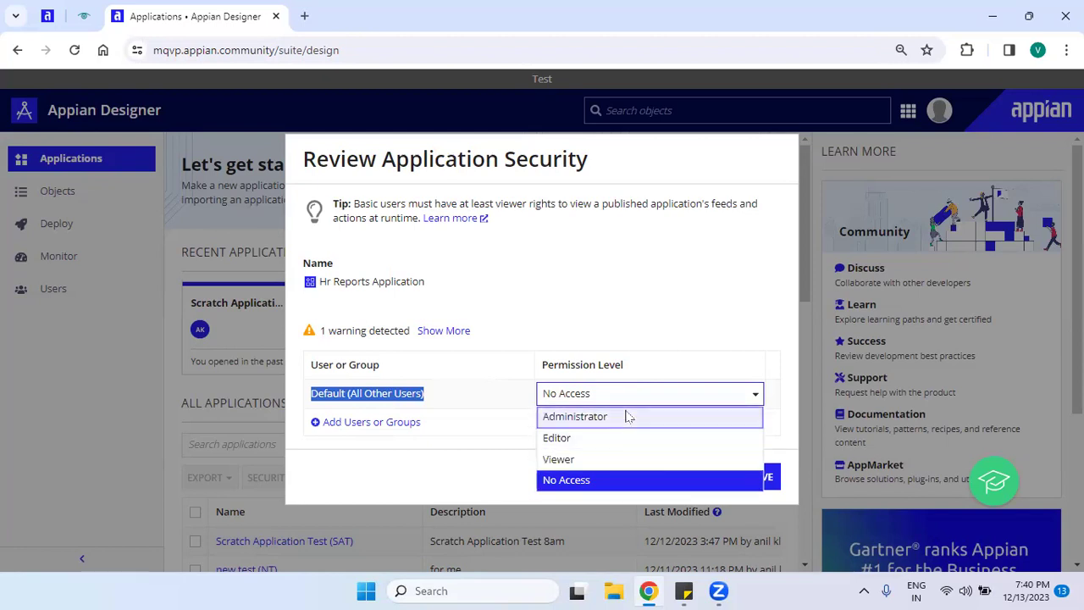
pyautogui.click(488, 464)
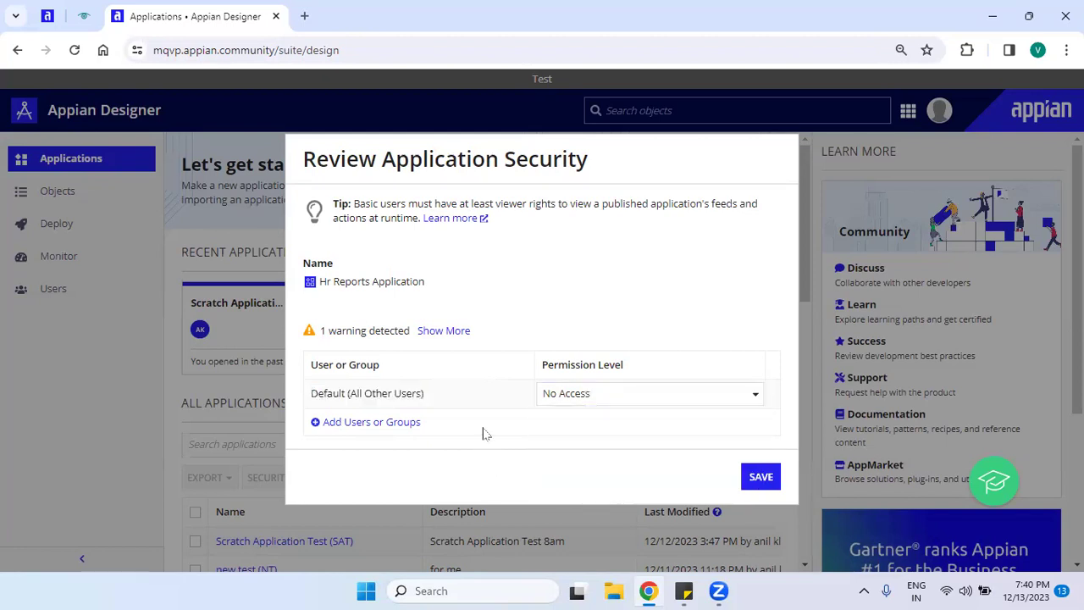
pyautogui.click(360, 424)
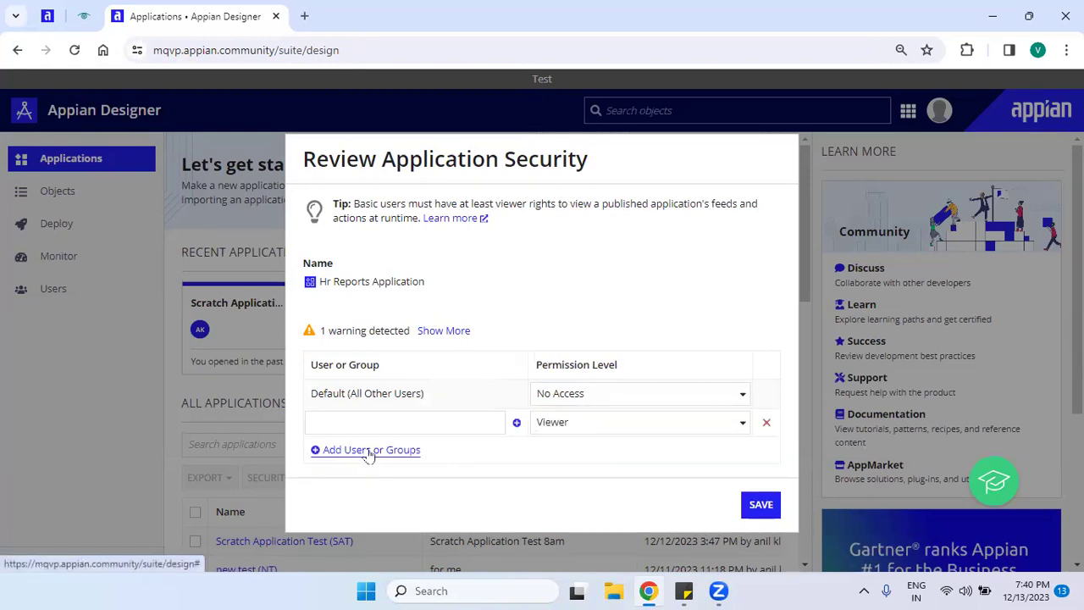
pyautogui.click(767, 422)
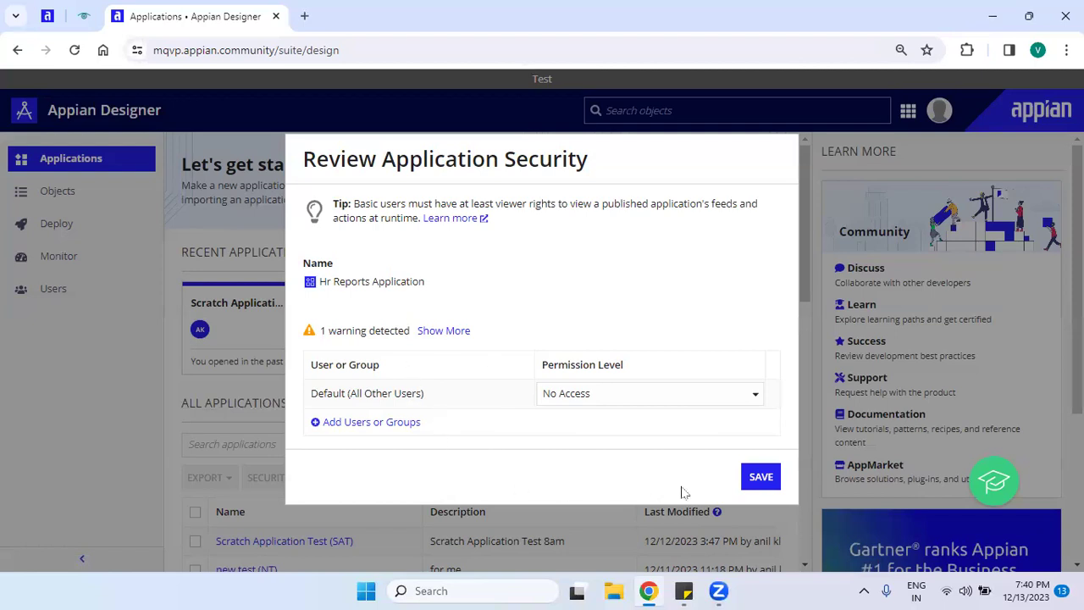
pyautogui.click(752, 480)
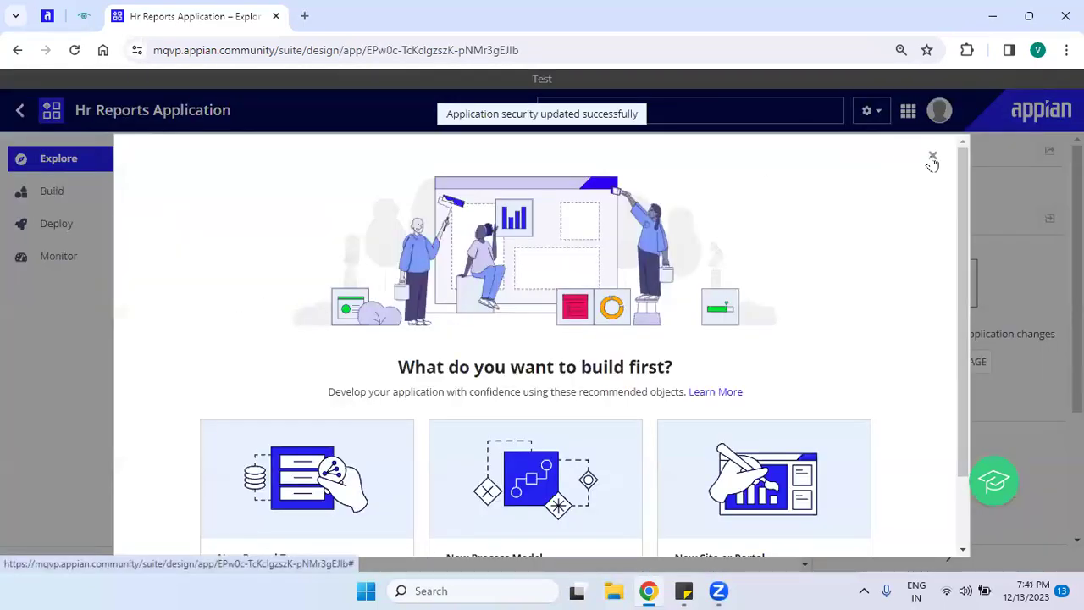
# Close the 'What do you want to build first?' prompt and open the empty Build object list.
pyautogui.click(932, 160)
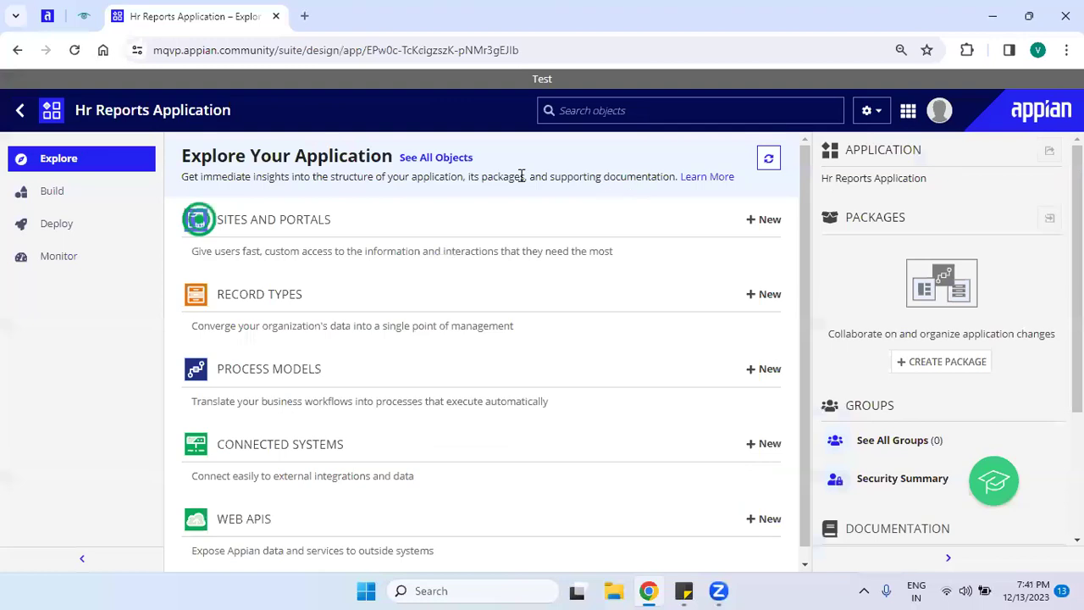
pyautogui.moveTo(396, 157); pyautogui.dragTo(509, 166)
pyautogui.click(511, 167)
pyautogui.click(70, 203)
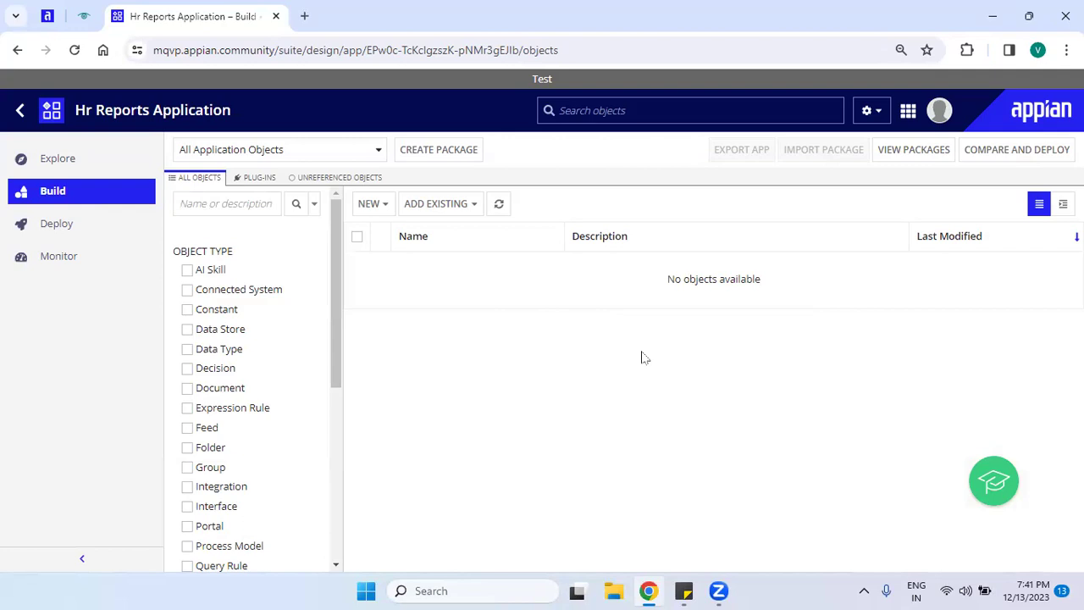
# Zoom the page to 90% and scroll the NEW object menu to show Group, Group Type, Feed and Folder.
pyautogui.hotkey('ctrl', '-')
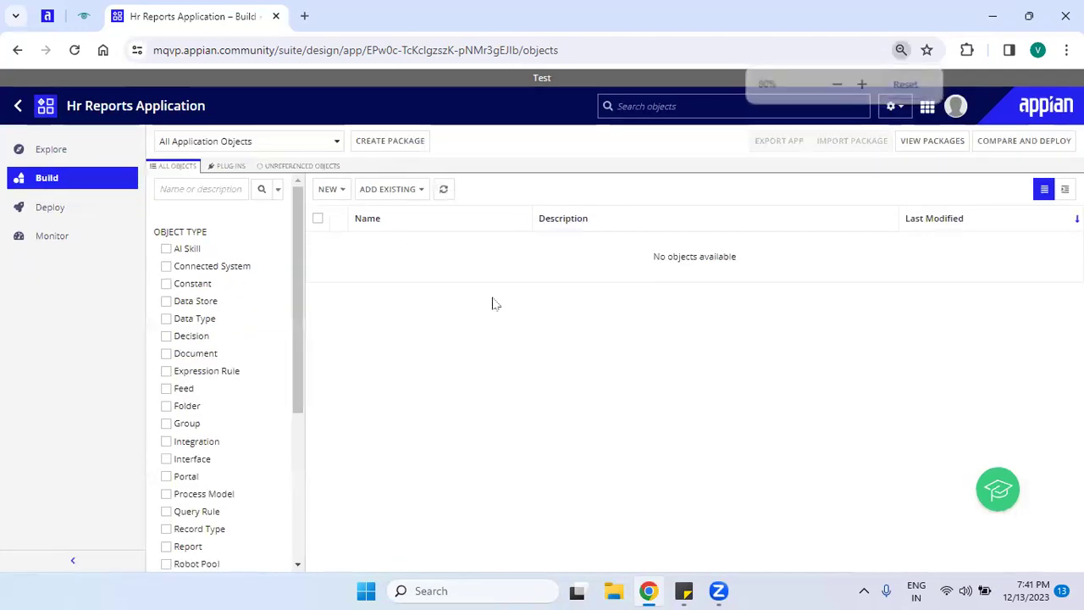
pyautogui.click(329, 190)
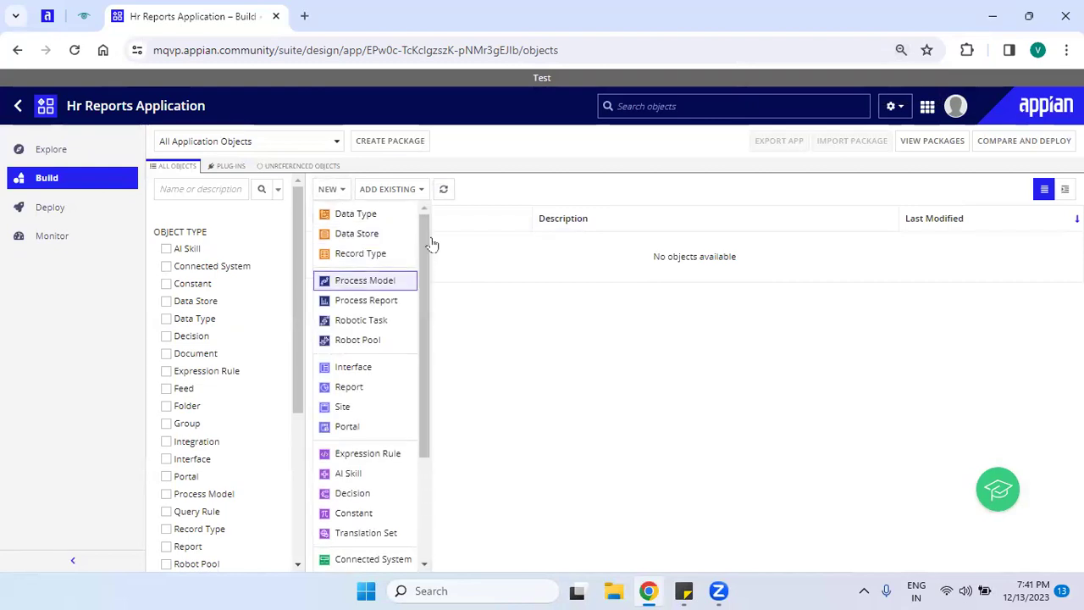
pyautogui.moveTo(426, 234); pyautogui.dragTo(401, 394)
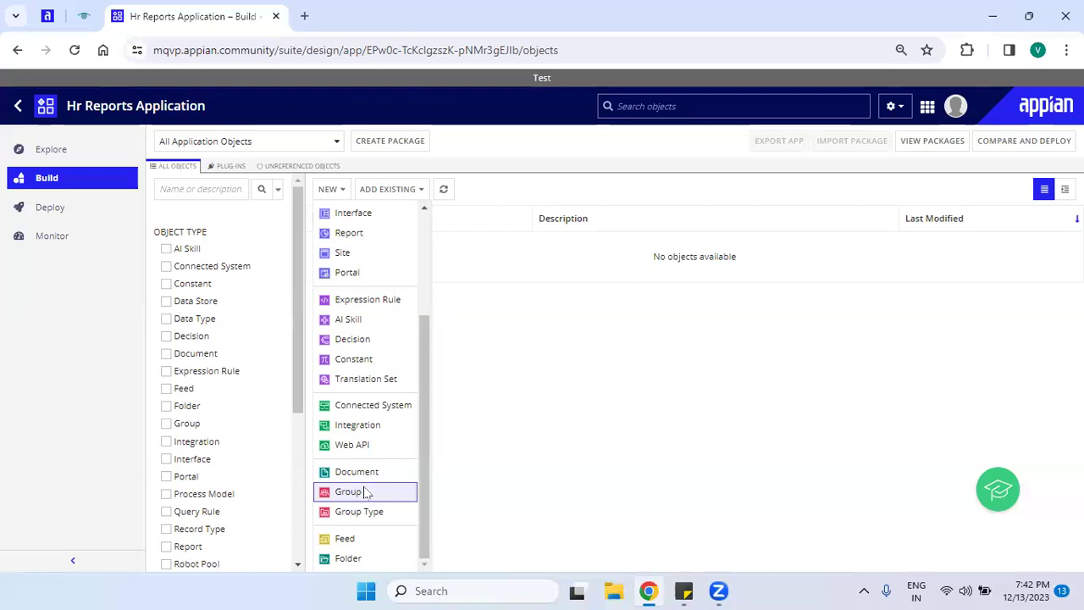
# Start a new group named HRA in Create Group, enlarge the page, and bring up Windows Run.
pyautogui.click(365, 491)
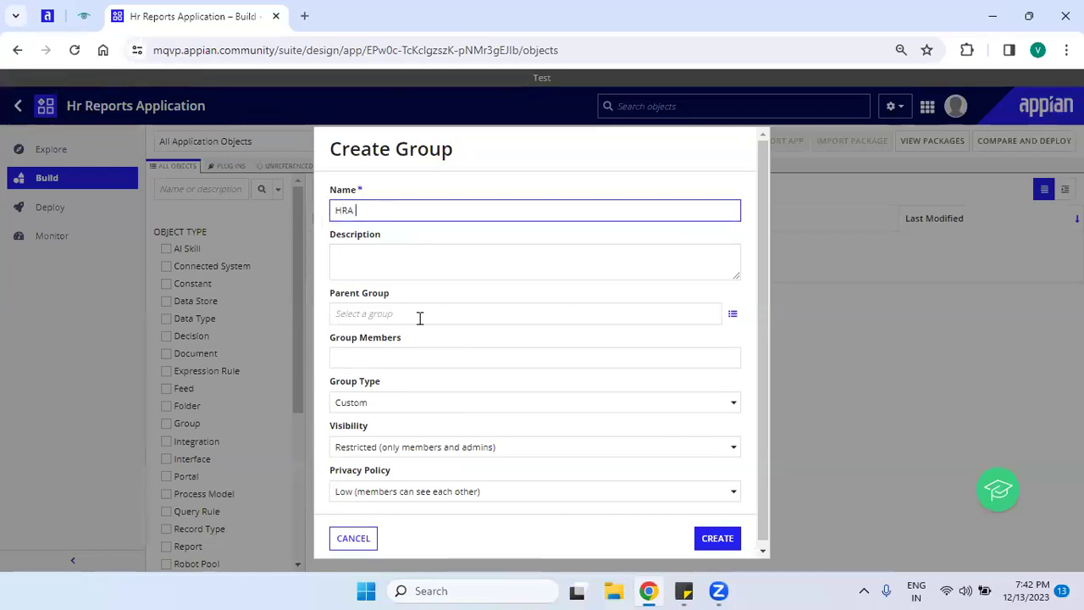
pyautogui.hotkey('ctrl', '+')
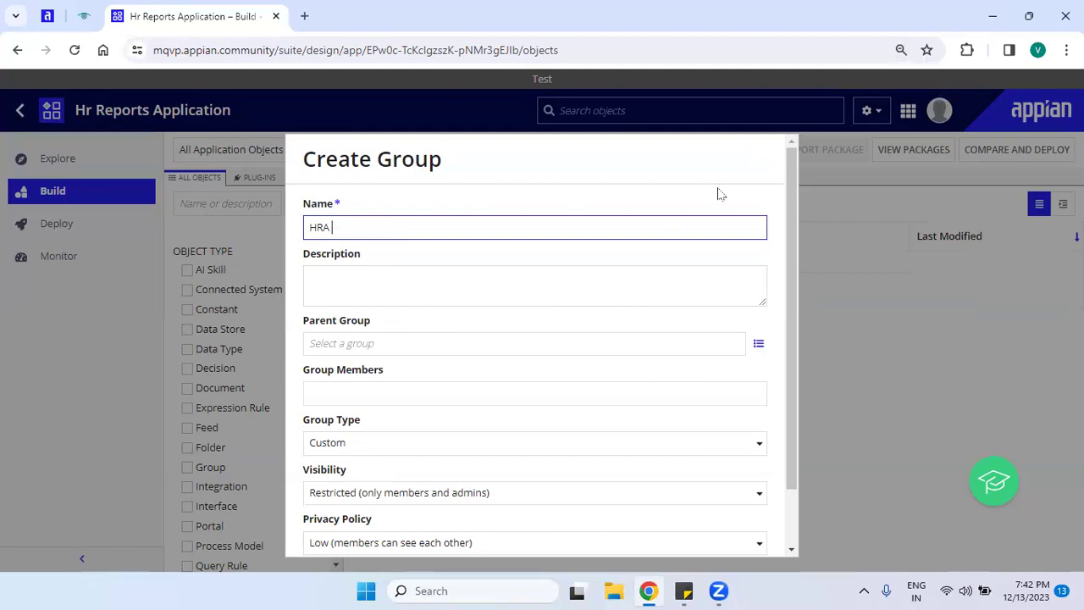
pyautogui.press('super+r')
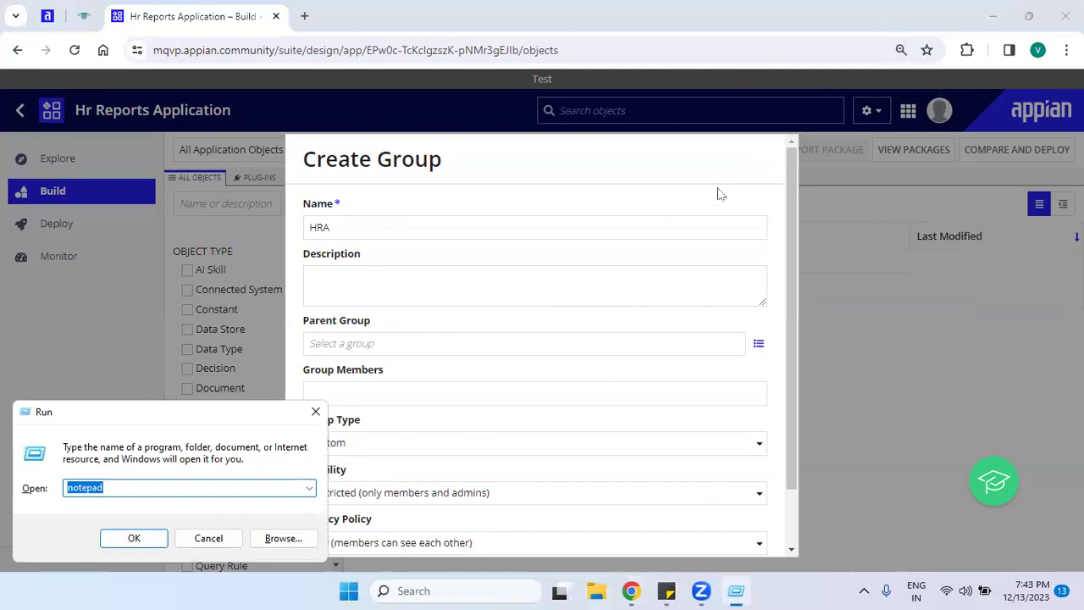
# Launch Notepad in a new note, discarding the old 'wed - Mold' note unsaved.
pyautogui.press('Return')
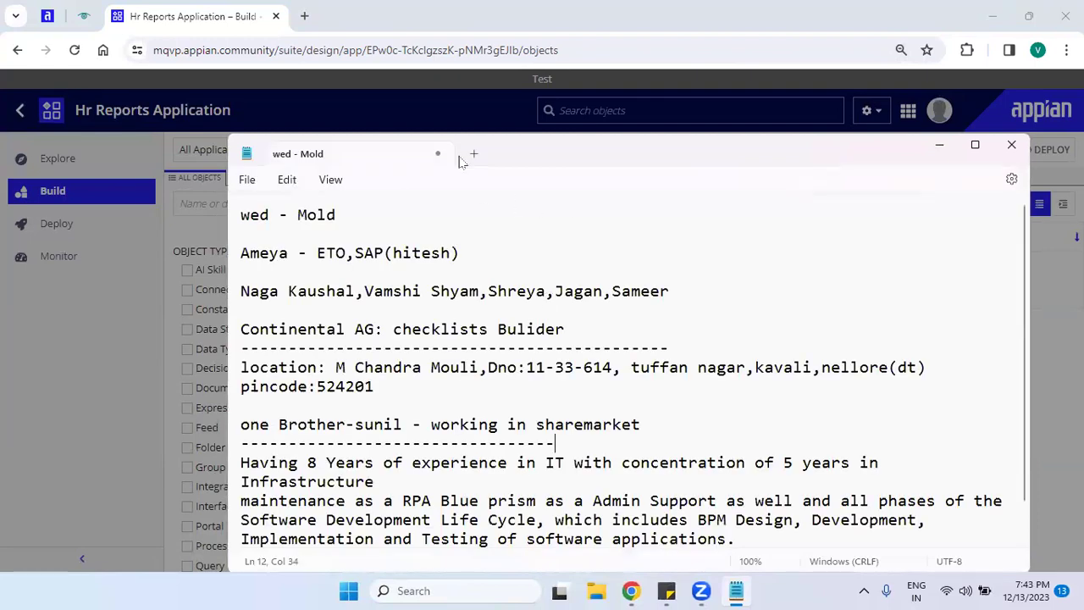
pyautogui.click(472, 153)
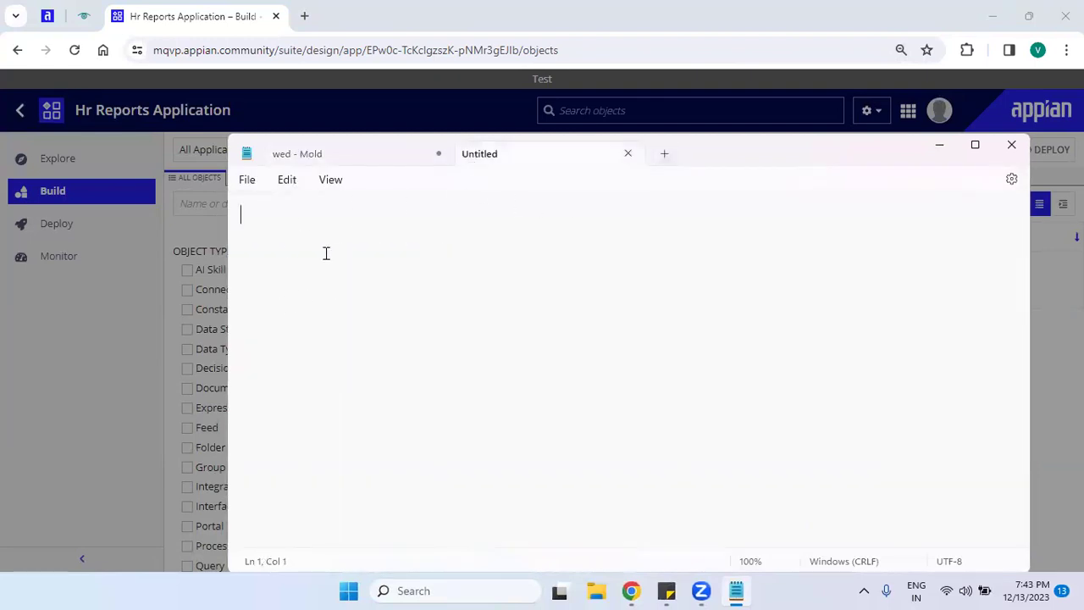
pyautogui.click(437, 154)
pyautogui.click(637, 405)
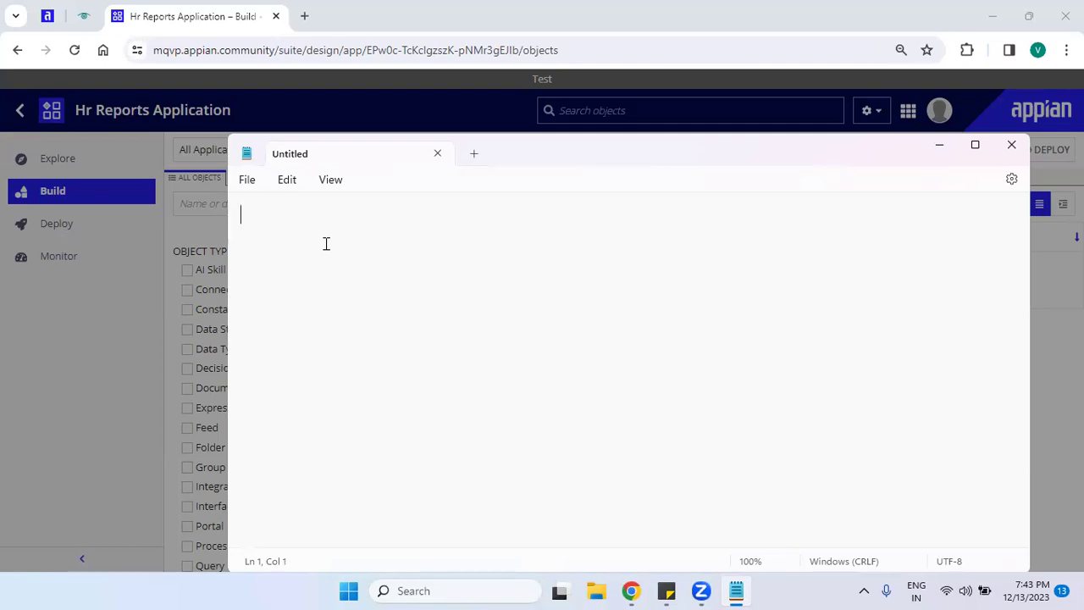
# Type a 'Group:-' heading with a dashed underline, then Administrator and All User lines.
pyautogui.write('Groip')
pyautogui.press('BackSpace')
pyautogui.press('BackSpace')
pyautogui.write('up:-')
pyautogui.press('Return')
pyautogui.write('--------')
pyautogui.press('Return')
pyautogui.write('Admin')
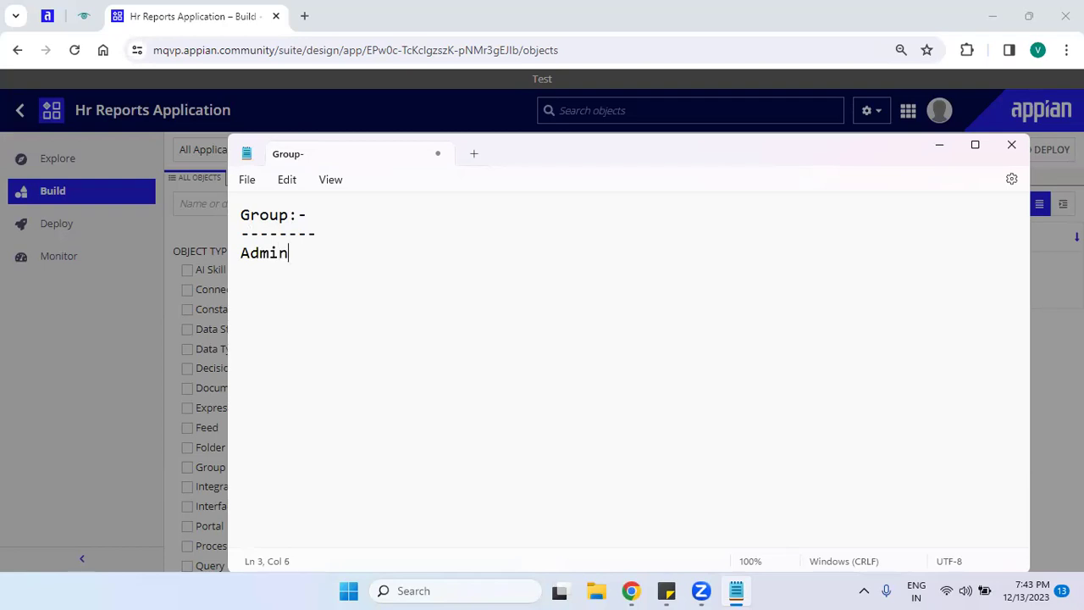
pyautogui.write('trator')
pyautogui.press('Return')
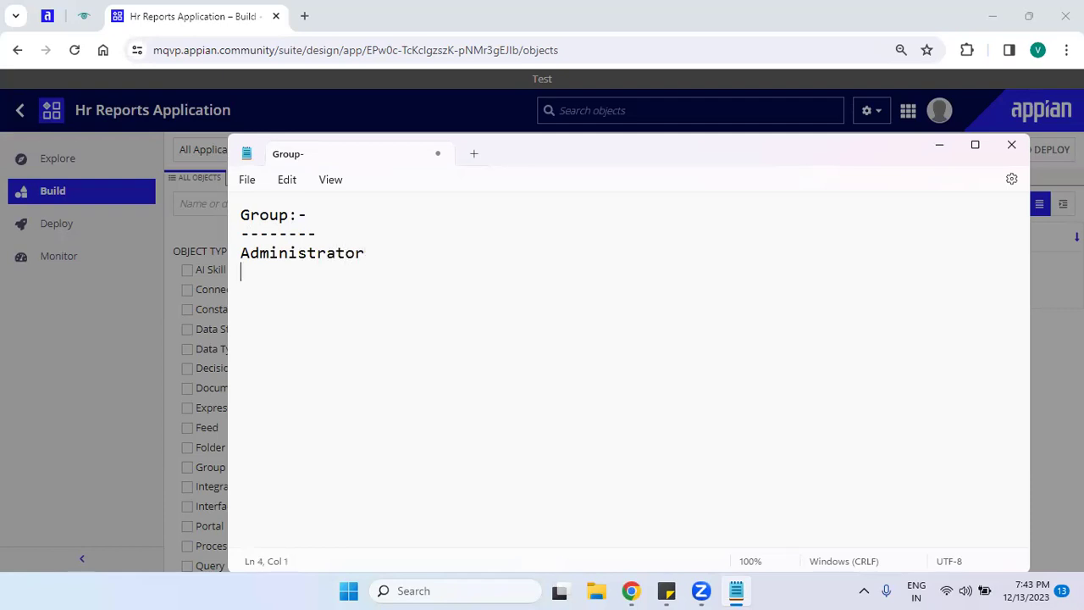
pyautogui.write('All User')
pyautogui.press('BackSpace')
pyautogui.write('r')
# Prefix both entries with HRA, giving HRA Administrator and HRA All User.
pyautogui.press('Up')
pyautogui.press('Home')
pyautogui.write('HR_')
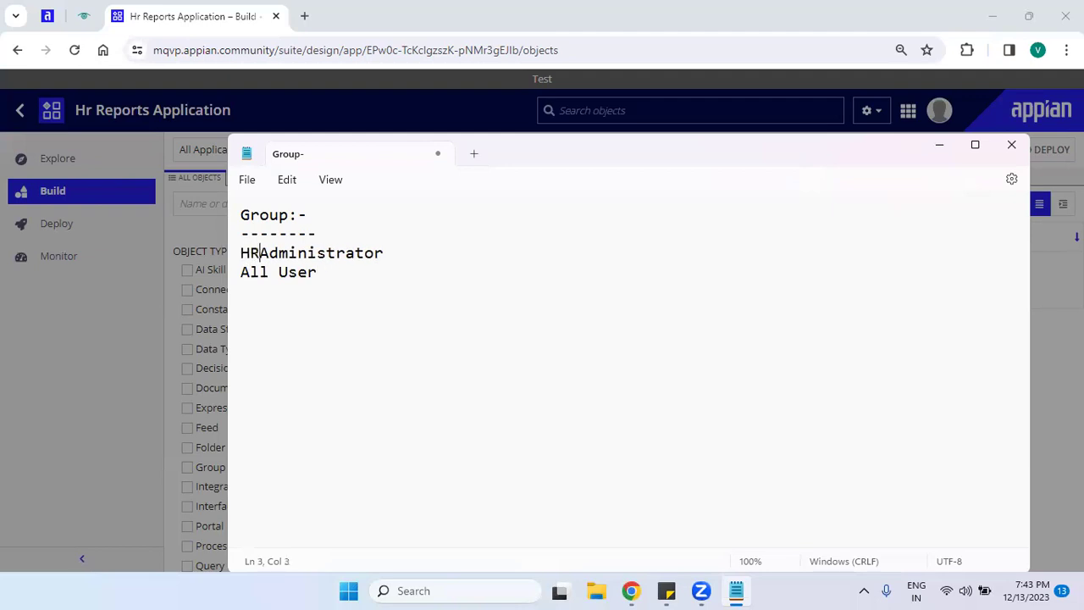
pyautogui.write('_')
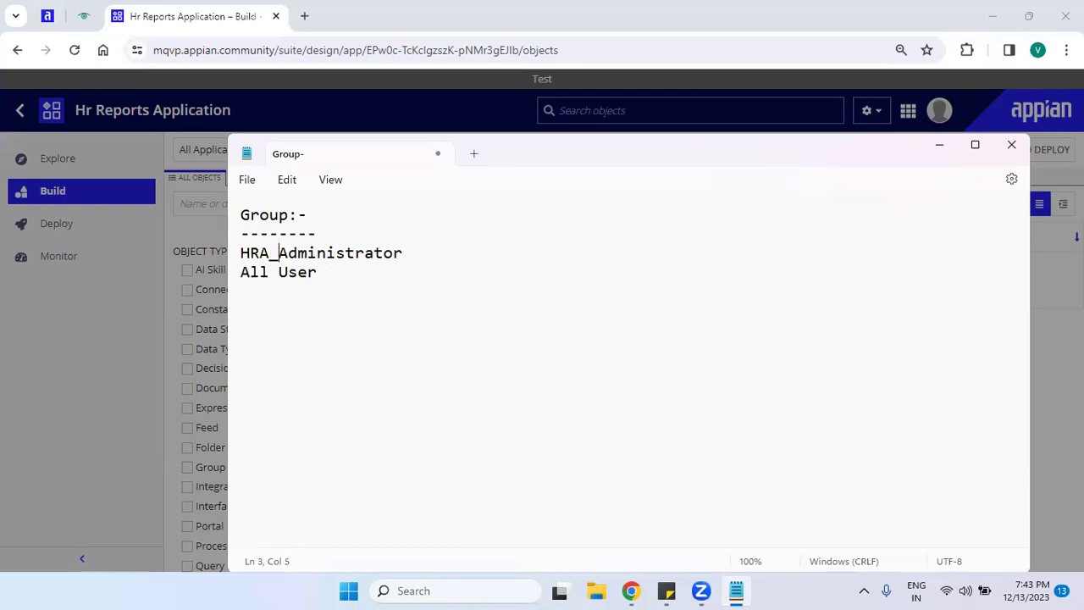
pyautogui.press('BackSpace')
pyautogui.press('Down')
pyautogui.press('Home')
pyautogui.press('Left')
pyautogui.press('Right')
pyautogui.write('HRA')
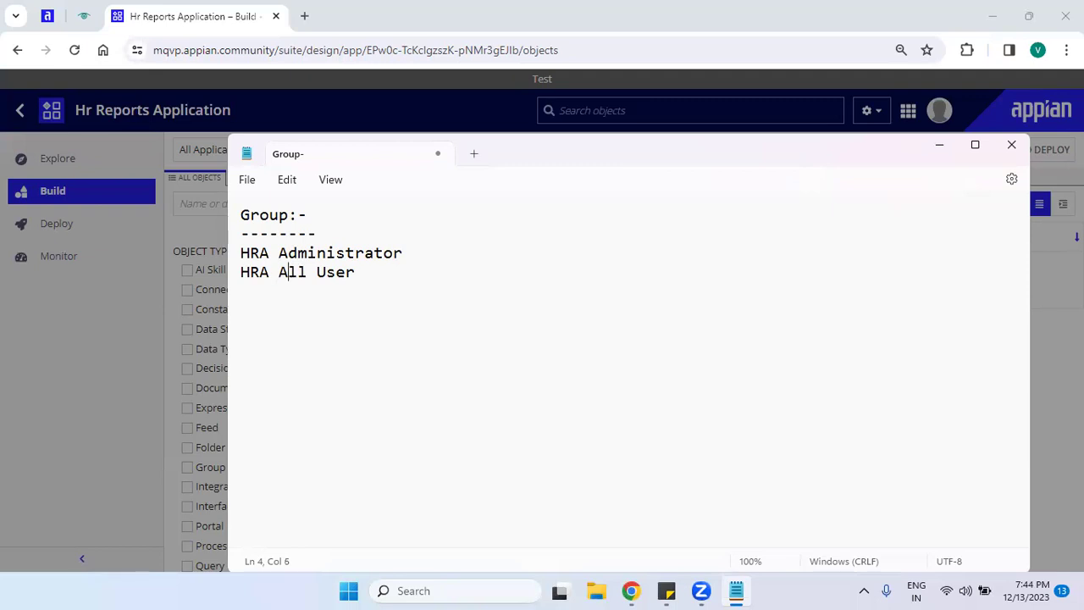
pyautogui.press('End')
# Add an HRA Dev line, then delete it and leave an empty line below the group list.
pyautogui.press('Return')
pyautogui.write('HRA de')
pyautogui.press('BackSpace')
pyautogui.press('BackSpace')
pyautogui.write('Dev')
pyautogui.press('Up')
pyautogui.press('Up')
pyautogui.press('Home')
pyautogui.hotkey('shift', 'Down')
pyautogui.hotkey('shift', 'Down')
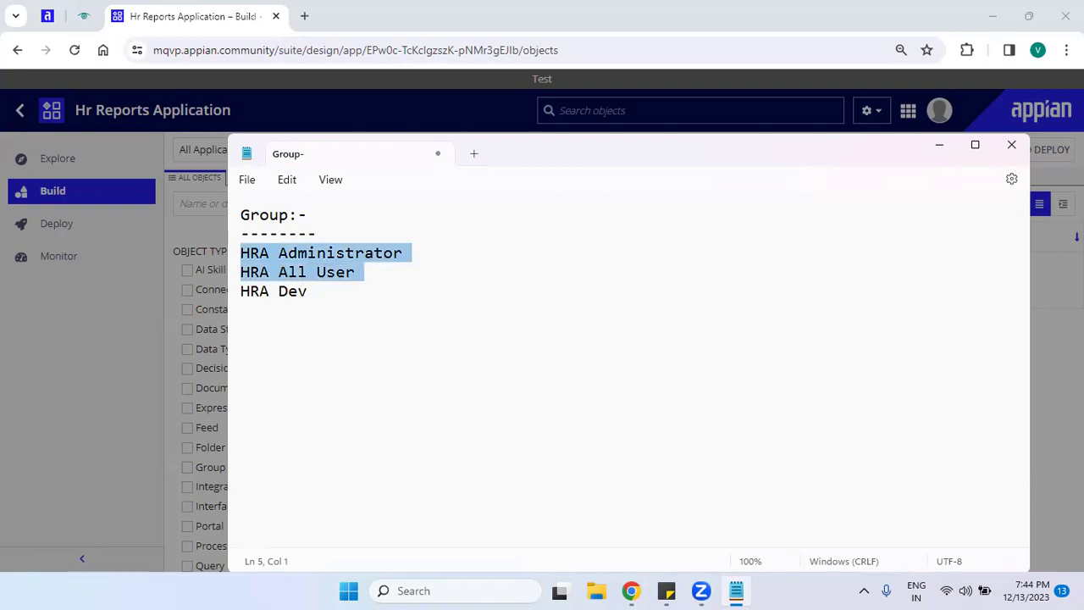
pyautogui.press('End')
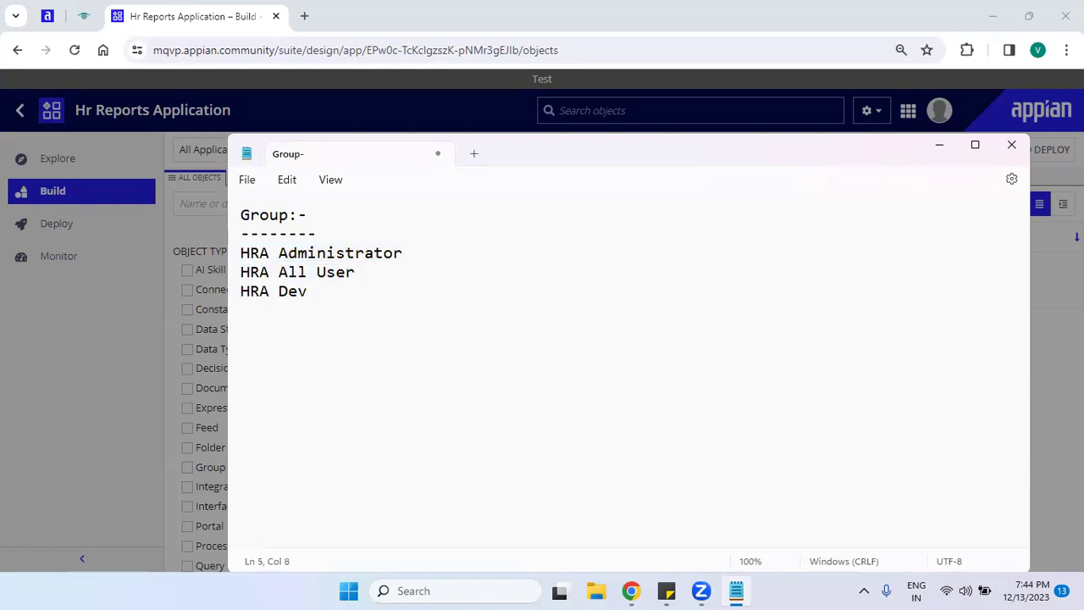
pyautogui.hotkey('shift', 'Home')
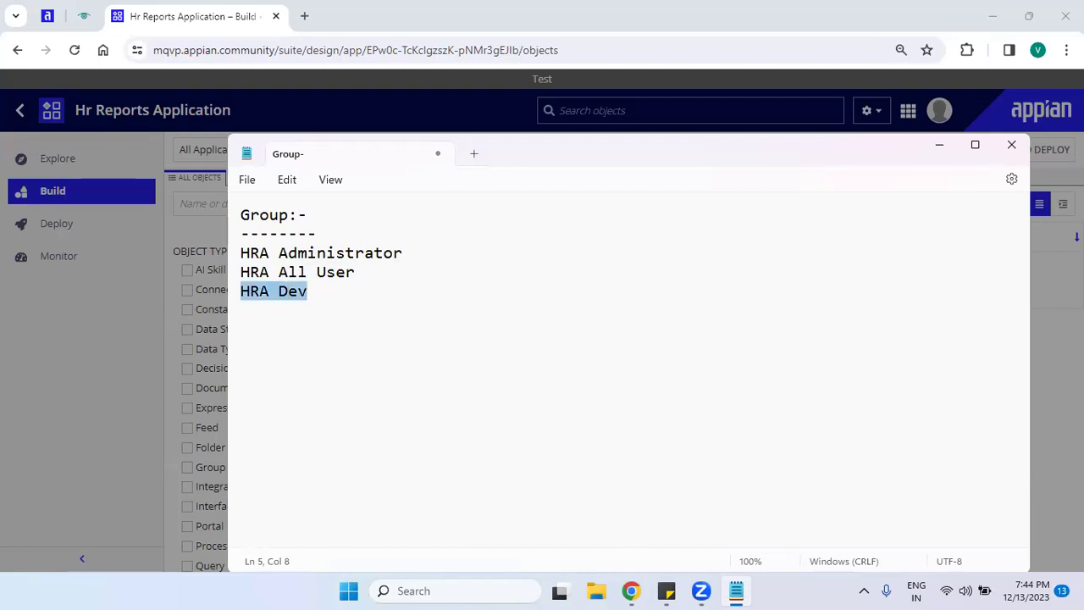
pyautogui.press('BackSpace')
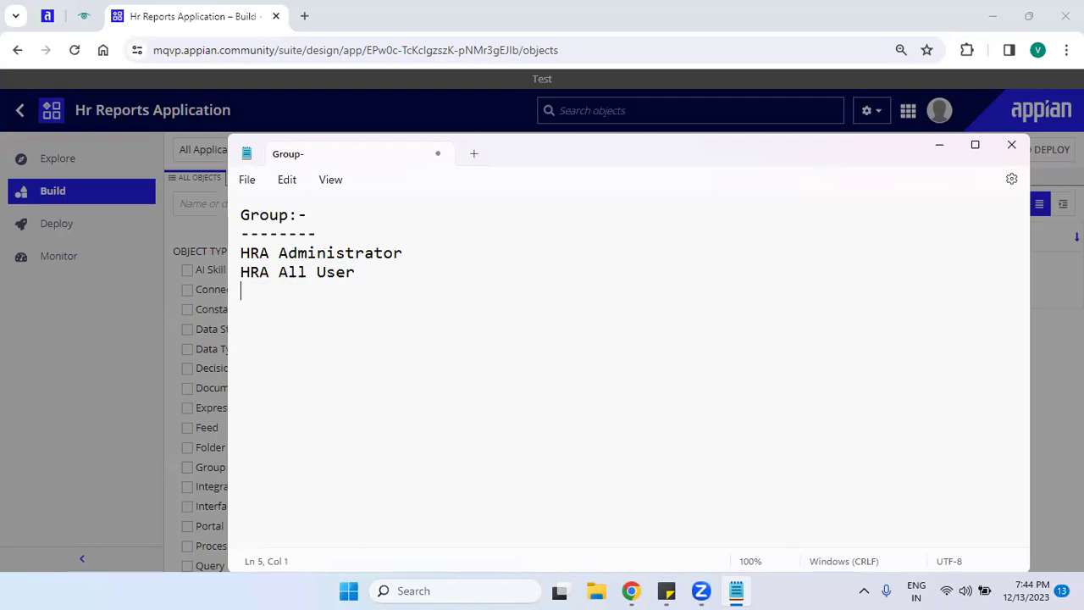
pyautogui.press('Return')
# Type a 'Folders:' heading, a dashed underline, and 'Knowledge Center' beneath it.
pyautogui.write('Folders:')
pyautogui.press('Return')
pyautogui.write('-')
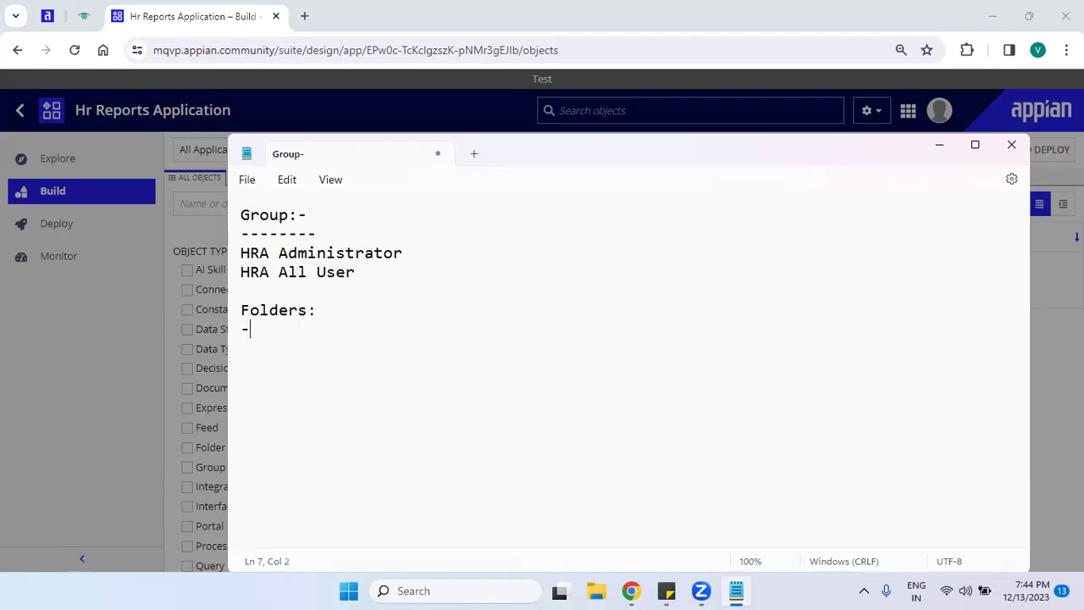
pyautogui.write('---------')
pyautogui.press('Return')
pyautogui.write('Knowle')
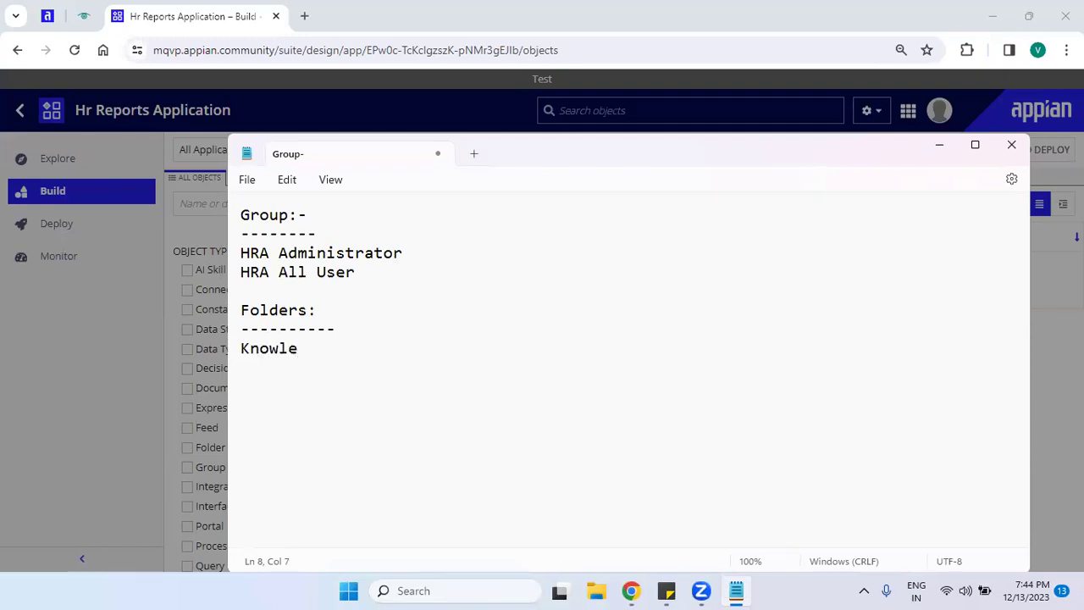
pyautogui.write('dge Center')
pyautogui.press('Return')
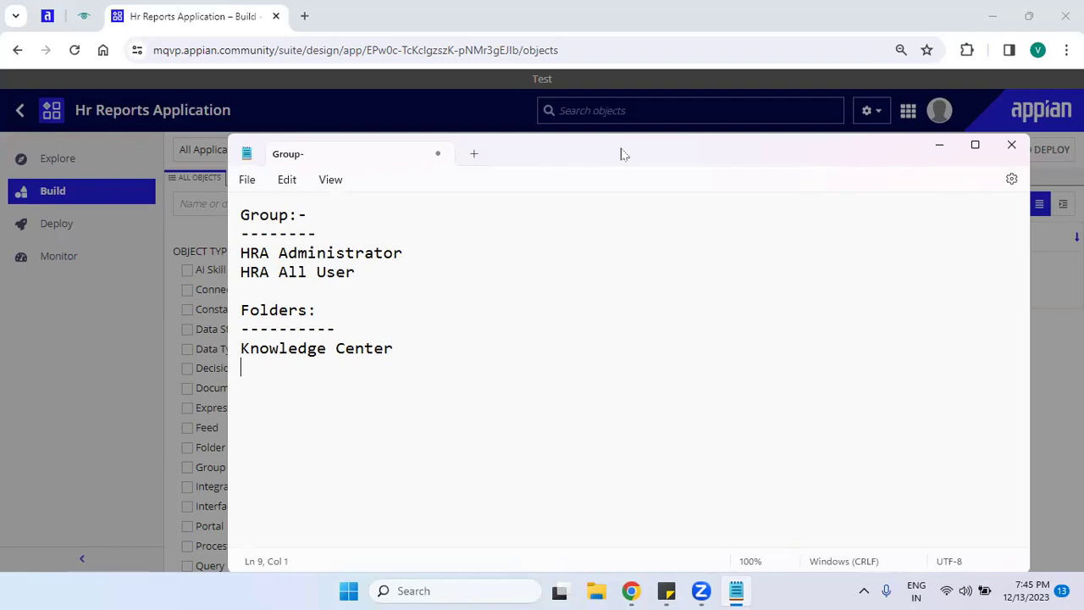
# Rename the first folder to HRA Knowledge Center and copy the HRA prefix onto the next line.
pyautogui.moveTo(623, 153); pyautogui.dragTo(654, 147)
pyautogui.press('Up')
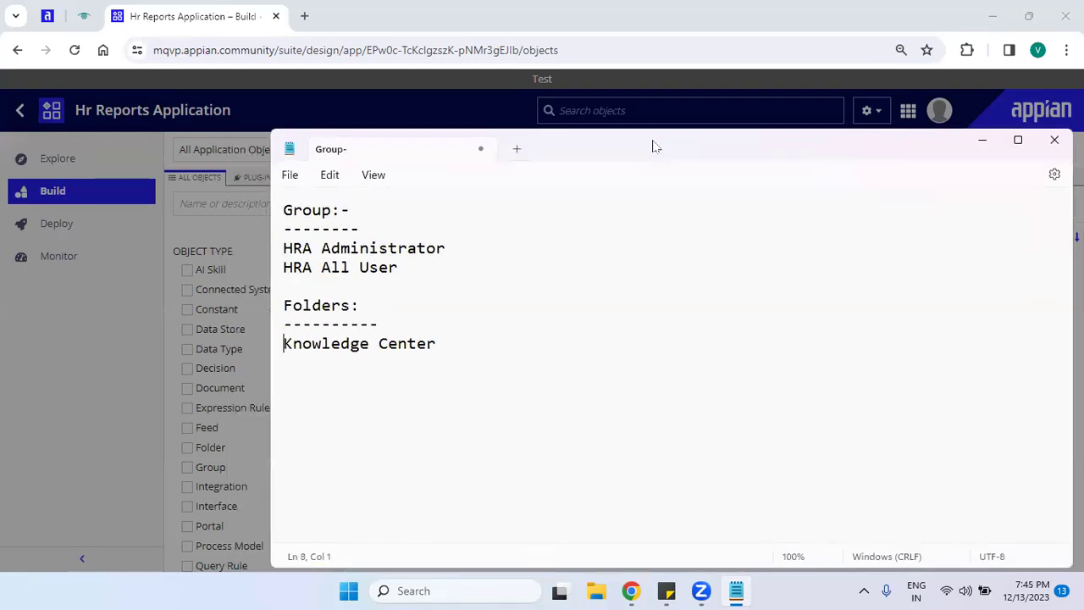
pyautogui.write('HRA')
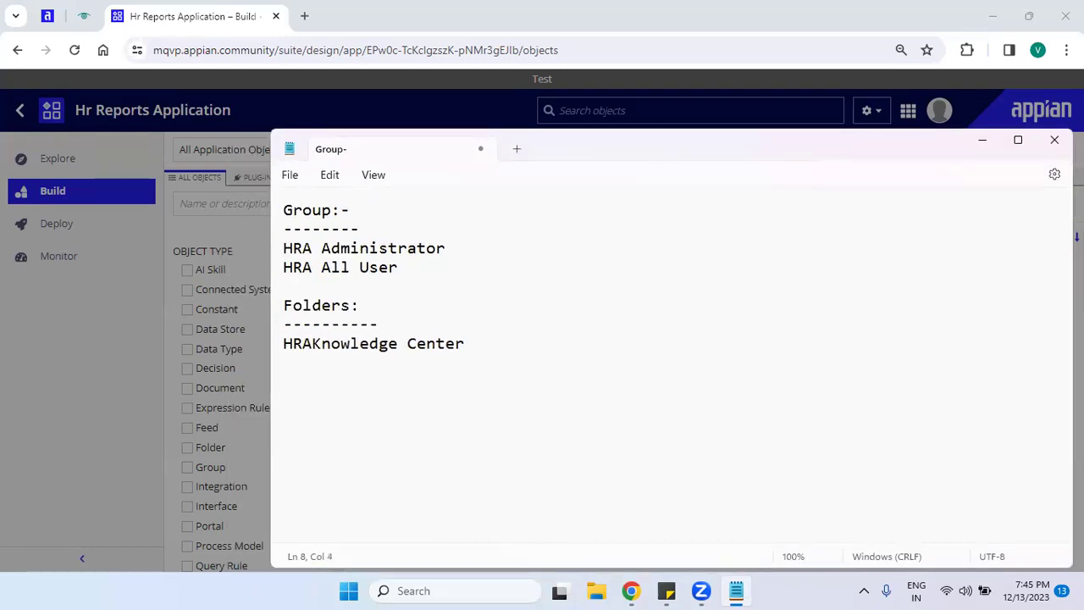
pyautogui.write('_')
pyautogui.press('BackSpace')
pyautogui.press('End')
pyautogui.press('Down')
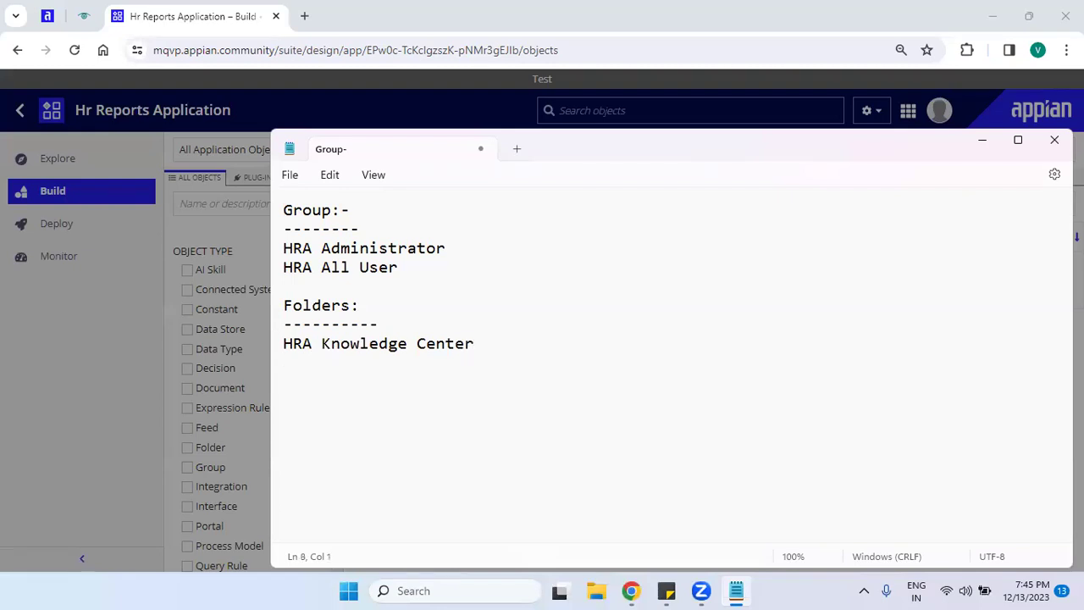
pyautogui.press('Up')
pyautogui.hotkey('shift', 'Right')
pyautogui.hotkey('shift', 'Right')
pyautogui.hotkey('shift', 'Right')
pyautogui.hotkey('shift', 'Right')
pyautogui.hotkey('ctrl', 'c')
pyautogui.press('Down')
pyautogui.hotkey('ctrl', 'v')
# Complete that line as HRA Rule and Constant.
pyautogui.write('Rule and')
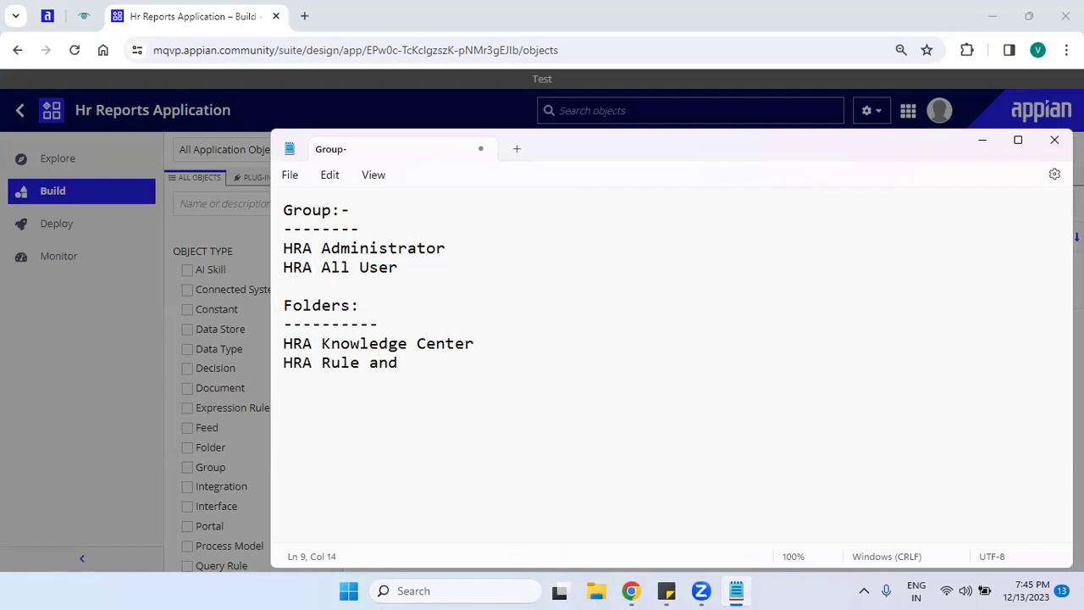
pyautogui.write(' Constant')
pyautogui.hotkey('ctrl', 'shift', 'Left')
pyautogui.hotkey('ctrl', 'shift', 'Left')
pyautogui.hotkey('ctrl', 'shift', 'Left')
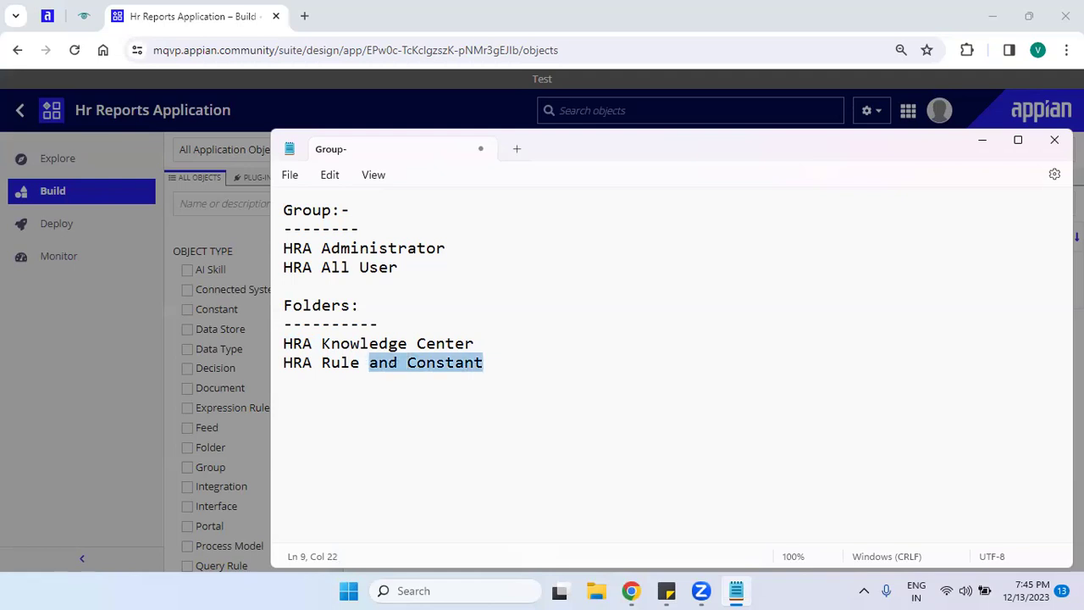
pyautogui.hotkey('ctrl', 'shift', 'Left')
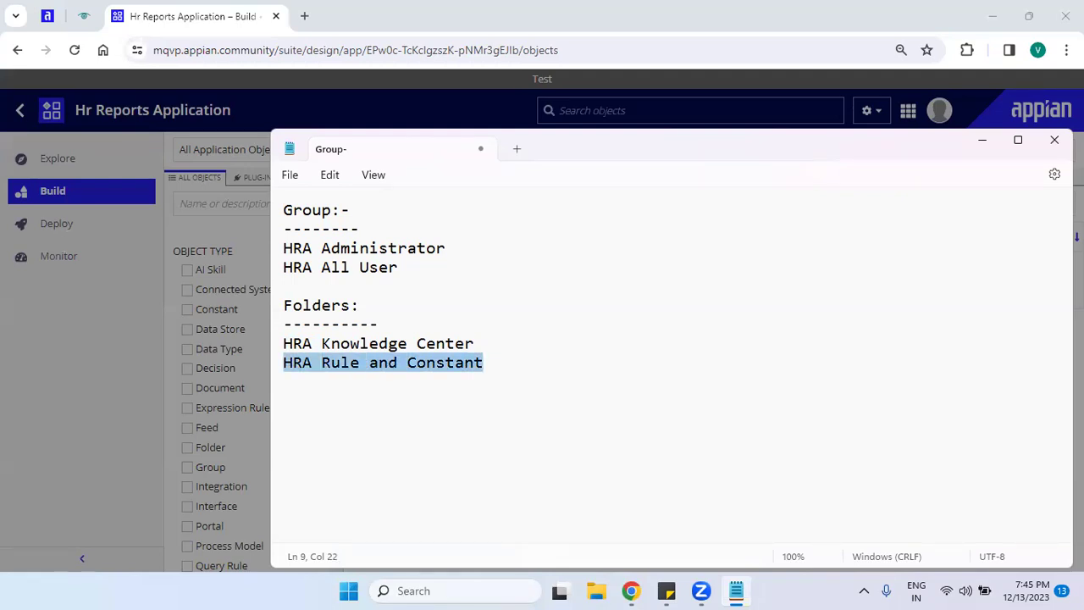
pyautogui.press('Right')
pyautogui.hotkey('ctrl', 'Left')
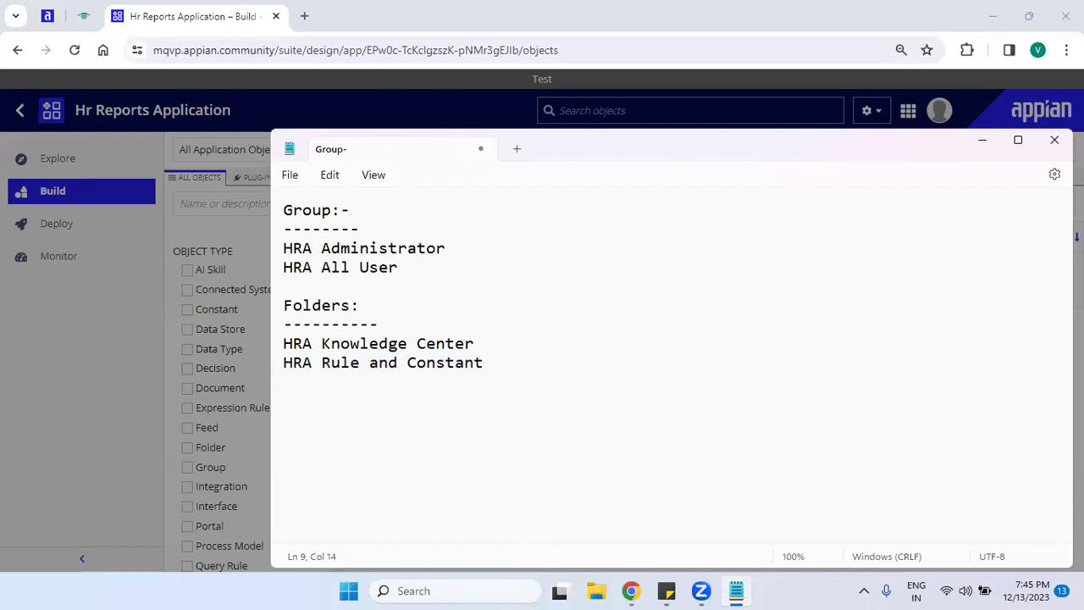
pyautogui.hotkey('ctrl', 'Right')
pyautogui.press('Return')
# Add HRA Process Model, HRA Interface and HRA Document as further folder lines.
pyautogui.write('HRA Pro')
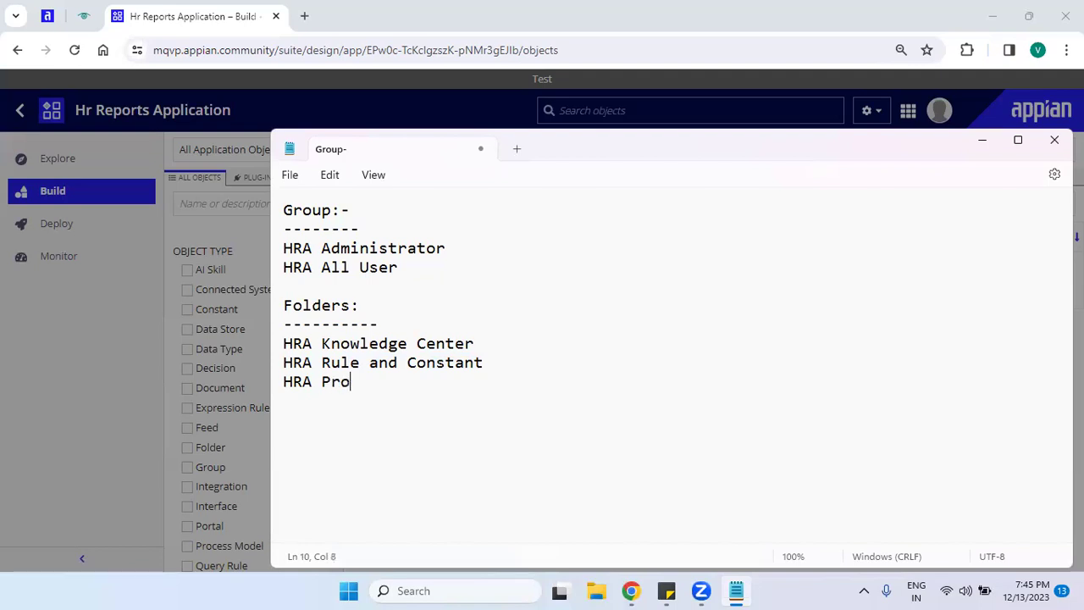
pyautogui.write('cess Model')
pyautogui.press('Return')
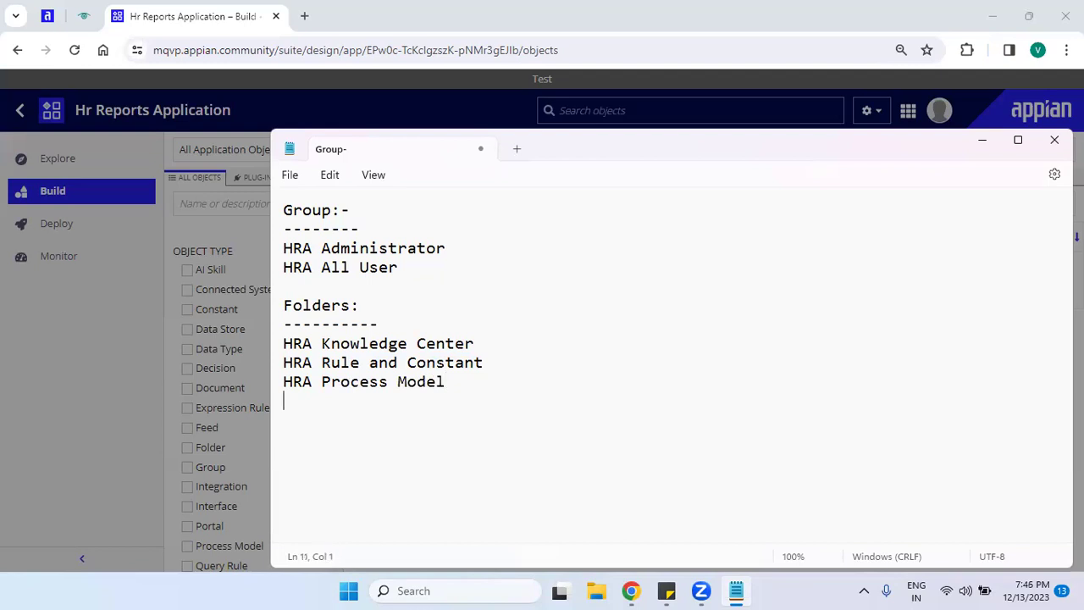
pyautogui.write('HRA Interface')
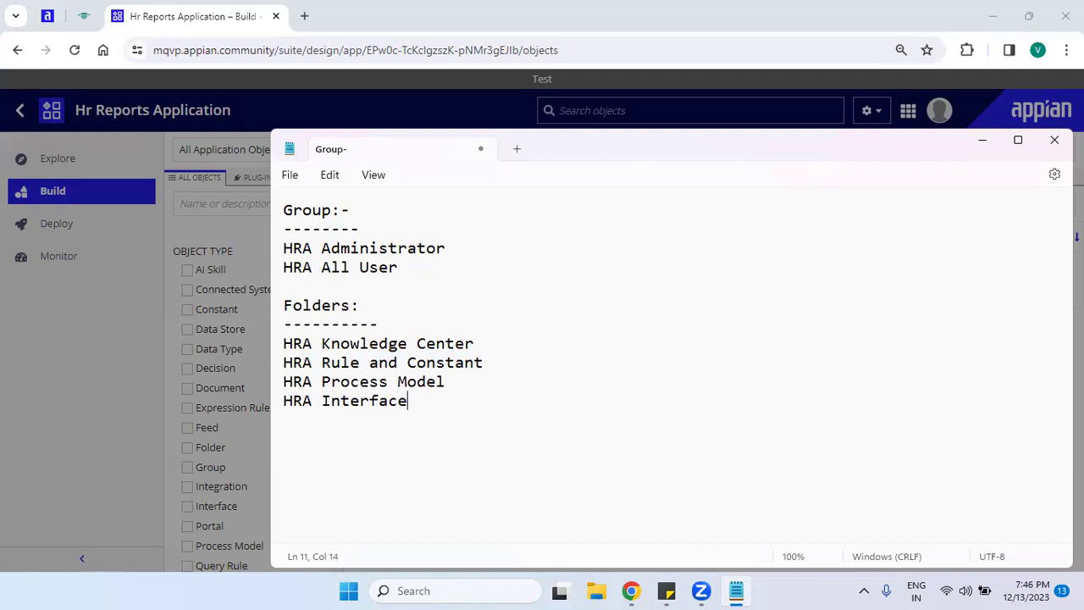
pyautogui.press('Return')
pyautogui.write('HRA')
pyautogui.write('Document')
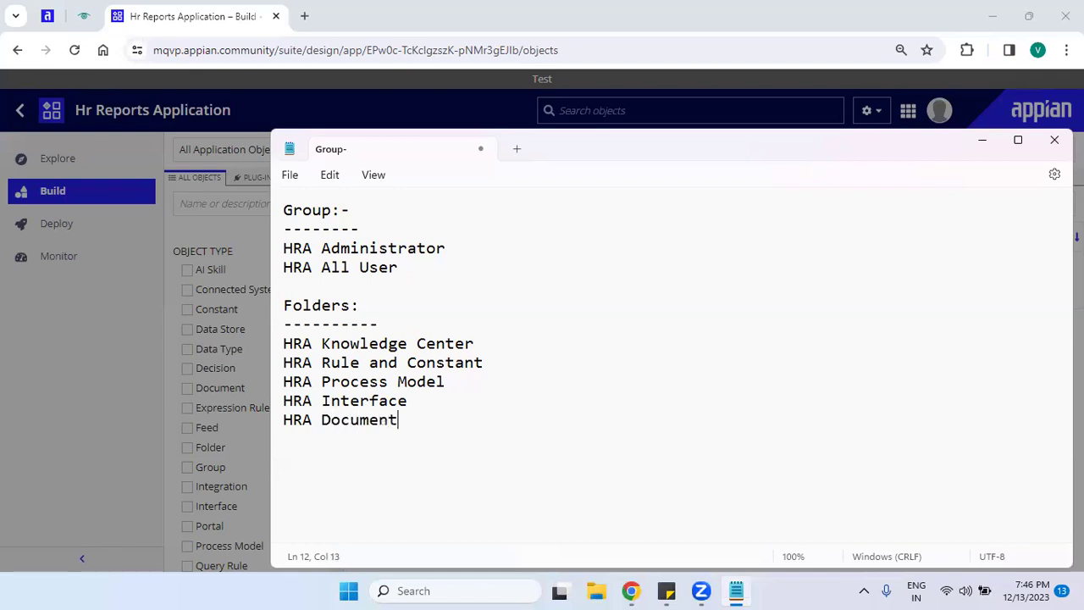
pyautogui.press('Return')
pyautogui.click(584, 55)
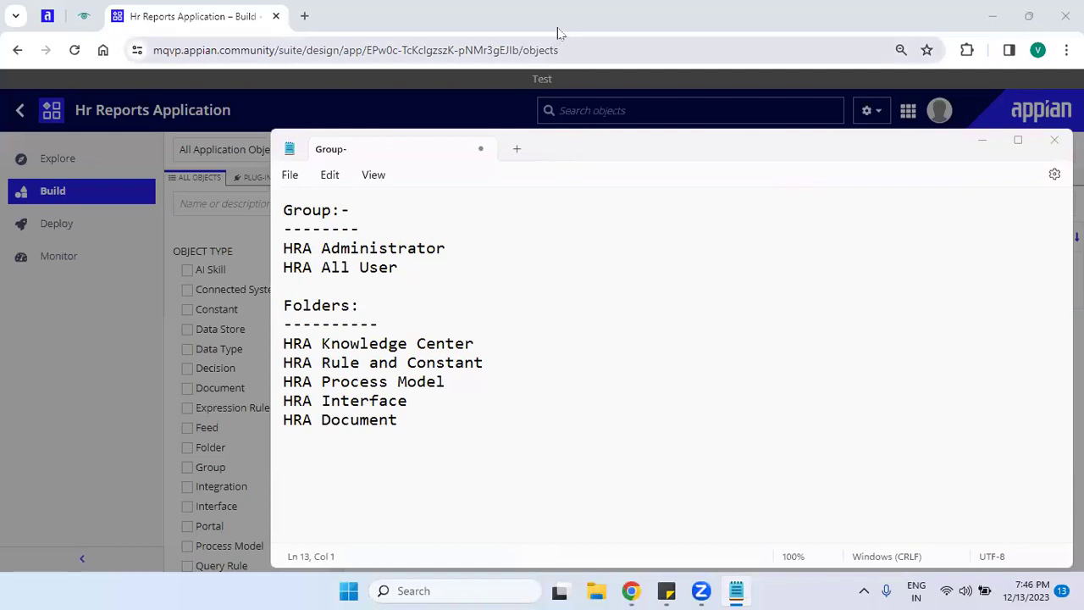
pyautogui.click(421, 418)
pyautogui.press('Return')
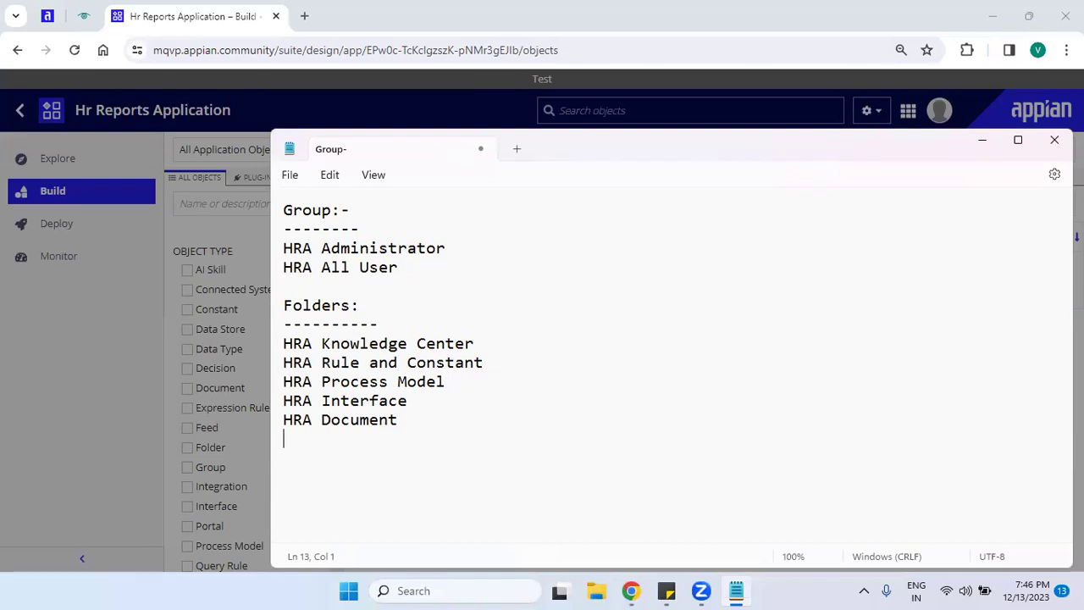
pyautogui.click(421, 418)
pyautogui.hotkey('alt', 'Tab')
pyautogui.click(350, 342)
pyautogui.click(539, 268)
pyautogui.moveTo(416, 426)
pyautogui.mouseDown()
pyautogui.moveTo(288, 269)
pyautogui.moveTo(283, 210)
pyautogui.moveTo(416, 423)
pyautogui.mouseUp()
pyautogui.click(292, 230)
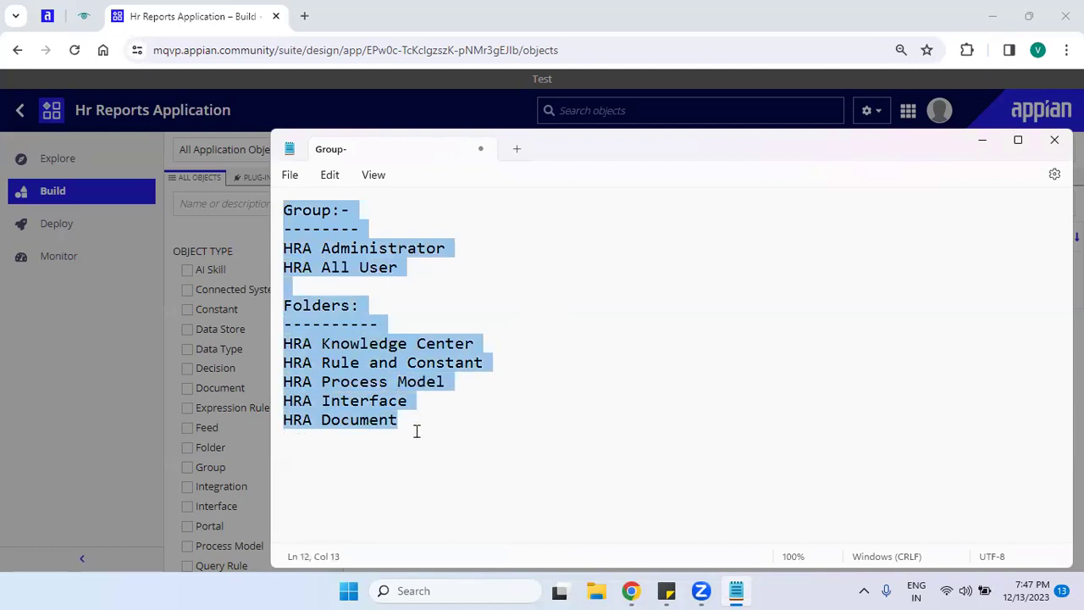
pyautogui.click(416, 431)
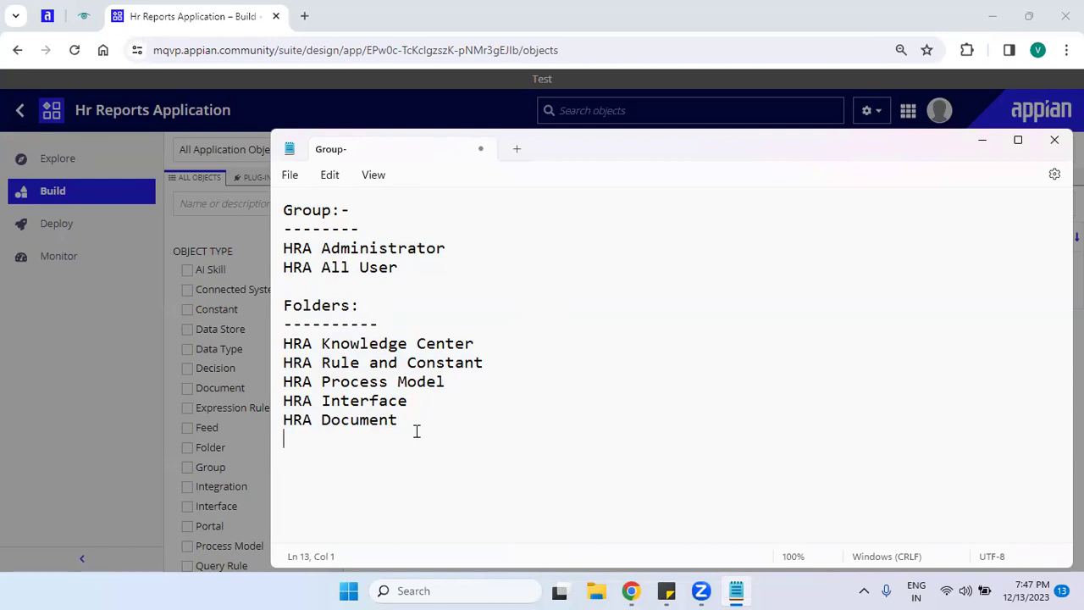
pyautogui.moveTo(415, 431); pyautogui.dragTo(285, 320)
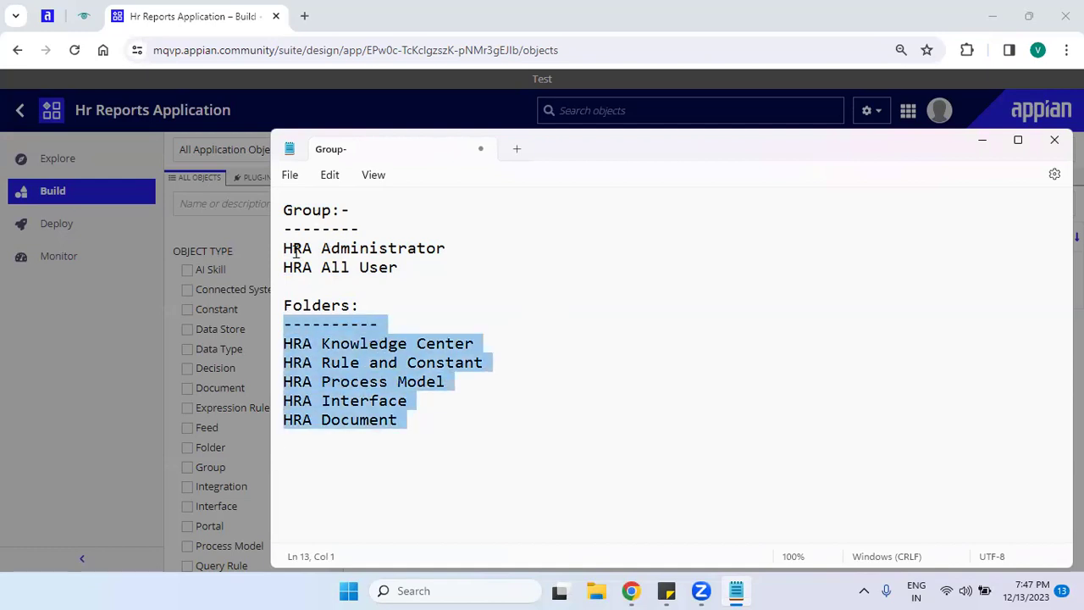
pyautogui.moveTo(283, 245); pyautogui.dragTo(431, 278)
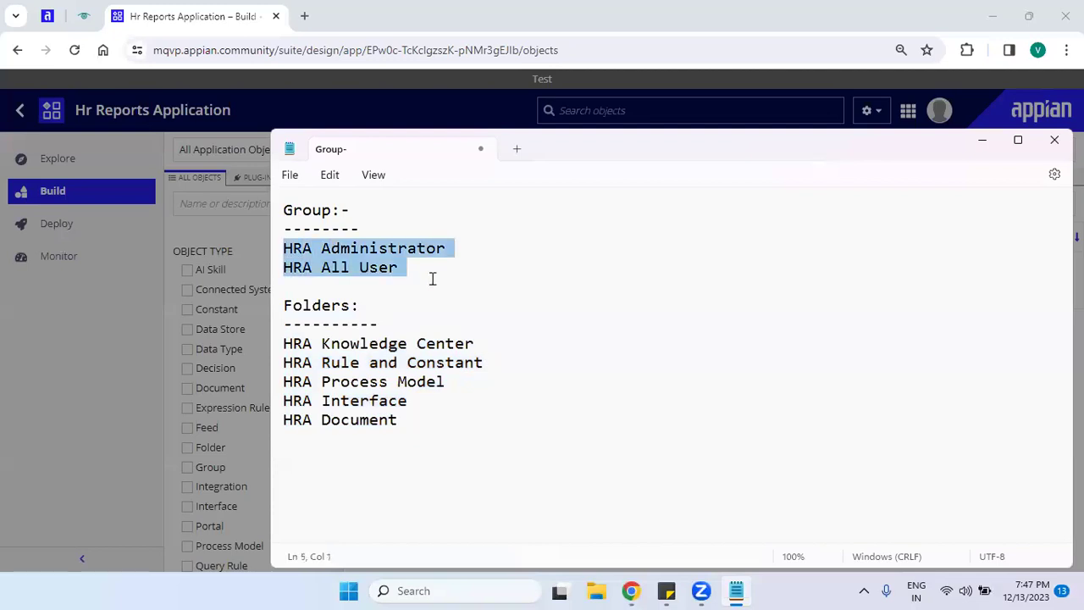
pyautogui.click(526, 289)
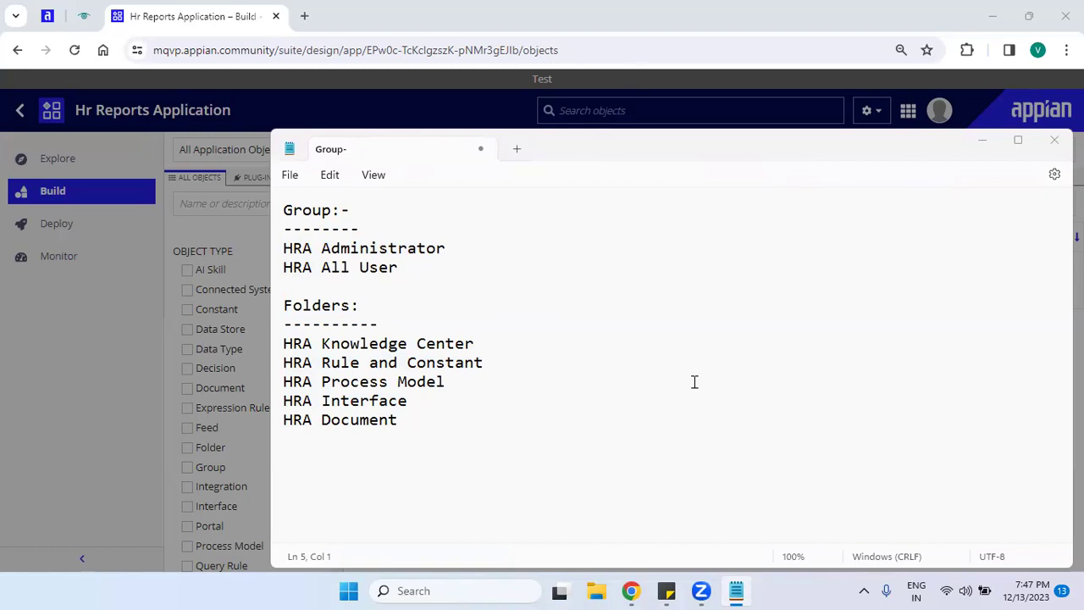
pyautogui.click(395, 266)
pyautogui.click(307, 251)
pyautogui.click(322, 306)
# Replace the spaces in 'Knowledge Center' and 'Rule and Constant' with underscores.
pyautogui.click(412, 343)
pyautogui.press('BackSpace')
pyautogui.write('_')
pyautogui.press('Down')
pyautogui.press('Left')
pyautogui.press('BackSpace')
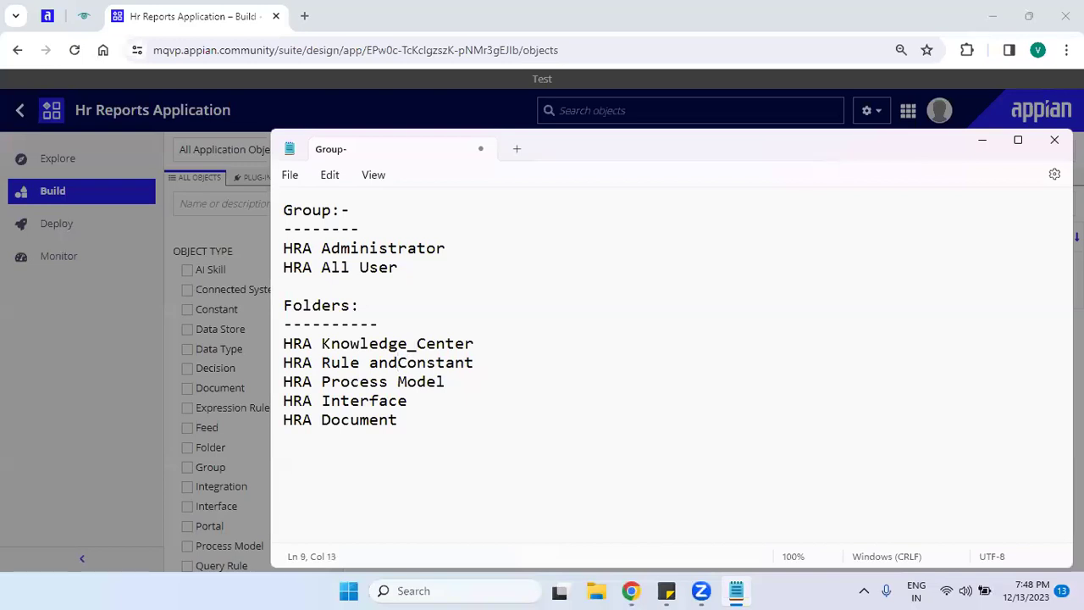
pyautogui.write('_')
pyautogui.press('Left')
pyautogui.press('Left')
pyautogui.press('Left')
pyautogui.press('Left')
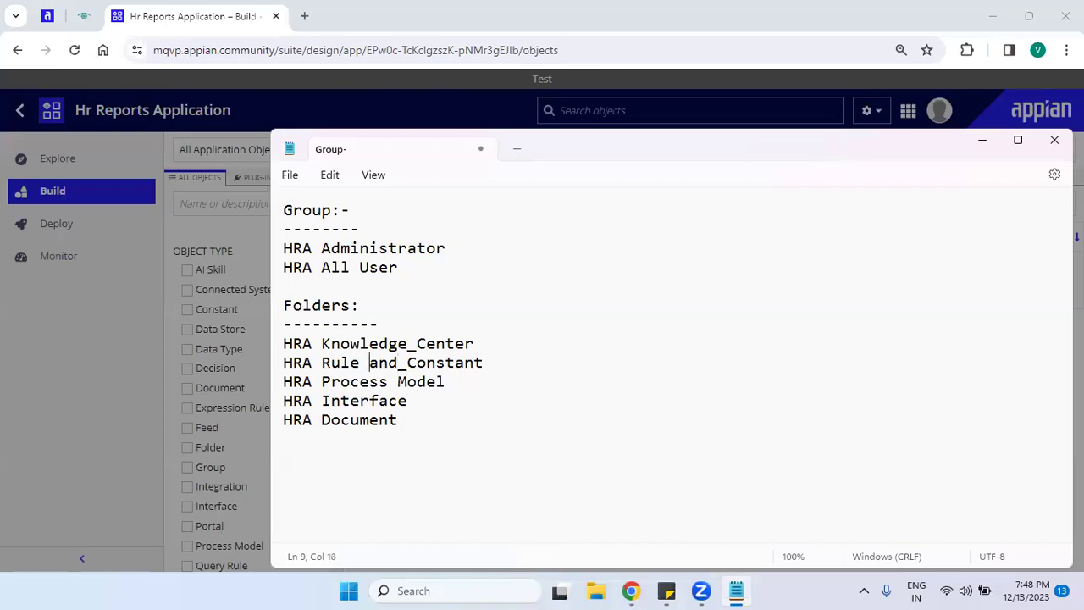
pyautogui.press('BackSpace')
pyautogui.write('_')
# Fix the misplaced underscores so the line reads Rule_and_Constant.
pyautogui.click(362, 365)
pyautogui.press('Delete')
pyautogui.click(398, 363)
pyautogui.press('Delete')
pyautogui.press('BackSpace')
pyautogui.write('_')
pyautogui.press('Left')
pyautogui.press('Left')
pyautogui.press('Left')
pyautogui.press('Left')
pyautogui.press('BackSpace')
pyautogui.write('_')
# Select the group and folder names, then add a new empty line after HRA Document.
pyautogui.click(361, 366)
pyautogui.moveTo(415, 420); pyautogui.dragTo(265, 258)
pyautogui.click(435, 430)
pyautogui.press('Return')
pyautogui.write('proc')
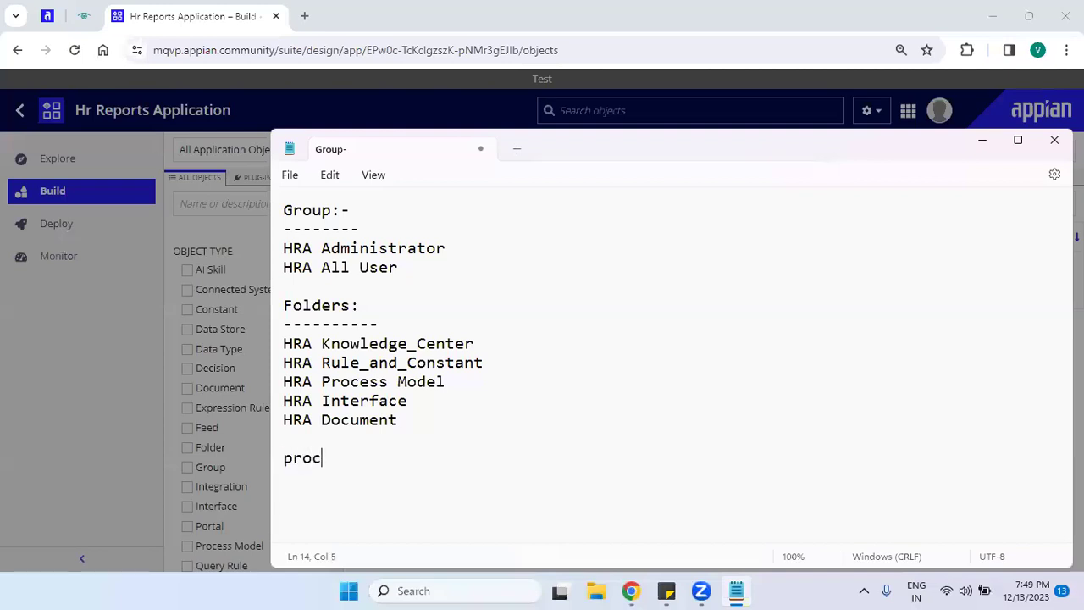
pyautogui.write('essModel')
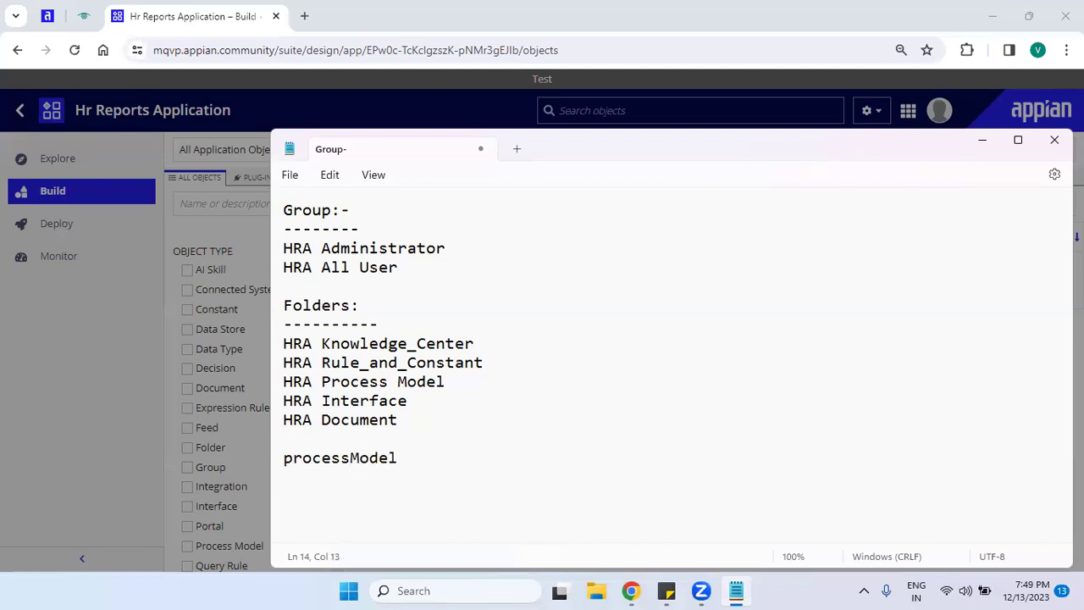
pyautogui.press('Left')
pyautogui.press('Left')
pyautogui.press('Left')
pyautogui.press('Right')
pyautogui.press('Right')
pyautogui.press('Right')
pyautogui.press('Home')
pyautogui.hotkey('shift', 'End')
pyautogui.hotkey('ctrl', 'x')
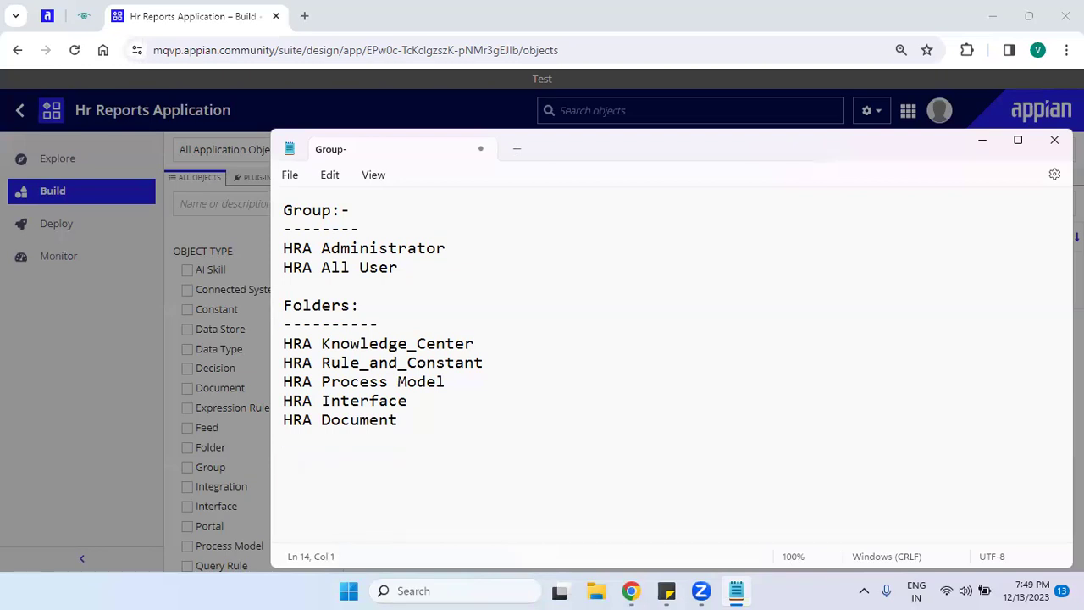
pyautogui.press('BackSpace')
pyautogui.press('BackSpace')
# Copy 'Administrator' from the notes into the group name, making HRA Administrator.
pyautogui.click(431, 323)
pyautogui.moveTo(415, 418); pyautogui.dragTo(283, 196)
pyautogui.click(985, 141)
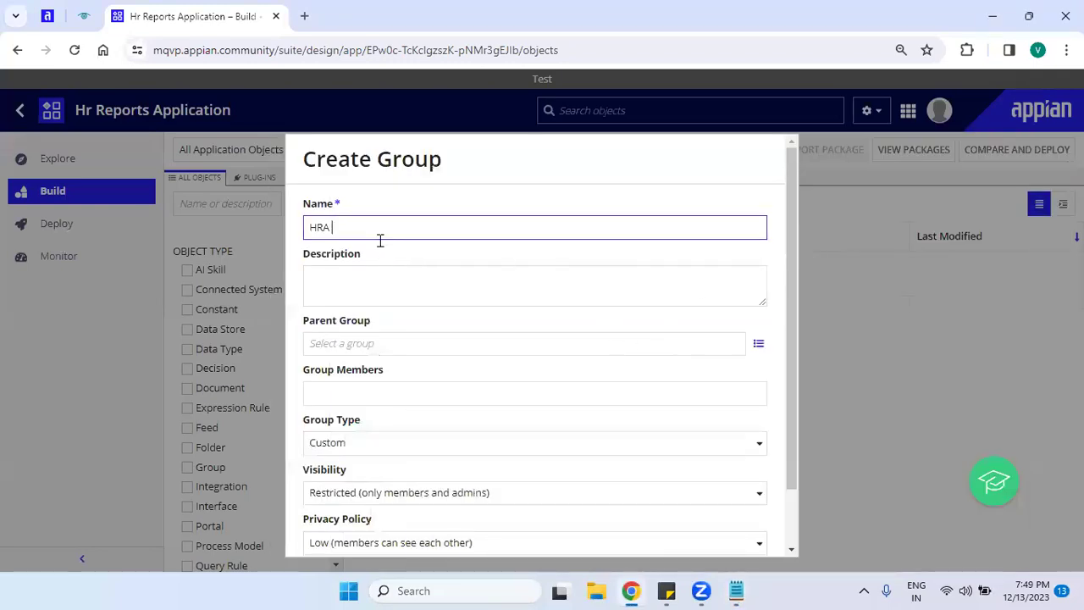
pyautogui.hotkey('alt', 'Tab')
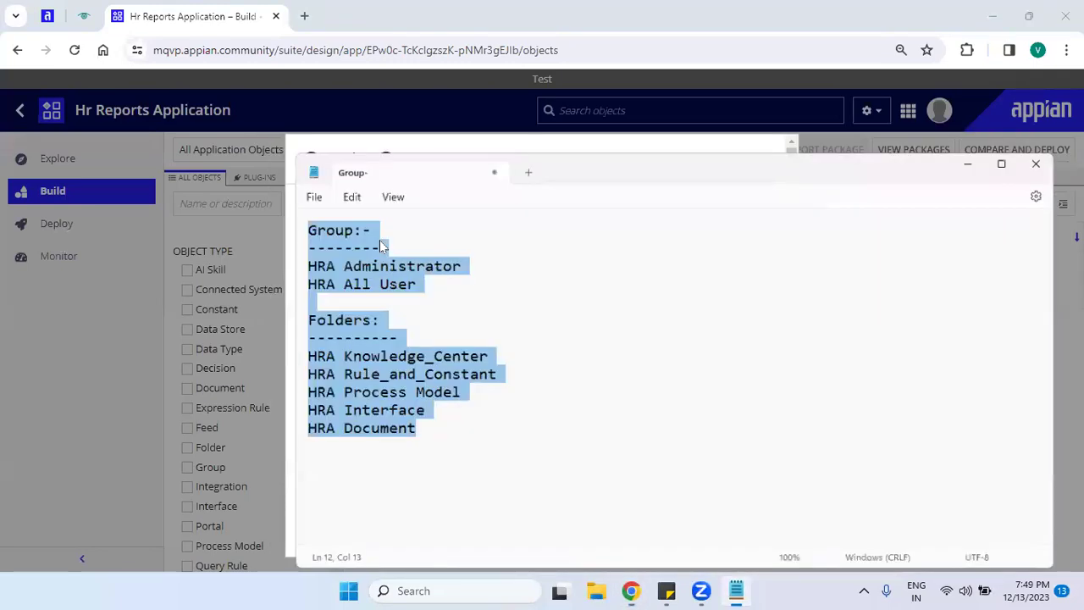
pyautogui.hotkey('alt', 'Tab')
pyautogui.hotkey('alt', 'Tab')
pyautogui.click(393, 248)
pyautogui.doubleClick(392, 248)
pyautogui.hotkey('alt', 'Tab')
pyautogui.hotkey('ctrl', 'v')
# Copy the name HRA Administrator into the group Description field.
pyautogui.click(396, 298)
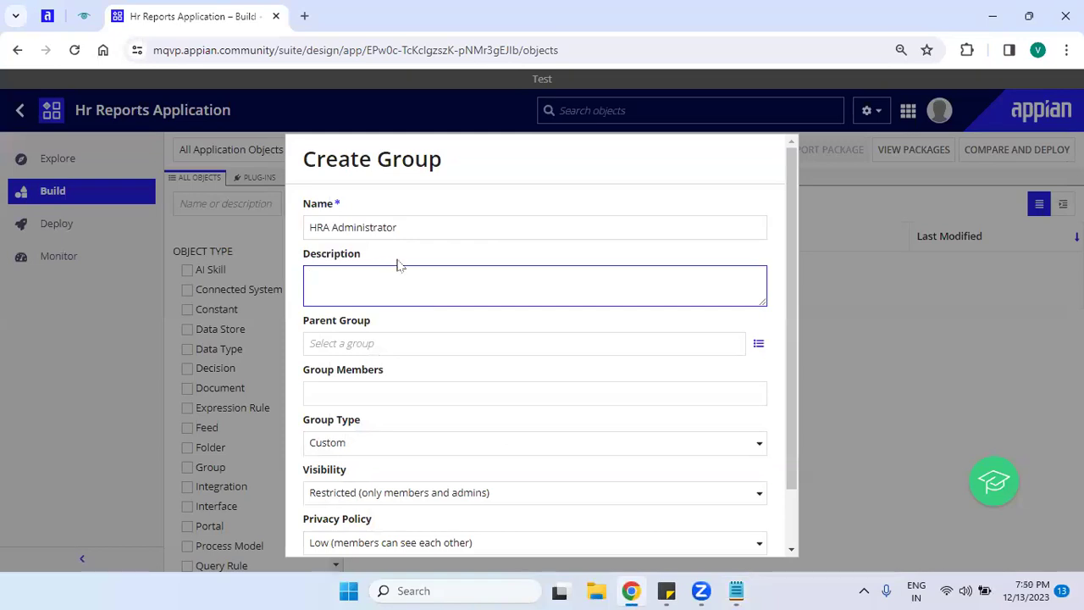
pyautogui.click(384, 228)
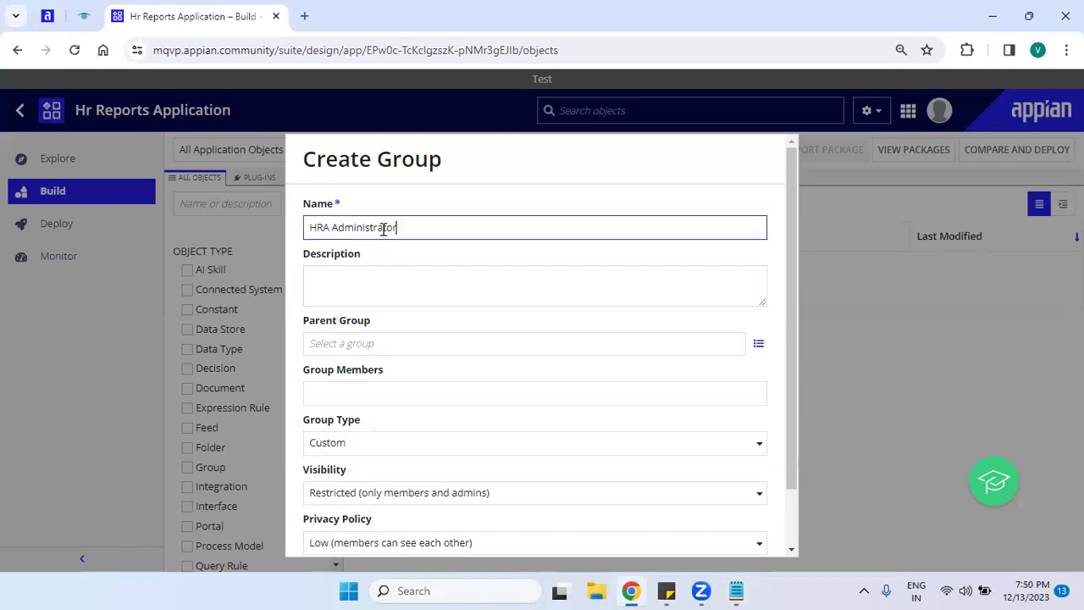
pyautogui.hotkey('ctrl', 'a')
pyautogui.hotkey('ctrl', 'c')
pyautogui.click(363, 284)
pyautogui.hotkey('ctrl', 'v')
# Try adding a suggested user as a group member, then remove that member again.
pyautogui.click(305, 339)
pyautogui.moveTo(305, 324); pyautogui.dragTo(404, 387)
pyautogui.click(382, 398)
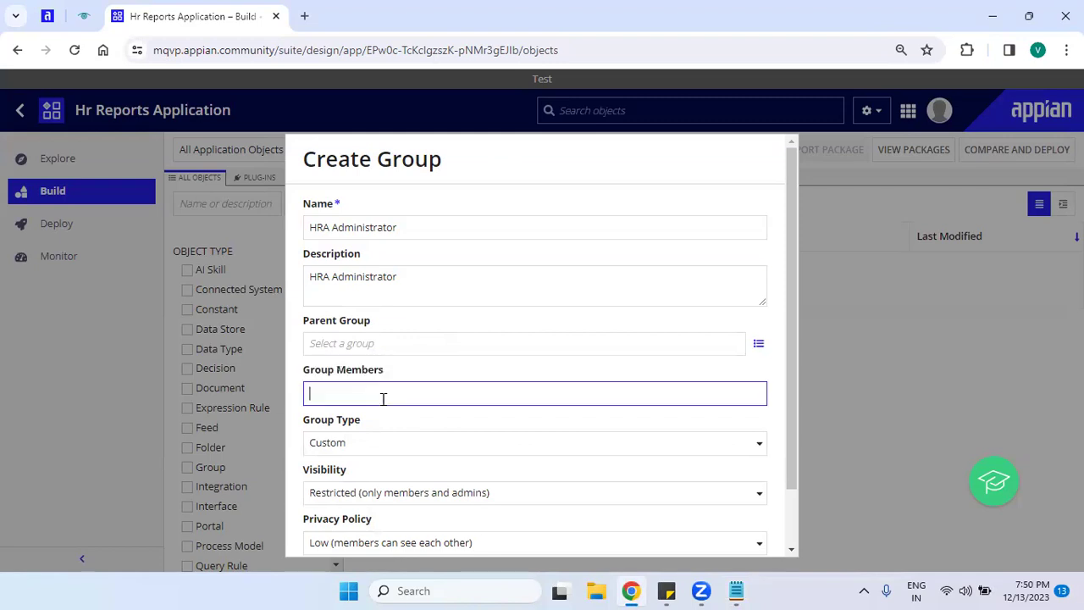
pyautogui.click(455, 430)
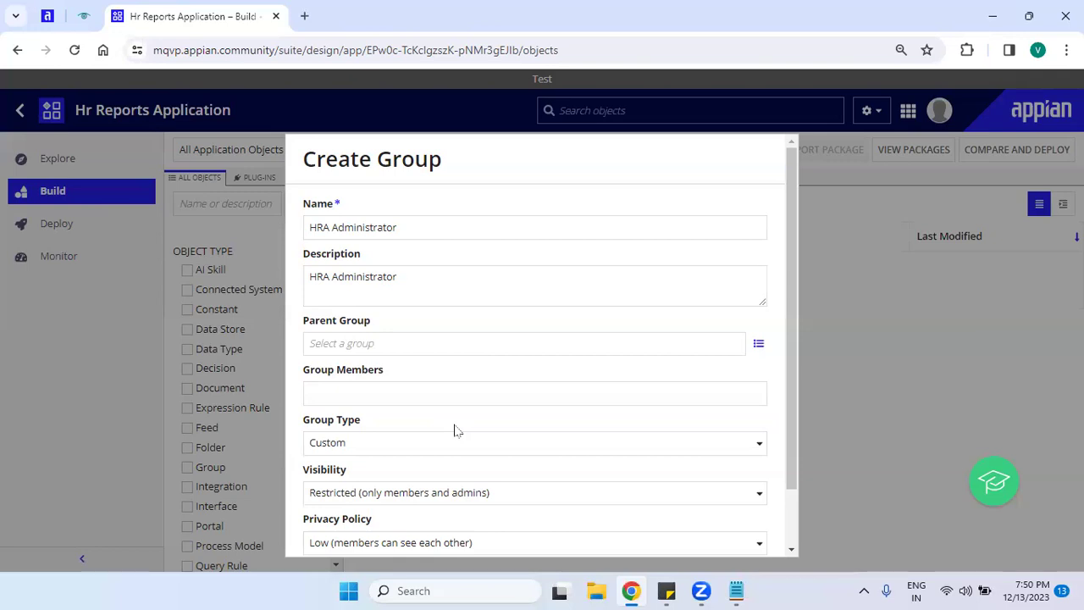
pyautogui.click(412, 396)
pyautogui.write('anil')
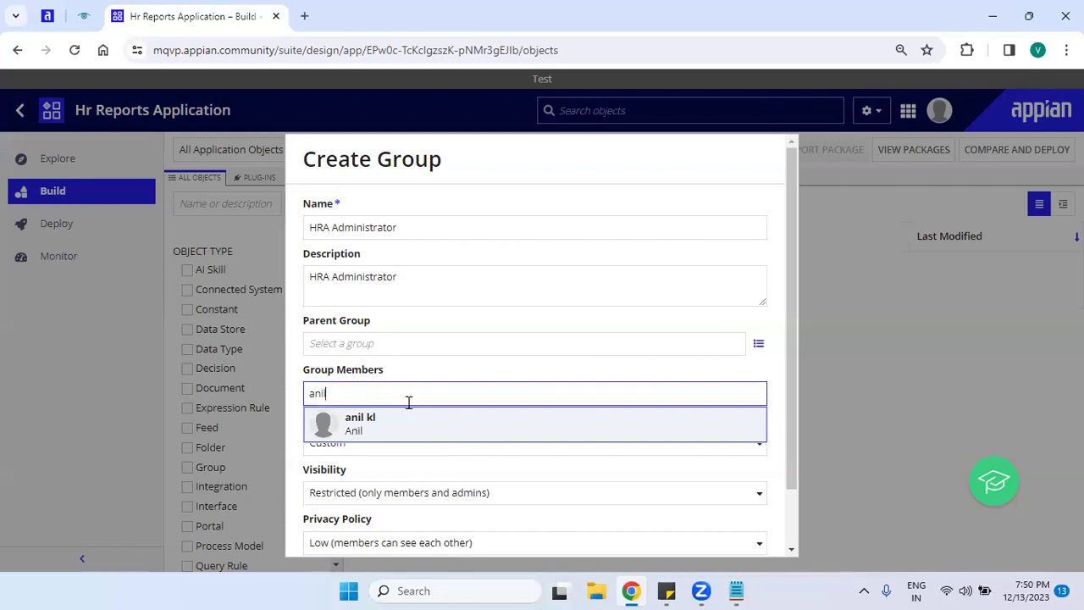
pyautogui.click(408, 427)
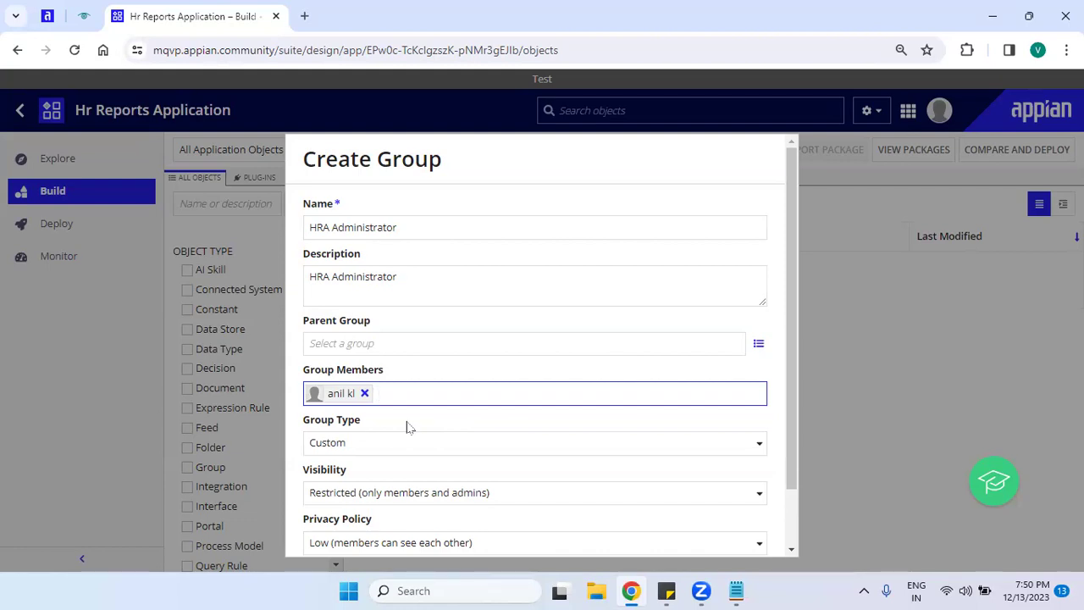
pyautogui.click(365, 393)
# Review the group name, description and members fields of the form.
pyautogui.click(417, 229)
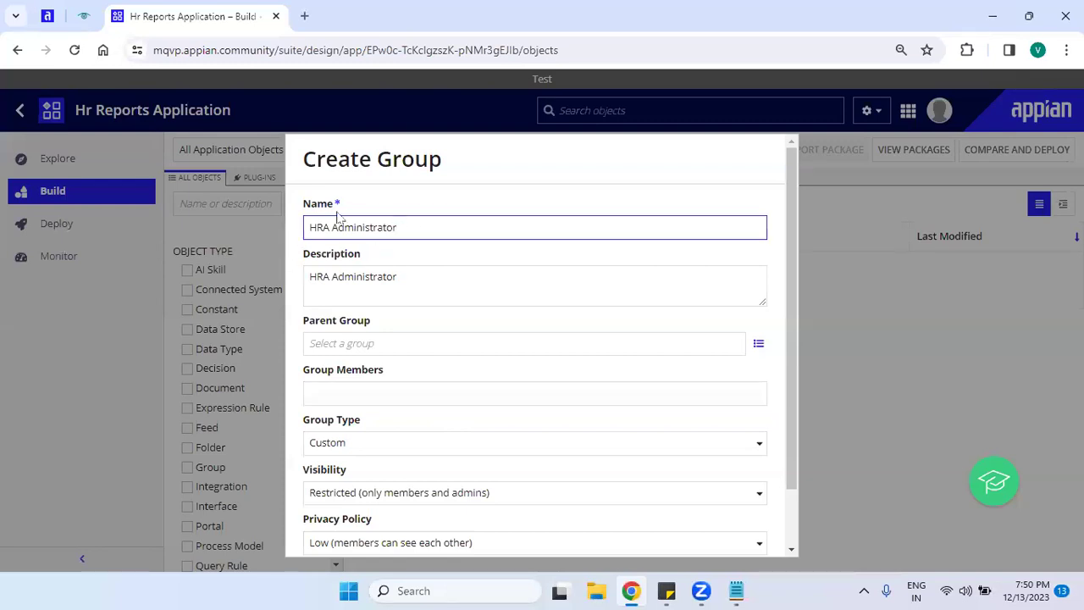
pyautogui.moveTo(403, 226); pyautogui.dragTo(290, 232)
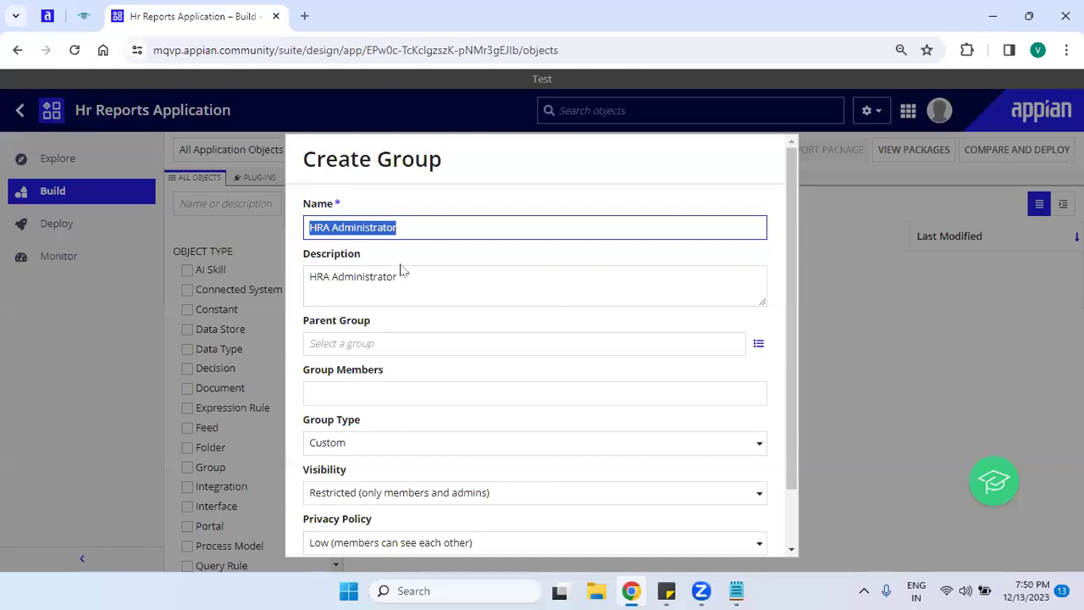
pyautogui.click(403, 269)
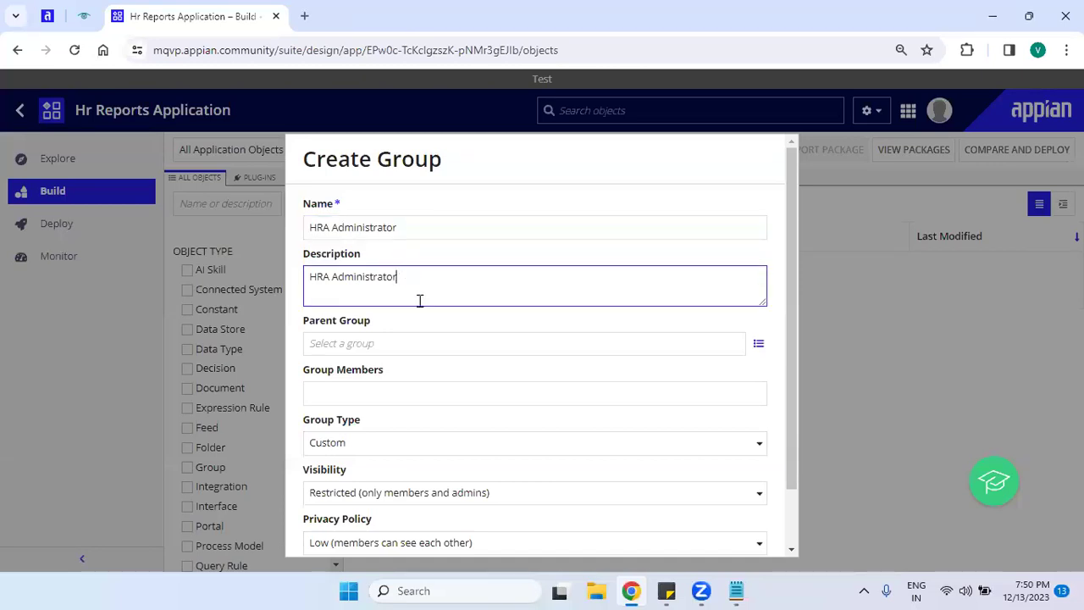
pyautogui.click(432, 406)
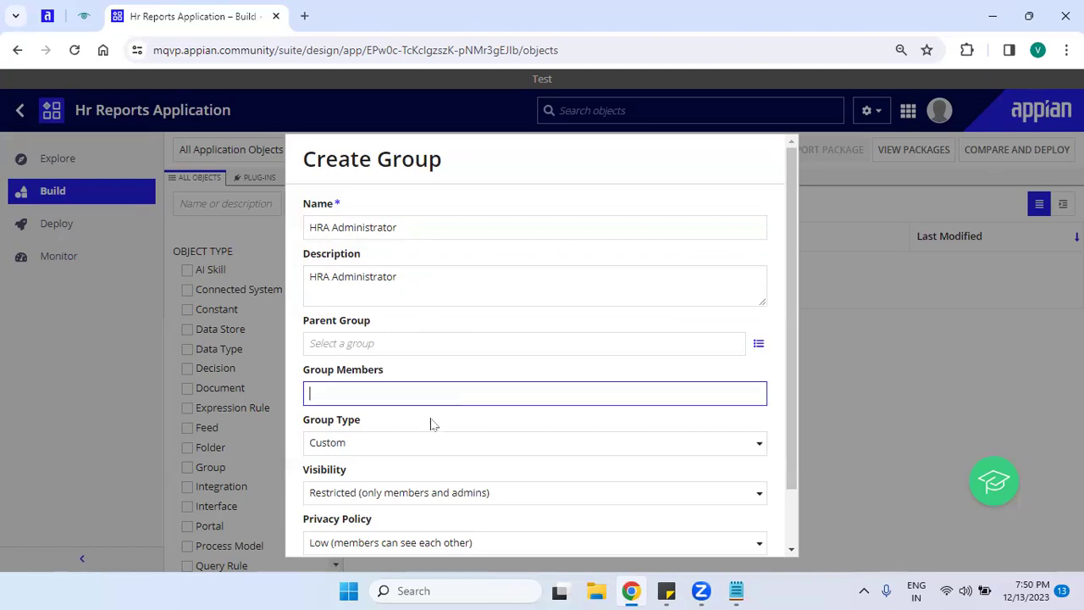
# Show the Group Type options for HRA Administrator, closing and reopening the list once.
pyautogui.click(392, 446)
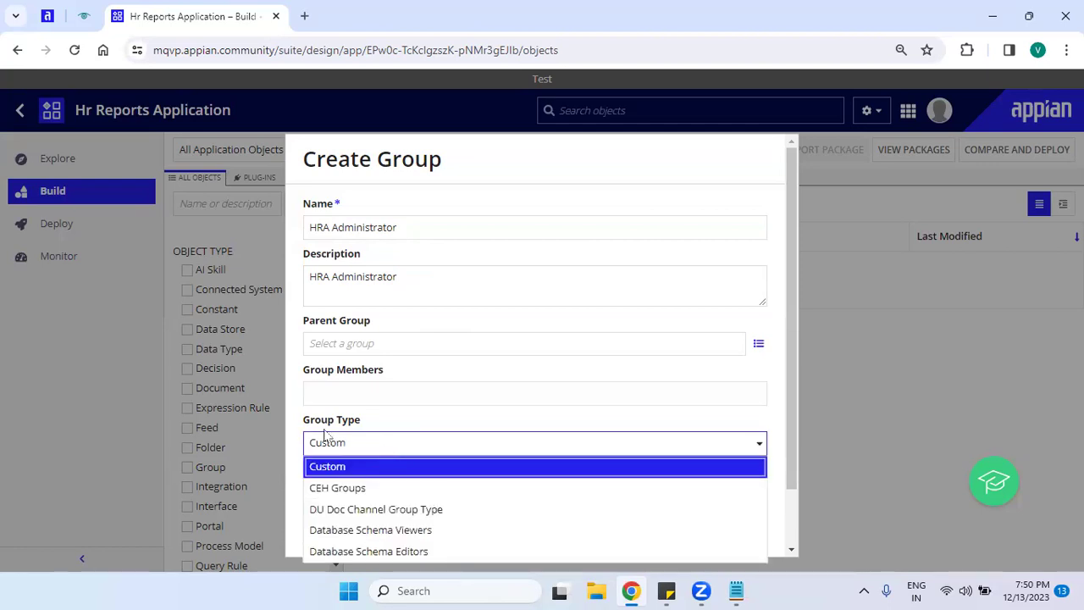
pyautogui.moveTo(302, 427); pyautogui.dragTo(369, 426)
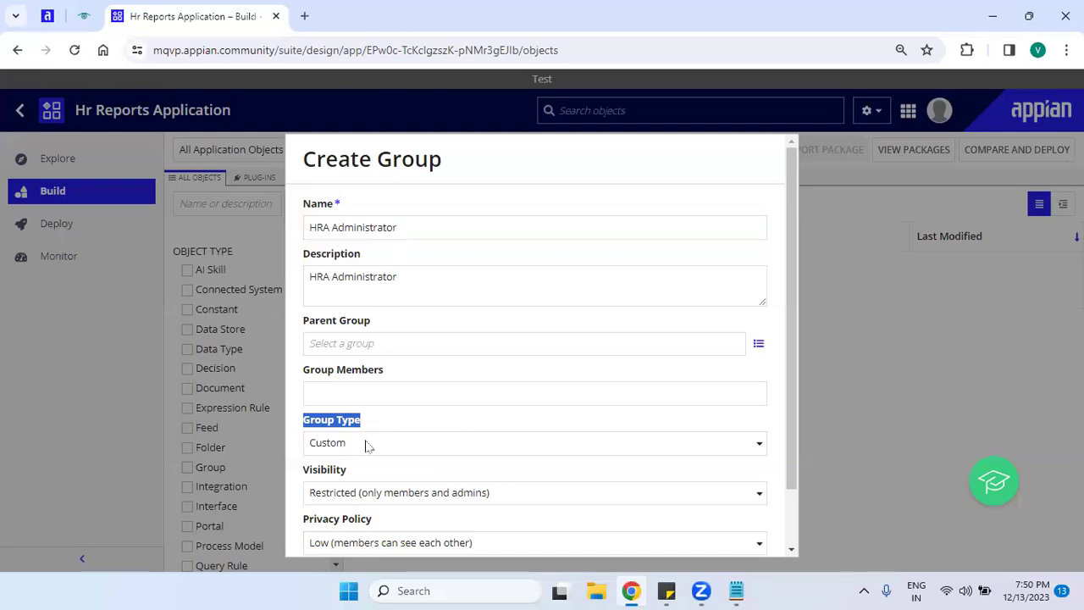
pyautogui.click(368, 444)
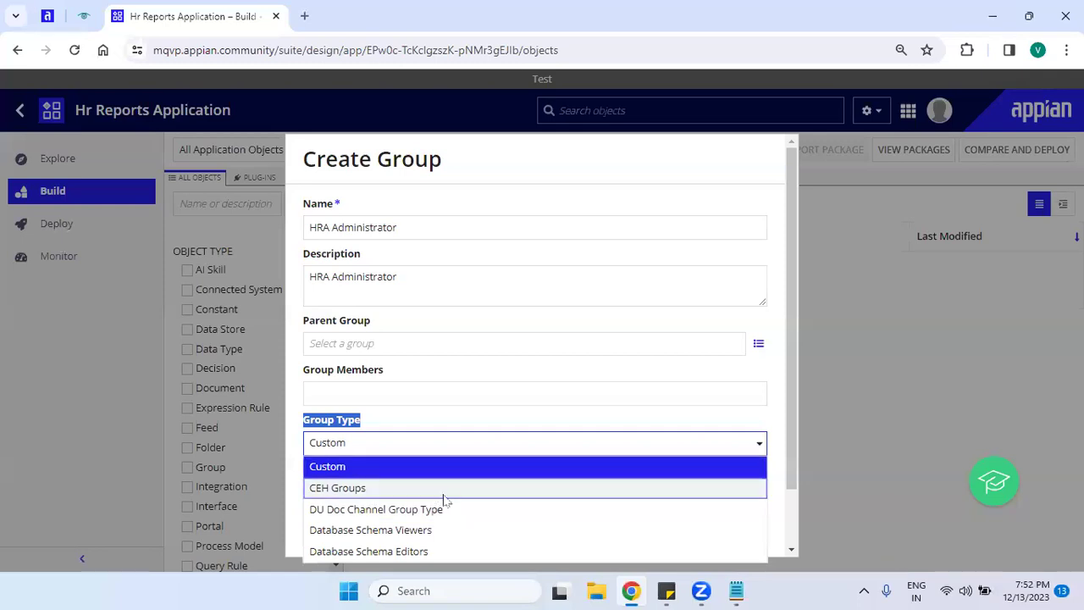
# Leave Custom as the group type so Restricted visibility and Low privacy policy appear.
pyautogui.moveTo(790, 385); pyautogui.dragTo(773, 474)
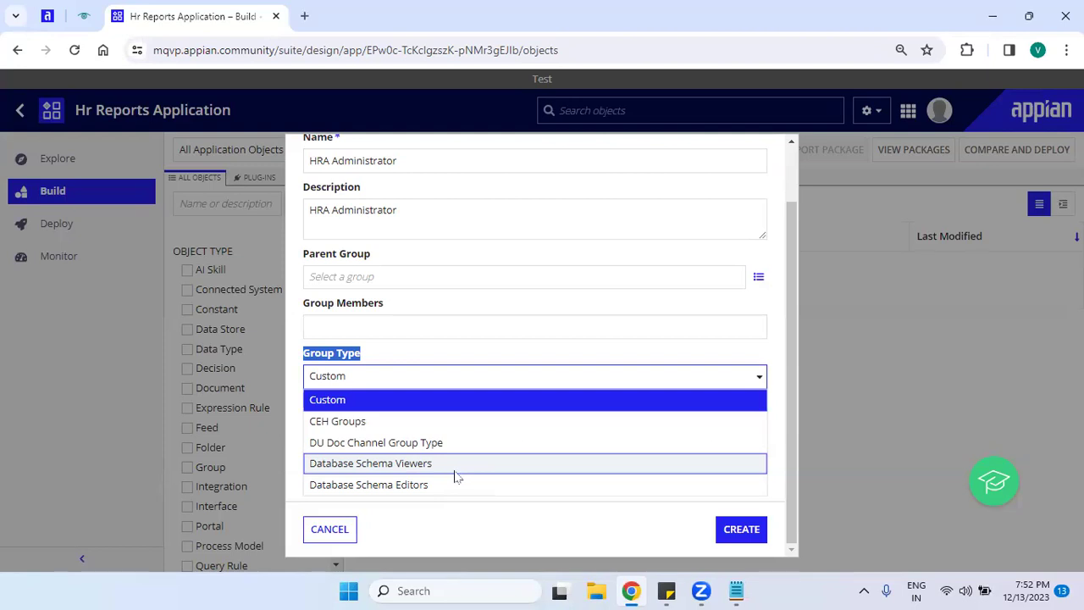
pyautogui.click(439, 411)
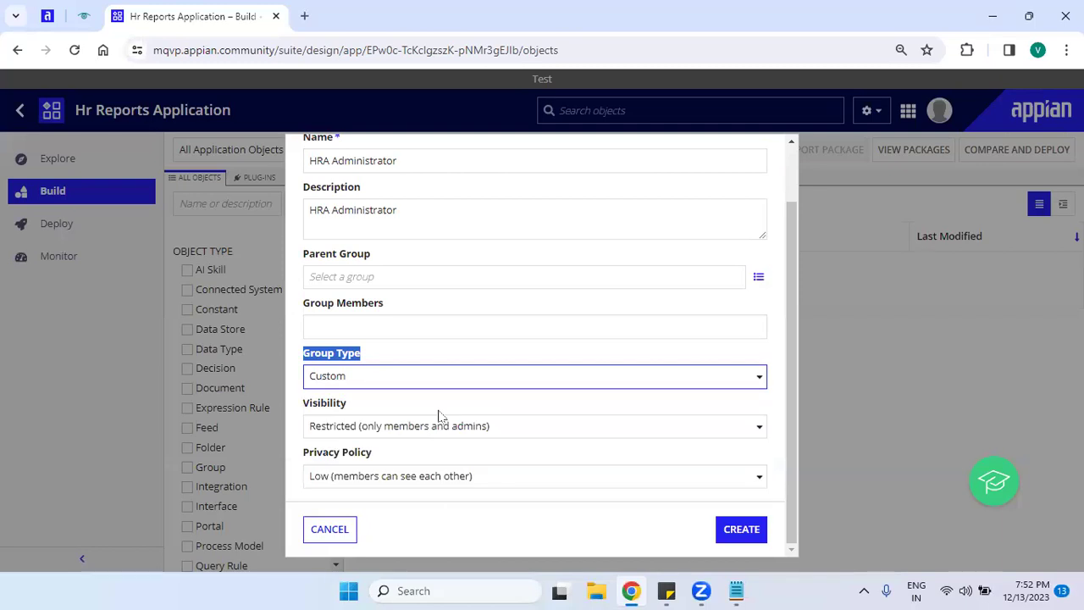
pyautogui.click(440, 414)
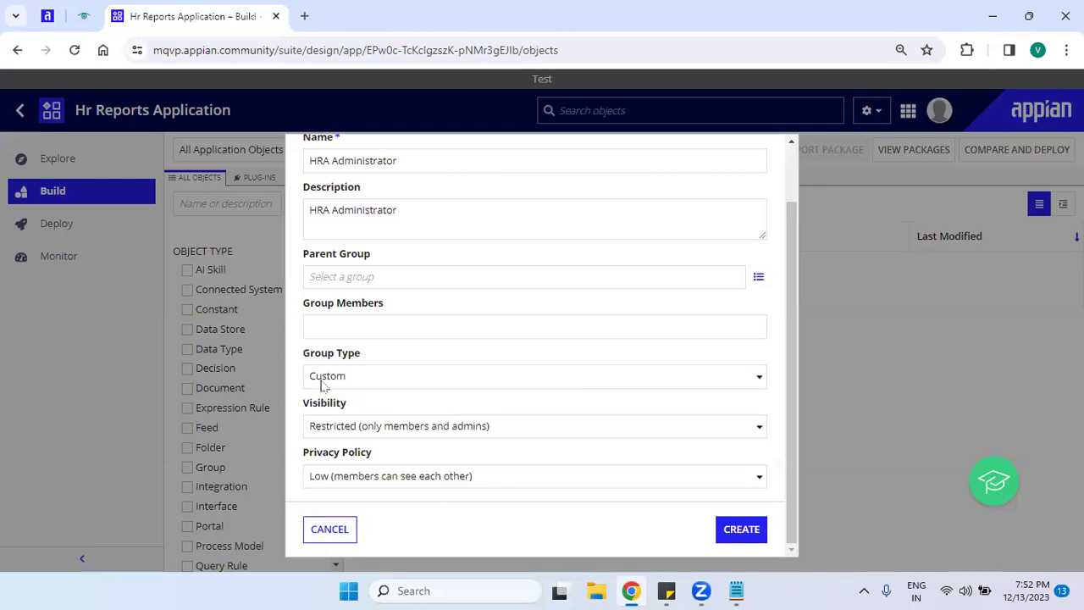
pyautogui.moveTo(301, 412); pyautogui.dragTo(372, 409)
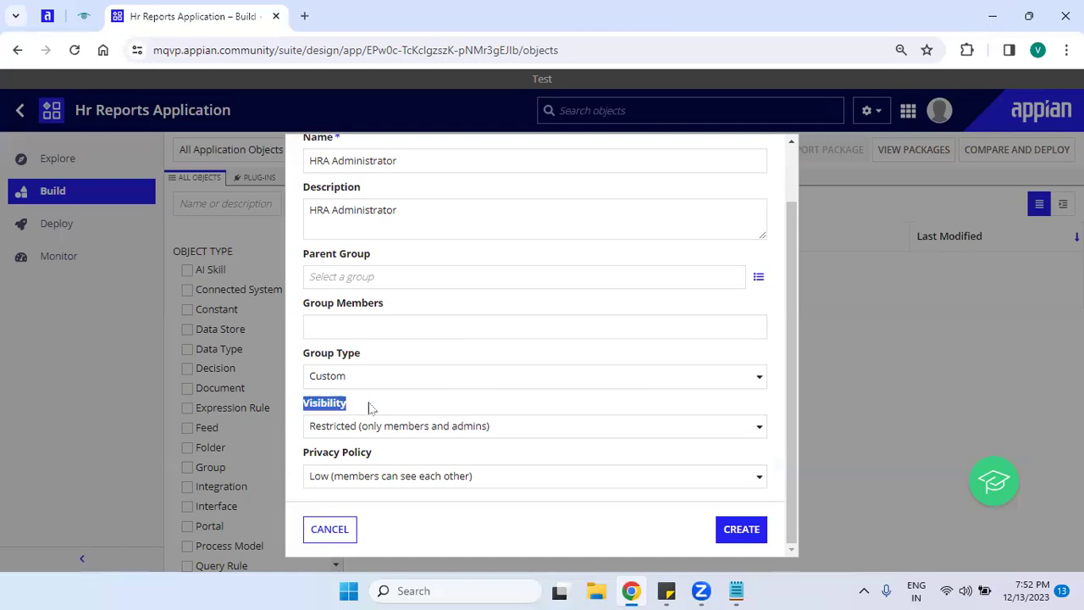
pyautogui.click(533, 433)
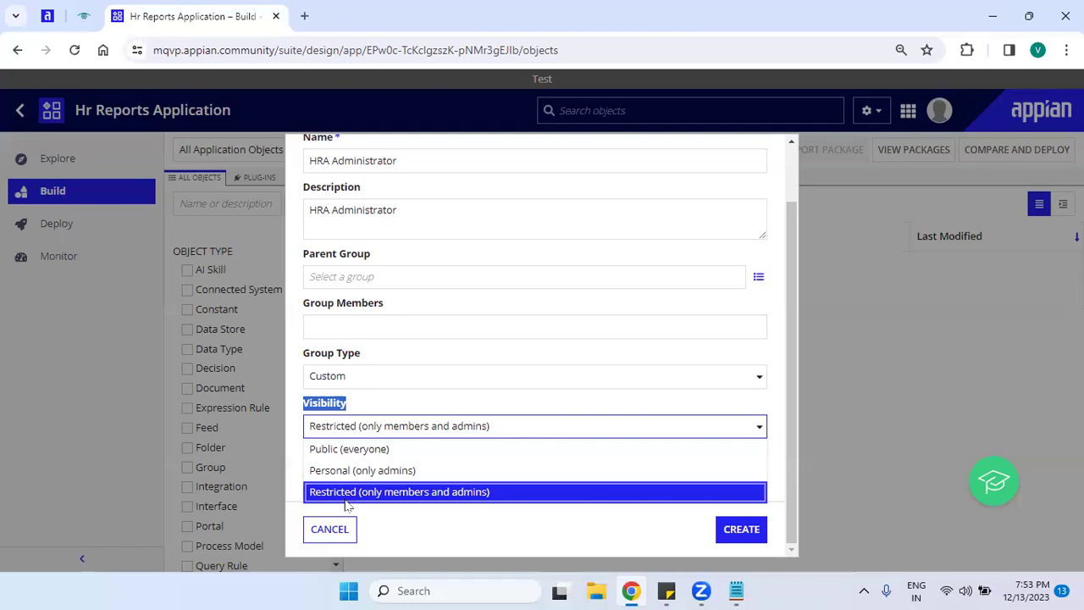
pyautogui.click(401, 492)
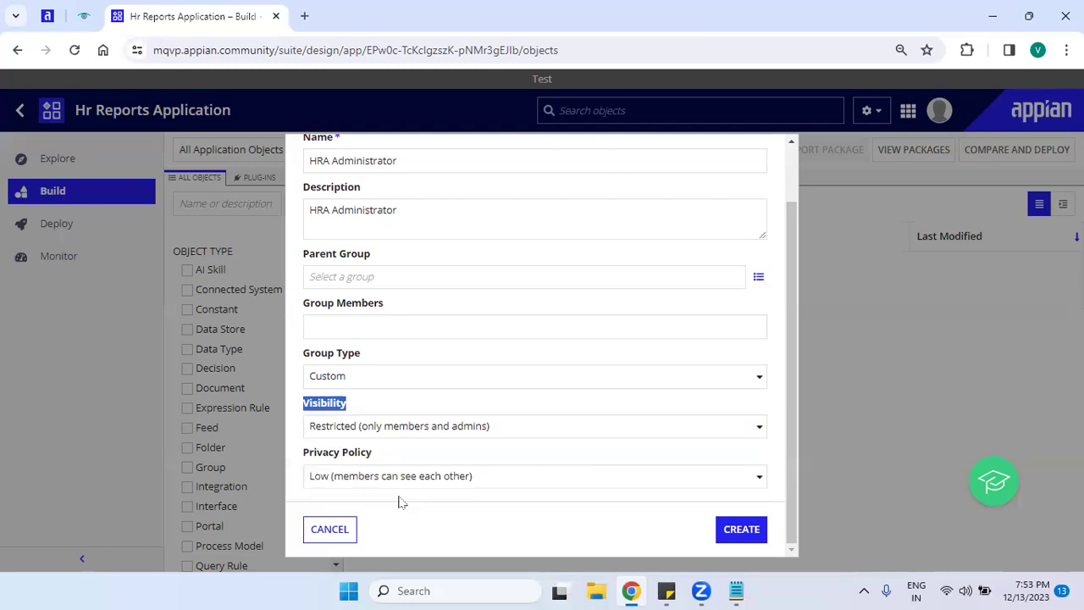
pyautogui.click(392, 427)
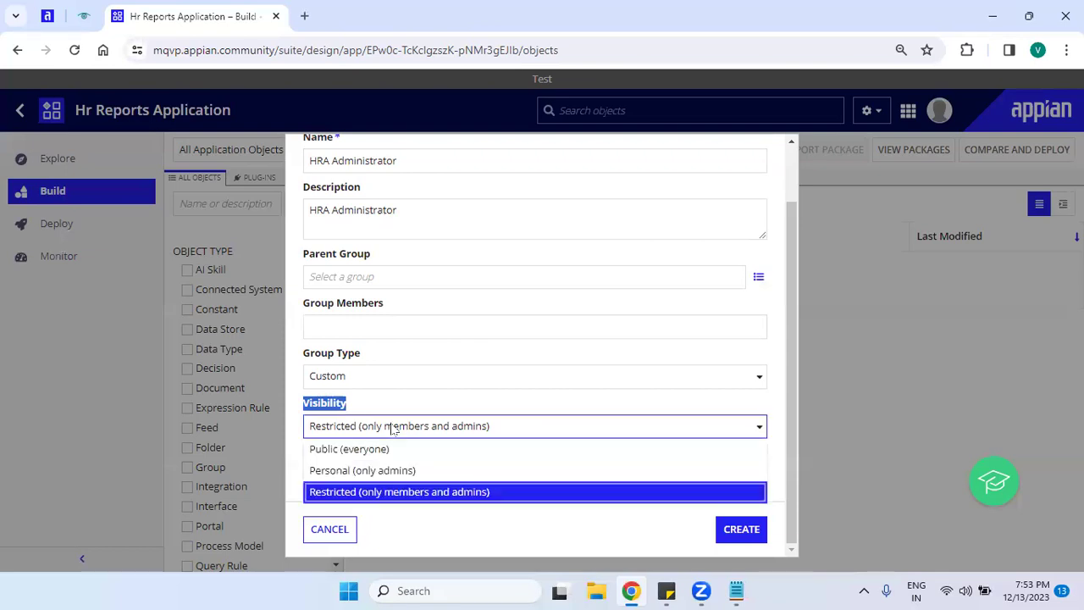
pyautogui.click(380, 451)
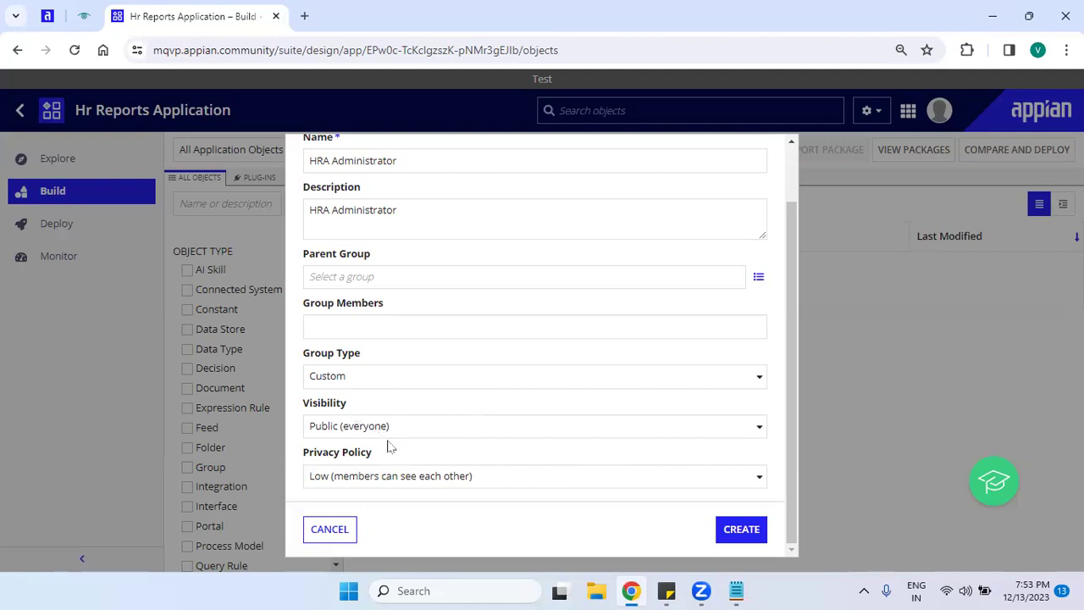
pyautogui.click(388, 428)
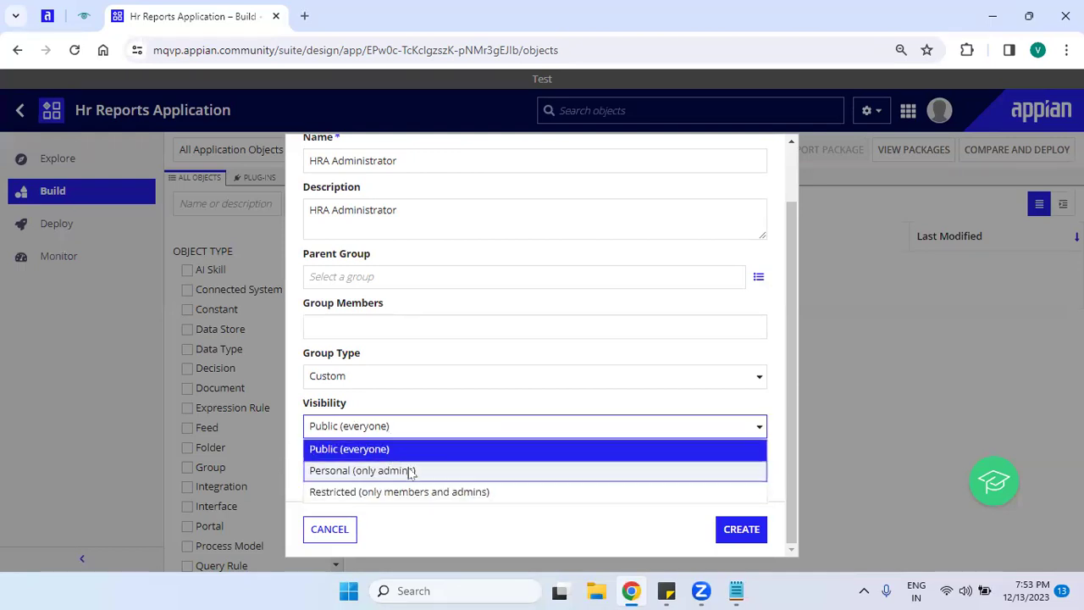
pyautogui.click(403, 470)
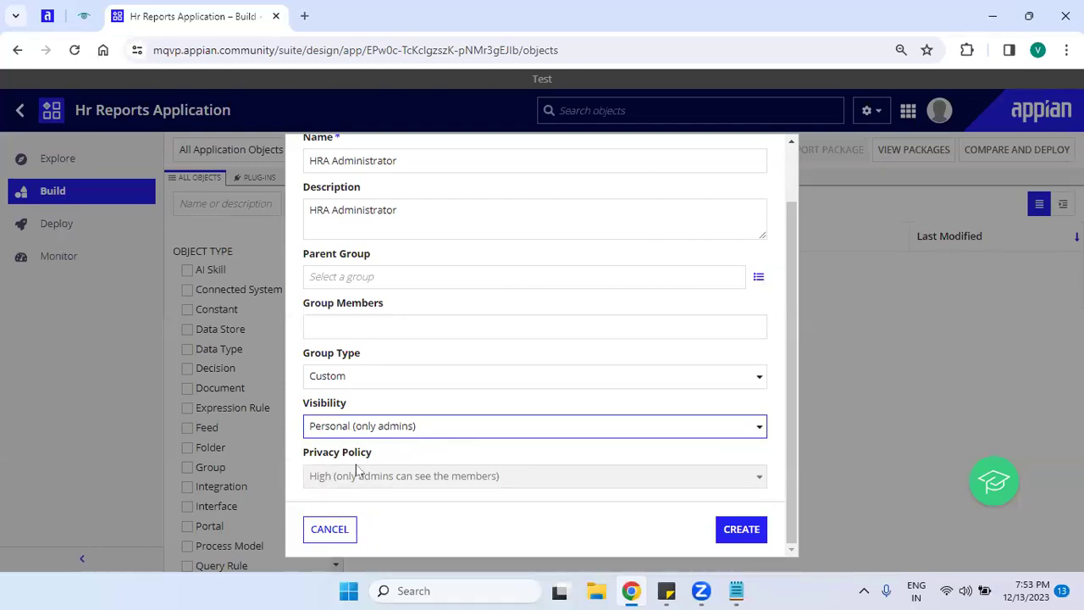
pyautogui.click(435, 428)
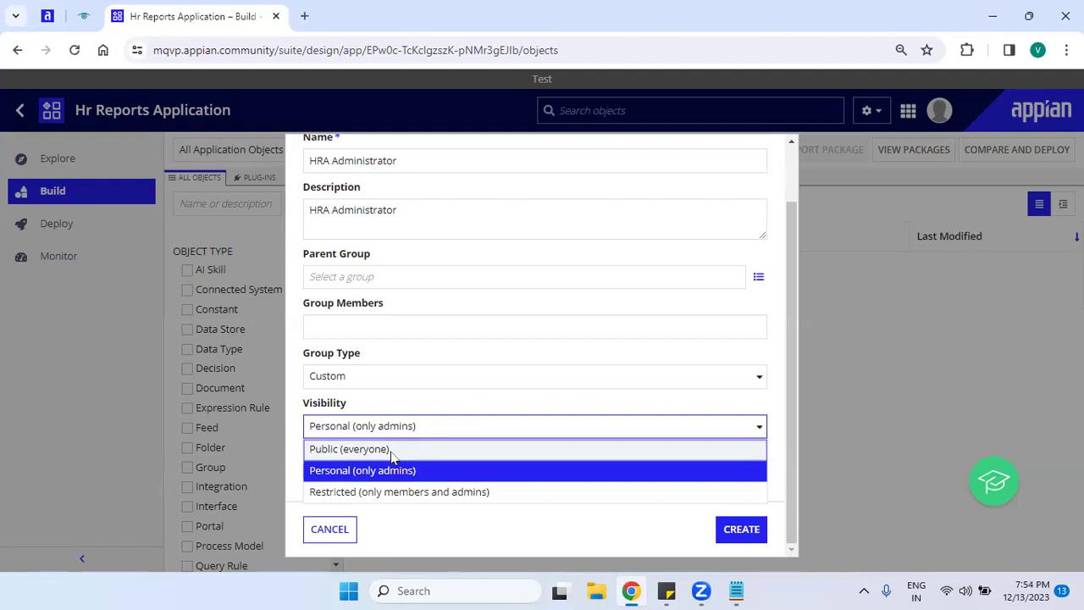
pyautogui.click(392, 454)
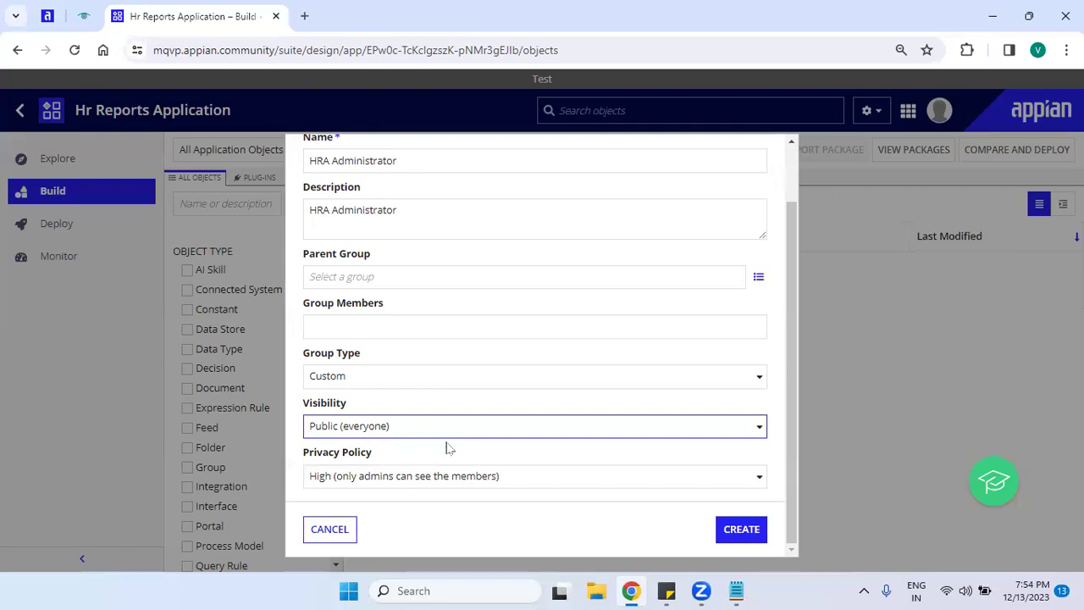
pyautogui.click(444, 431)
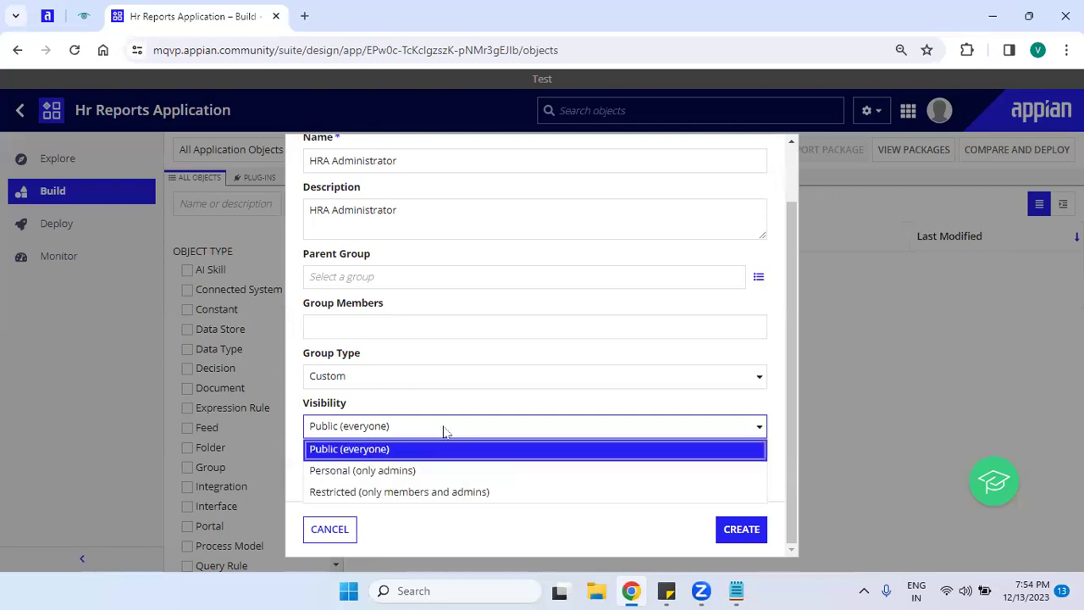
pyautogui.click(323, 495)
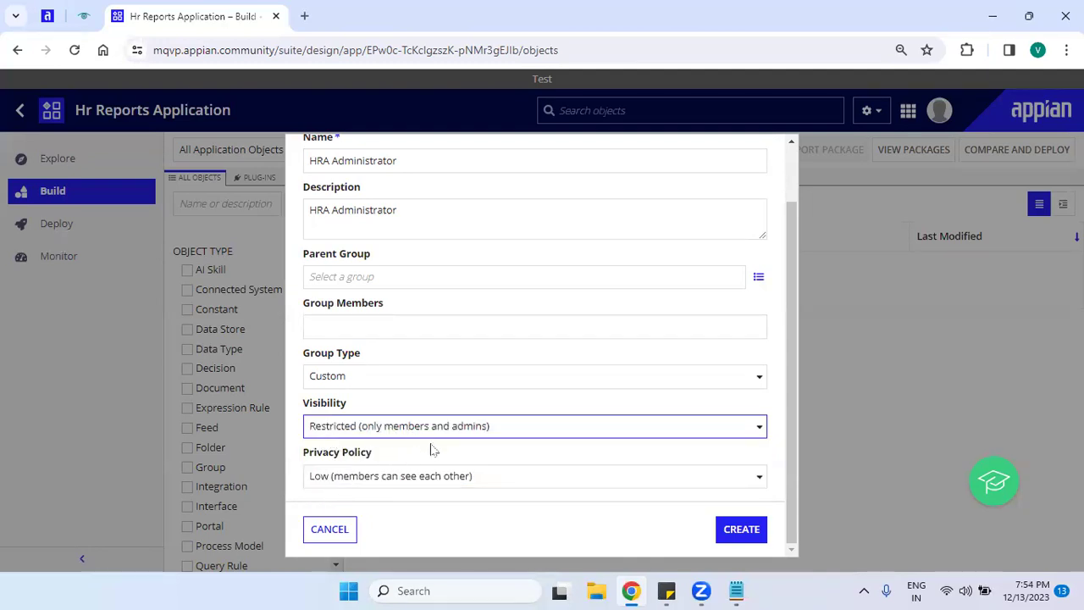
pyautogui.click(505, 446)
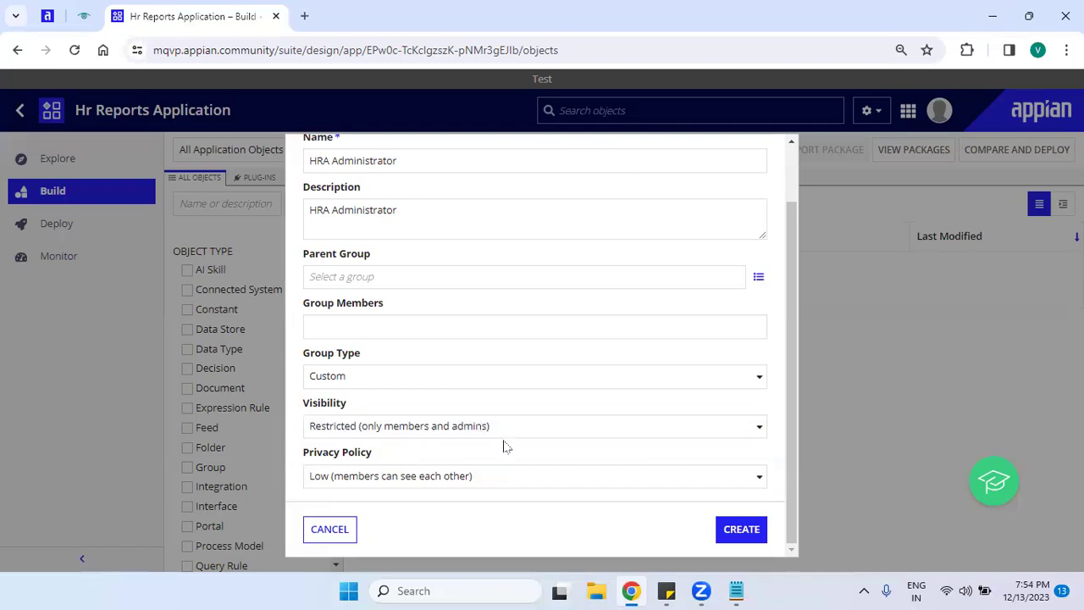
pyautogui.moveTo(295, 452); pyautogui.dragTo(415, 453)
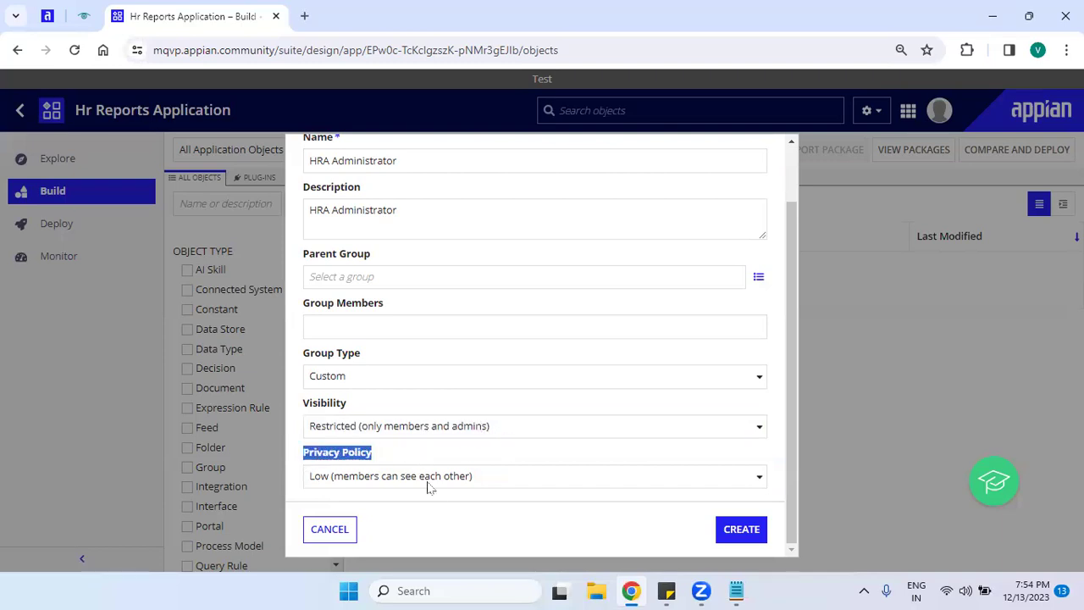
pyautogui.click(429, 510)
pyautogui.click(477, 477)
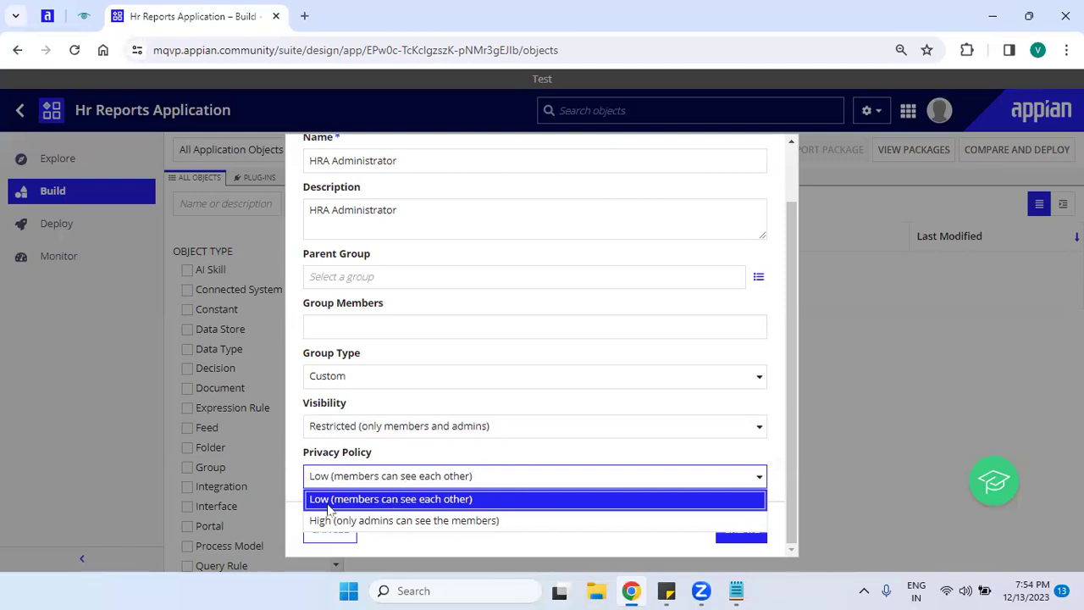
pyautogui.click(405, 500)
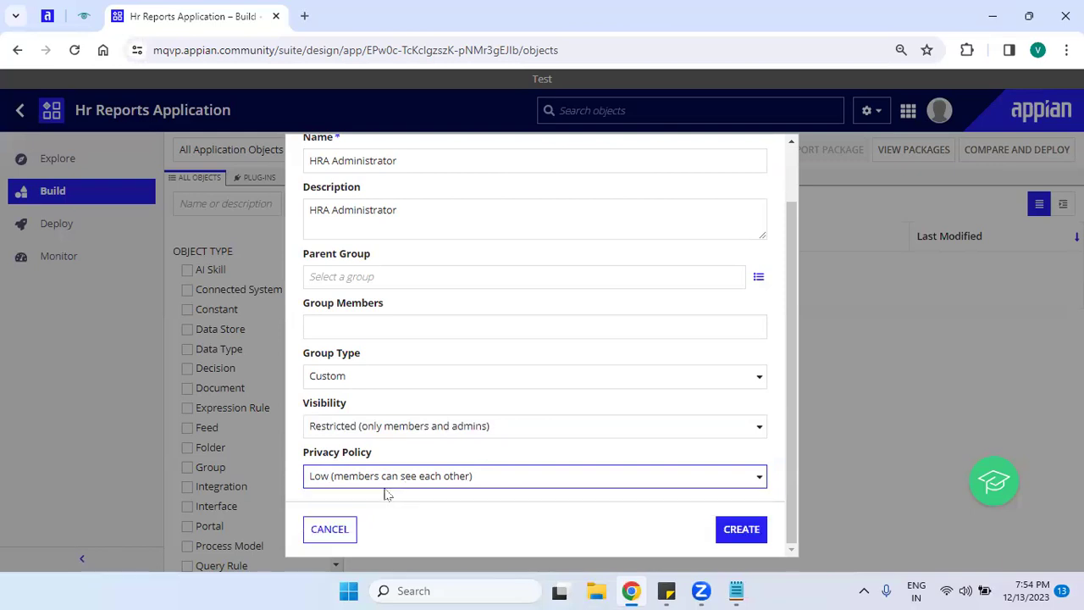
pyautogui.click(495, 487)
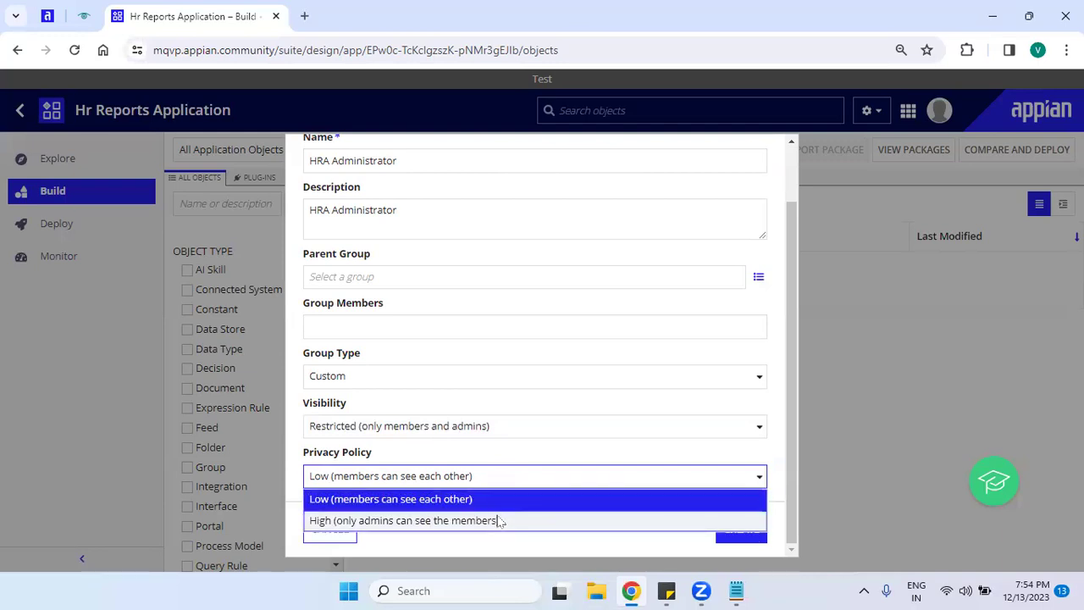
pyautogui.click(500, 520)
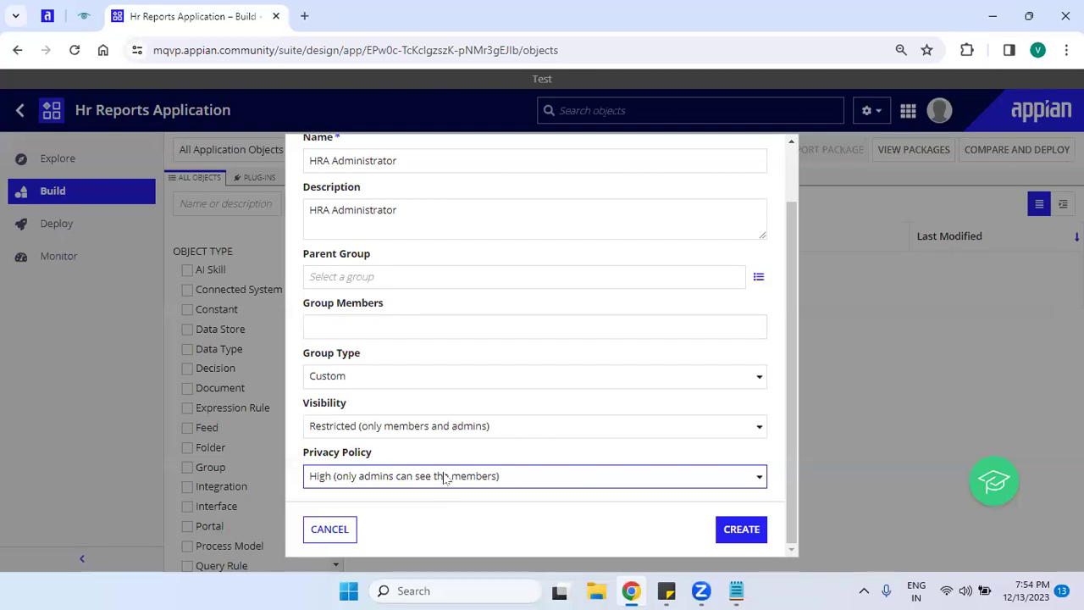
pyautogui.click(444, 477)
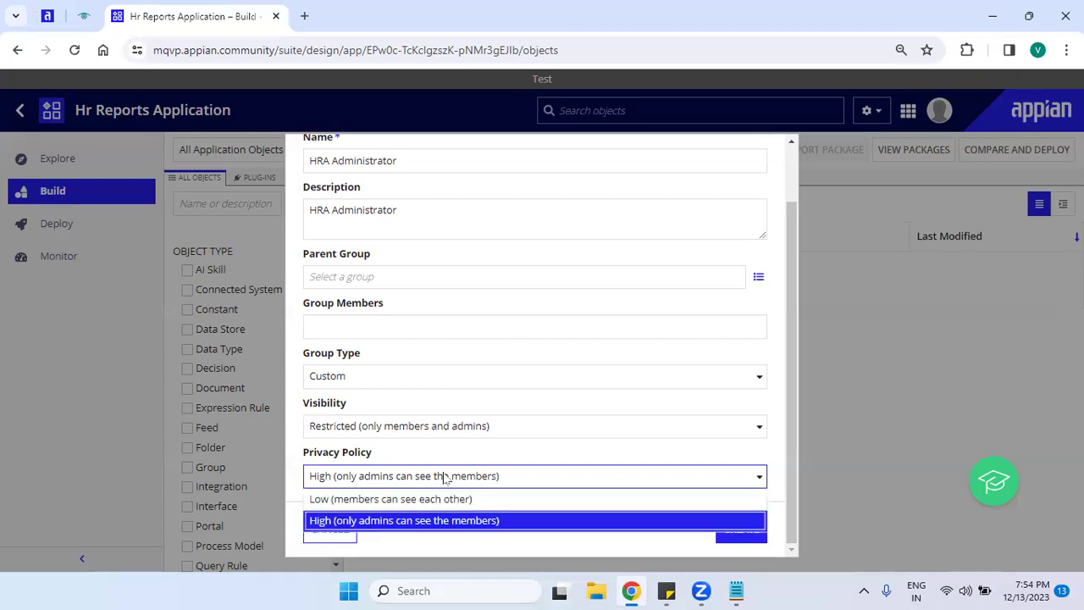
pyautogui.click(457, 499)
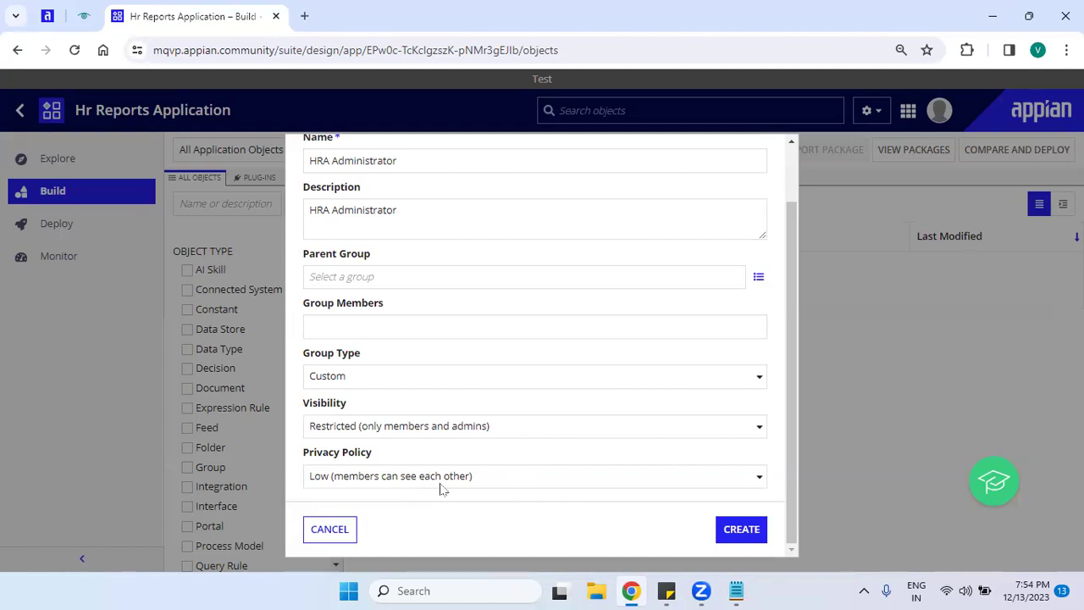
pyautogui.moveTo(796, 305); pyautogui.dragTo(770, 173)
pyautogui.moveTo(813, 244); pyautogui.dragTo(798, 352)
# Create the HRA Administrator group and add itself as a permission row.
pyautogui.click(741, 532)
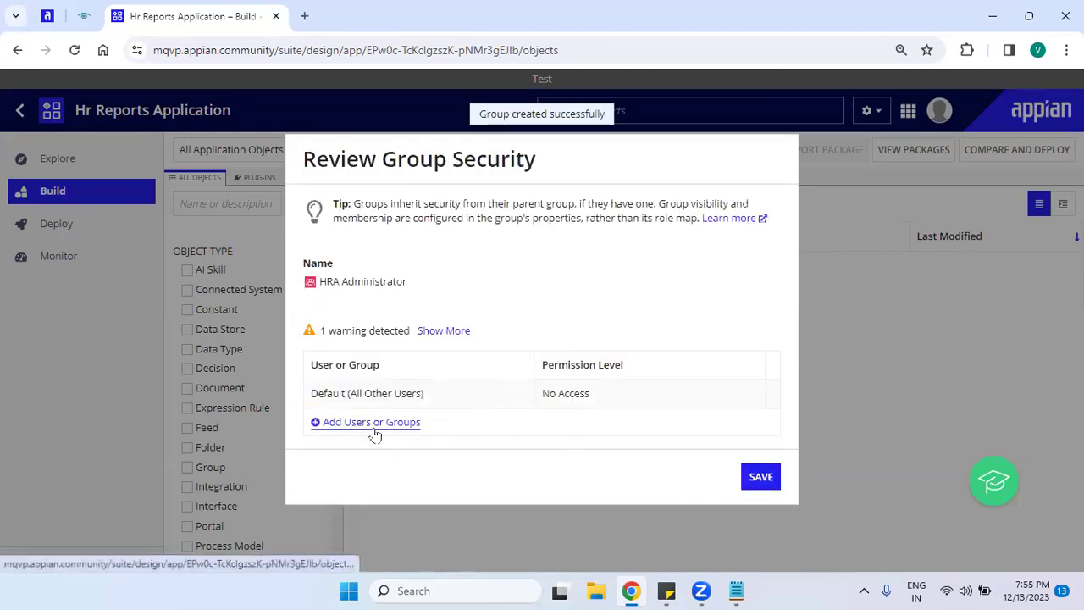
pyautogui.click(371, 426)
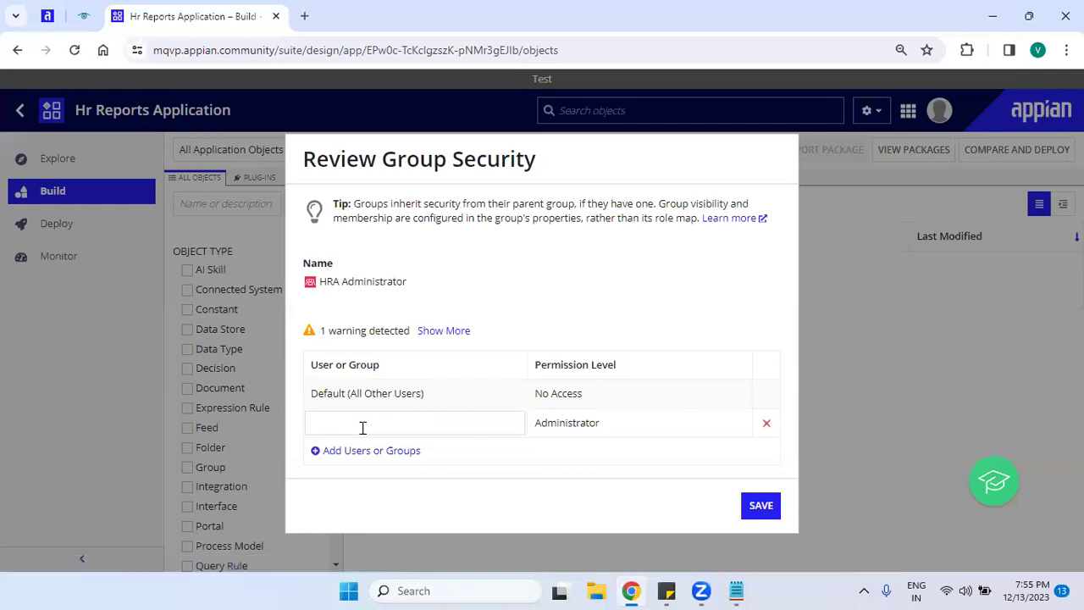
pyautogui.click(363, 427)
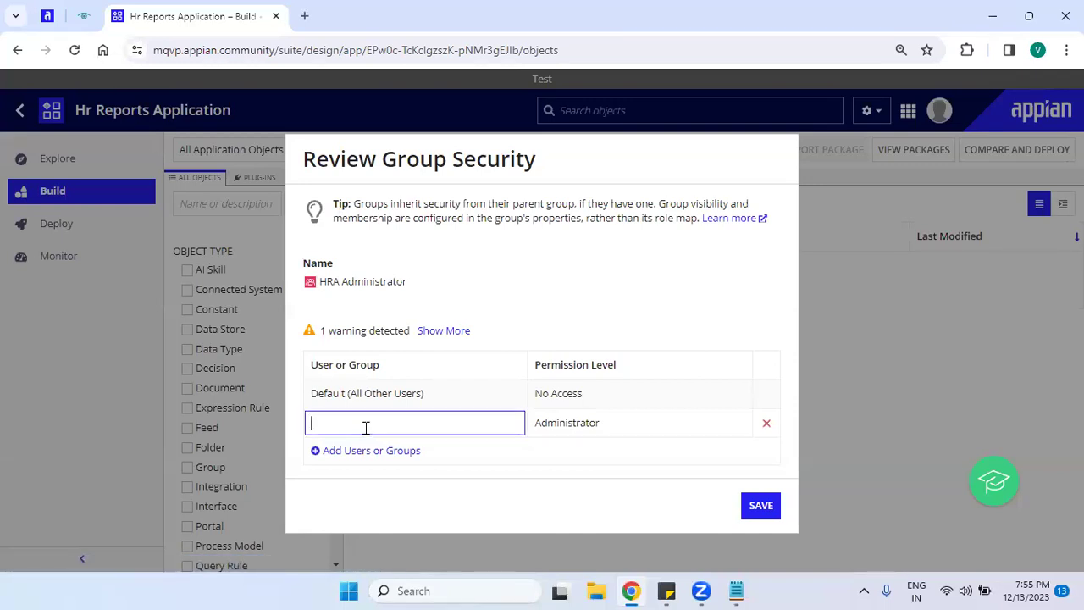
pyautogui.write('hra')
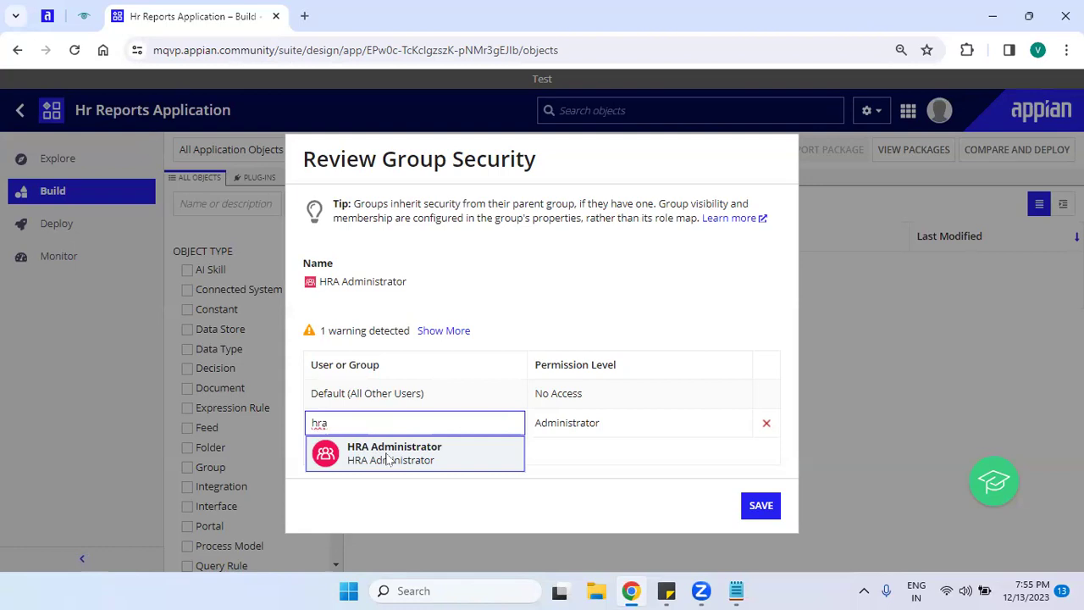
pyautogui.click(388, 455)
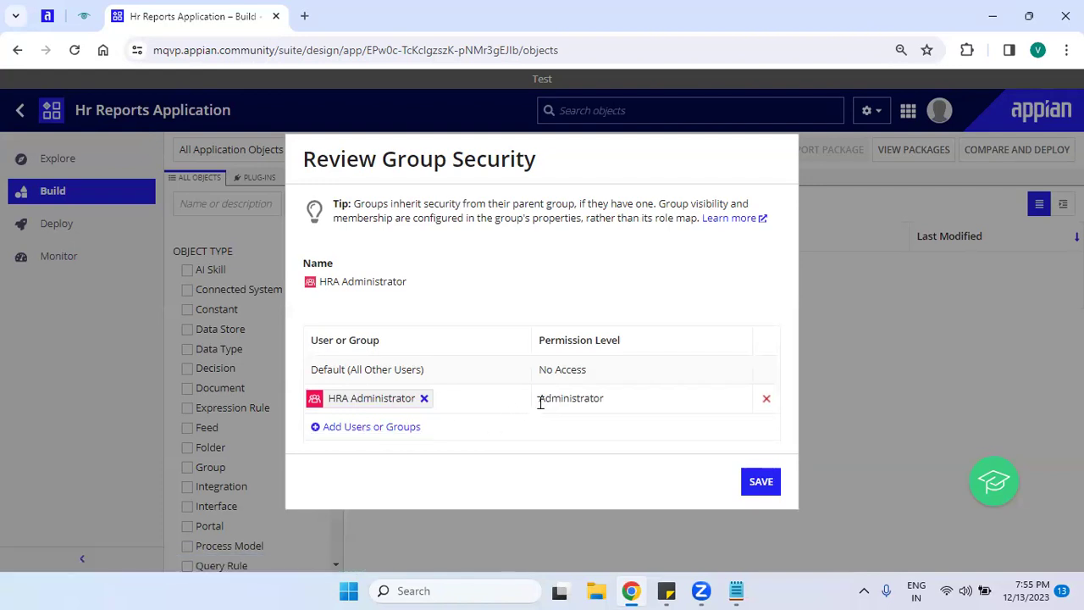
# Delete the extra empty permission row and save the group security.
pyautogui.click(407, 427)
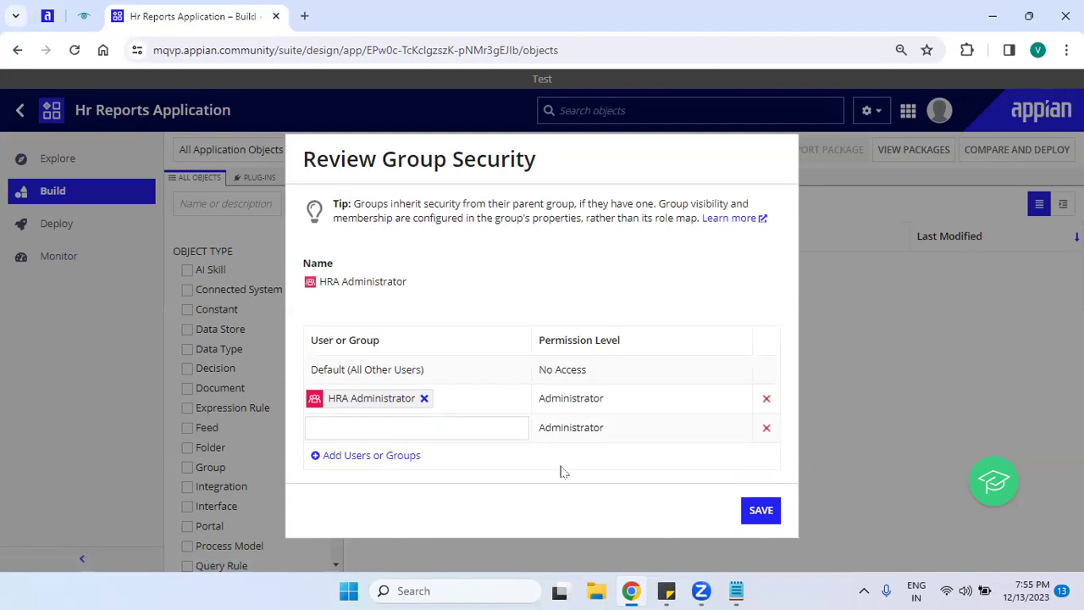
pyautogui.moveTo(540, 429); pyautogui.dragTo(636, 439)
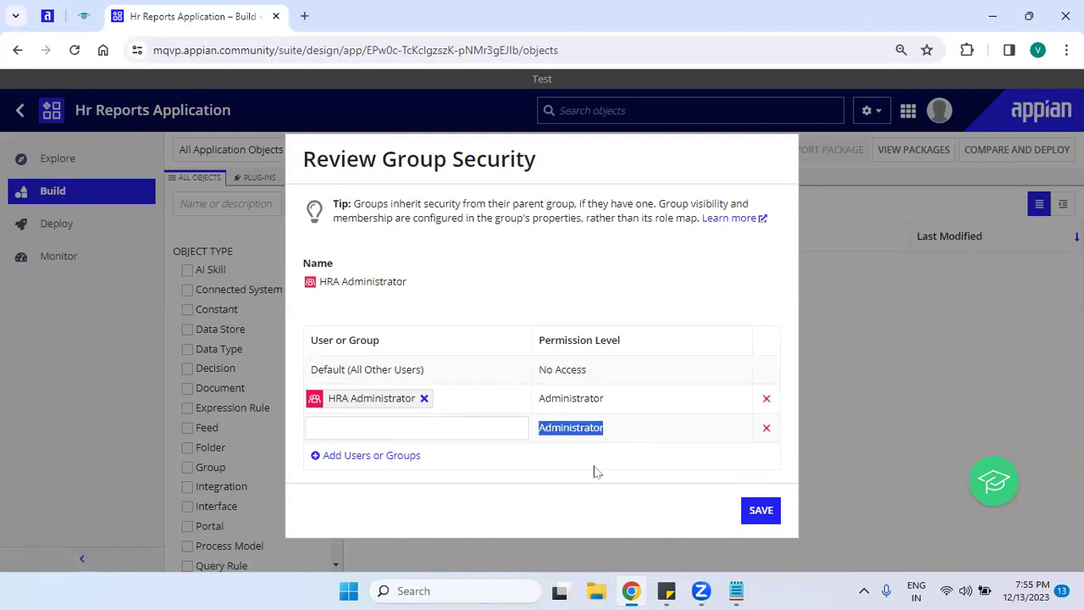
pyautogui.click(766, 430)
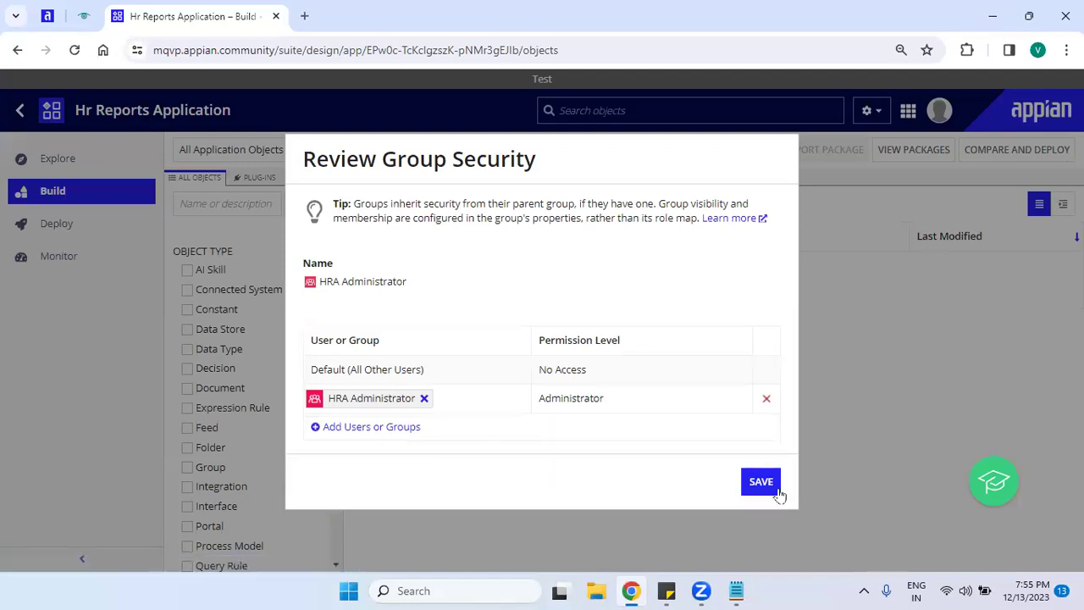
pyautogui.click(760, 482)
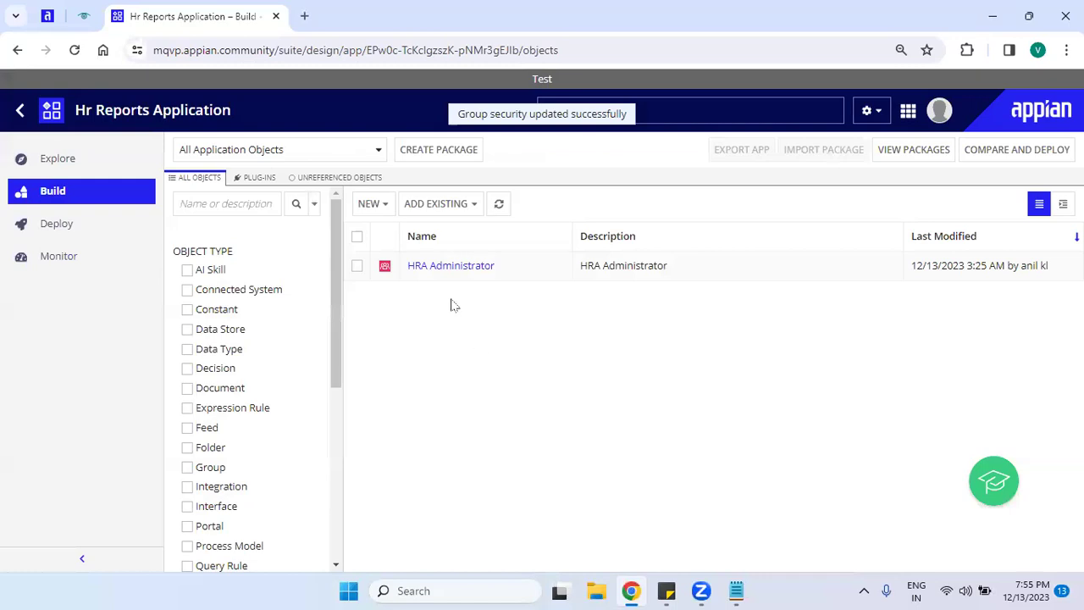
# Create a new group named HRA All User.
pyautogui.click(368, 204)
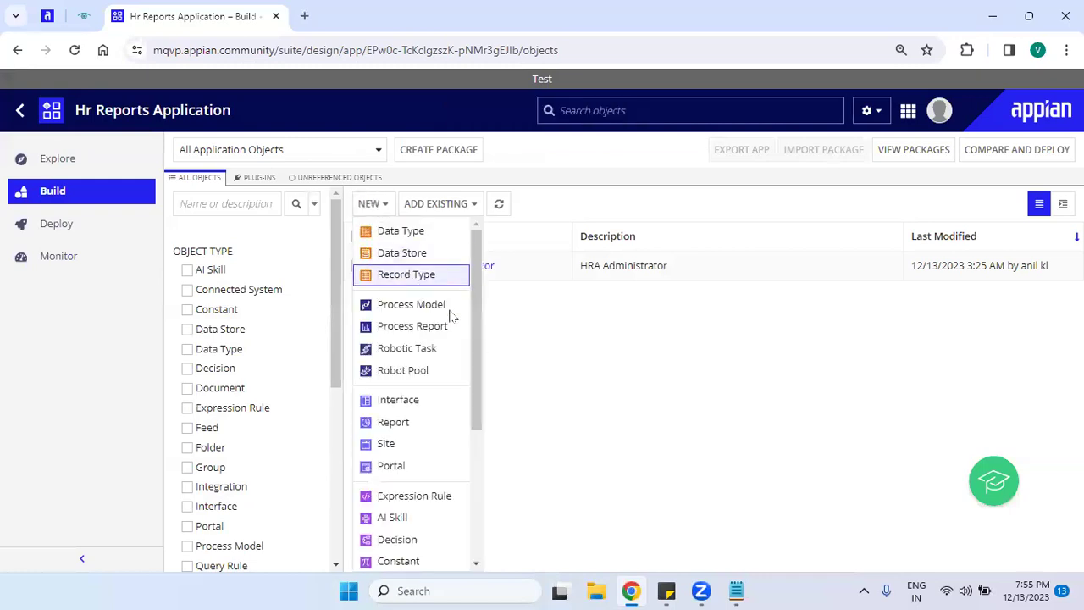
pyautogui.moveTo(479, 363); pyautogui.dragTo(489, 537)
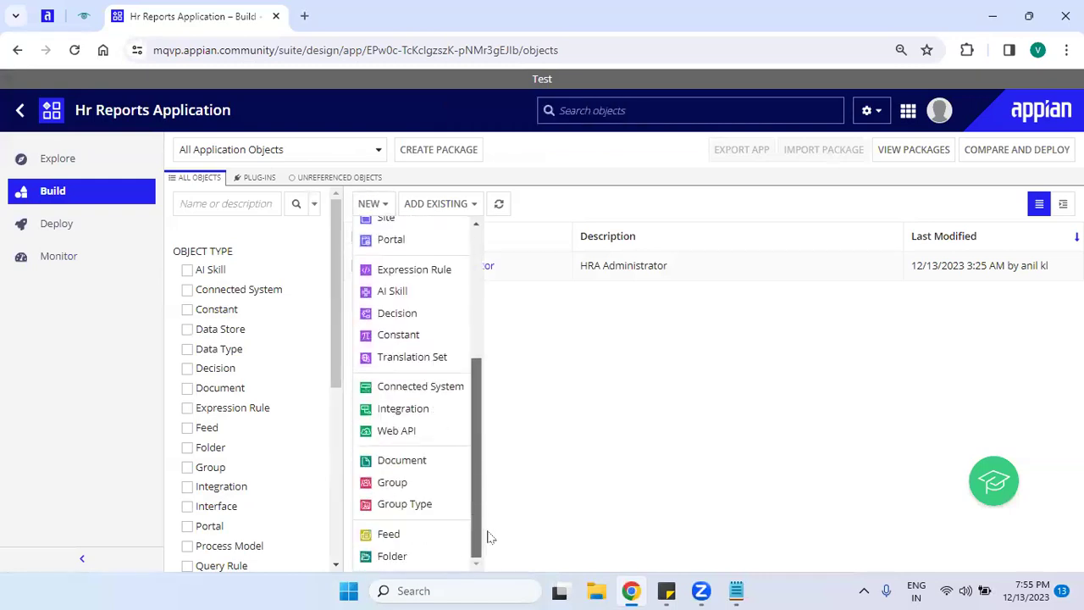
pyautogui.click(404, 485)
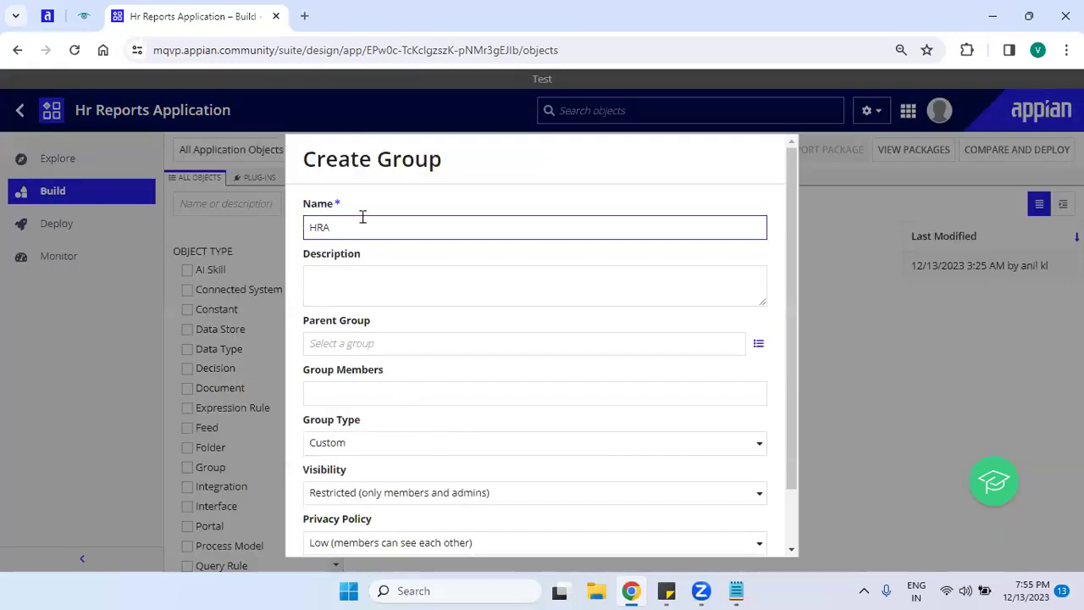
pyautogui.write('All User')
pyautogui.click(508, 280)
pyautogui.moveTo(795, 234); pyautogui.dragTo(792, 366)
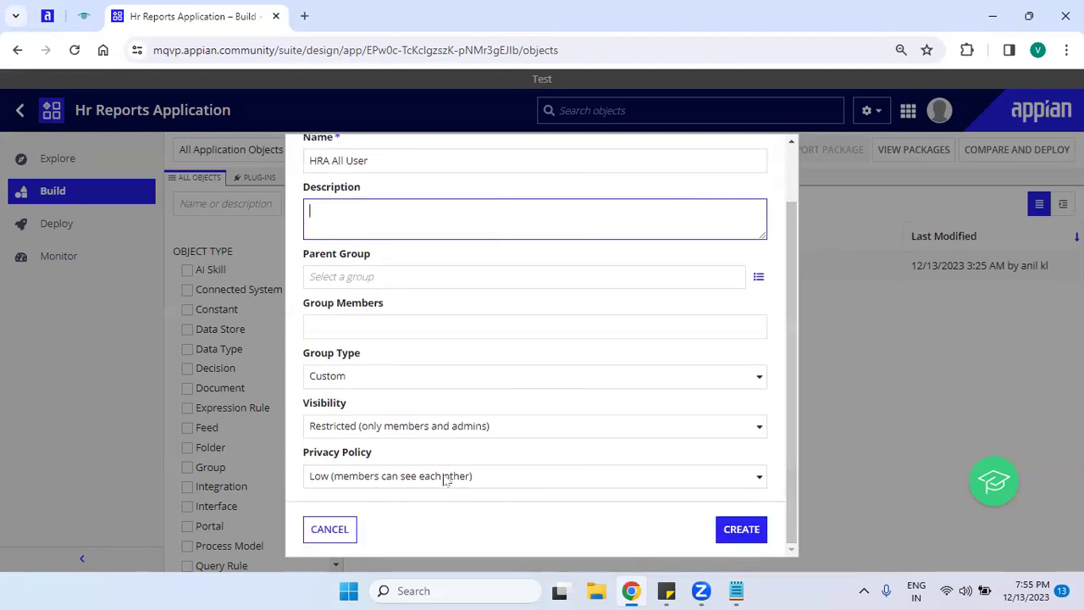
pyautogui.click(750, 534)
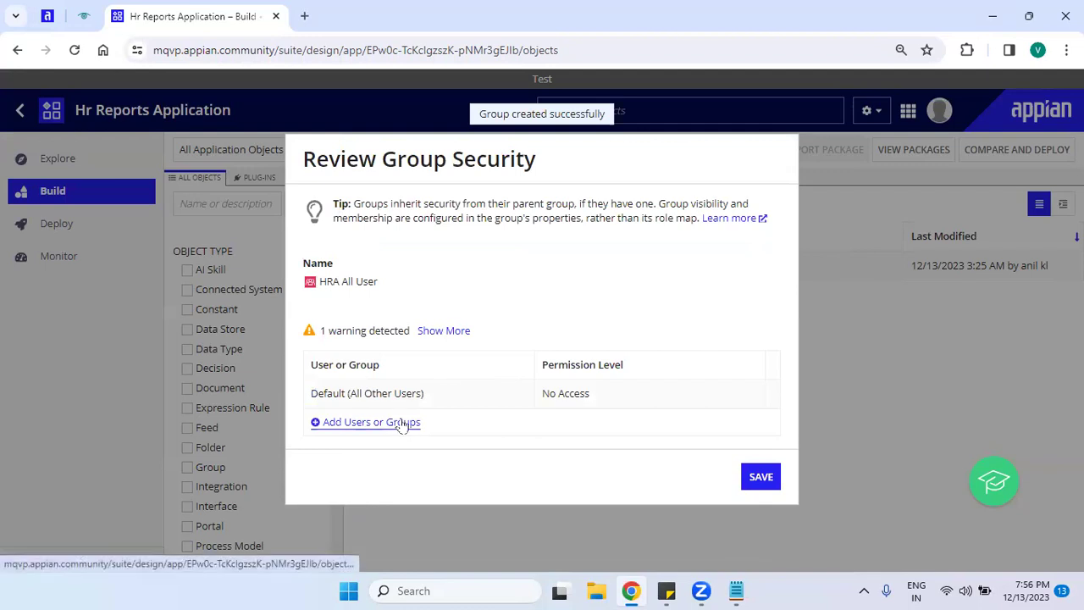
# Grant HRA Administrator Administrator permission on HRA All User and save its security.
pyautogui.click(403, 423)
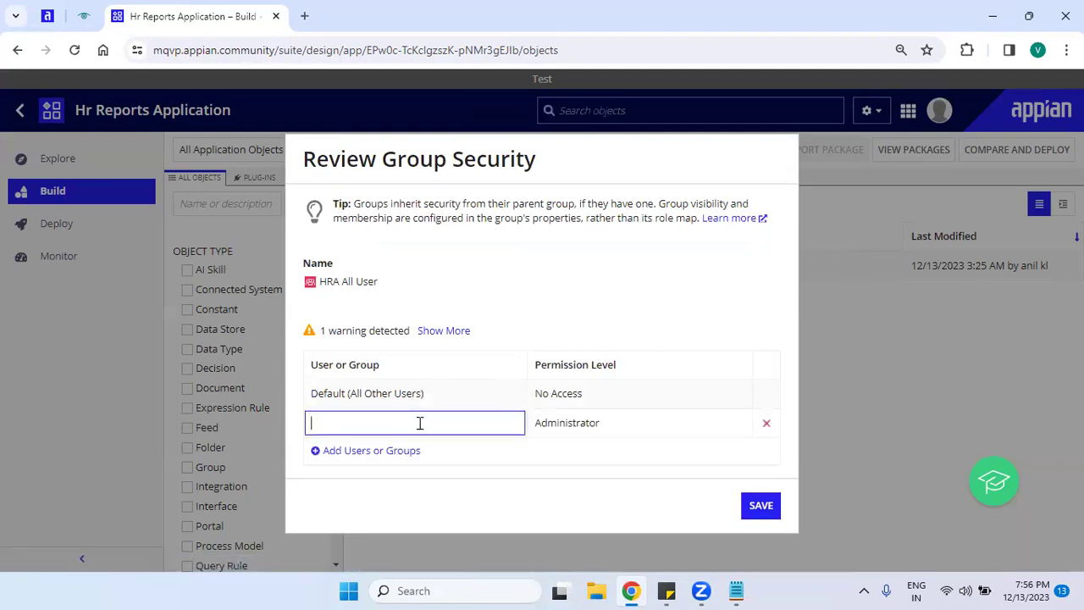
pyautogui.write('hra')
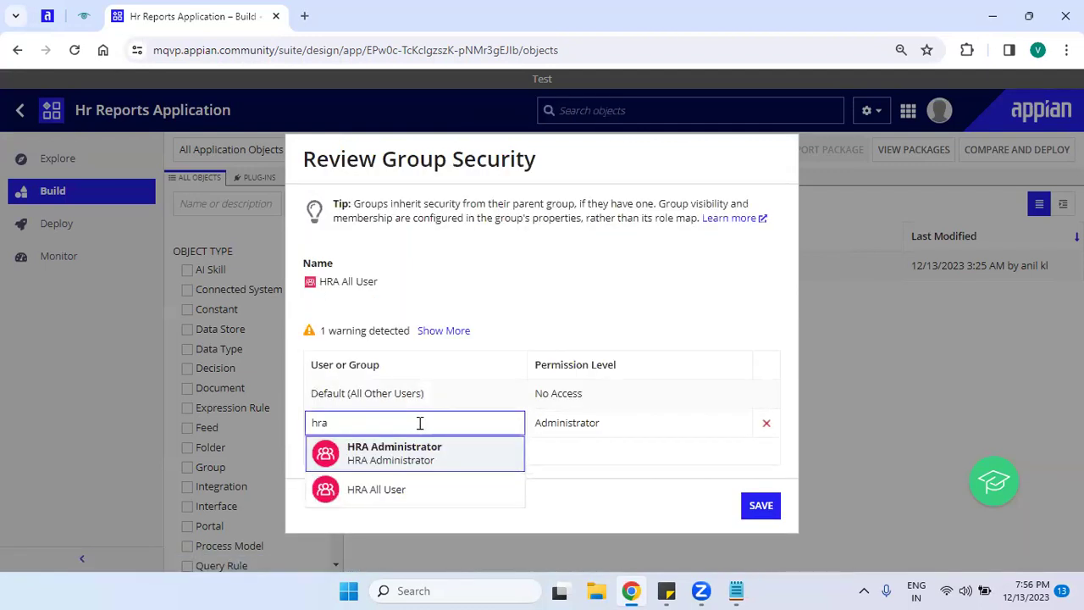
pyautogui.press('Return')
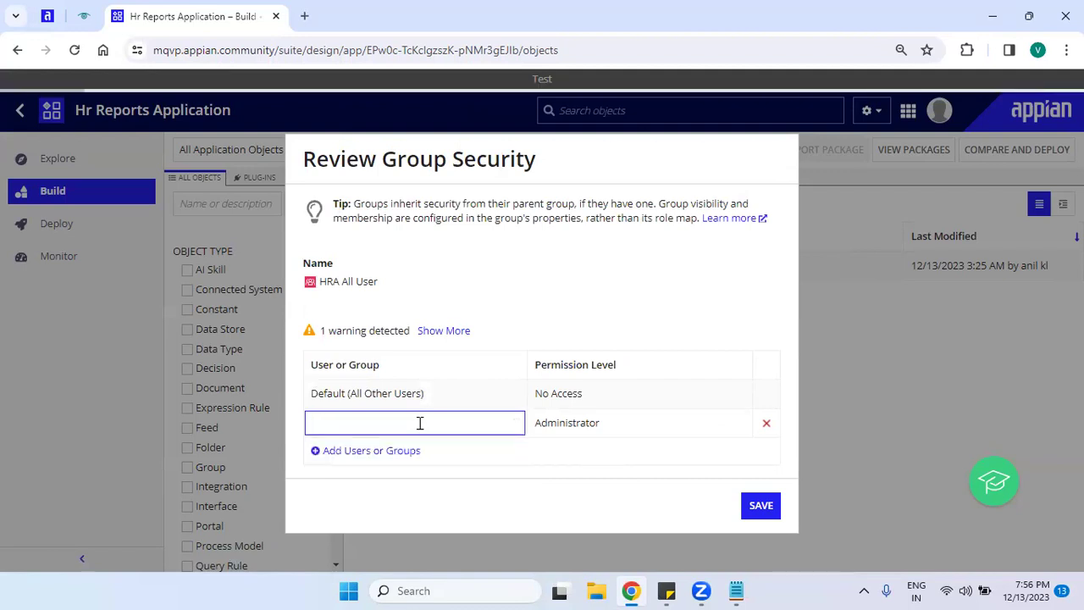
pyautogui.write('admin')
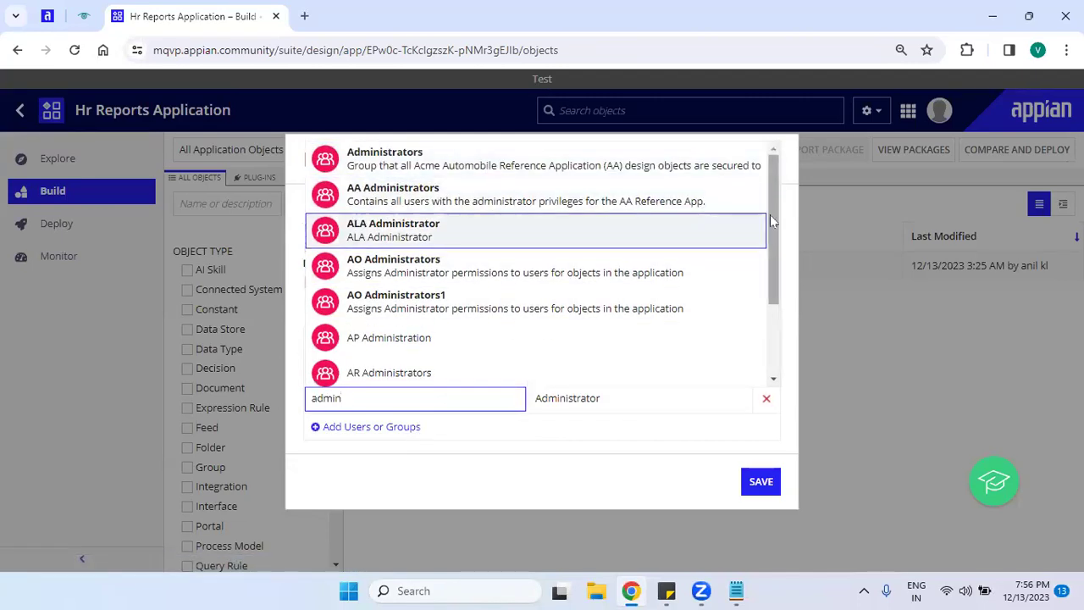
pyautogui.moveTo(773, 235); pyautogui.dragTo(763, 370)
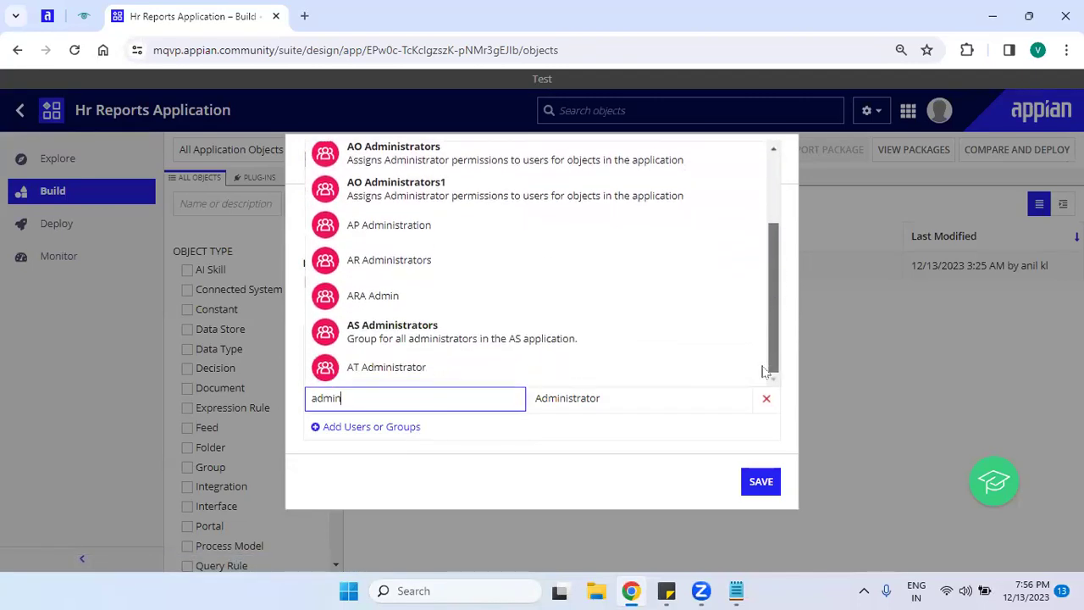
pyautogui.press('Escape')
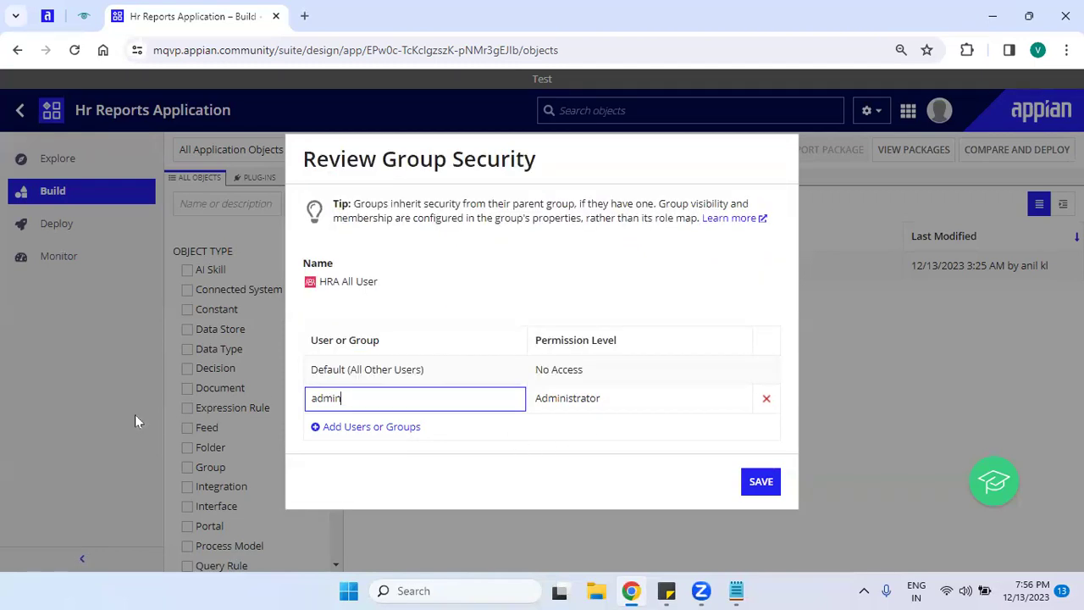
pyautogui.press('BackSpace')
pyautogui.press('BackSpace')
pyautogui.press('BackSpace')
pyautogui.press('BackSpace')
pyautogui.press('BackSpace')
pyautogui.write('hr')
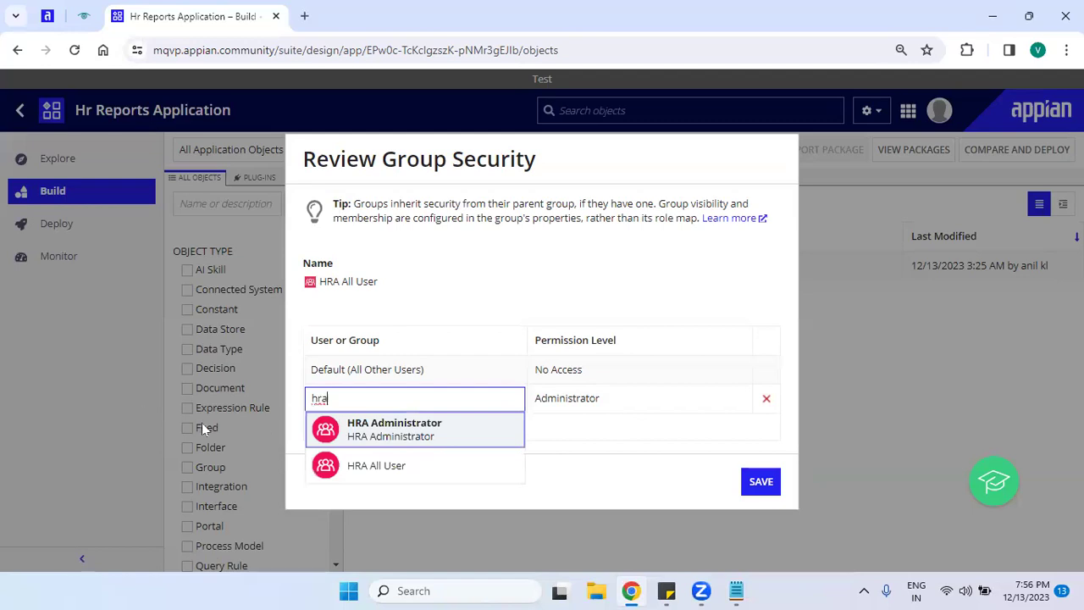
pyautogui.write('a')
pyautogui.click(413, 466)
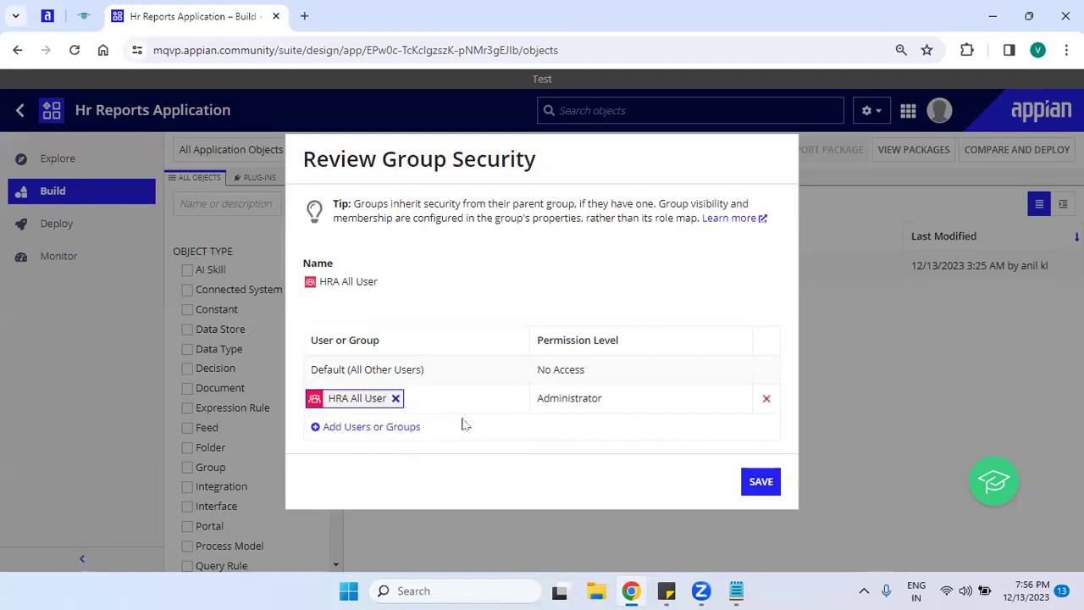
pyautogui.click(395, 399)
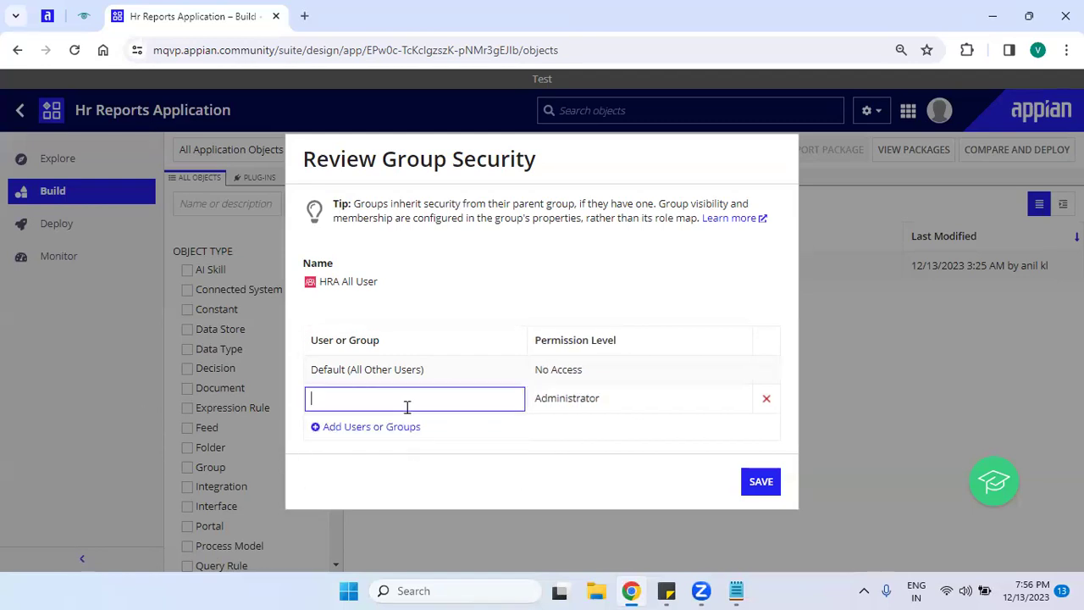
pyautogui.write('hra')
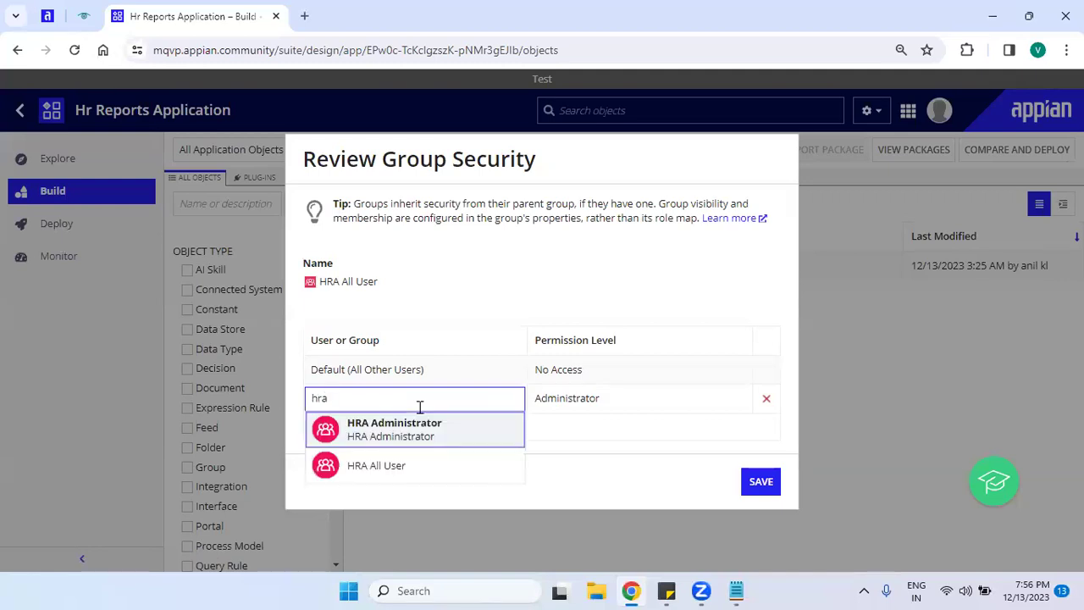
pyautogui.click(423, 432)
pyautogui.click(562, 449)
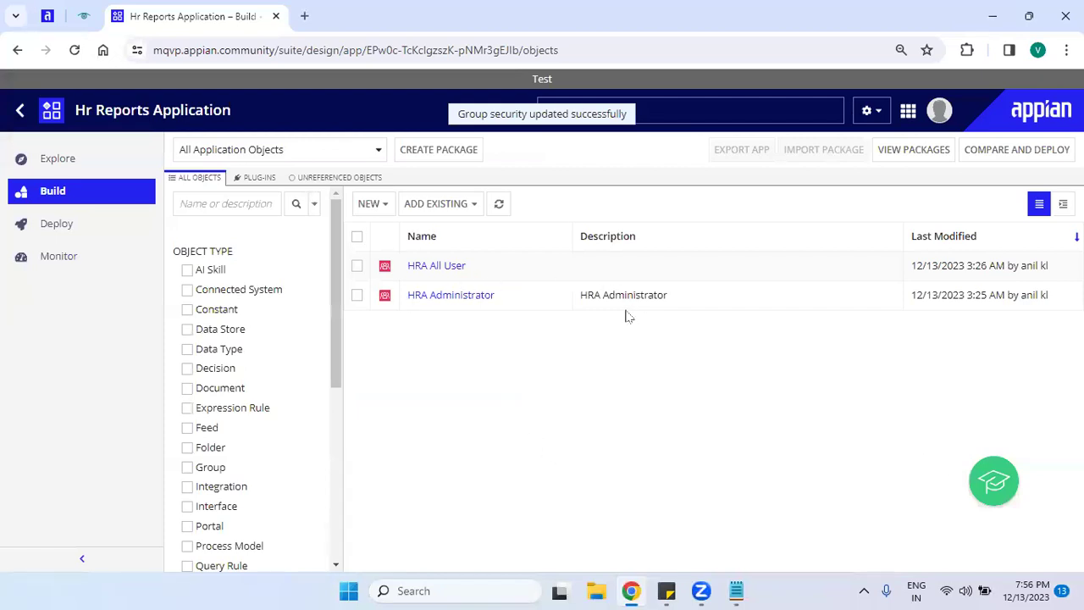
pyautogui.click(381, 208)
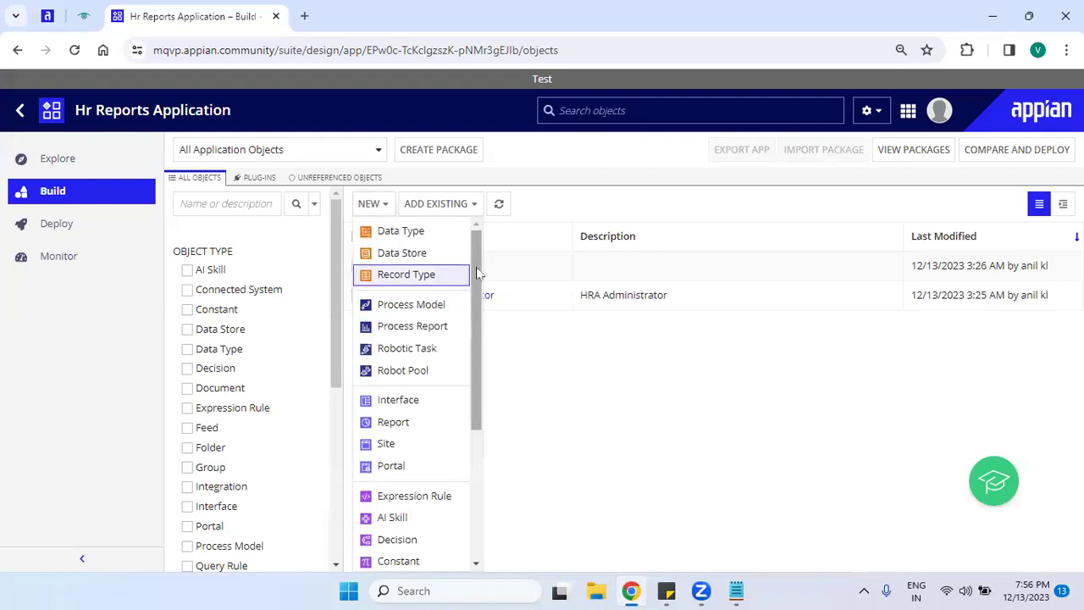
pyautogui.click(736, 590)
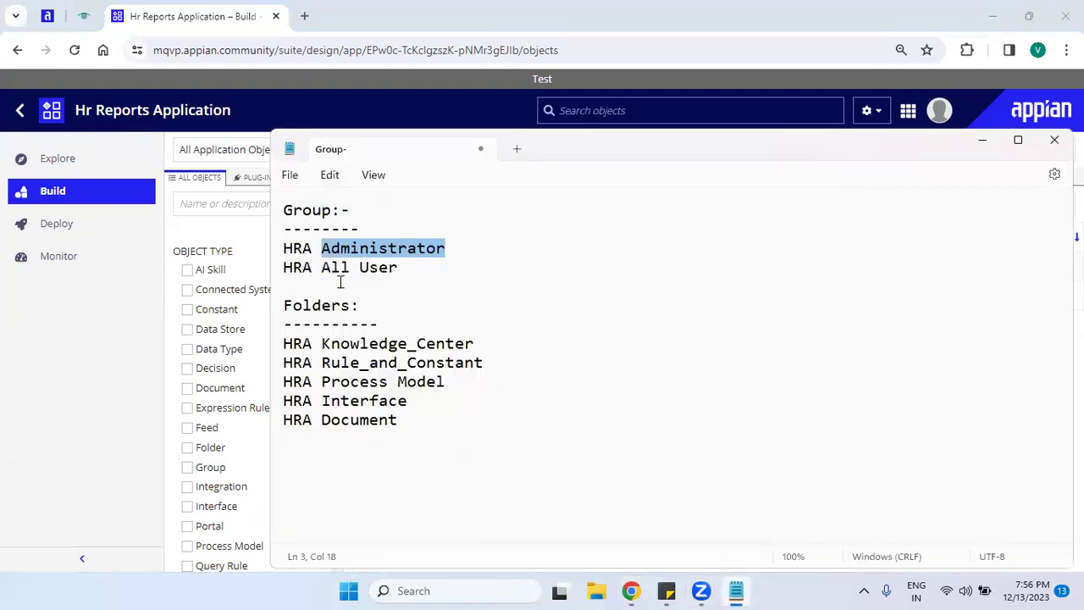
pyautogui.moveTo(368, 295); pyautogui.dragTo(273, 209)
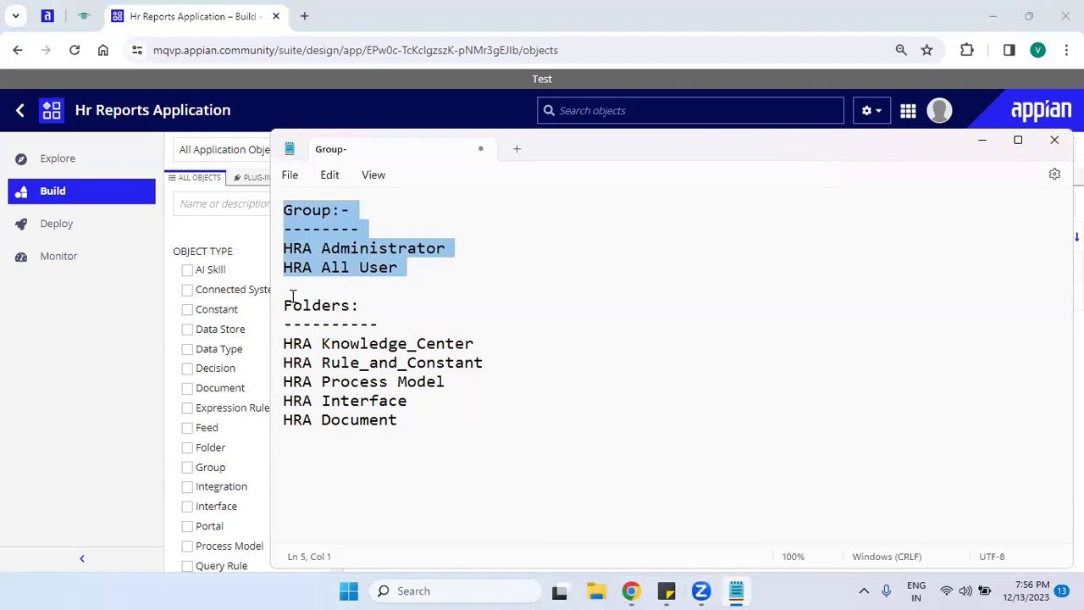
pyautogui.click(292, 296)
pyautogui.click(488, 343)
pyautogui.moveTo(488, 344); pyautogui.dragTo(282, 344)
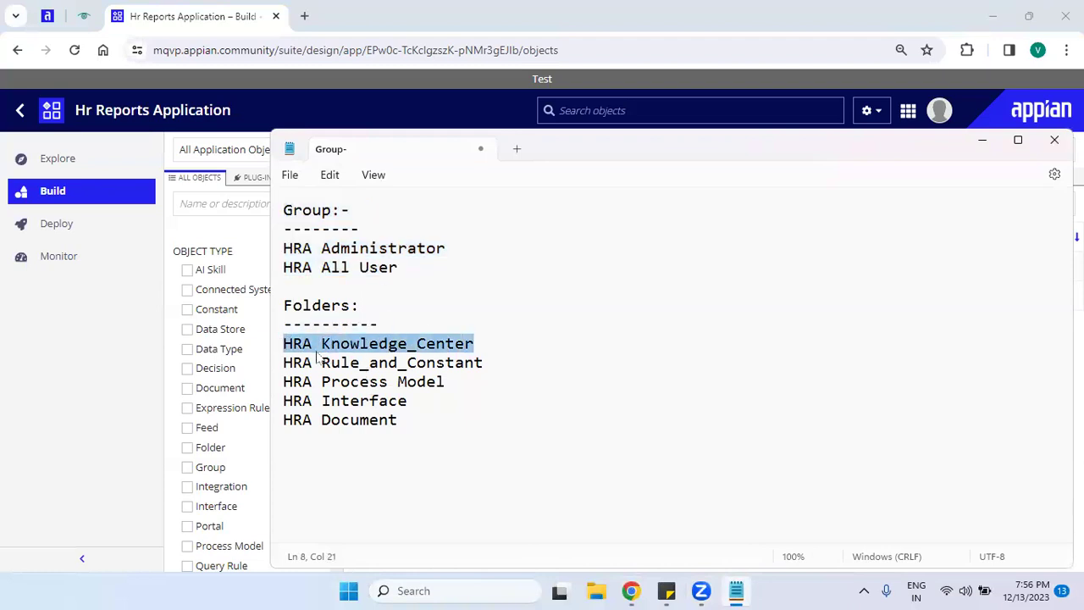
pyautogui.click(488, 346)
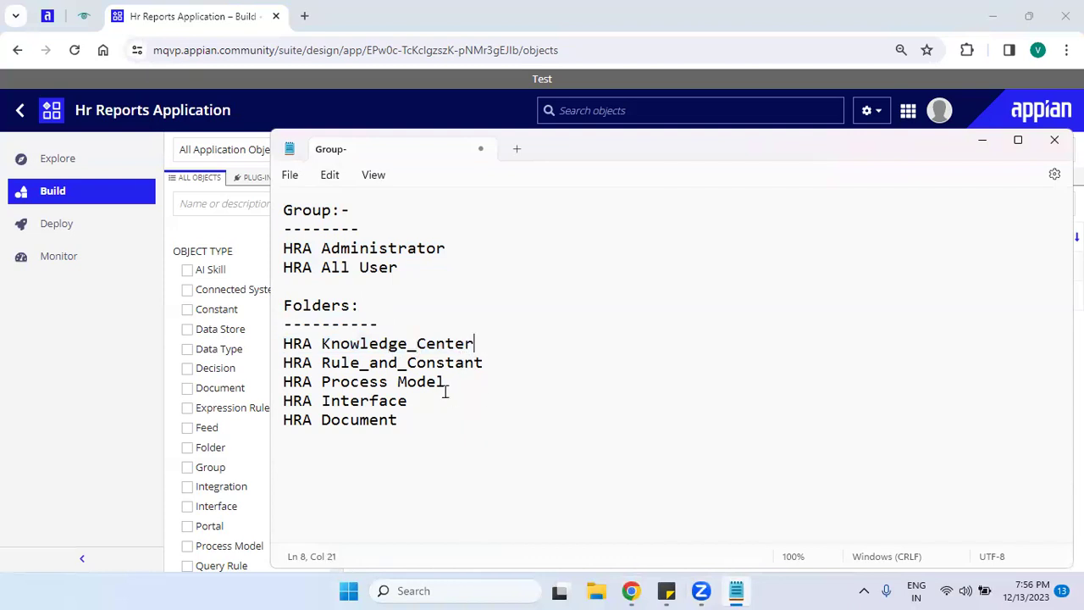
pyautogui.moveTo(423, 419); pyautogui.dragTo(243, 413)
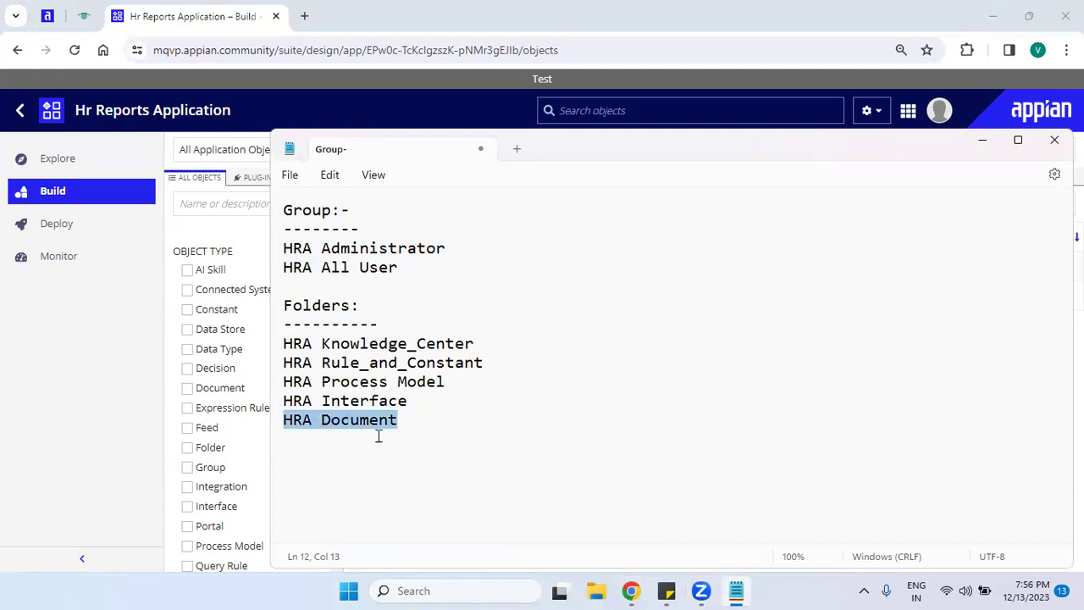
pyautogui.moveTo(473, 343); pyautogui.dragTo(241, 349)
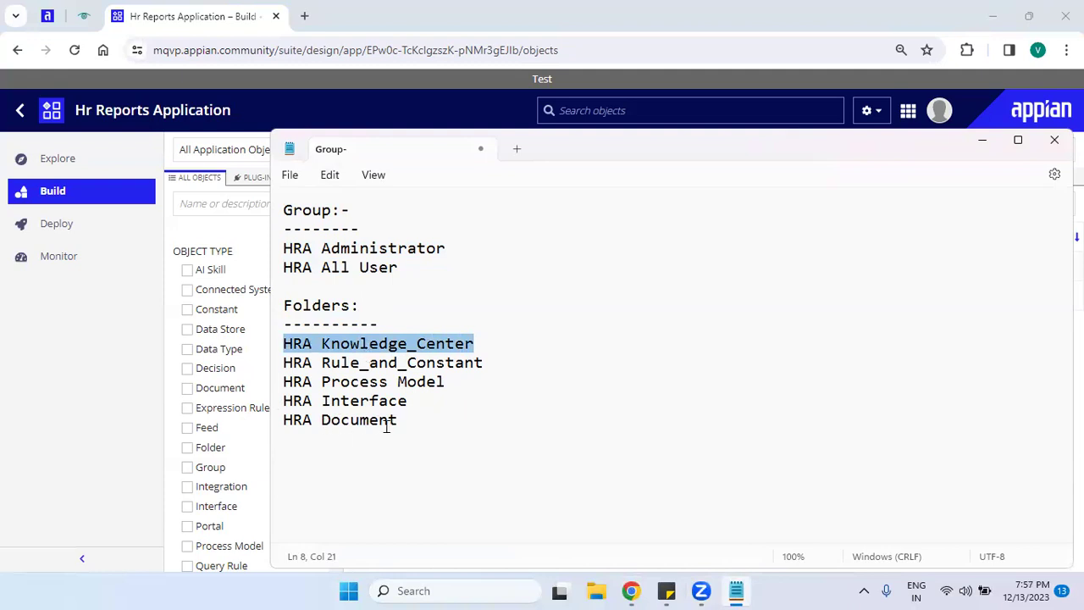
pyautogui.click(1, 347)
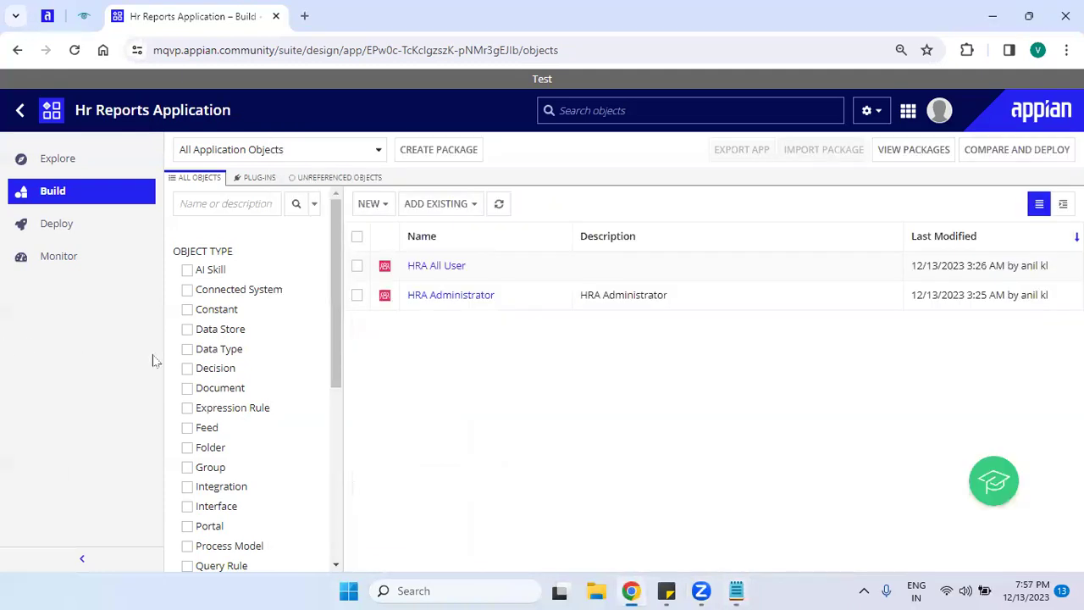
# Start a new folder and review its folder types, required name and parent folder settings.
pyautogui.click(364, 205)
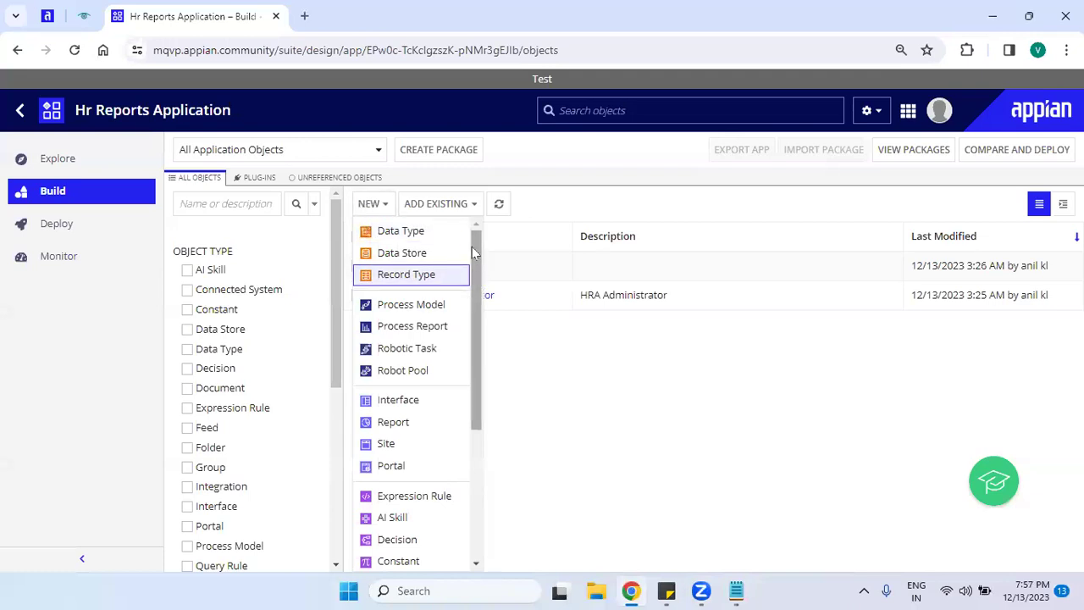
pyautogui.moveTo(471, 246); pyautogui.dragTo(458, 464)
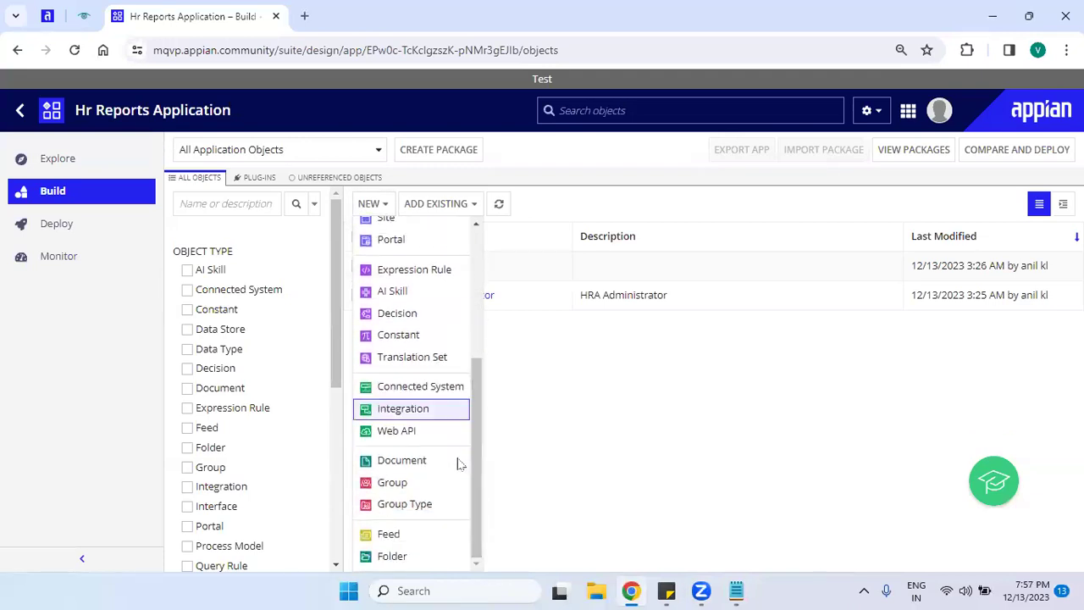
pyautogui.click(405, 556)
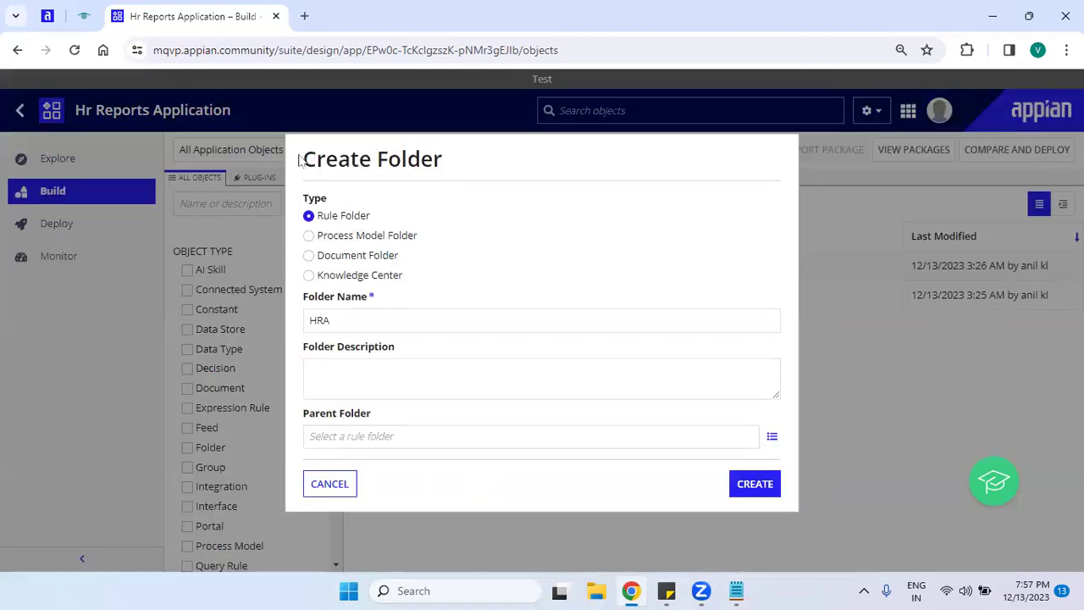
pyautogui.moveTo(300, 161); pyautogui.dragTo(470, 167)
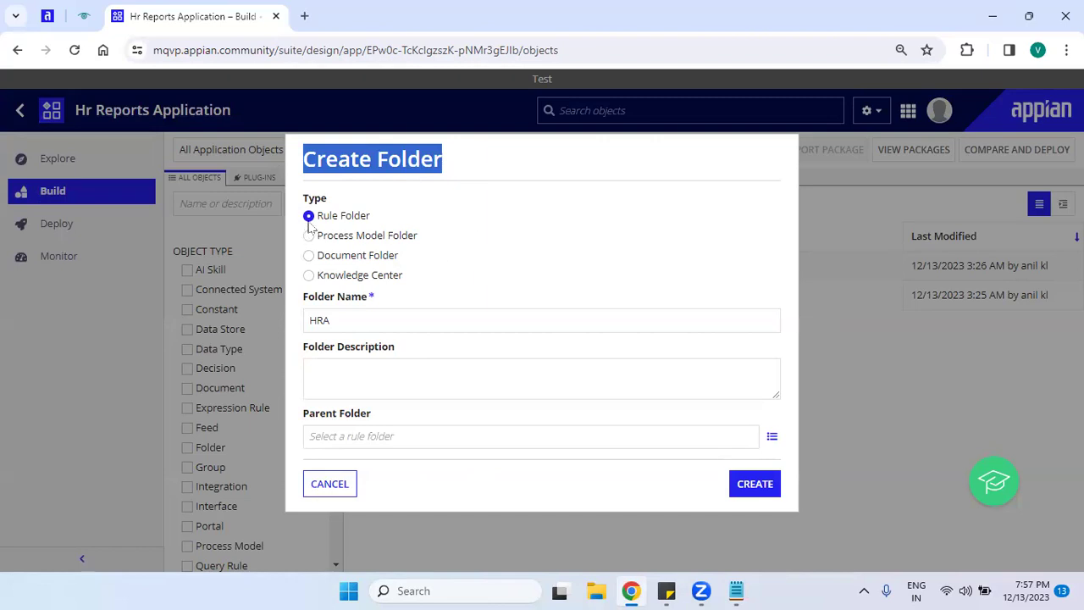
pyautogui.moveTo(316, 216); pyautogui.dragTo(407, 230)
pyautogui.moveTo(320, 238); pyautogui.dragTo(486, 248)
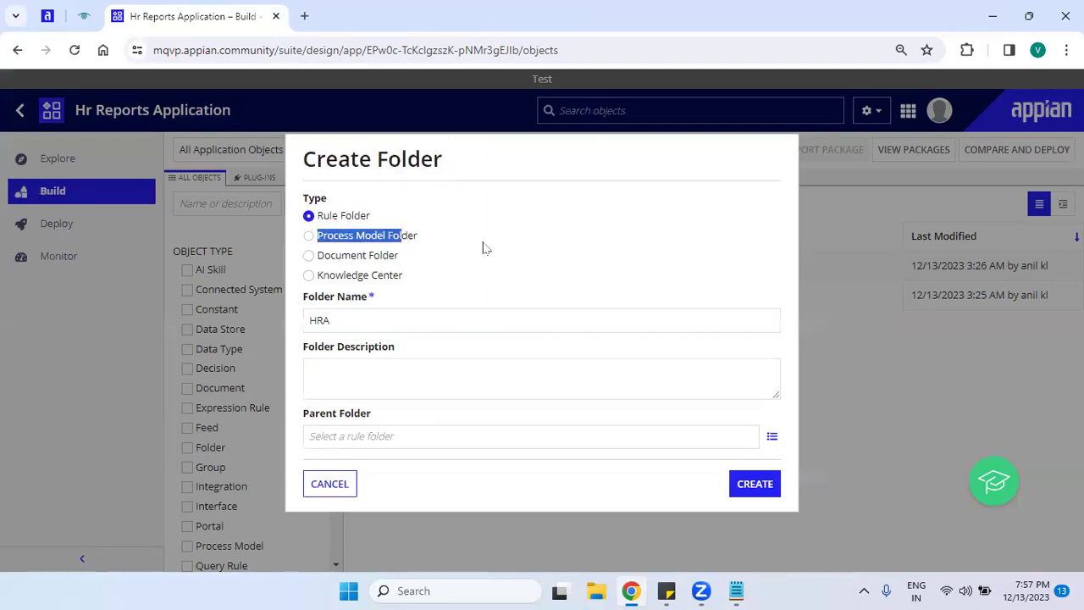
pyautogui.moveTo(330, 256); pyautogui.dragTo(428, 263)
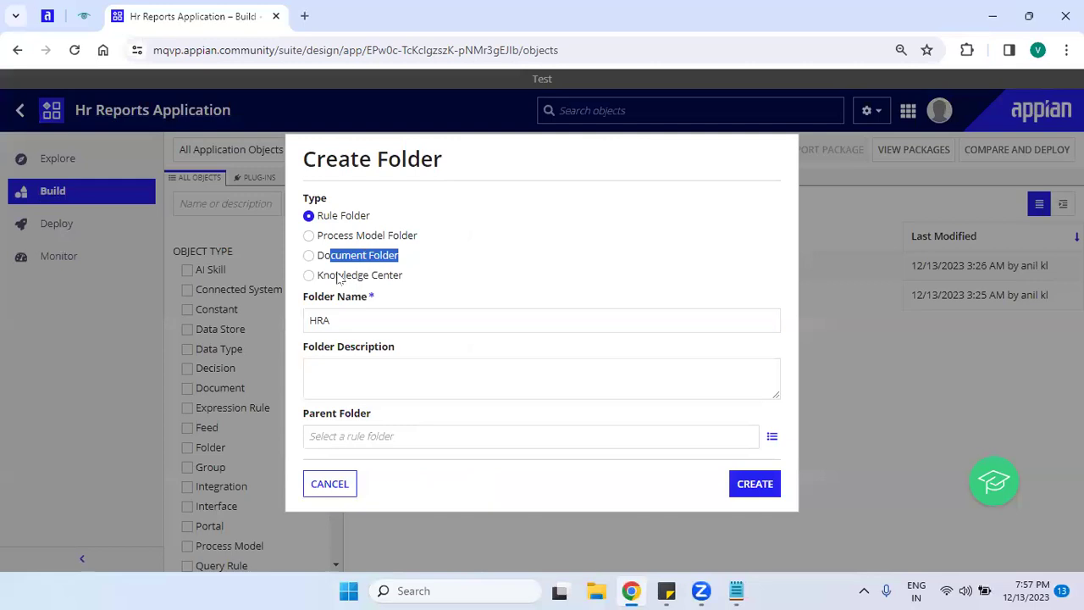
pyautogui.moveTo(337, 277); pyautogui.dragTo(475, 282)
pyautogui.click(471, 277)
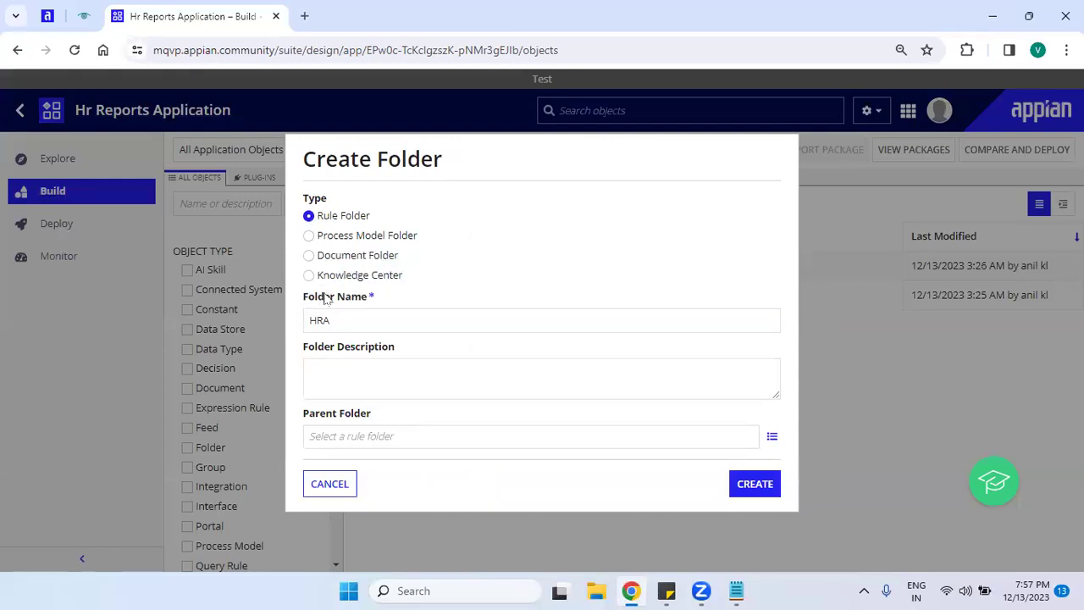
pyautogui.moveTo(305, 298); pyautogui.dragTo(380, 303)
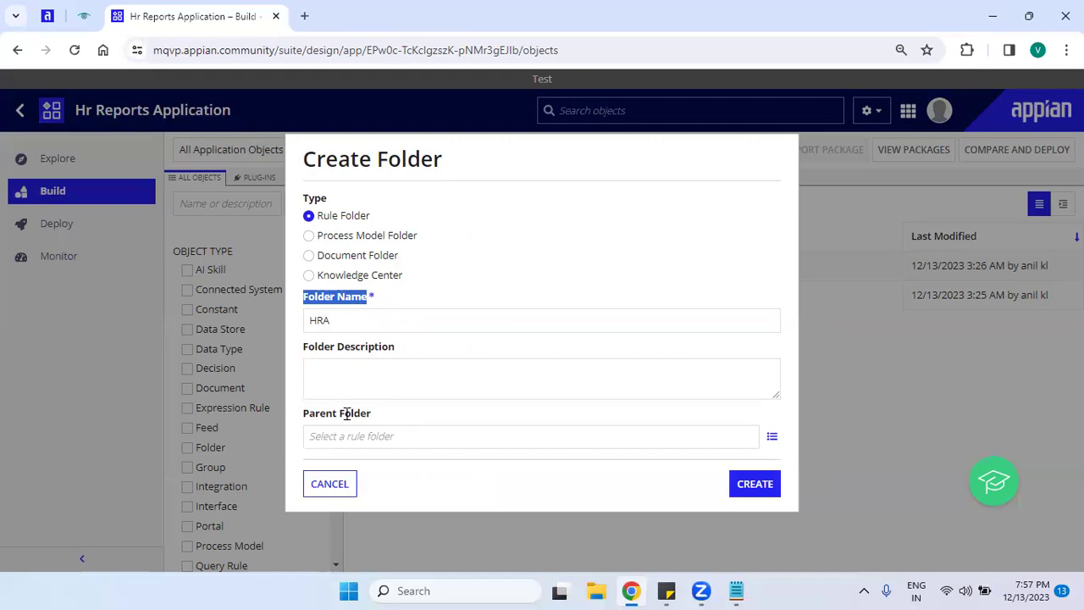
pyautogui.moveTo(303, 415); pyautogui.dragTo(410, 424)
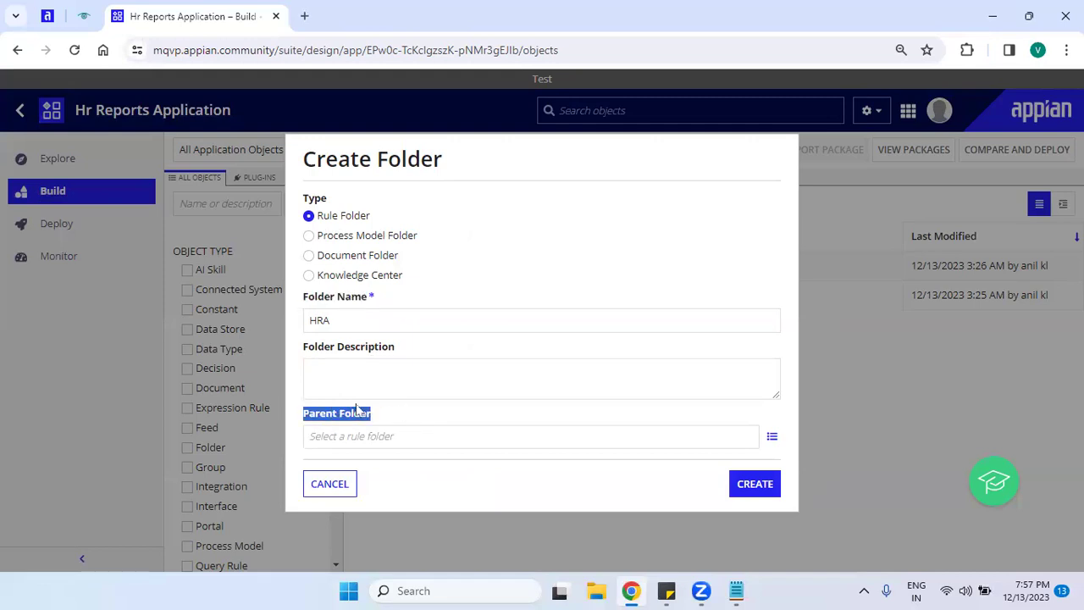
pyautogui.click(311, 241)
# Compare the Process Model Folder and Document Folder types and their parent folder requirement.
pyautogui.click(310, 238)
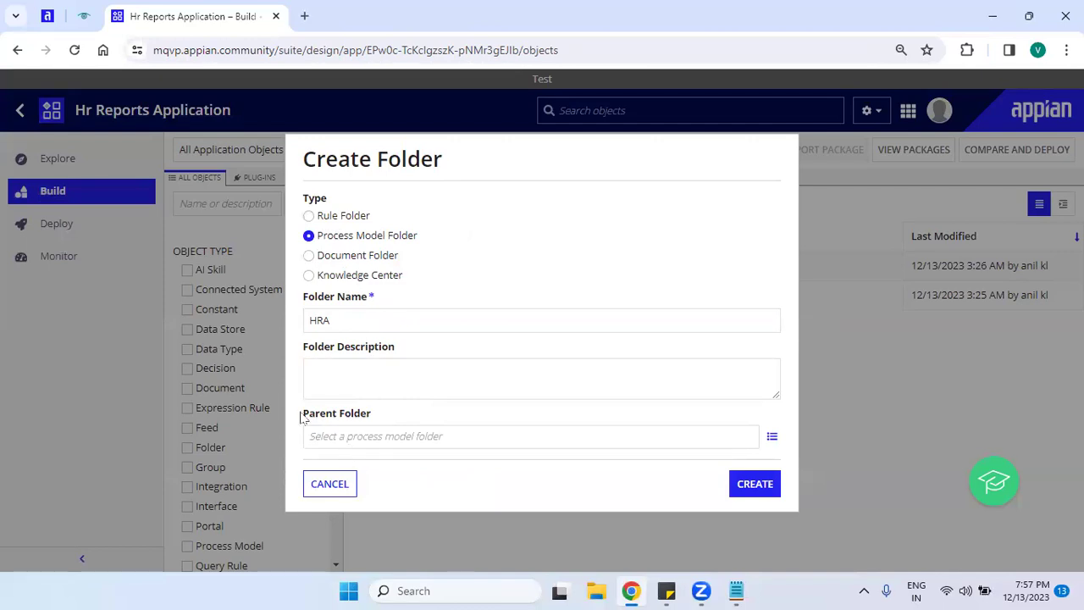
pyautogui.moveTo(302, 414); pyautogui.dragTo(405, 417)
pyautogui.moveTo(305, 295); pyautogui.dragTo(380, 300)
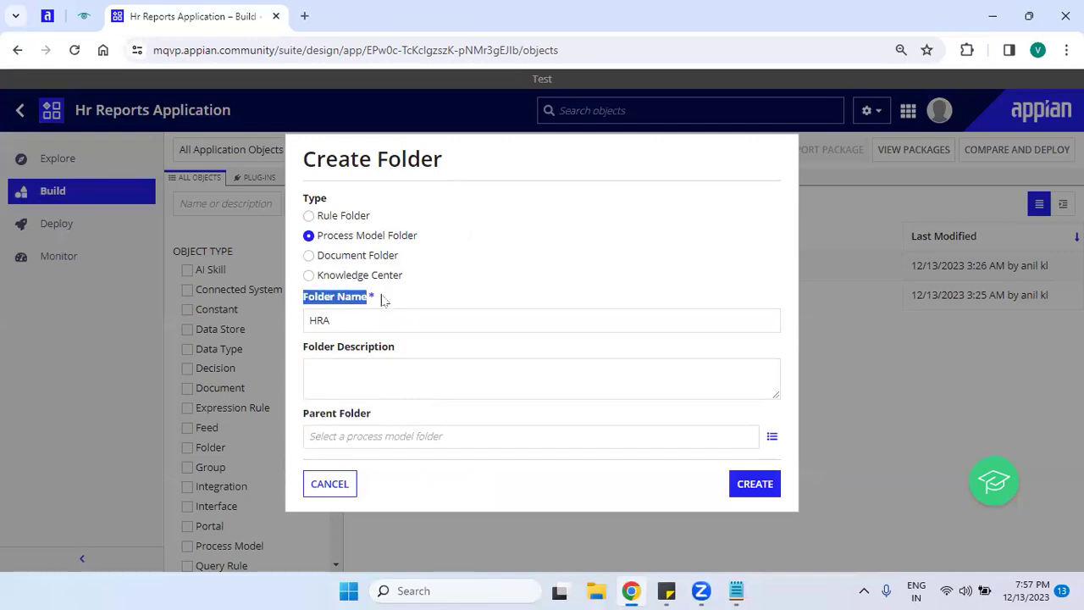
pyautogui.click(310, 261)
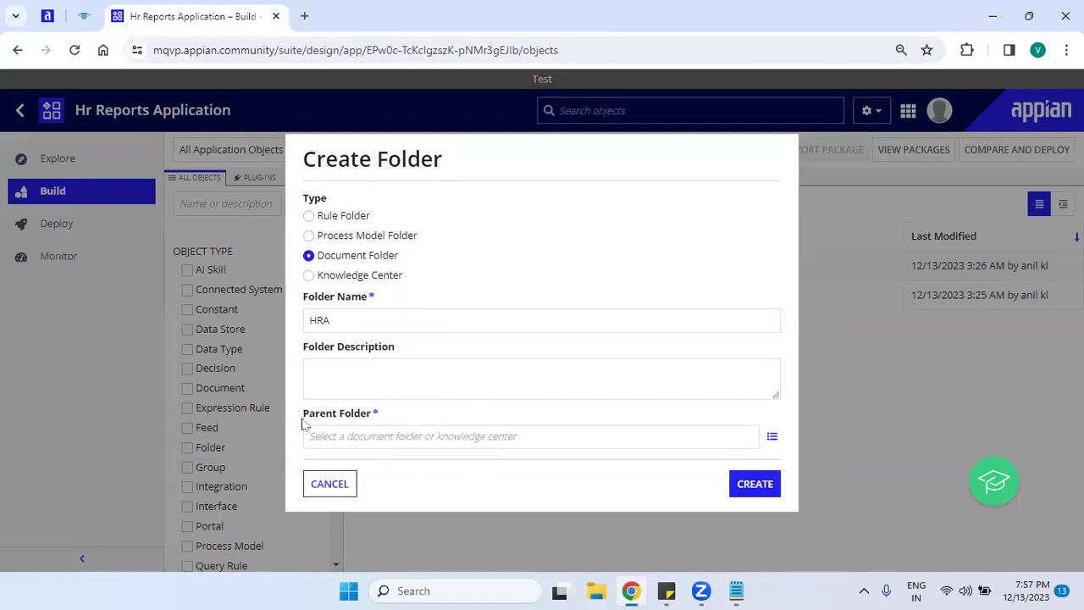
pyautogui.moveTo(303, 423); pyautogui.dragTo(365, 416)
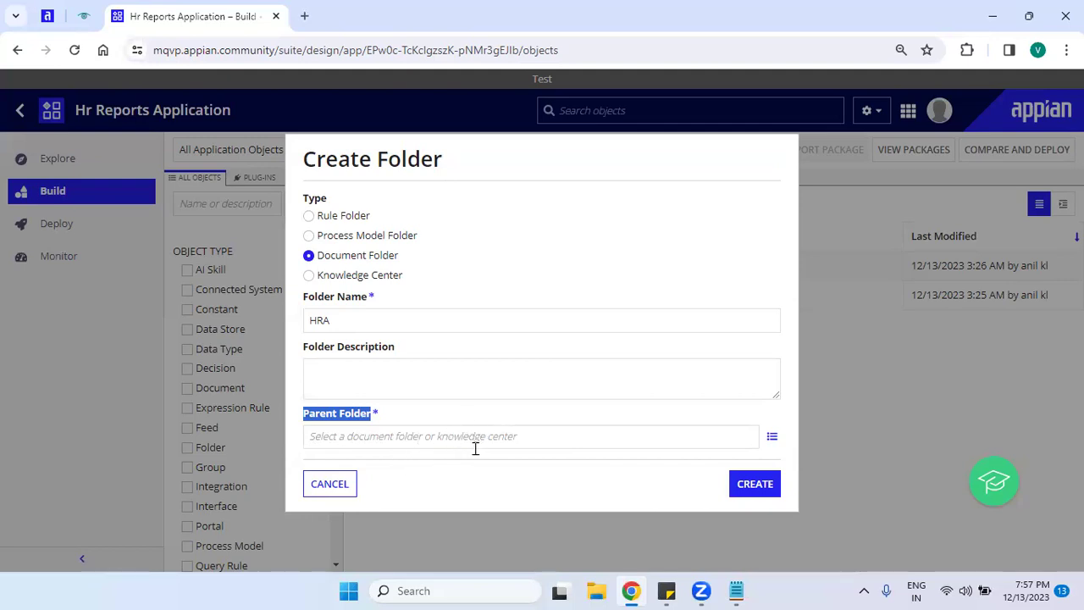
# Choose Knowledge Center, name it 'HRA Knowledge center' and create it.
pyautogui.click(341, 276)
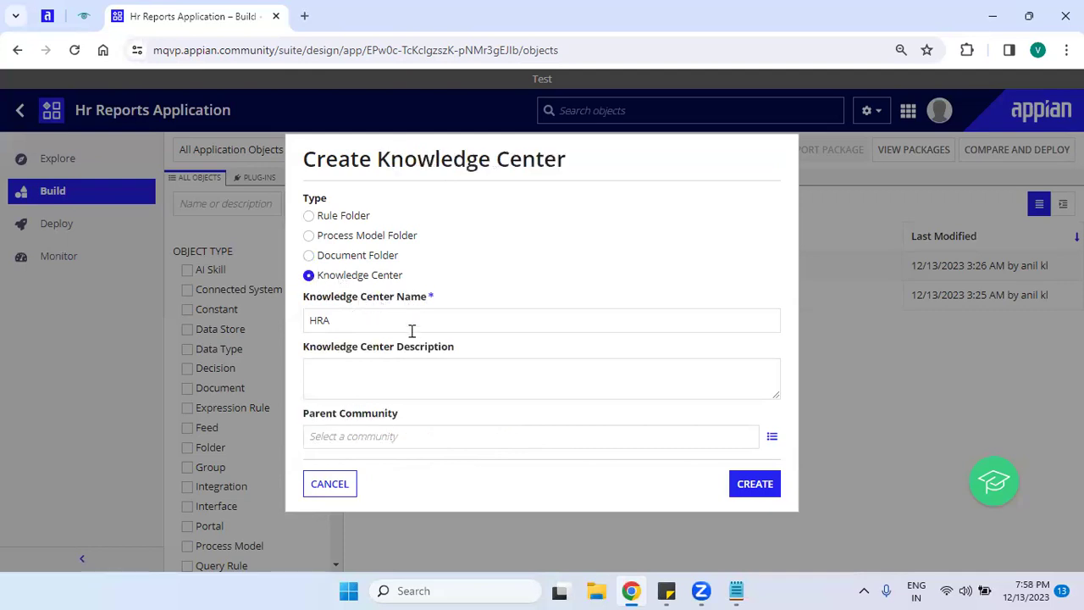
pyautogui.click(412, 330)
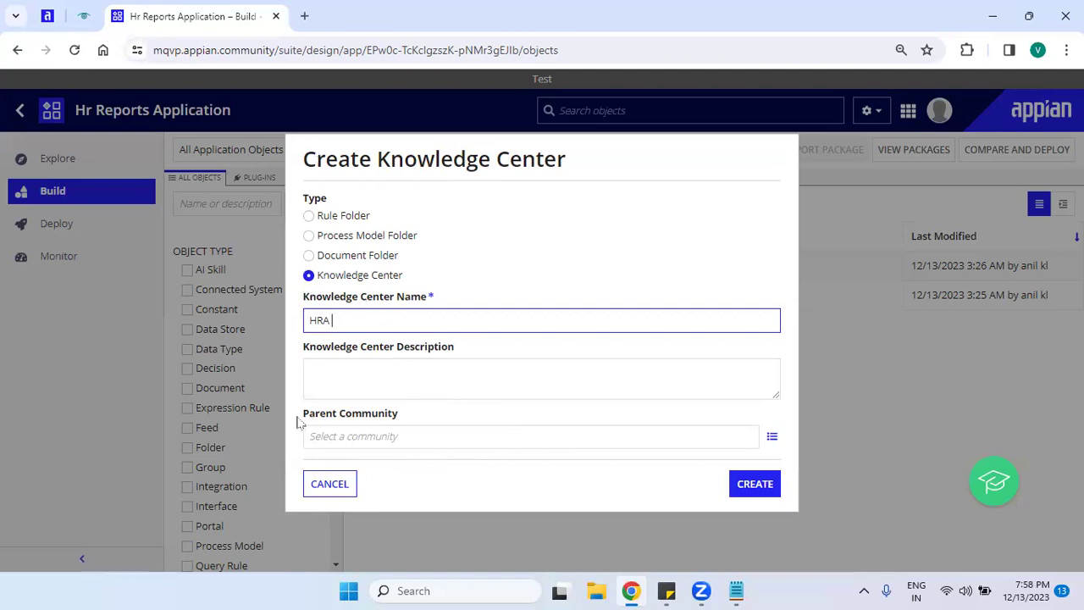
pyautogui.moveTo(299, 418); pyautogui.dragTo(427, 428)
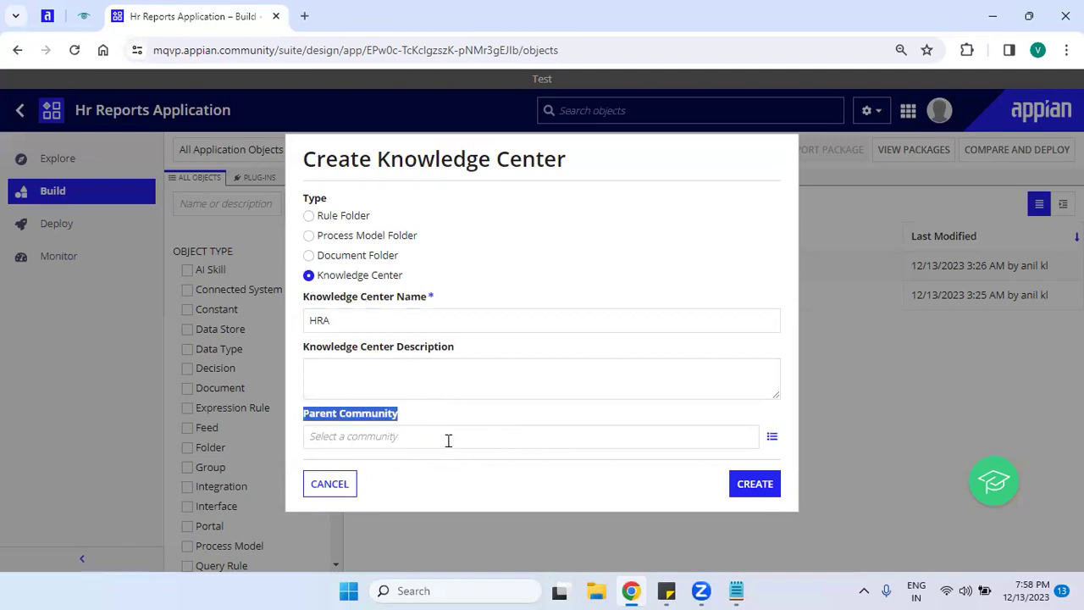
pyautogui.click(448, 439)
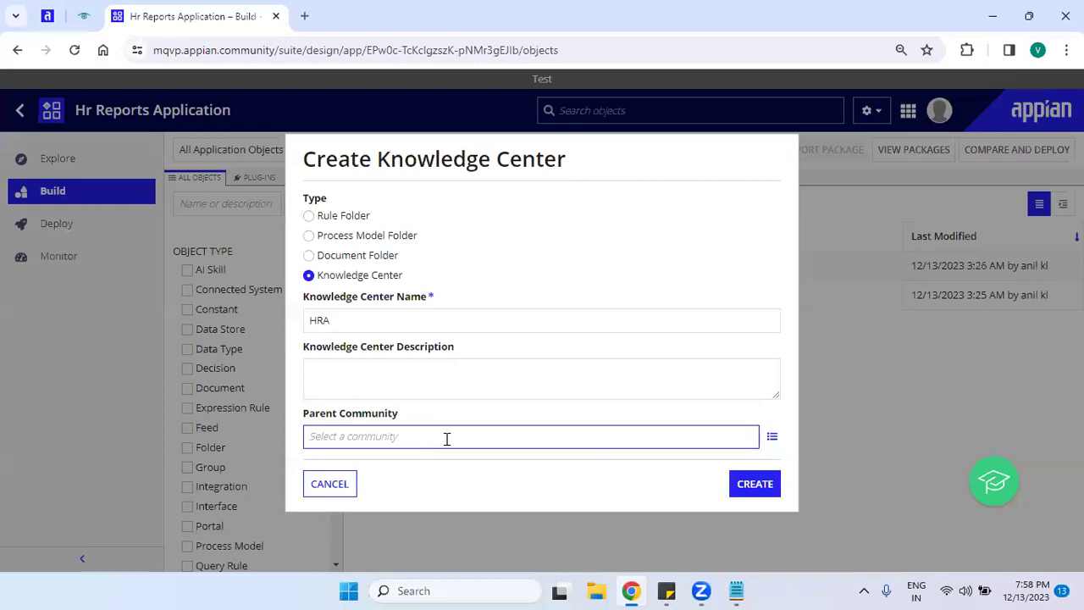
pyautogui.moveTo(313, 276); pyautogui.dragTo(407, 273)
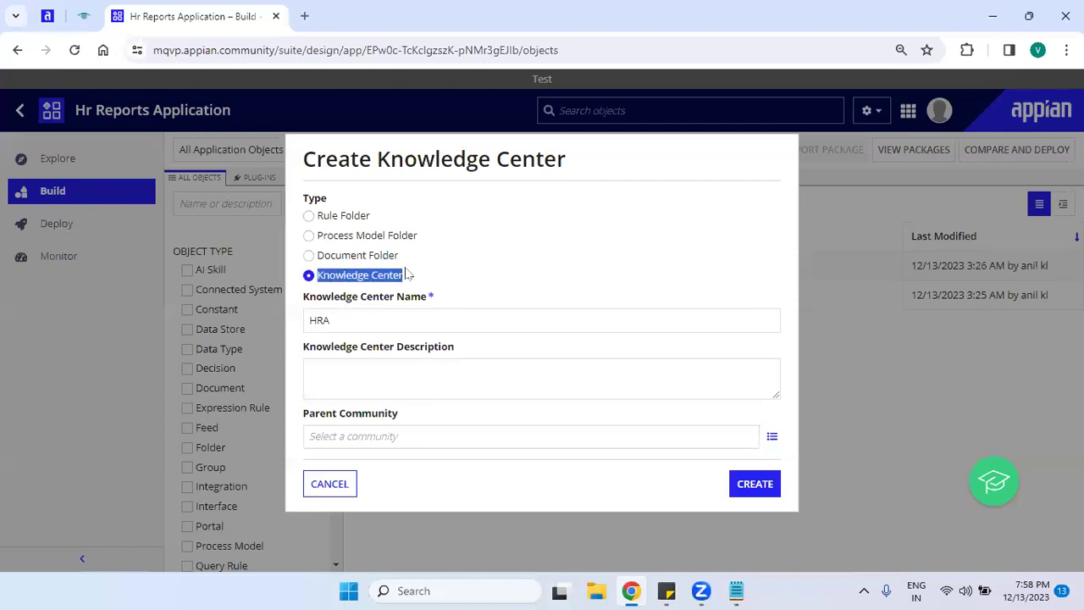
pyautogui.click(325, 258)
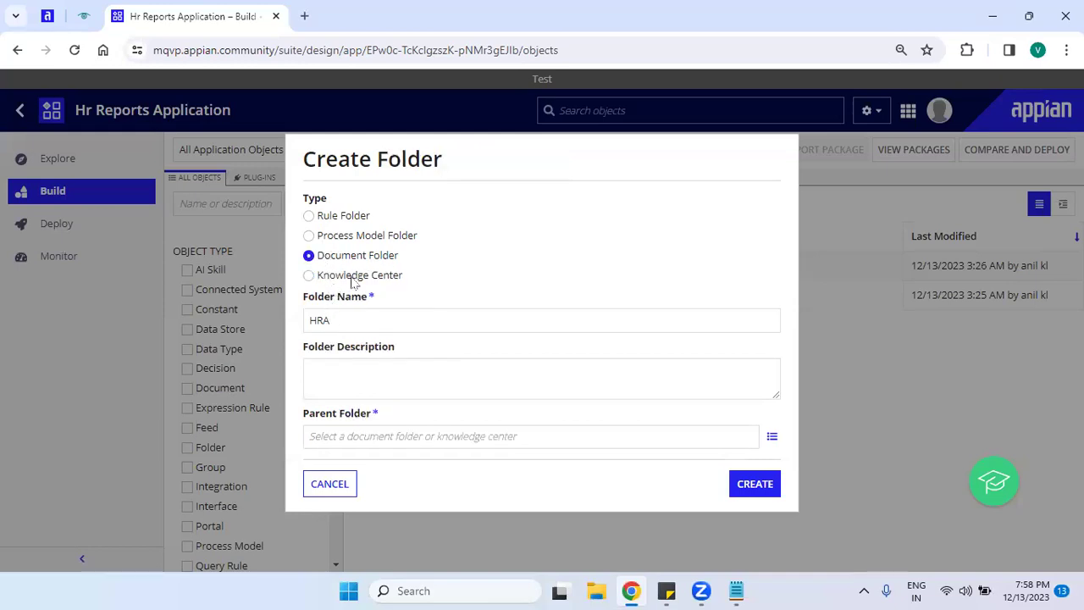
pyautogui.click(353, 278)
pyautogui.click(377, 321)
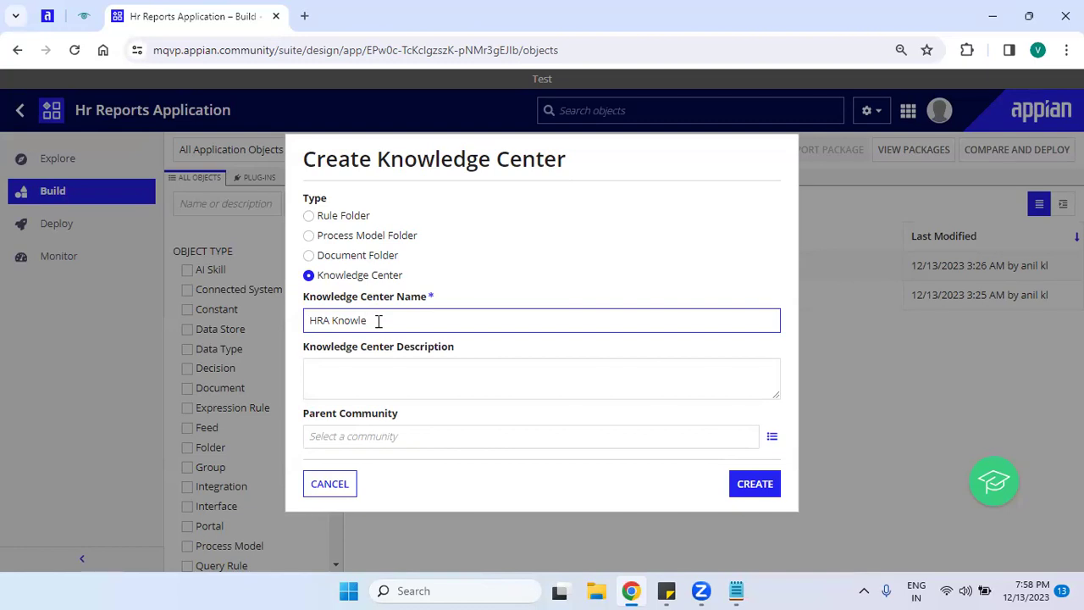
pyautogui.click(577, 415)
pyautogui.click(756, 485)
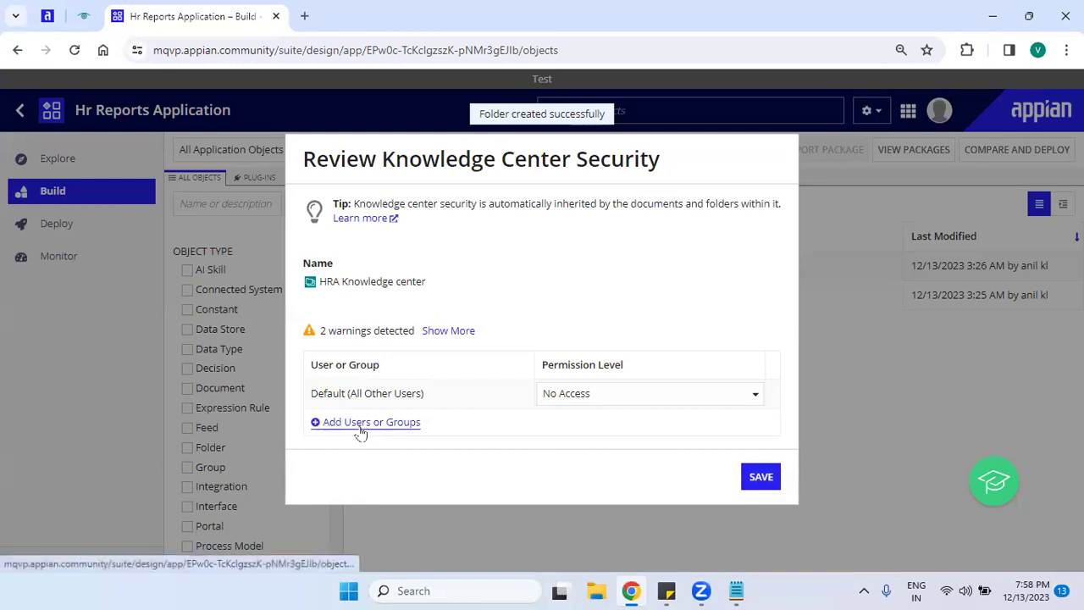
# Add HRA Administrator to the knowledge center with Administrator permission.
pyautogui.click(360, 426)
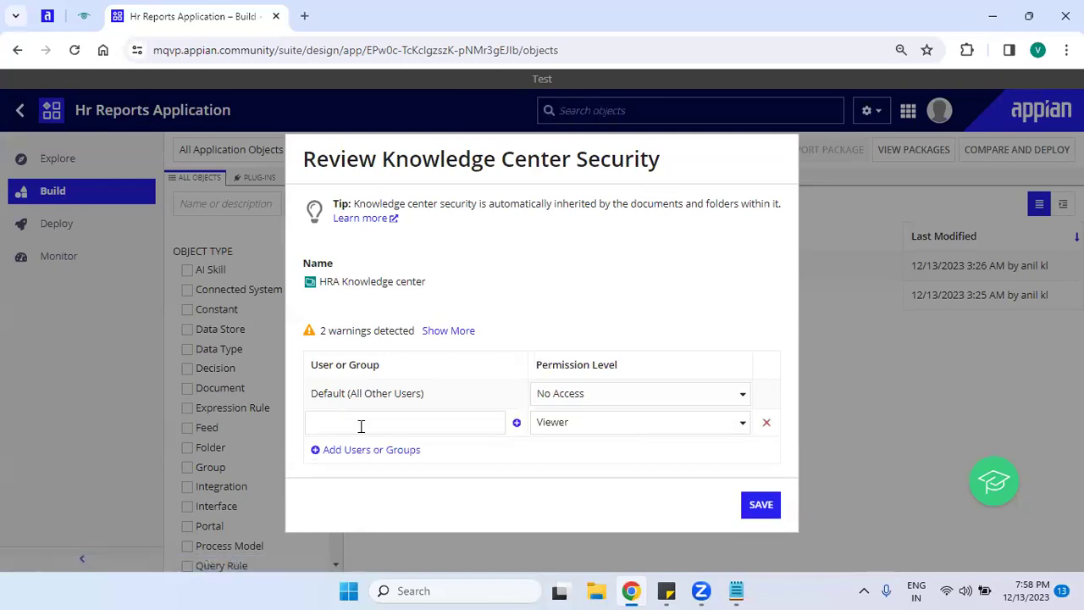
pyautogui.click(361, 426)
pyautogui.write('hra')
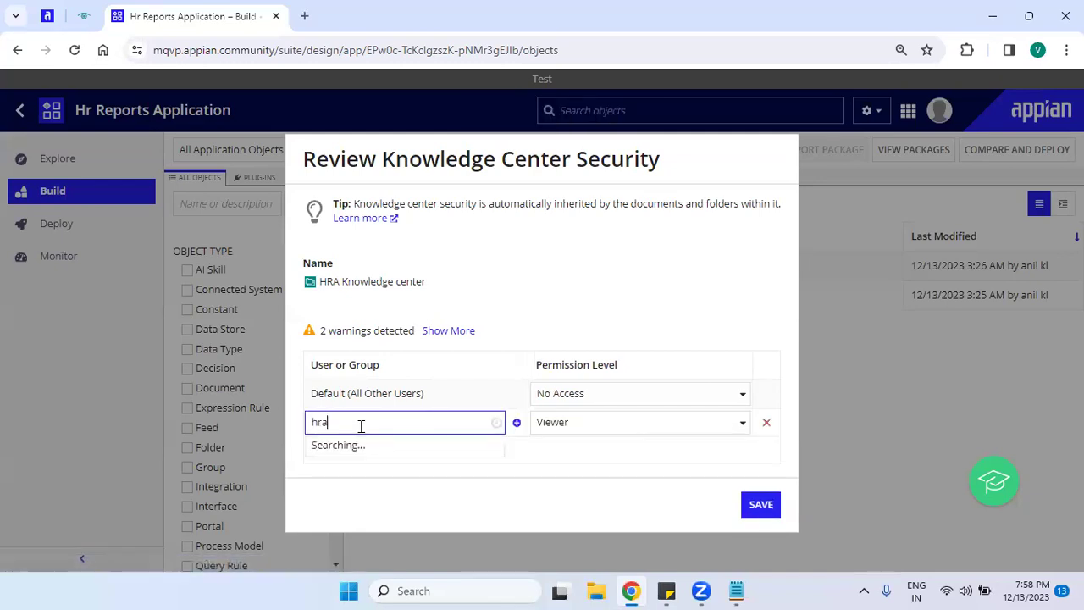
pyautogui.click(392, 445)
pyautogui.click(571, 424)
pyautogui.click(569, 443)
# Add HRA All User as Viewer and save the knowledge center security.
pyautogui.click(398, 449)
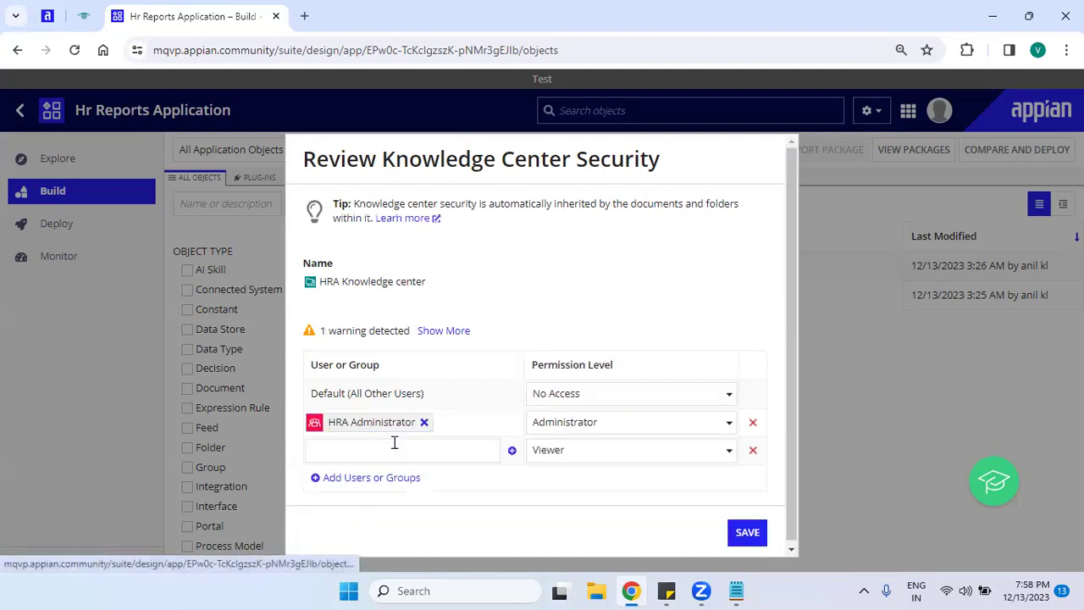
pyautogui.click(394, 442)
pyautogui.write('hrs')
pyautogui.press('BackSpace')
pyautogui.write('a')
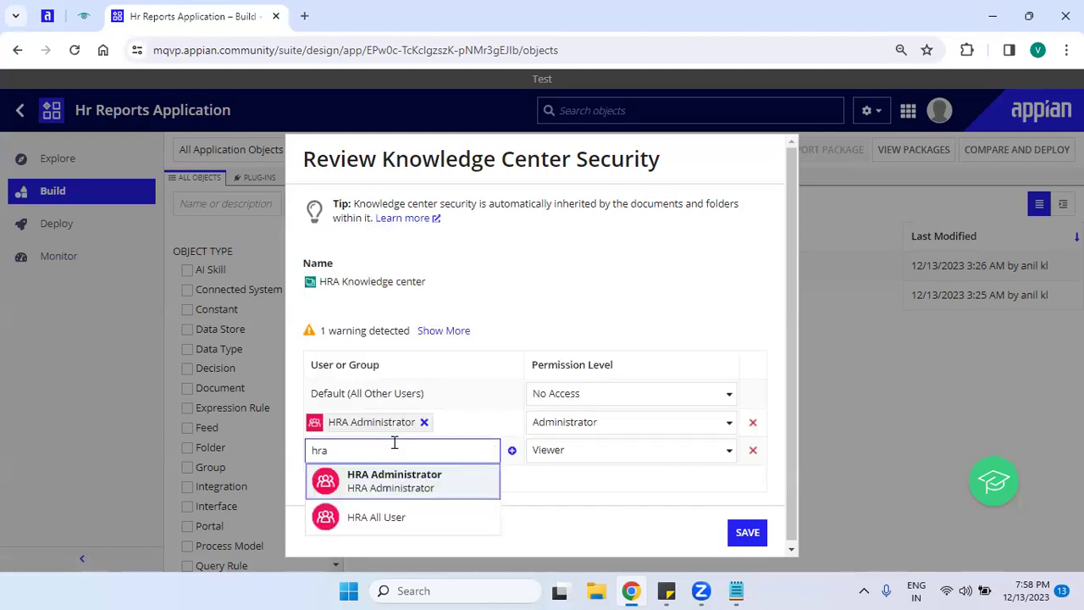
pyautogui.click(415, 508)
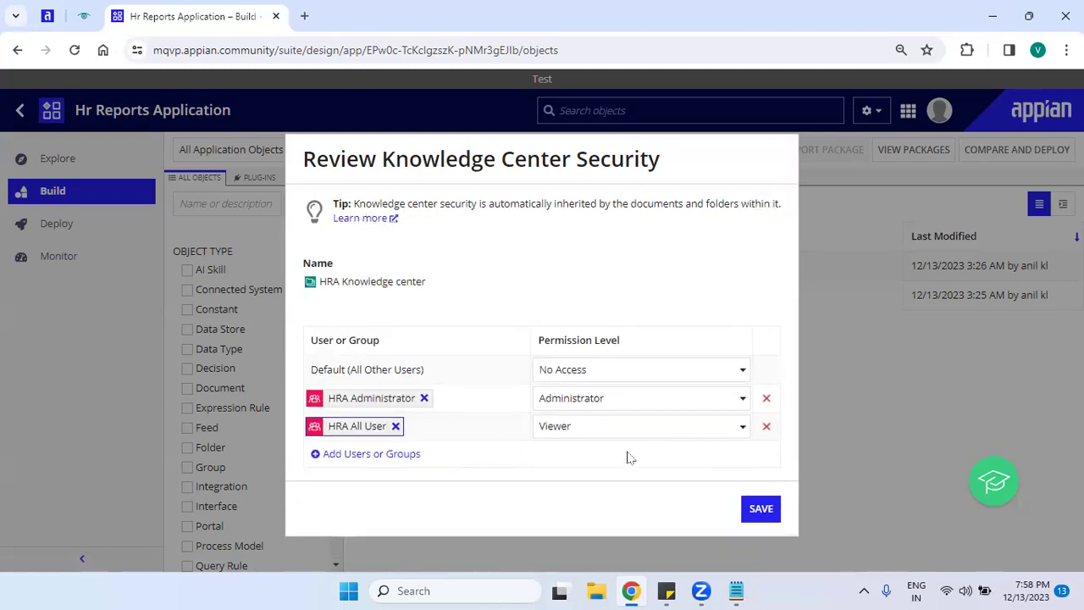
pyautogui.click(757, 514)
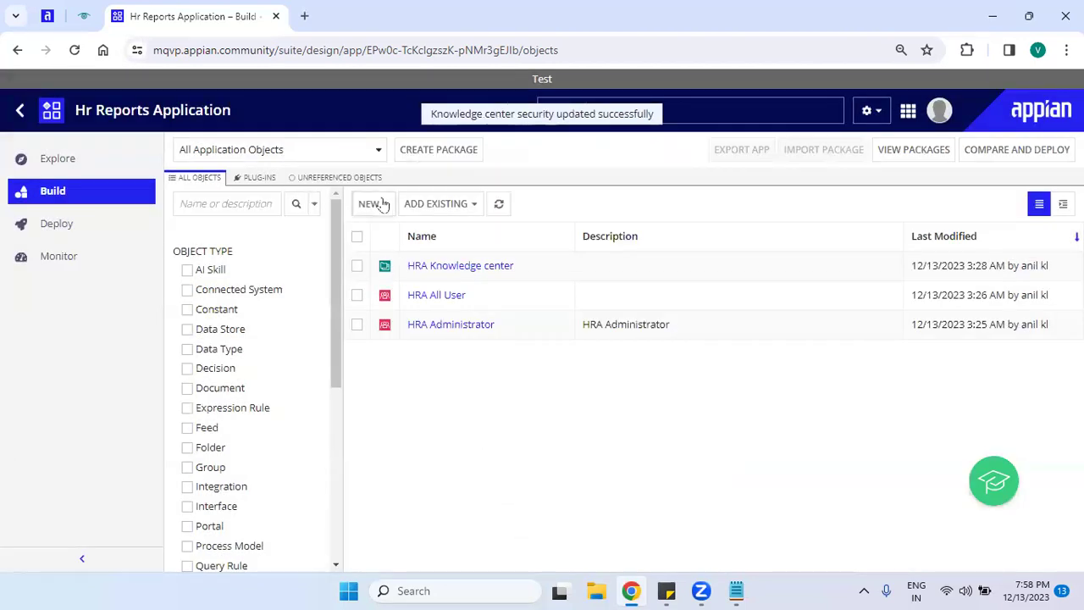
pyautogui.click(382, 205)
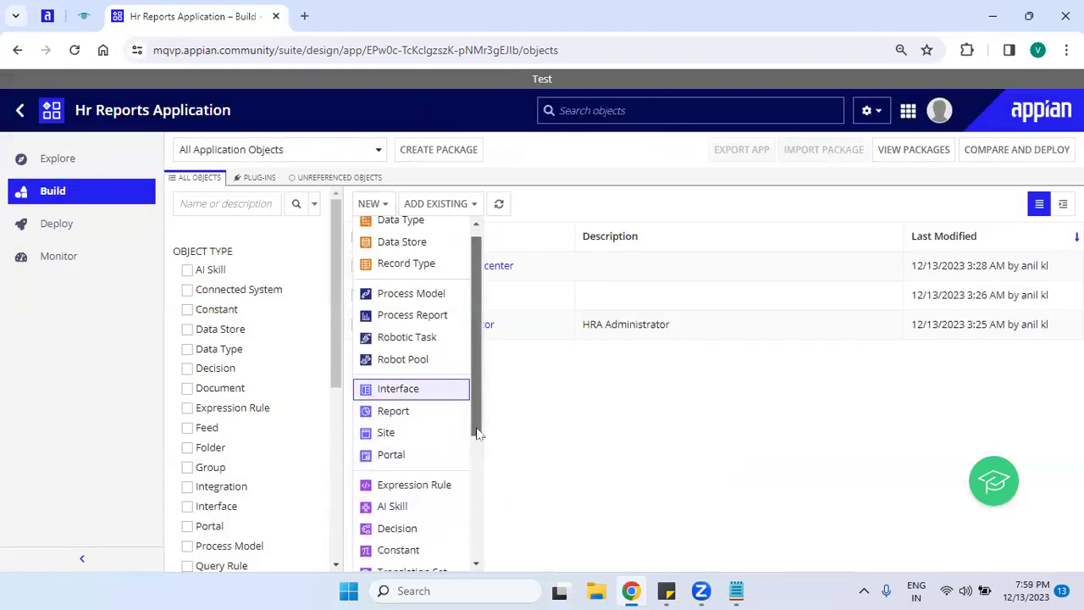
# Start a new Rule Folder named HRA and bring up the Notepad folder list.
pyautogui.scroll(-5, 477, 433)
pyautogui.click(415, 557)
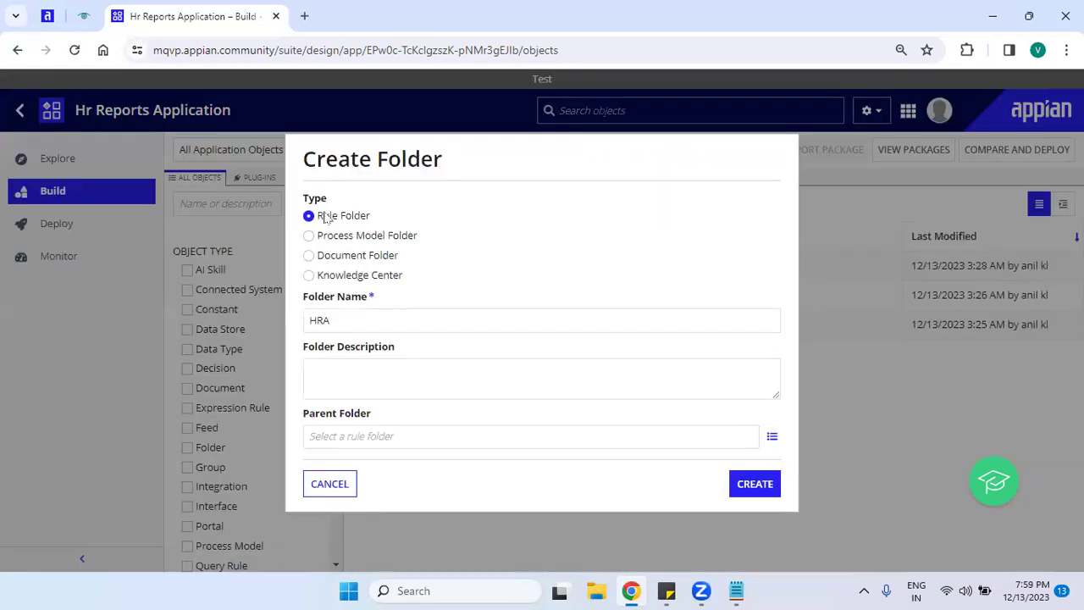
pyautogui.click(364, 319)
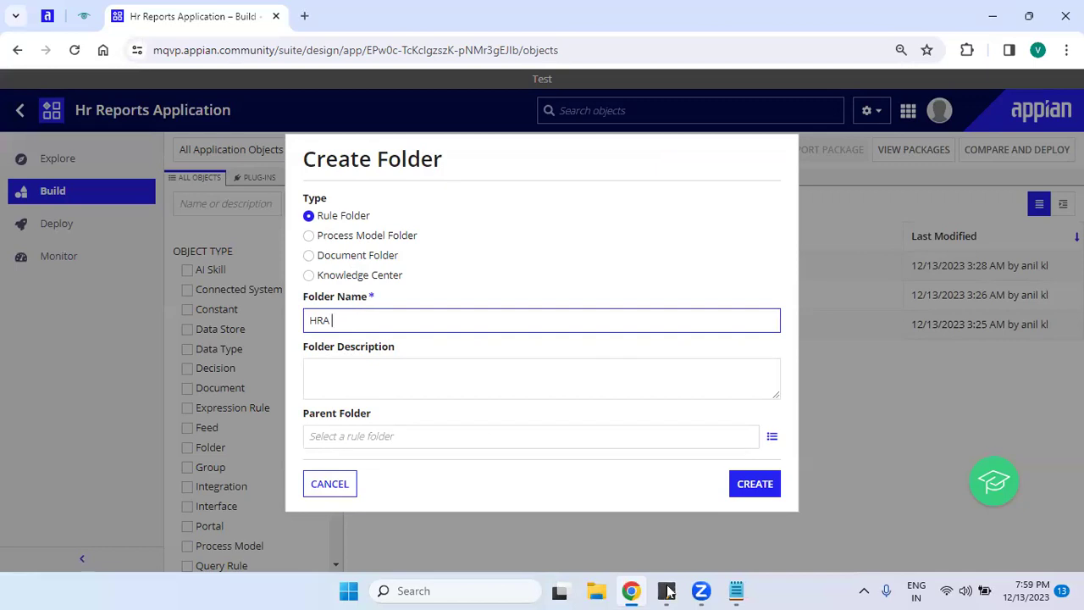
pyautogui.click(736, 590)
# Copy Rule_and_Constant from Notepad into the folder name, making HRA Rule_and_Constant.
pyautogui.click(390, 347)
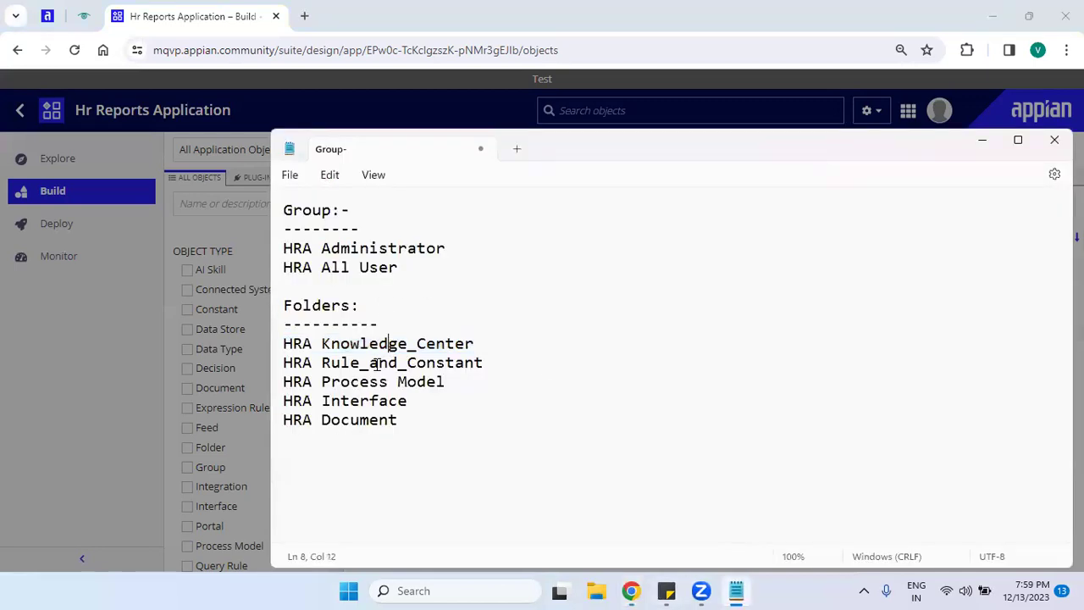
pyautogui.moveTo(322, 362); pyautogui.dragTo(487, 362)
pyautogui.hotkey('ctrl', 'c')
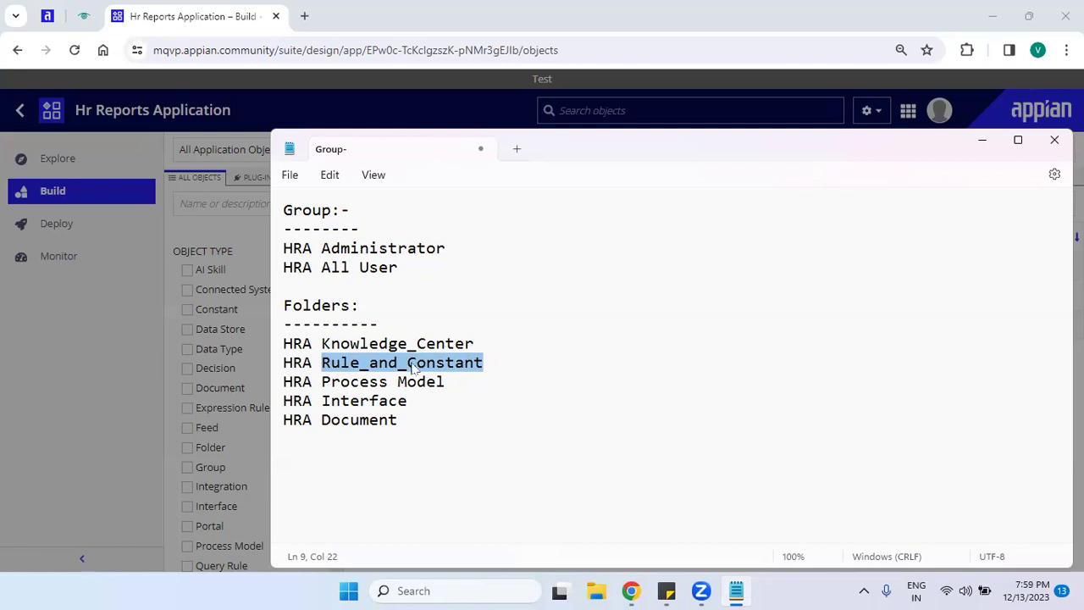
pyautogui.click(381, 368)
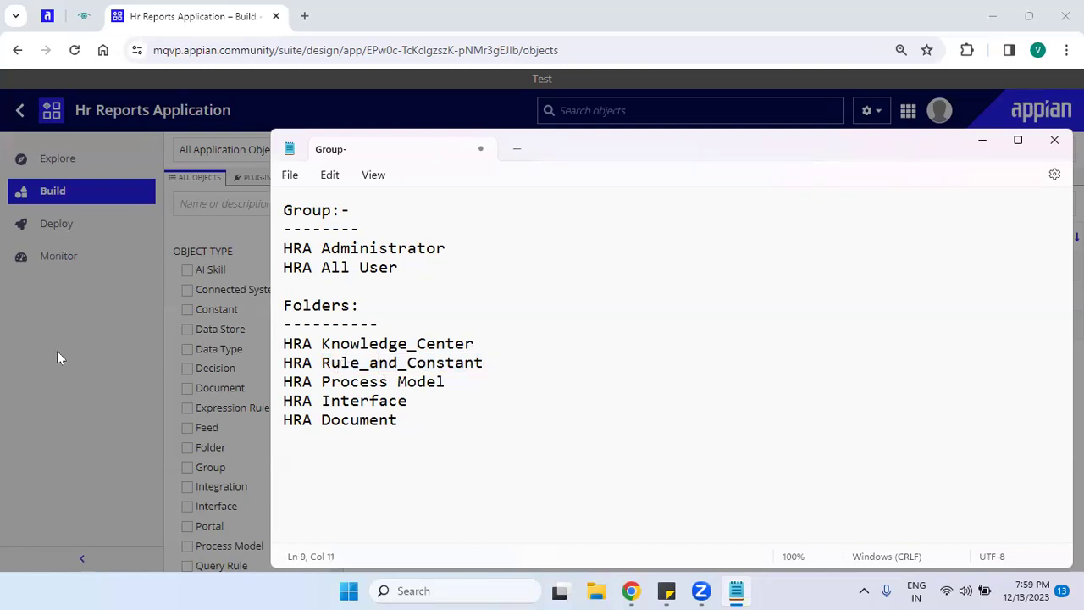
pyautogui.click(57, 357)
pyautogui.hotkey('ctrl', 'v')
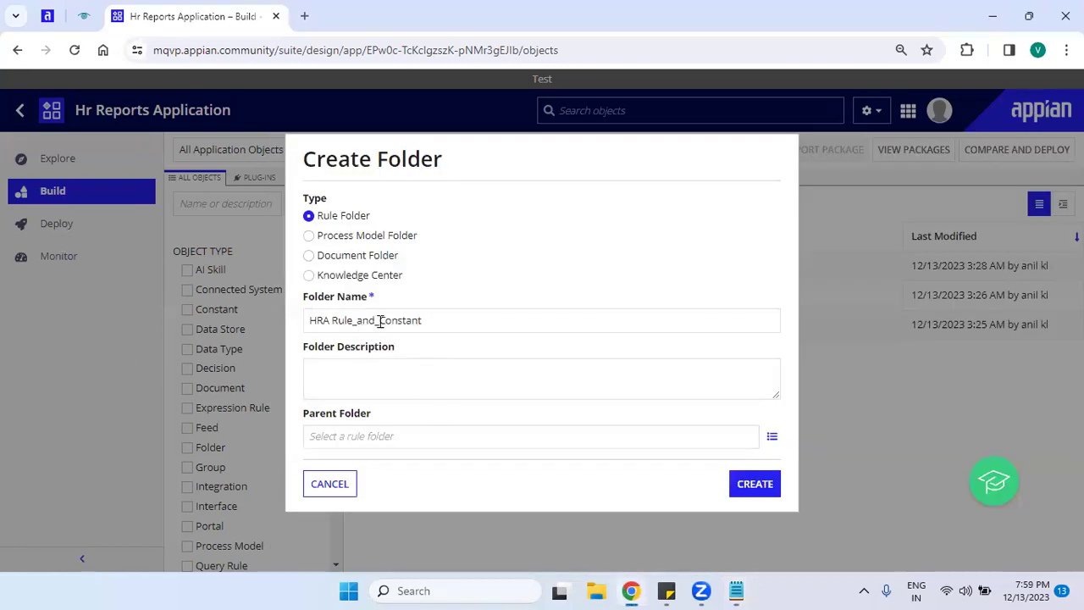
# Correct the rule folder name to 'HRA Rule and Constant' and create it.
pyautogui.click(380, 320)
pyautogui.press('BackSpace')
pyautogui.press('BackSpace')
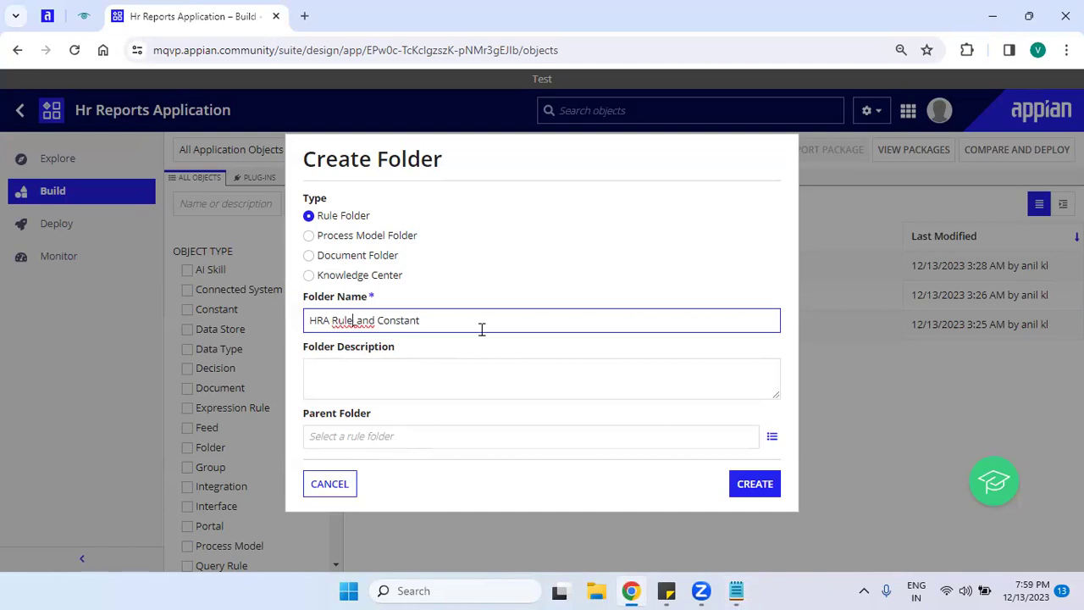
pyautogui.click(484, 360)
pyautogui.click(768, 483)
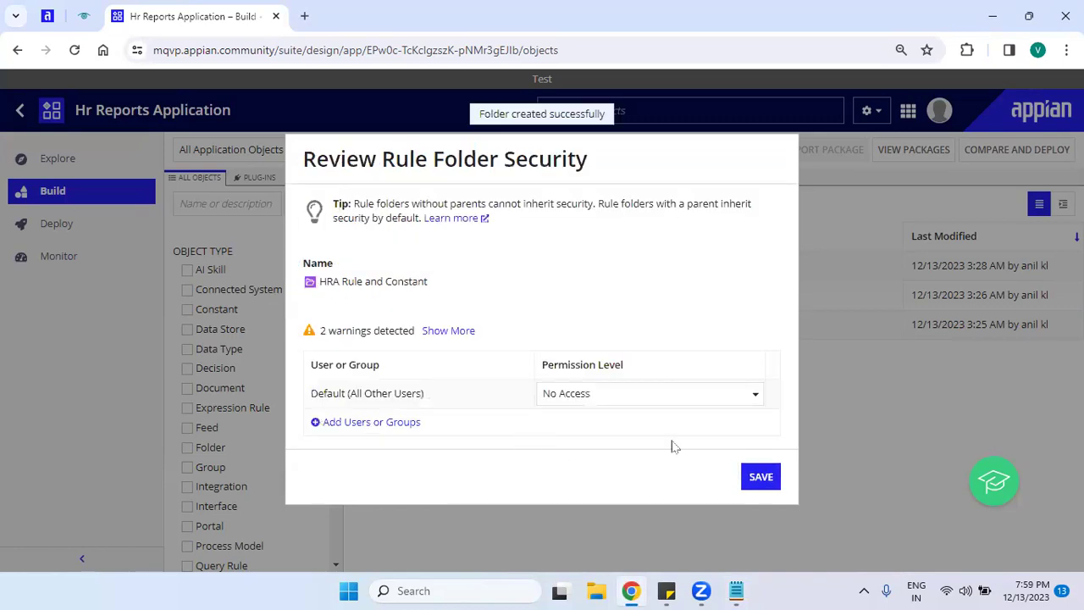
# Add HRA Administrator to the folder security with Administrator permission.
pyautogui.click(390, 426)
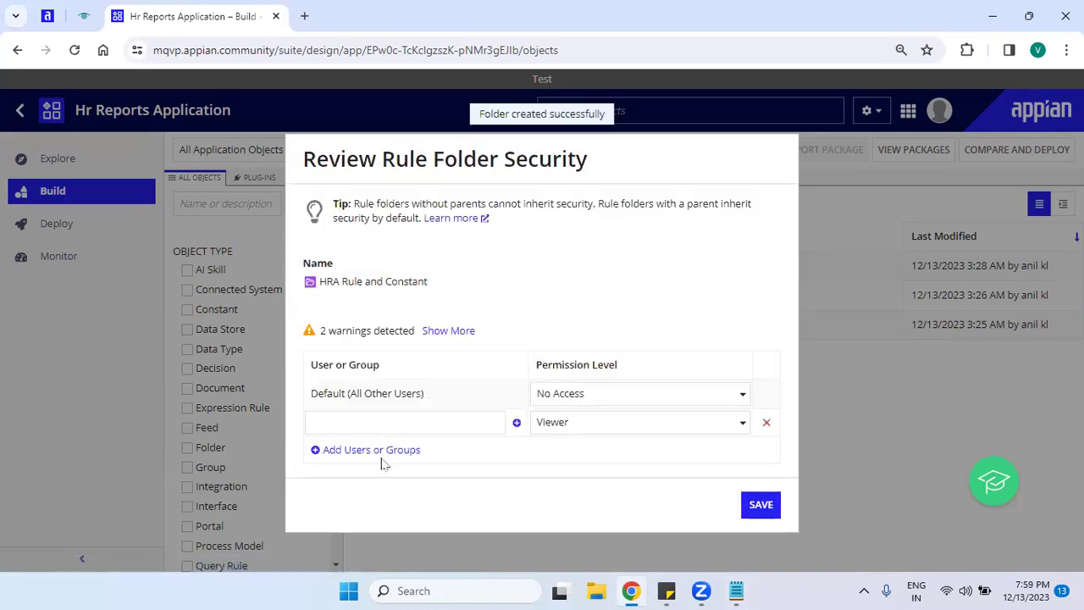
pyautogui.click(380, 450)
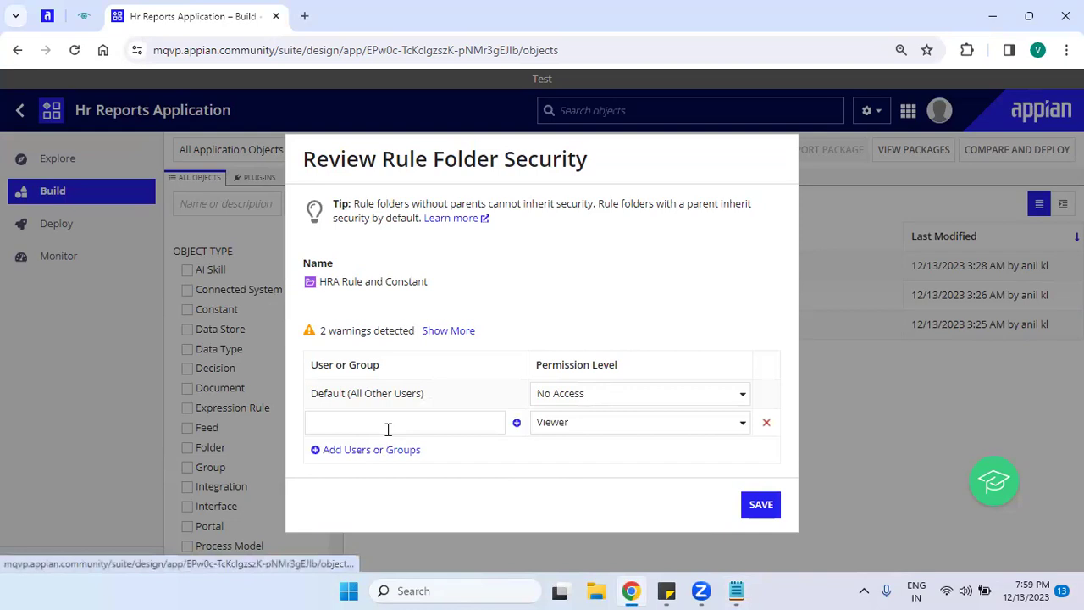
pyautogui.click(391, 422)
pyautogui.write('hra')
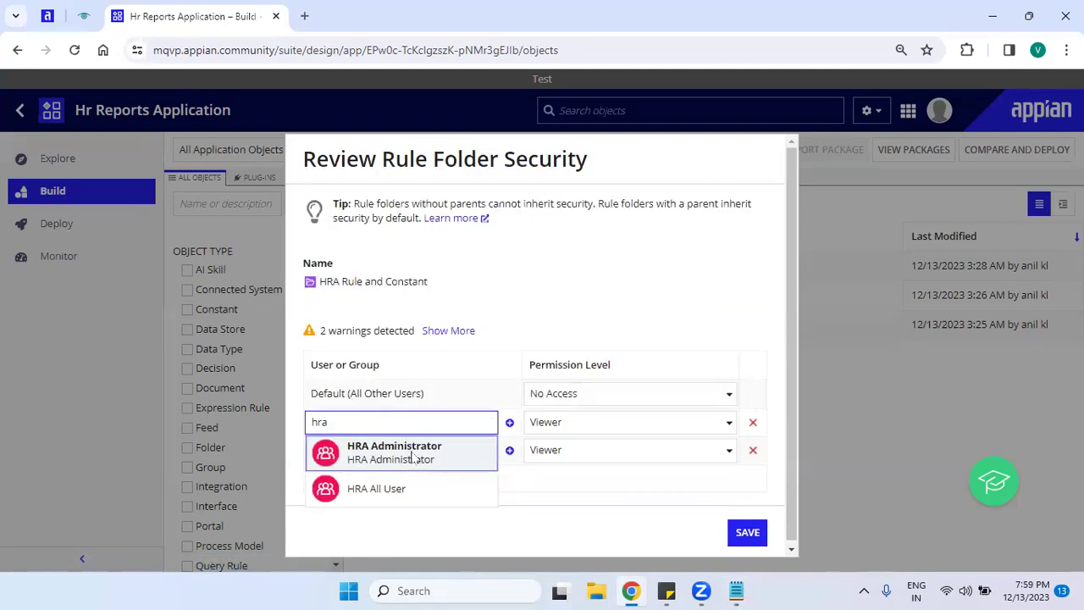
pyautogui.click(415, 454)
pyautogui.click(600, 428)
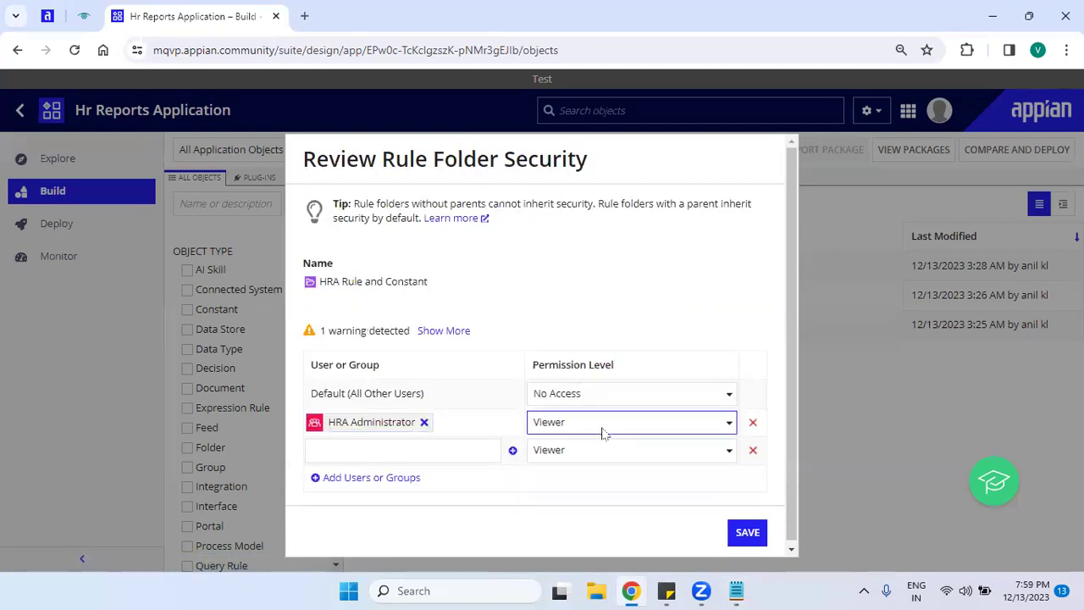
pyautogui.click(582, 447)
# Add HRA All User as Viewer and save the folder security.
pyautogui.click(434, 452)
pyautogui.write('hra')
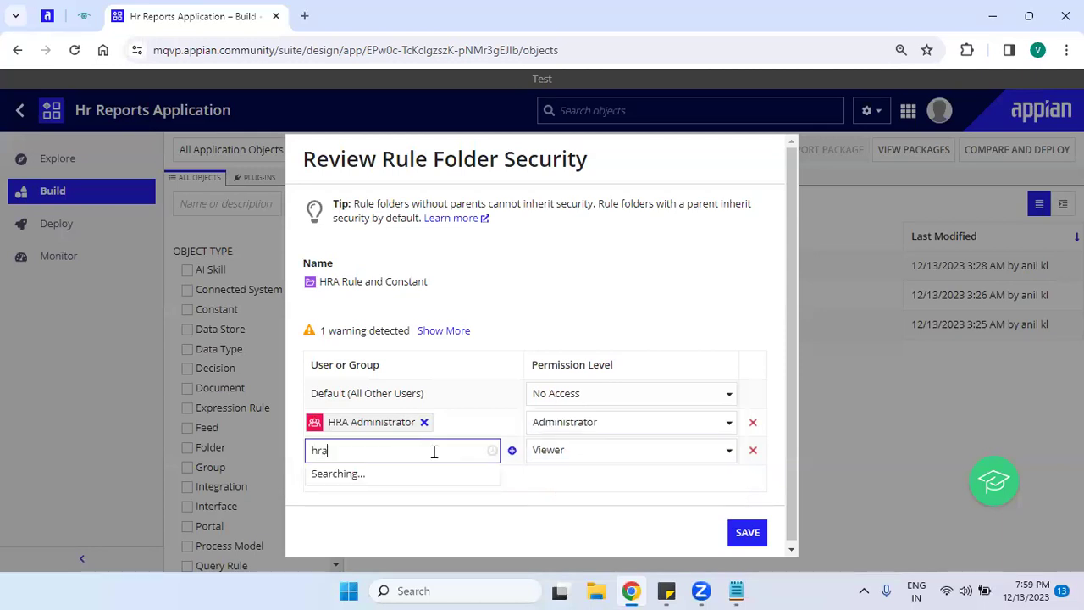
pyautogui.click(421, 514)
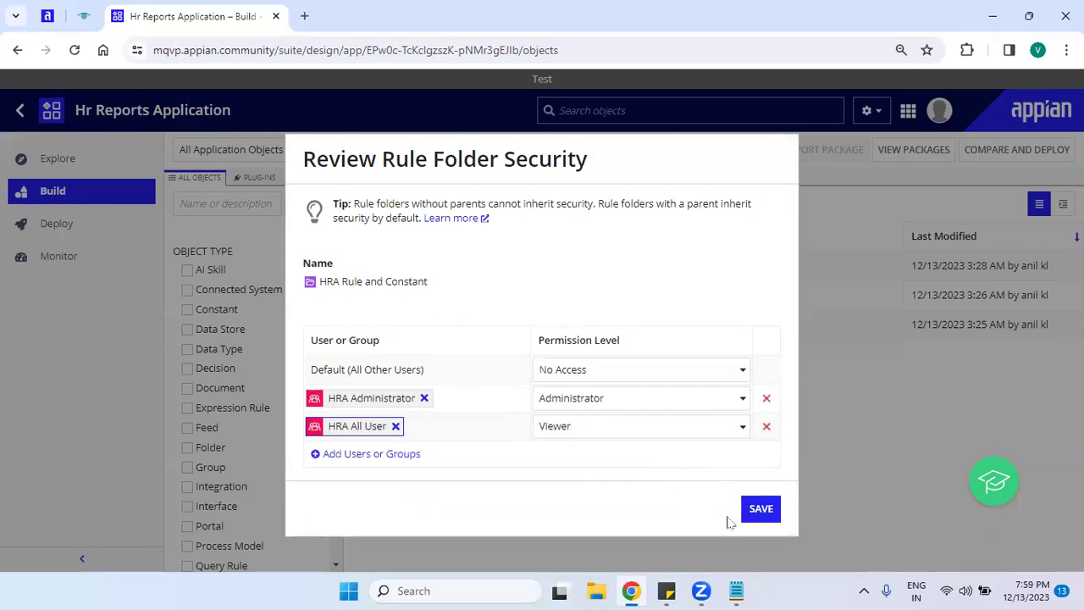
pyautogui.click(760, 511)
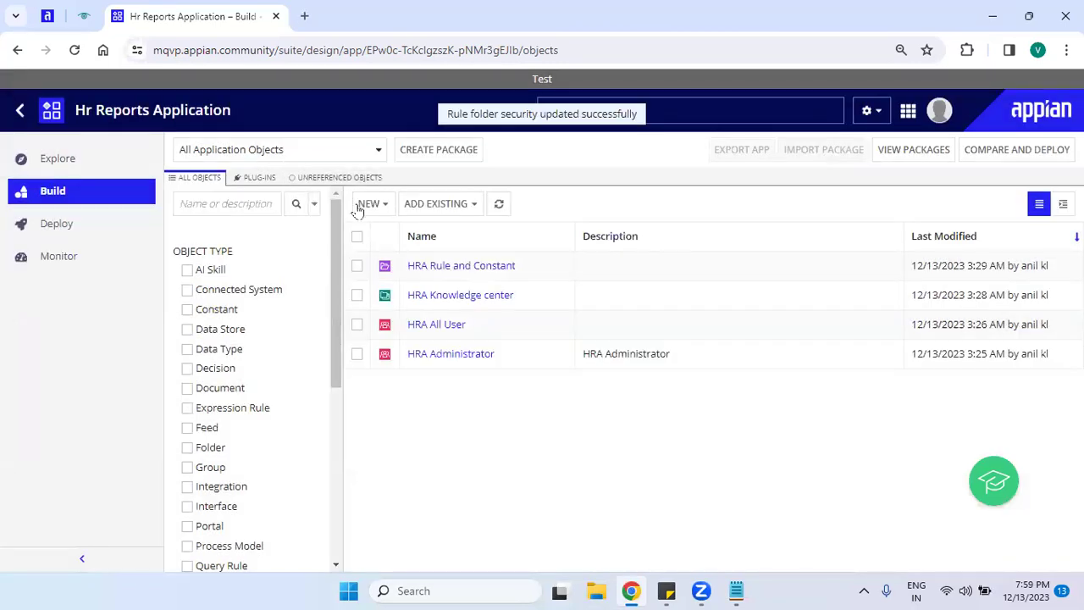
pyautogui.click(360, 205)
pyautogui.moveTo(475, 337); pyautogui.dragTo(464, 508)
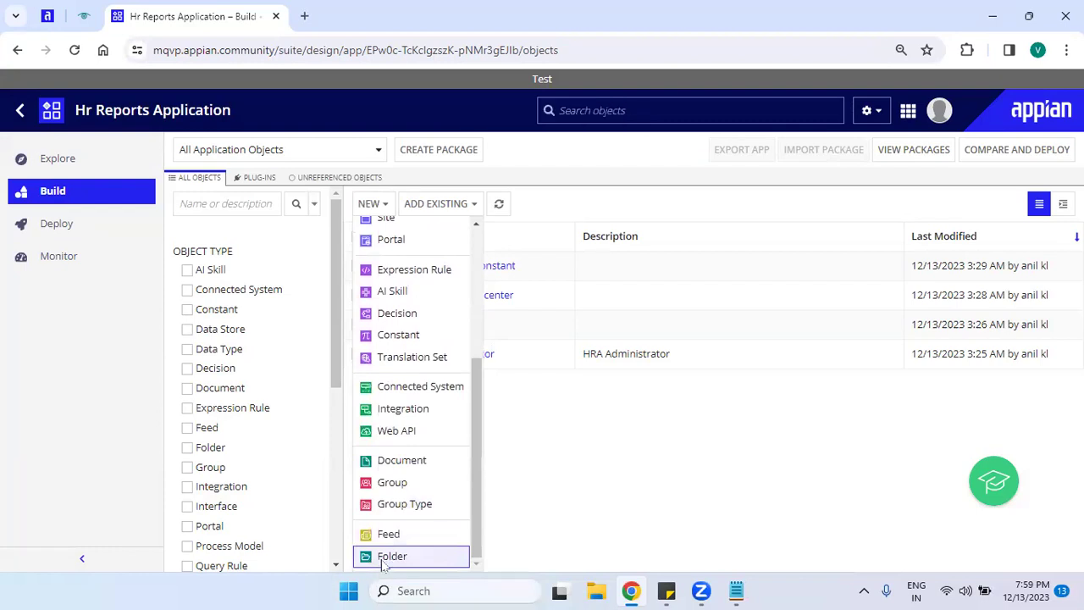
# Start a new Document Folder, remove HRA Knowledge center as parent, and open the folder picker.
pyautogui.click(386, 563)
pyautogui.click(309, 255)
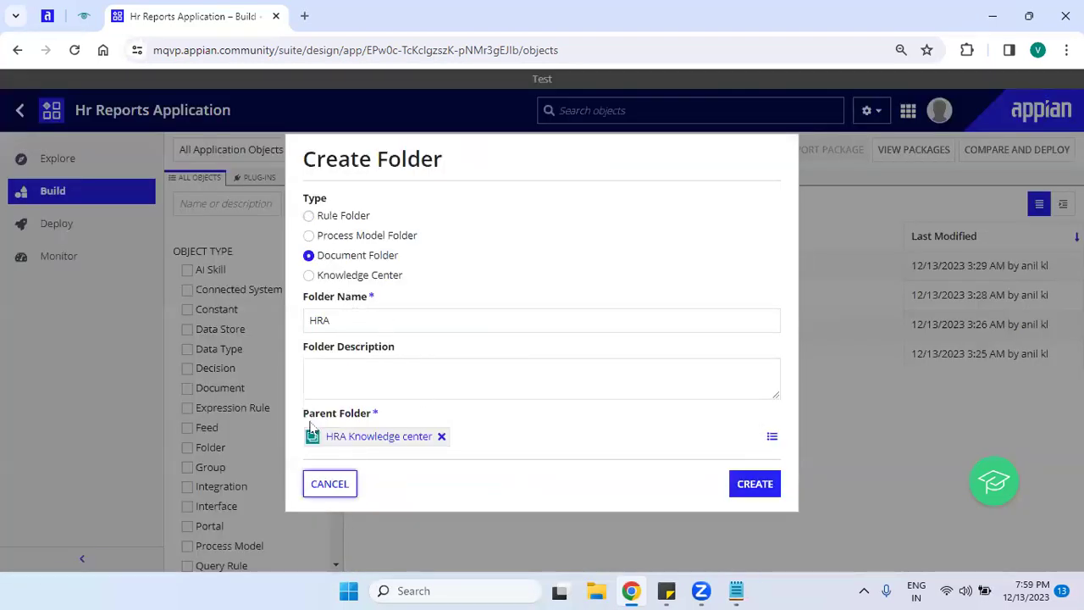
pyautogui.tripleClick(418, 414)
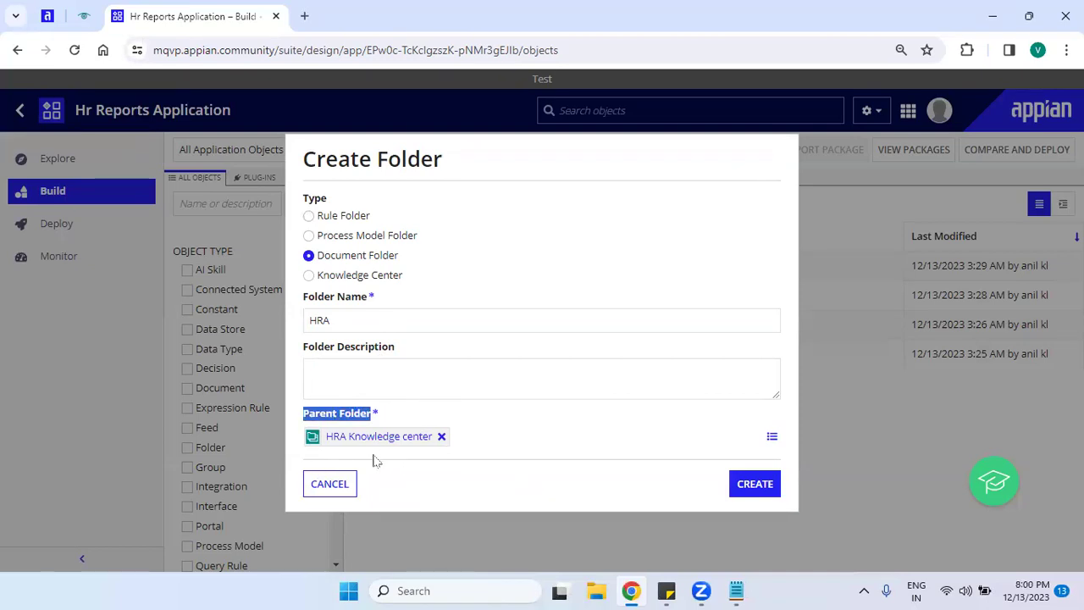
pyautogui.click(441, 436)
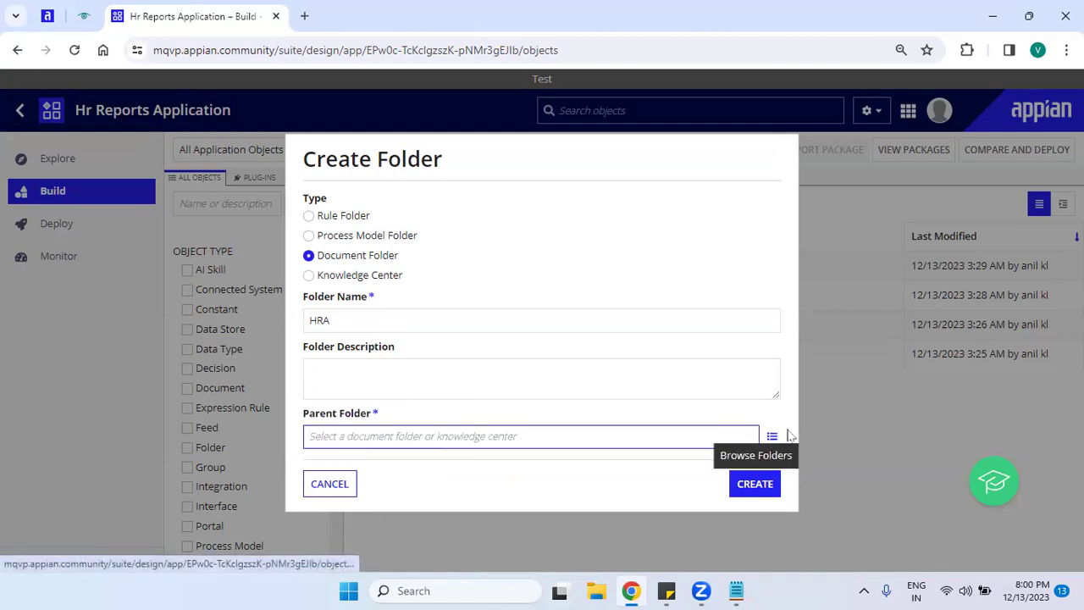
pyautogui.click(772, 437)
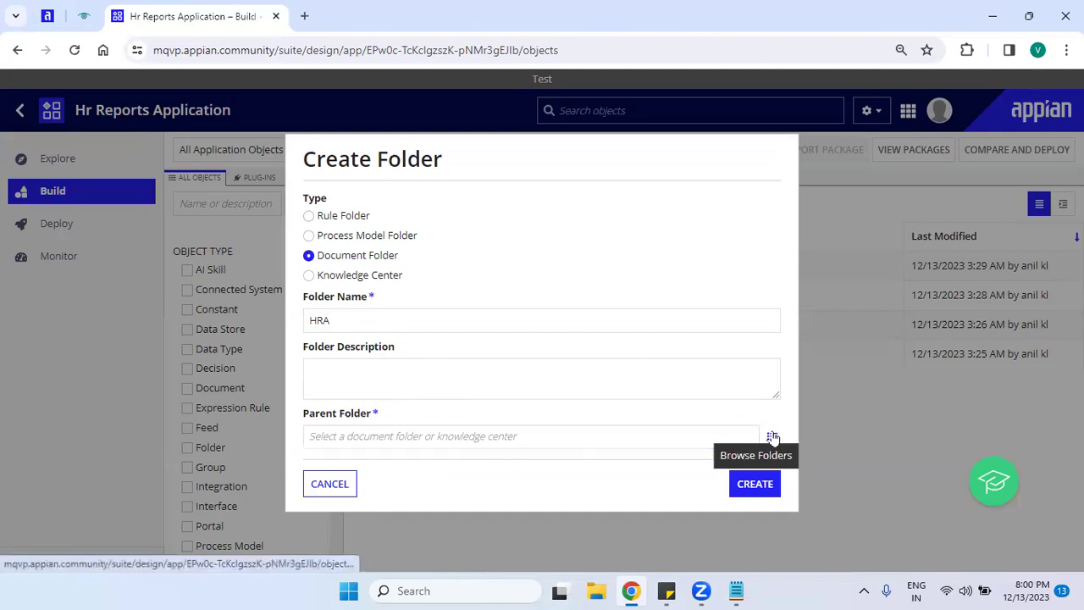
pyautogui.click(772, 437)
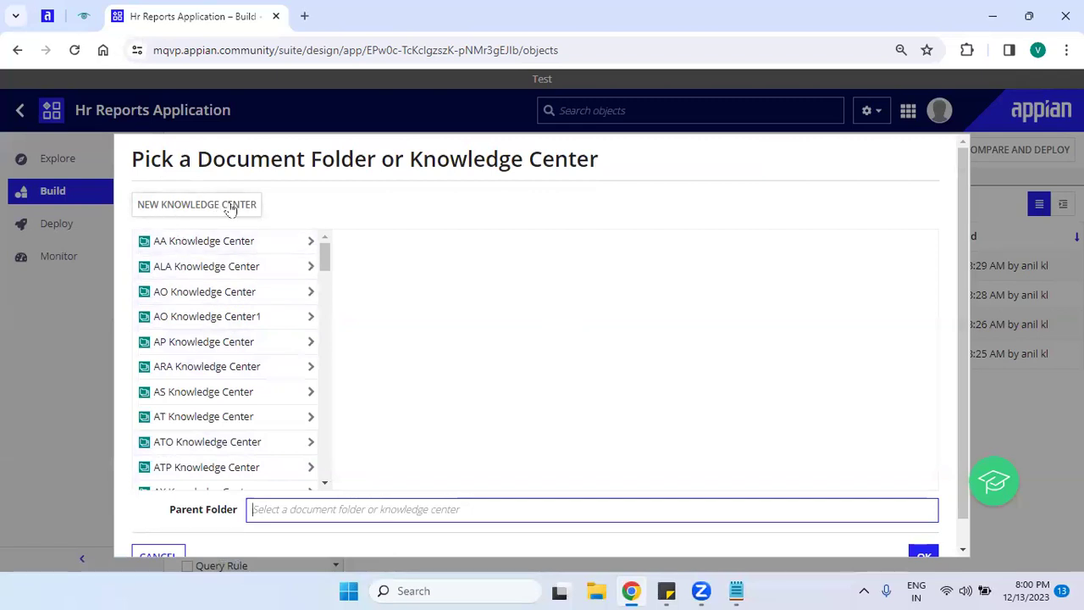
# Search 'hra' and confirm HRA Knowledge center as the parent folder.
pyautogui.click(208, 210)
pyautogui.write('HRA')
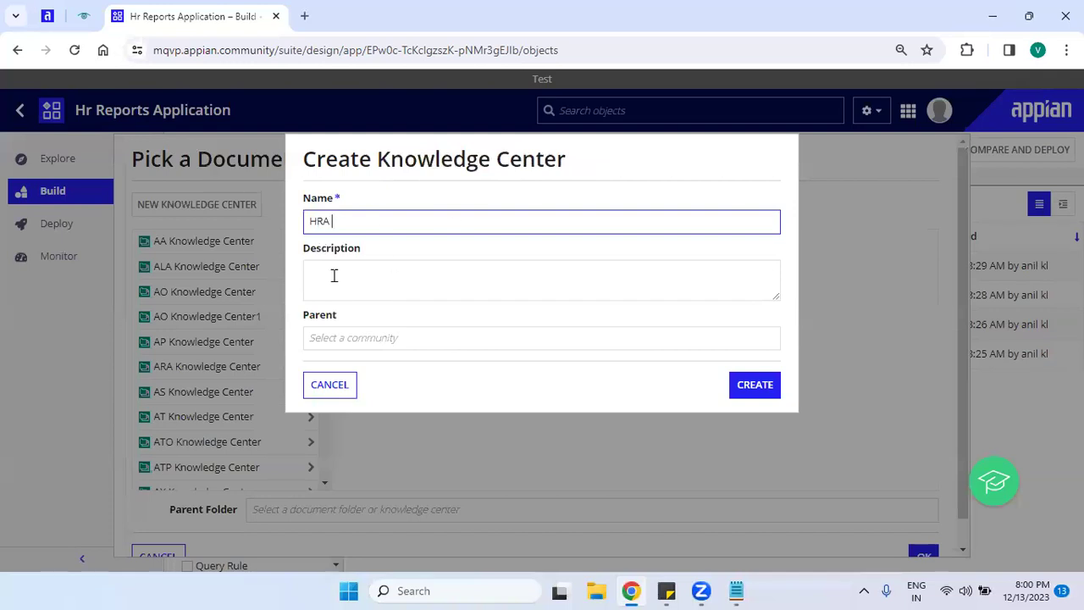
pyautogui.click(349, 383)
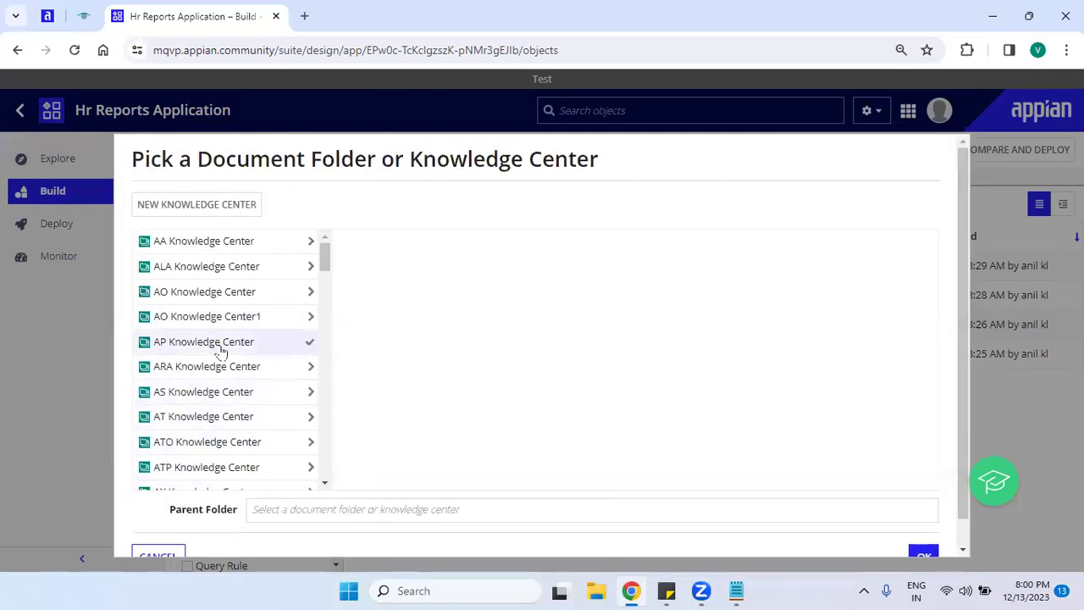
pyautogui.click(273, 514)
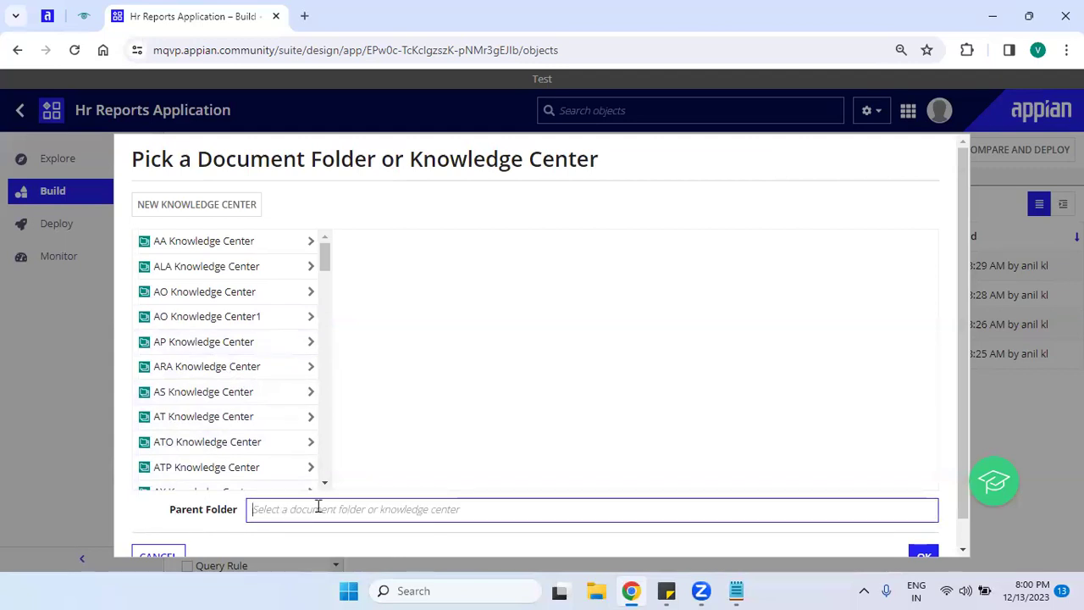
pyautogui.write('ha')
pyautogui.press('BackSpace')
pyautogui.write('ra')
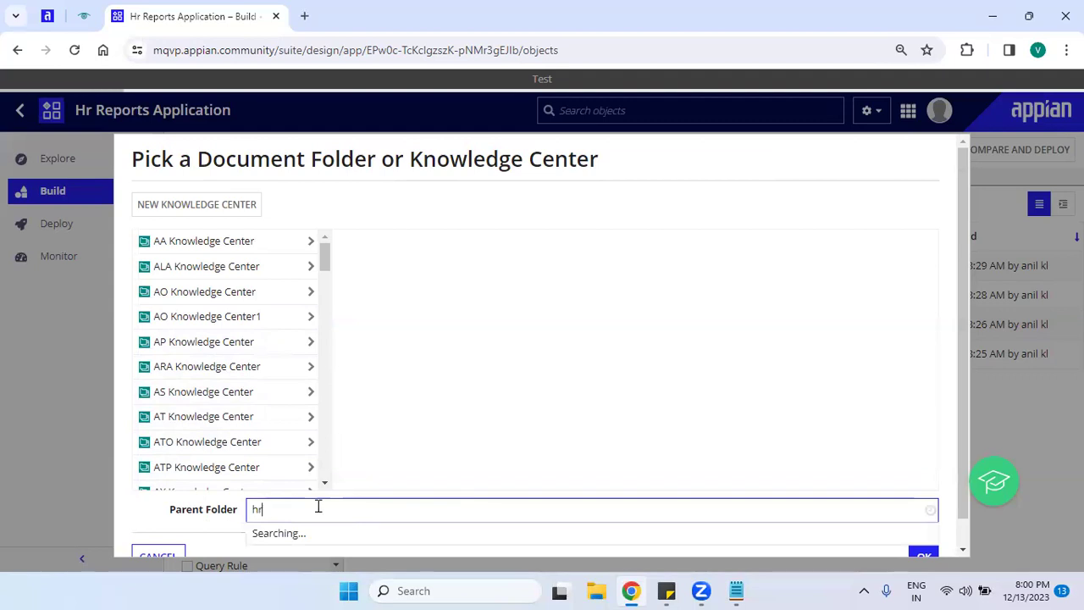
pyautogui.click(352, 539)
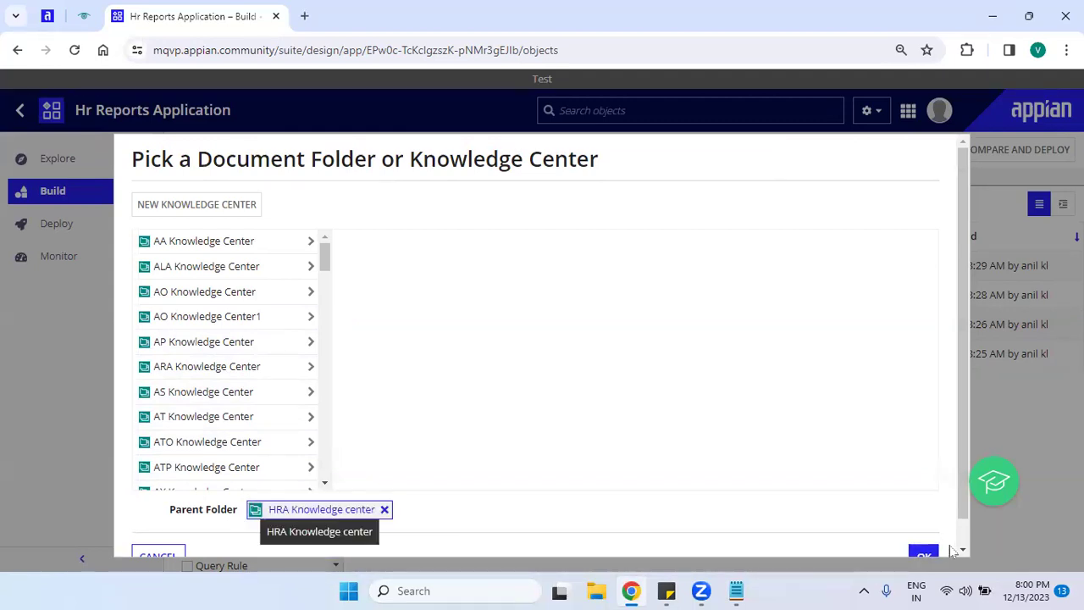
pyautogui.scroll(-1, 962, 449)
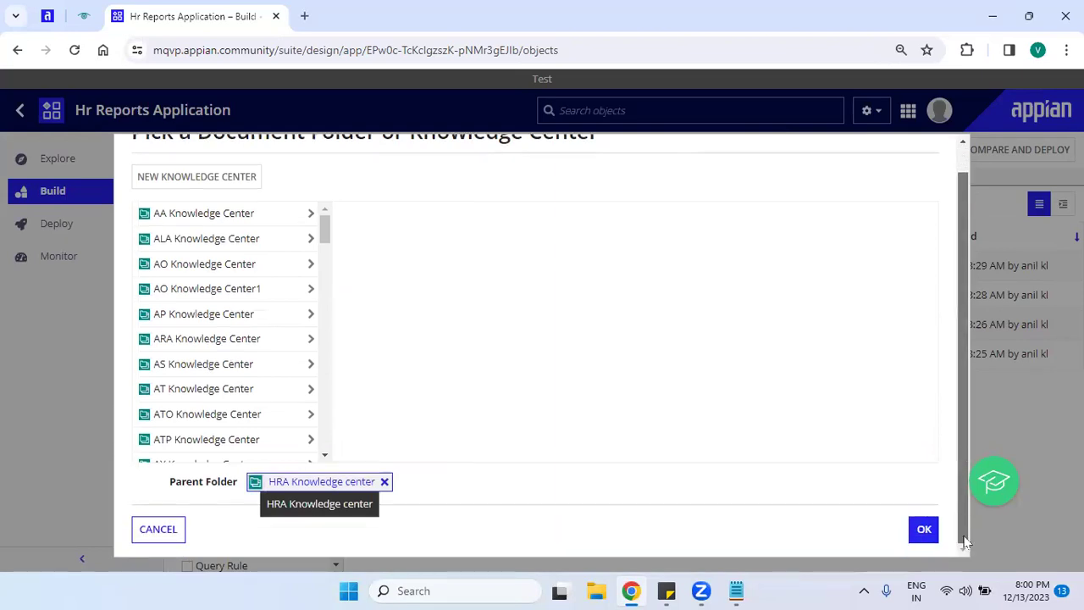
pyautogui.click(923, 527)
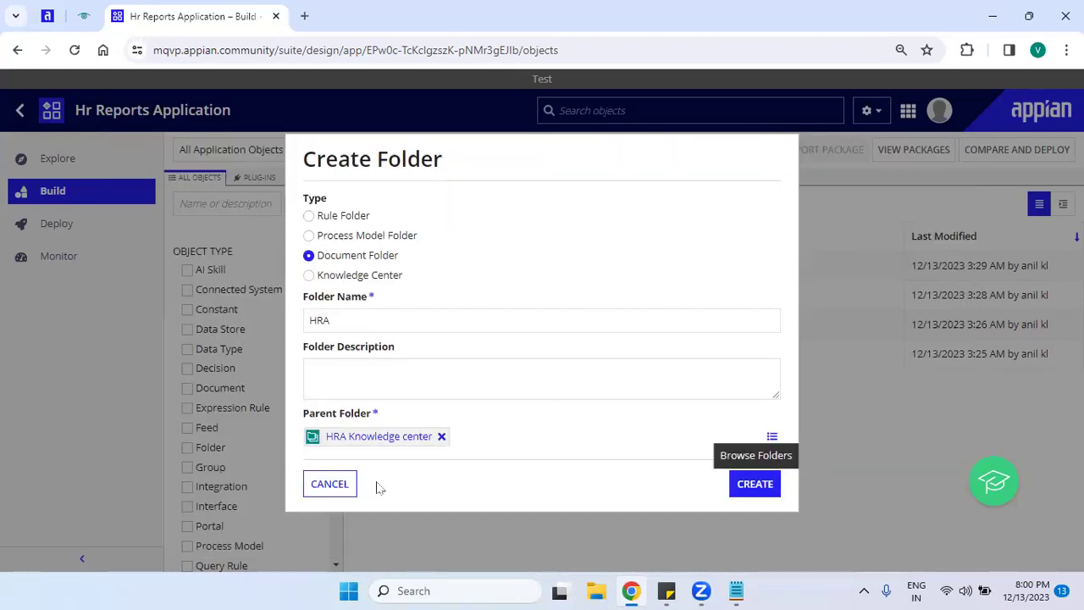
# Name the folder 'HRA Document' and create it.
pyautogui.click(373, 316)
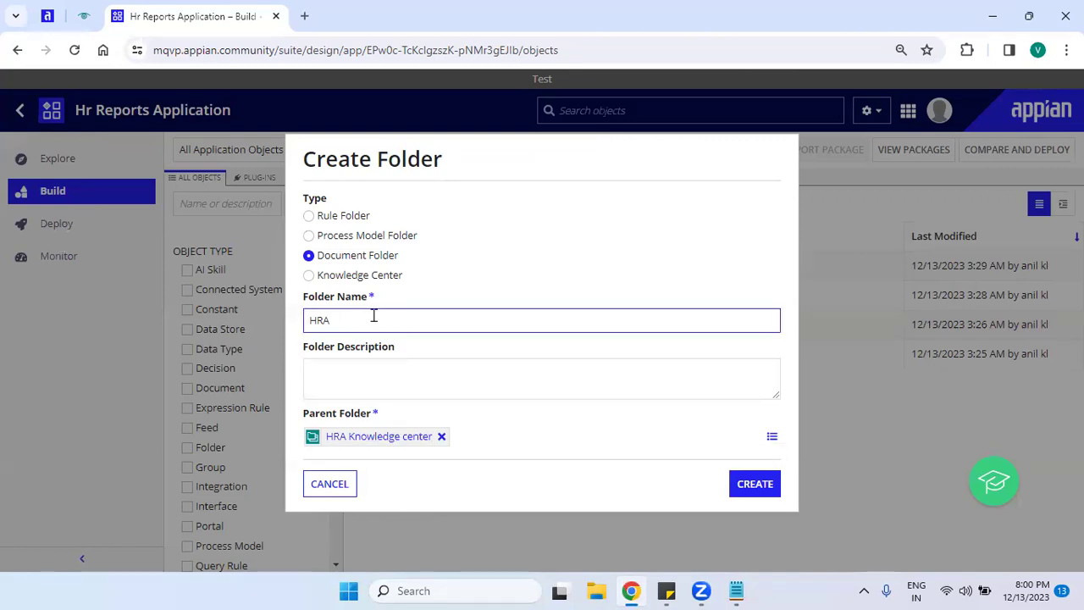
pyautogui.write('Dppument')
pyautogui.click(764, 484)
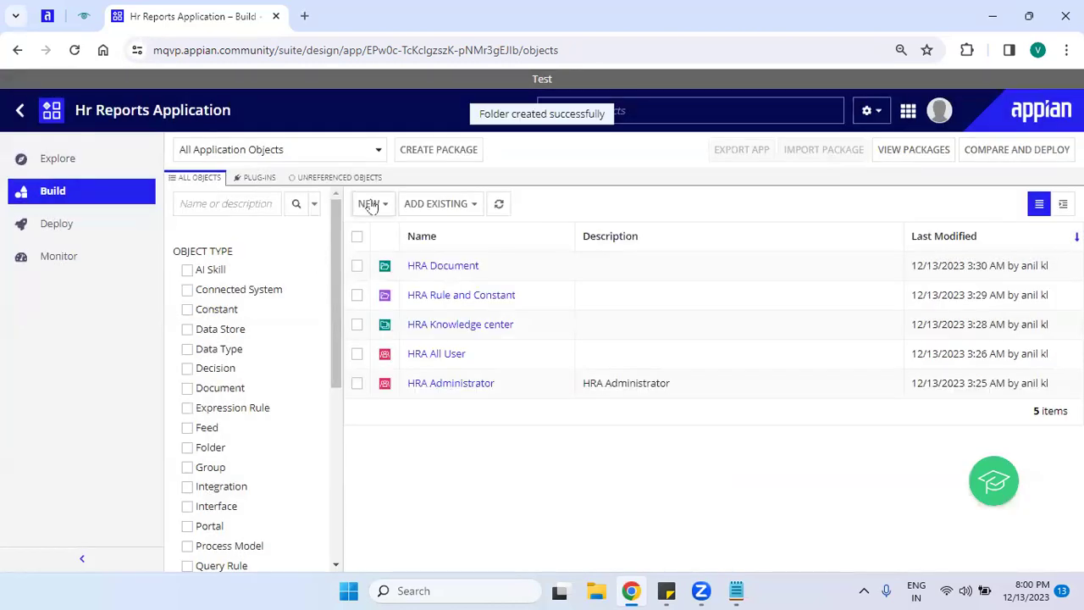
# After one cancelled attempt, create a Process Model Folder named 'HRA Process Model'.
pyautogui.click(369, 203)
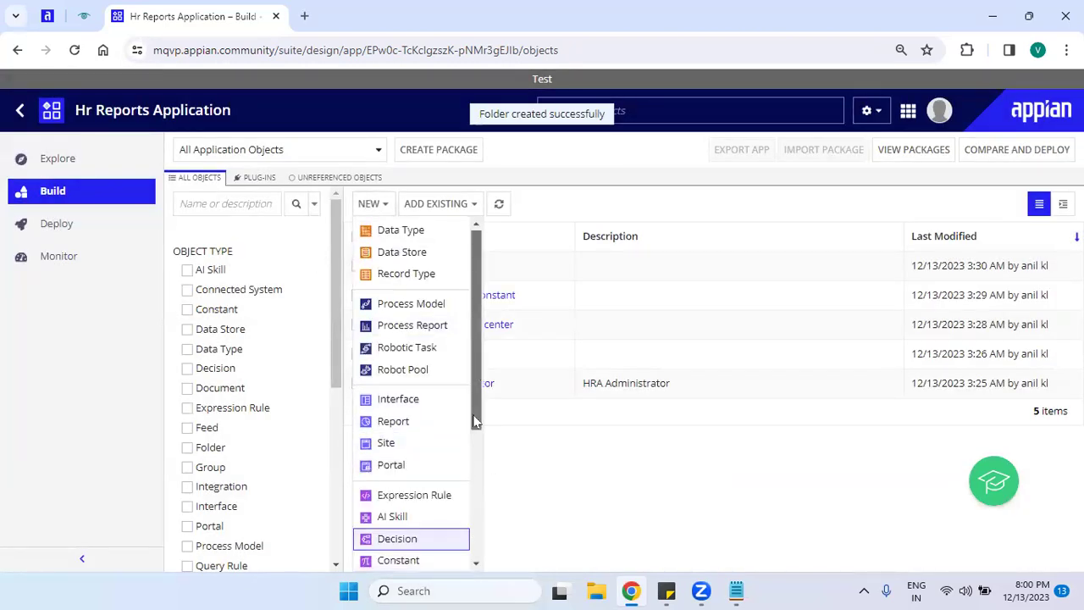
pyautogui.moveTo(477, 416); pyautogui.dragTo(426, 564)
pyautogui.click(410, 566)
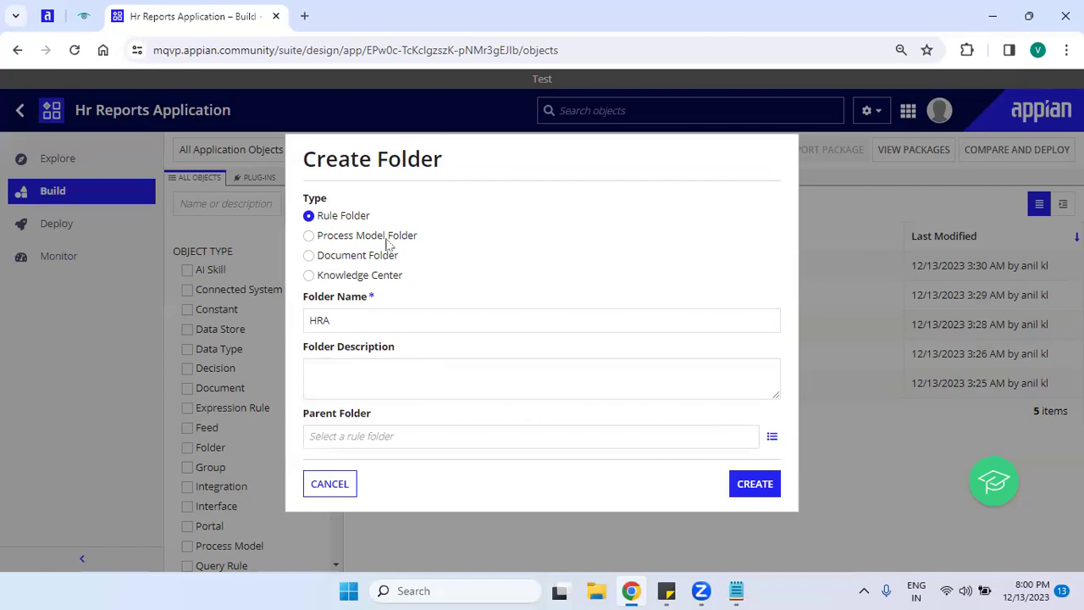
pyautogui.click(347, 481)
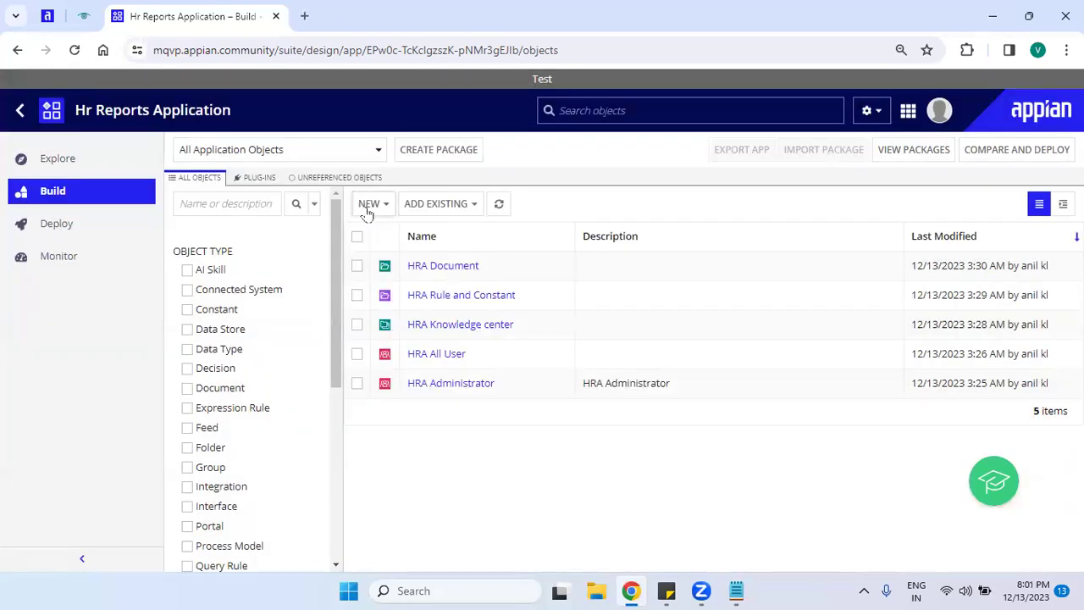
pyautogui.click(369, 203)
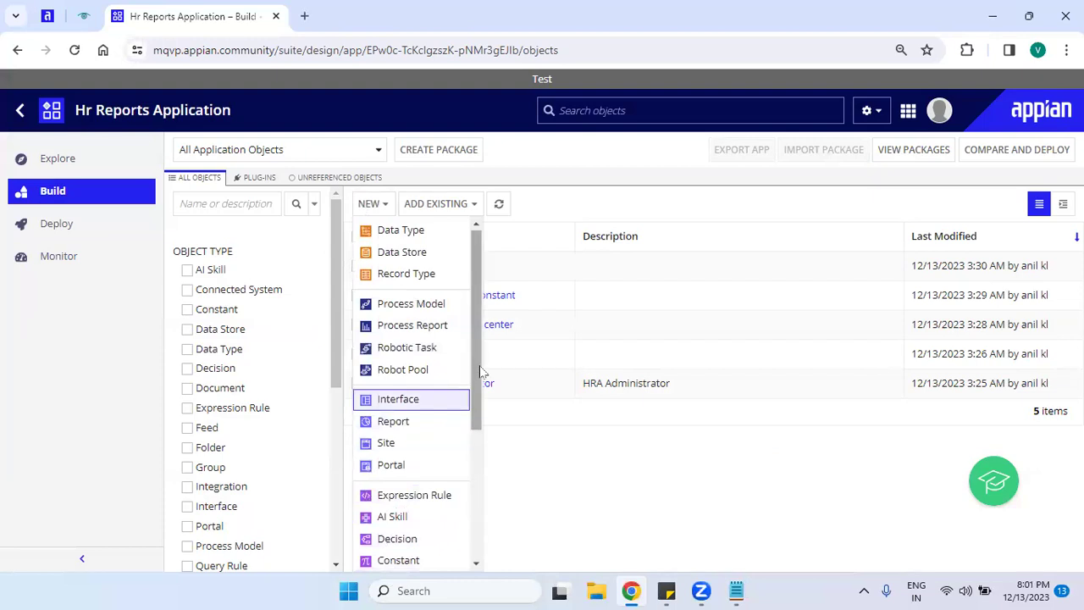
pyautogui.moveTo(482, 373); pyautogui.dragTo(479, 501)
pyautogui.click(426, 563)
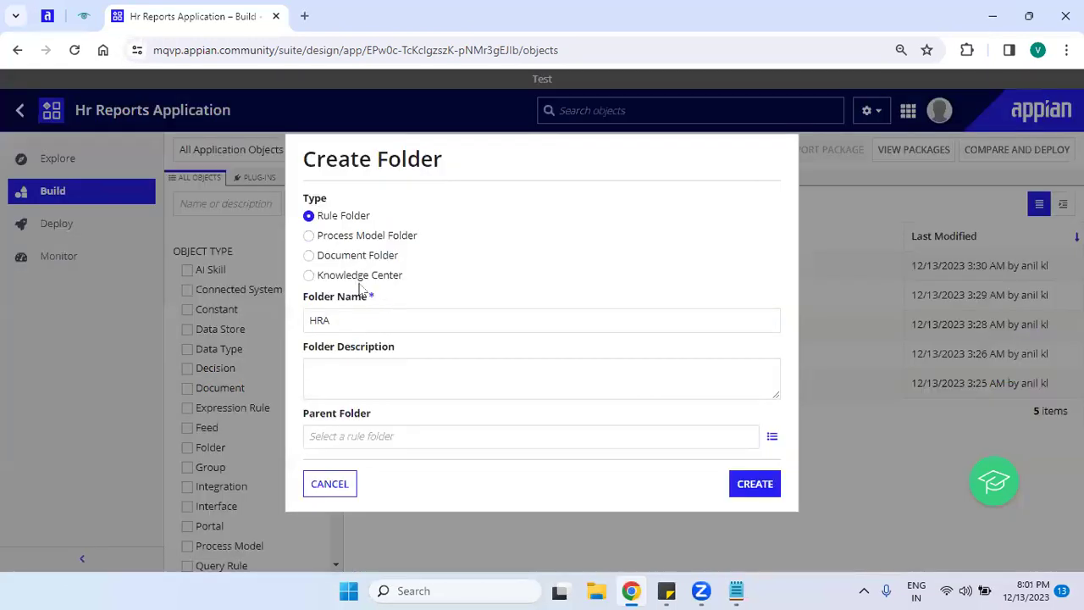
pyautogui.click(327, 235)
pyautogui.click(408, 318)
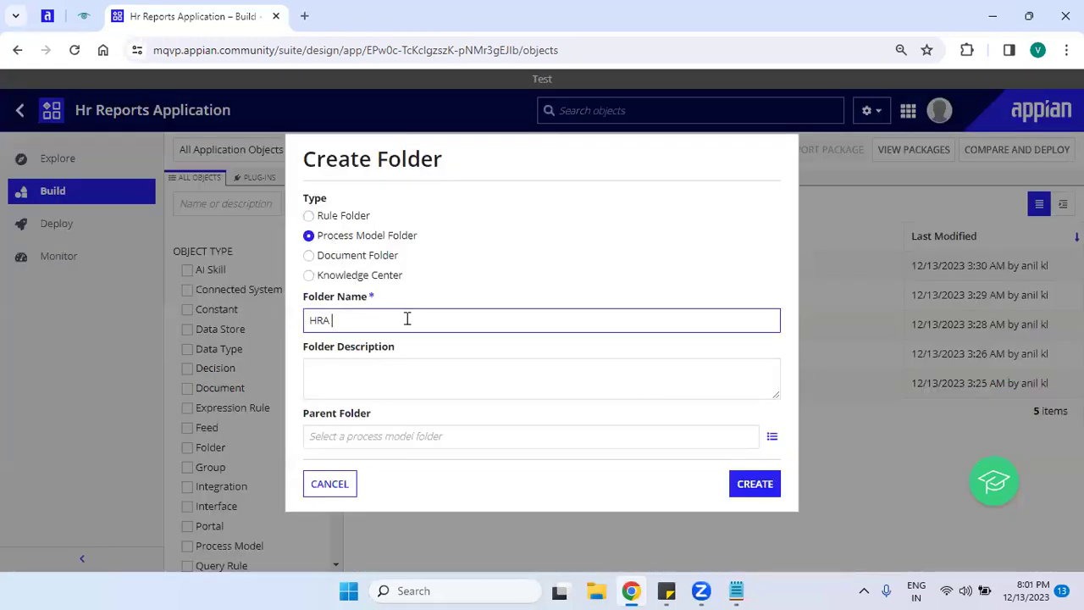
pyautogui.write('Process Model')
pyautogui.click(733, 489)
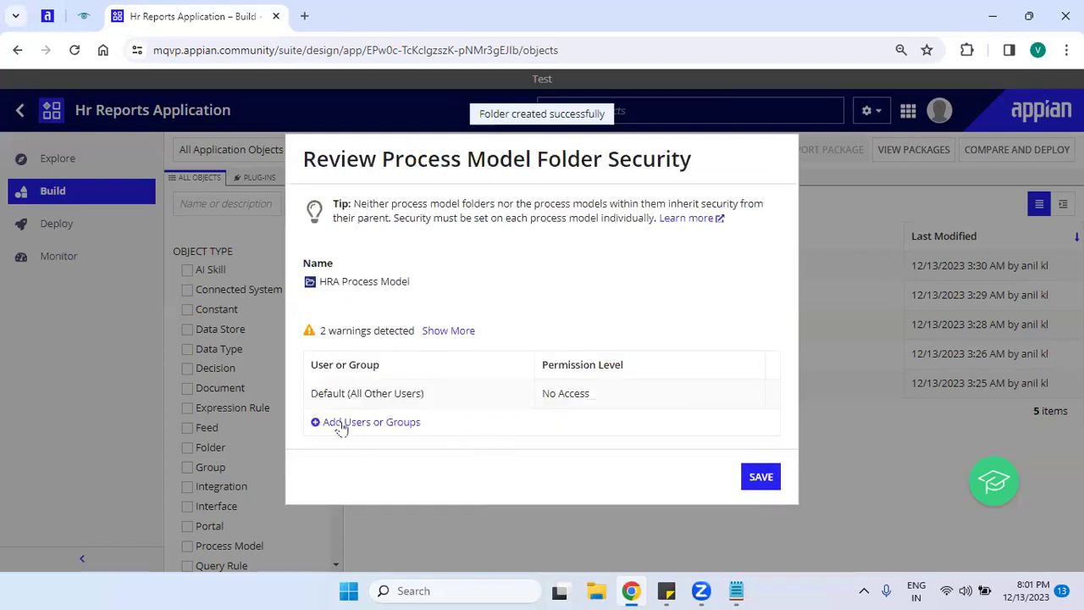
# Add HRA Administrator with Administrator permission, then add HRA All User to the security list.
pyautogui.click(342, 423)
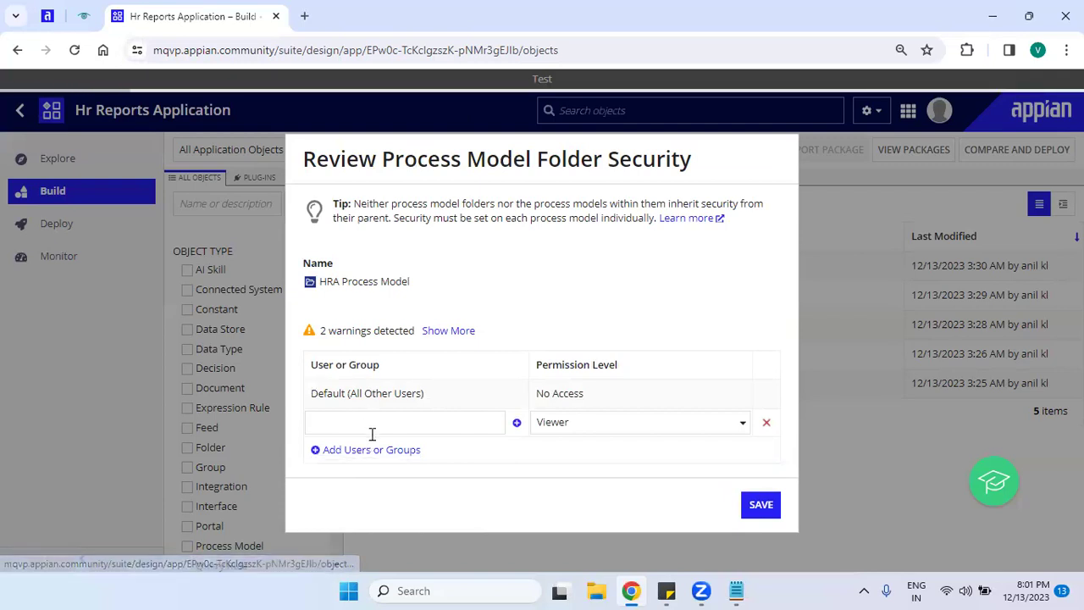
pyautogui.click(372, 431)
pyautogui.write('hra')
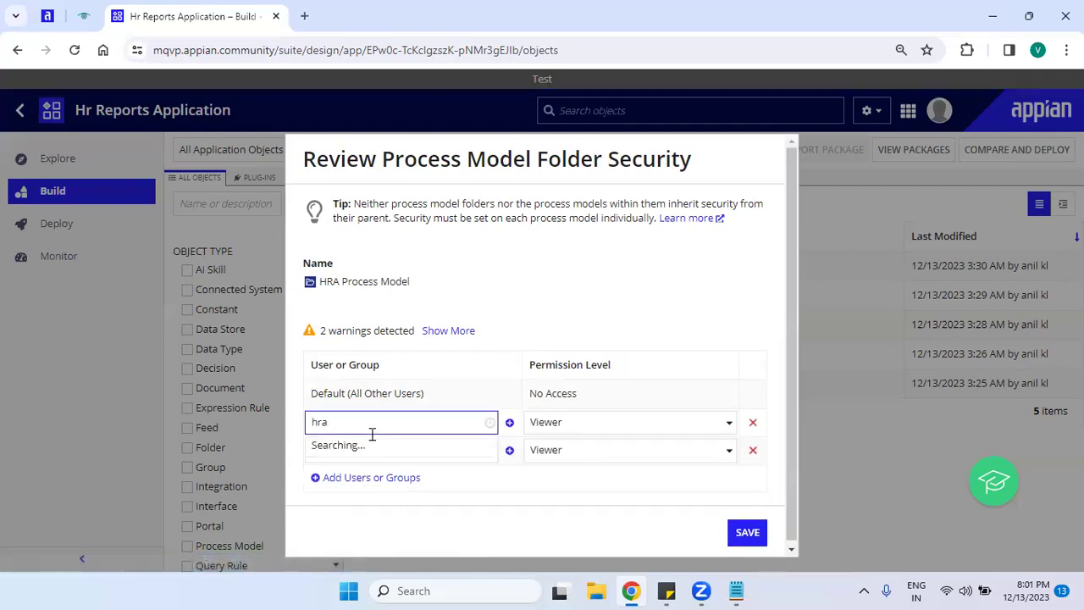
pyautogui.click(378, 449)
pyautogui.click(591, 430)
pyautogui.click(562, 446)
pyautogui.click(455, 450)
pyautogui.write('h')
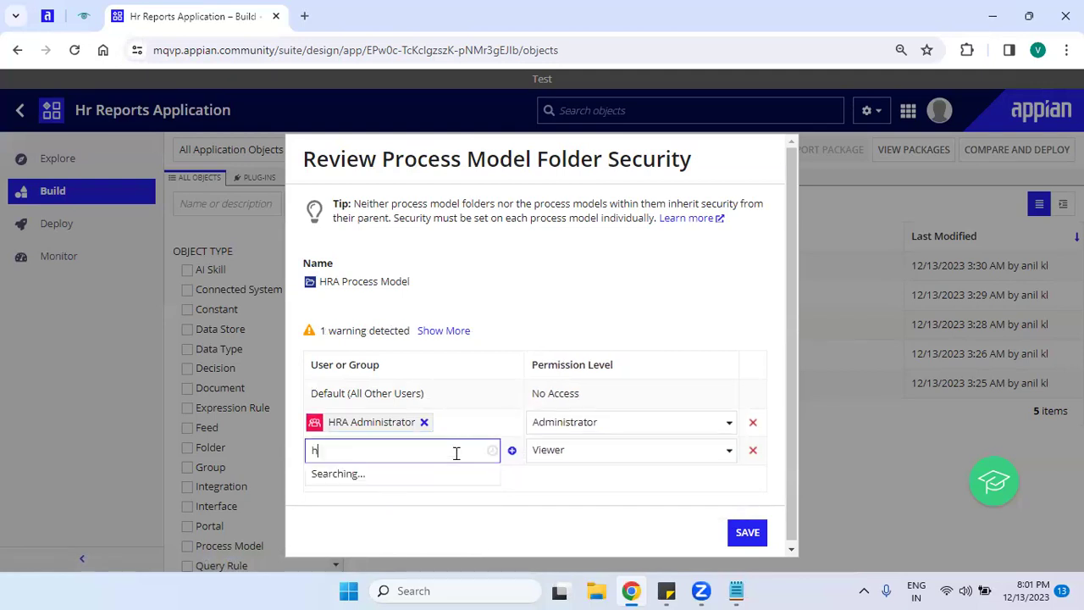
pyautogui.write('ra')
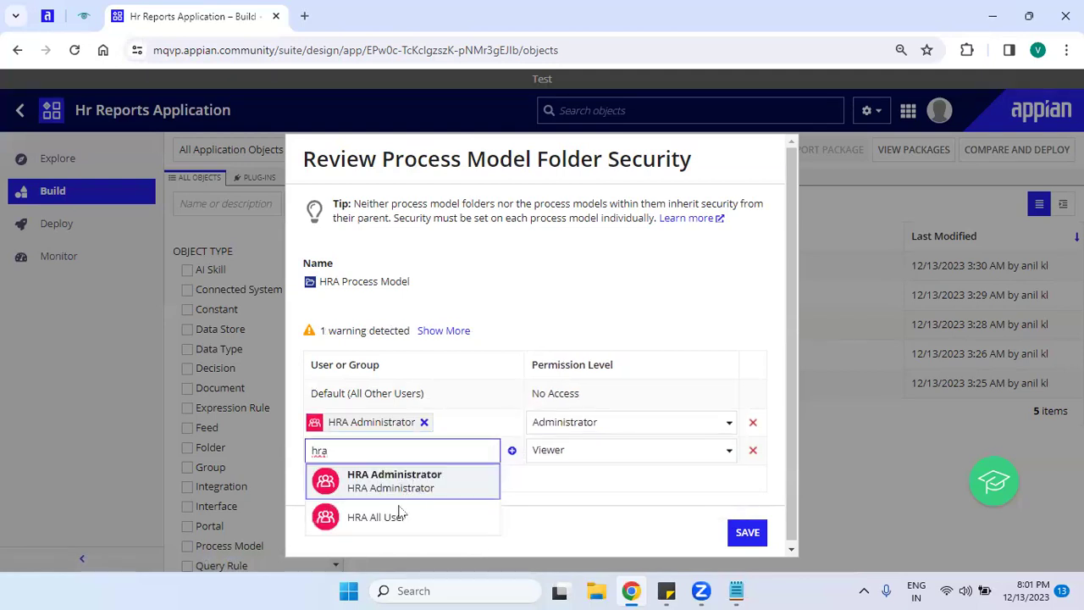
pyautogui.click(401, 514)
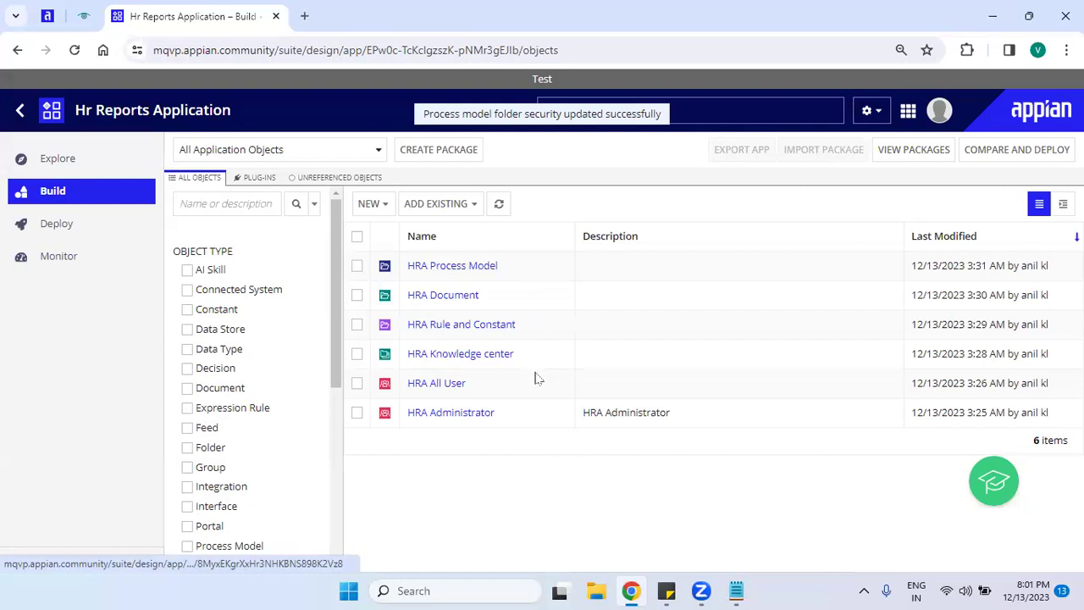
pyautogui.click(736, 591)
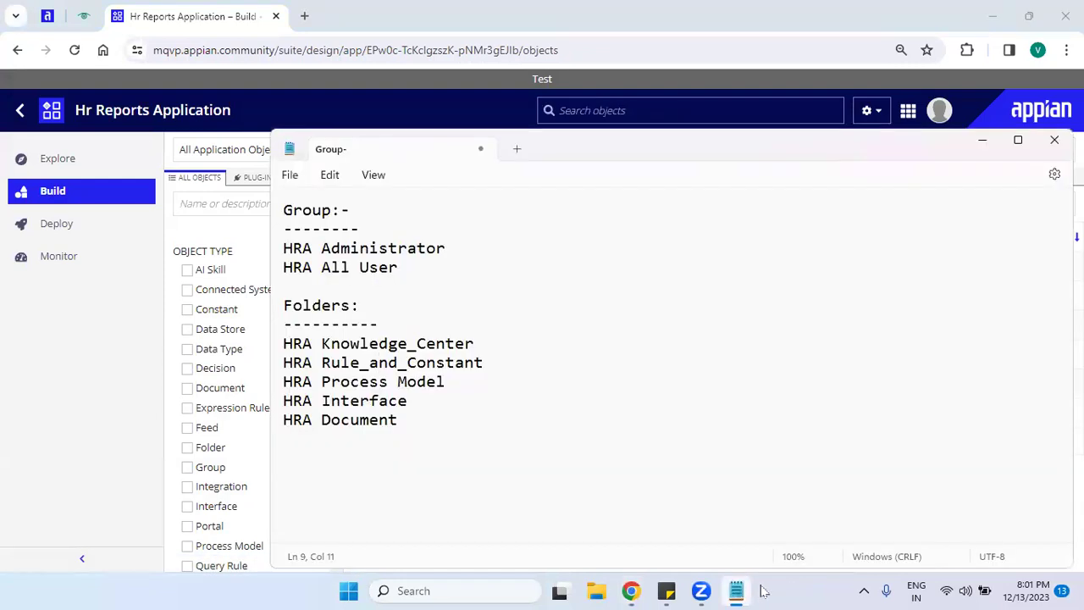
pyautogui.click(447, 404)
pyautogui.moveTo(447, 404); pyautogui.dragTo(268, 400)
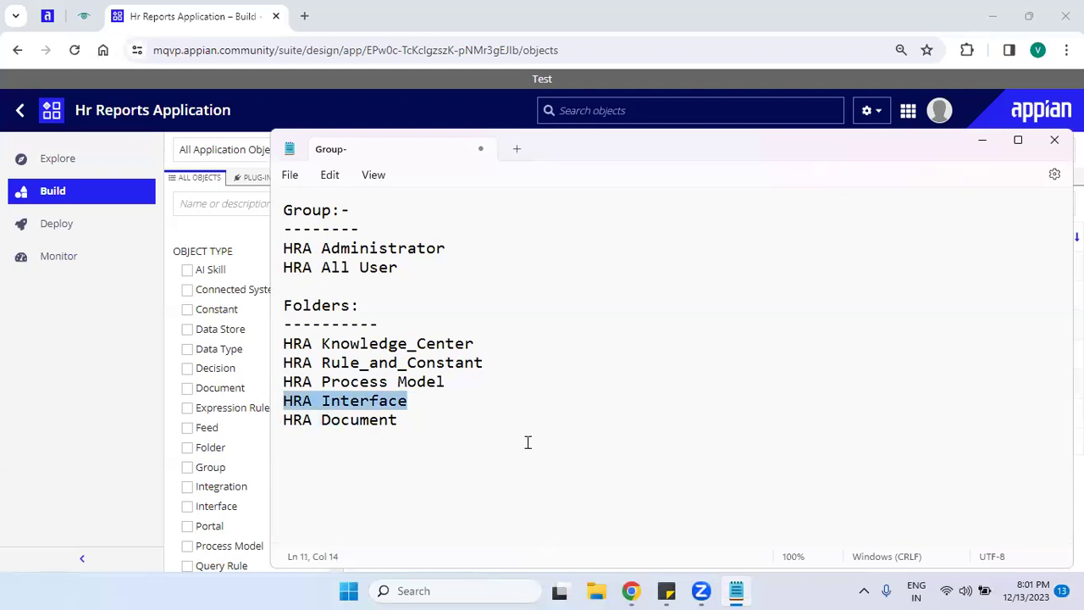
pyautogui.click(495, 339)
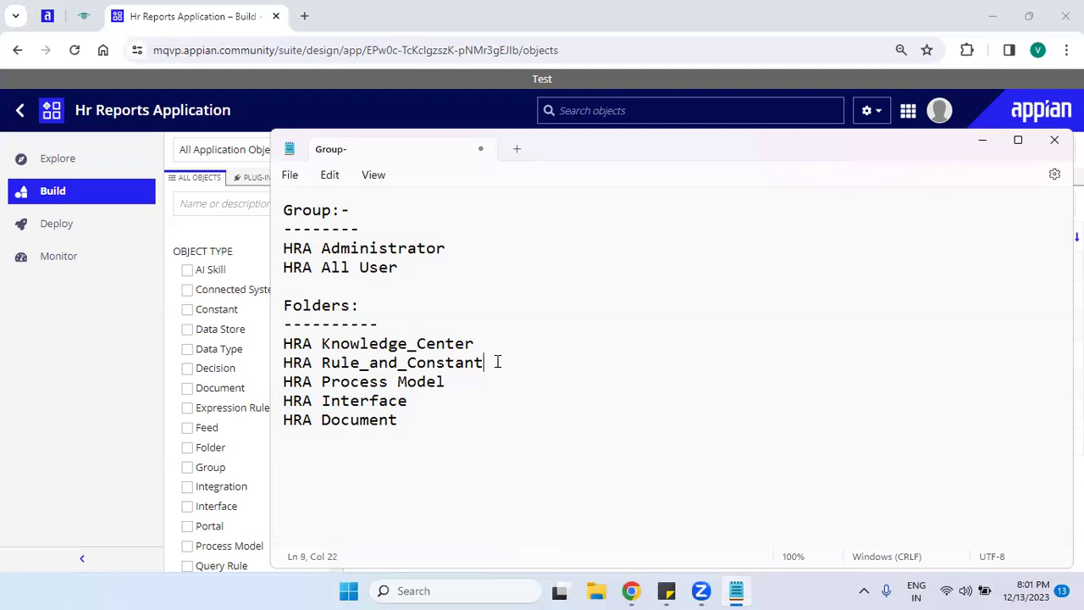
pyautogui.click(351, 385)
pyautogui.click(325, 419)
pyautogui.click(232, 8)
# Start a new Rule Folder, name it 'HRA Interface', and create it.
pyautogui.click(359, 204)
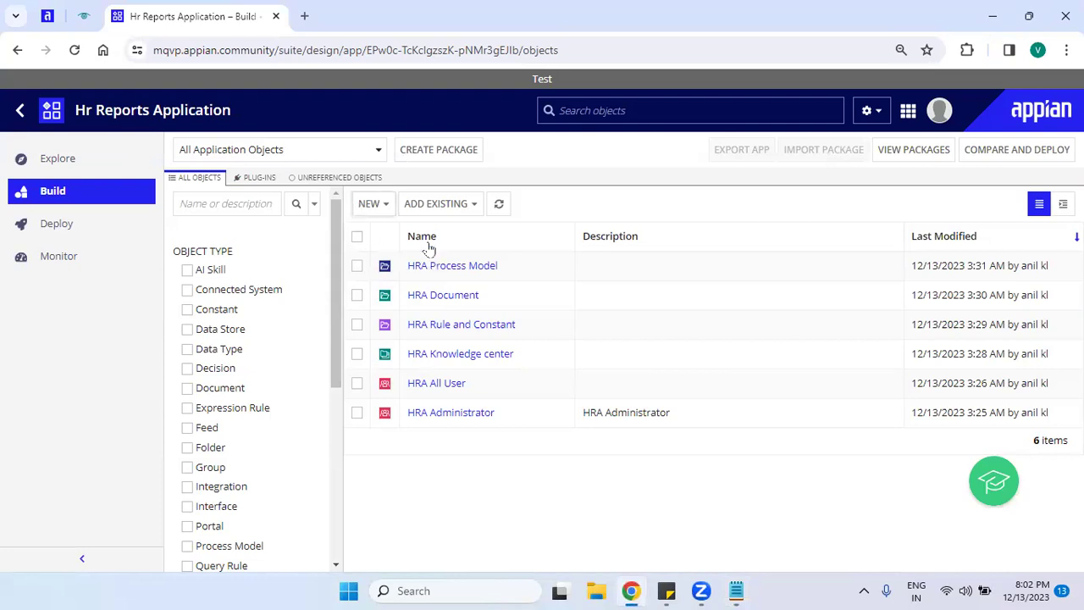
pyautogui.scroll(-3, 470, 401)
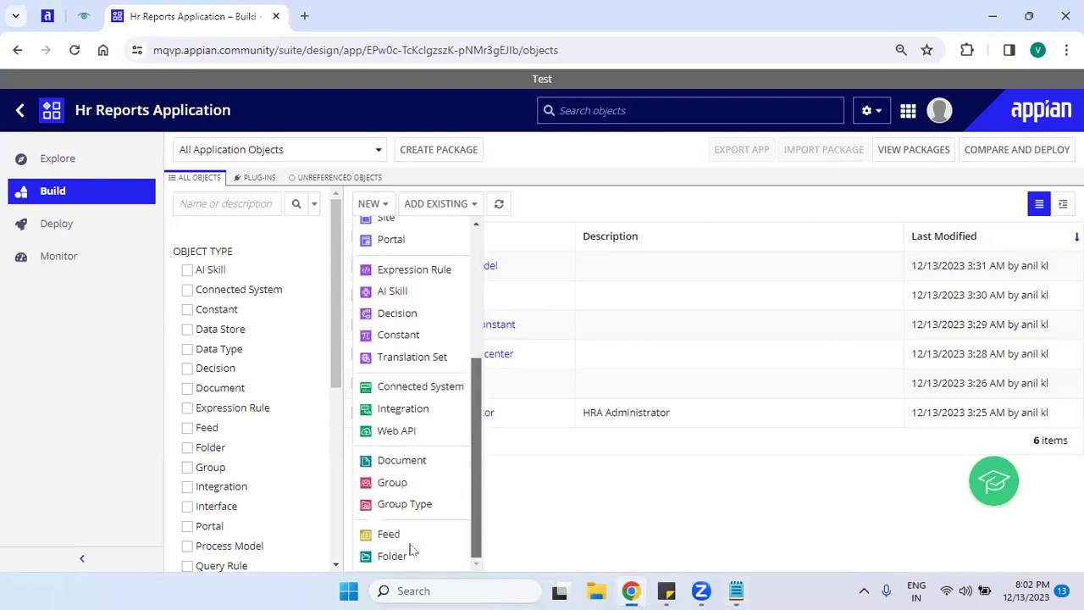
pyautogui.click(402, 556)
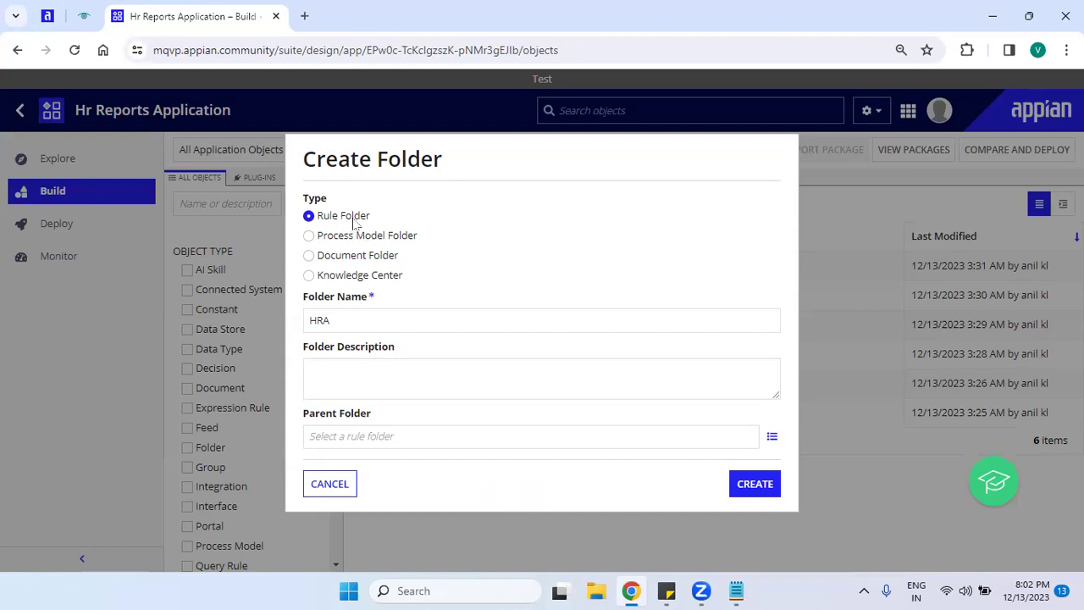
pyautogui.click(361, 322)
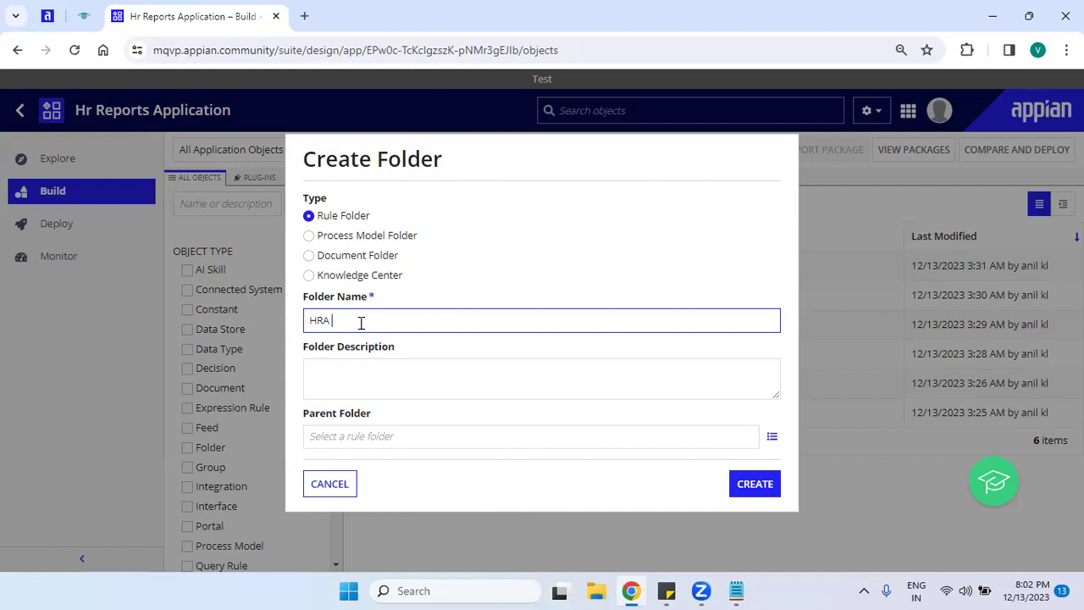
pyautogui.write('terface')
pyautogui.click(575, 442)
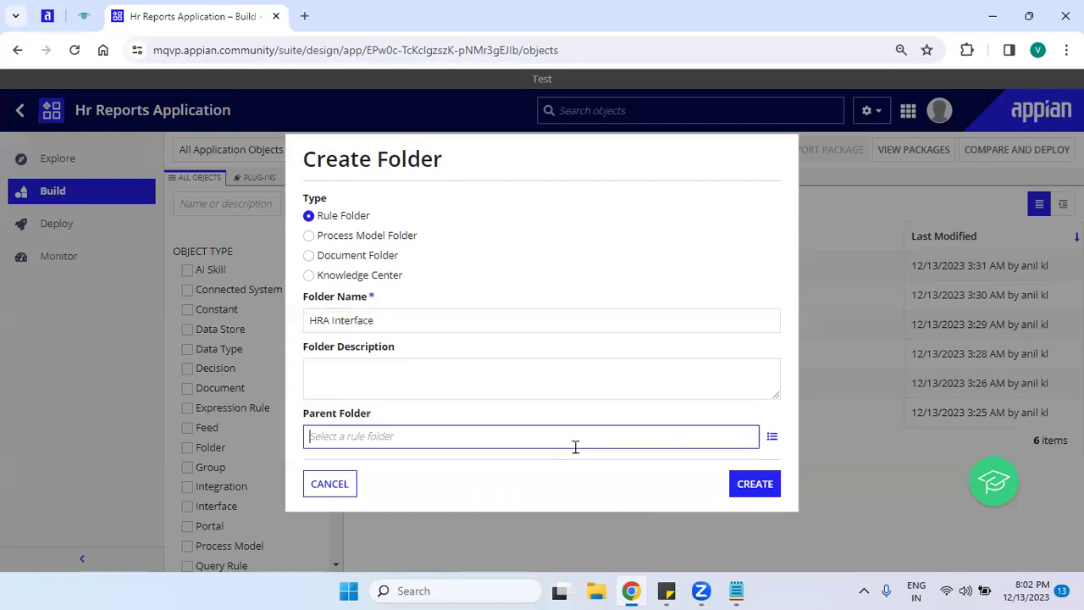
pyautogui.click(734, 487)
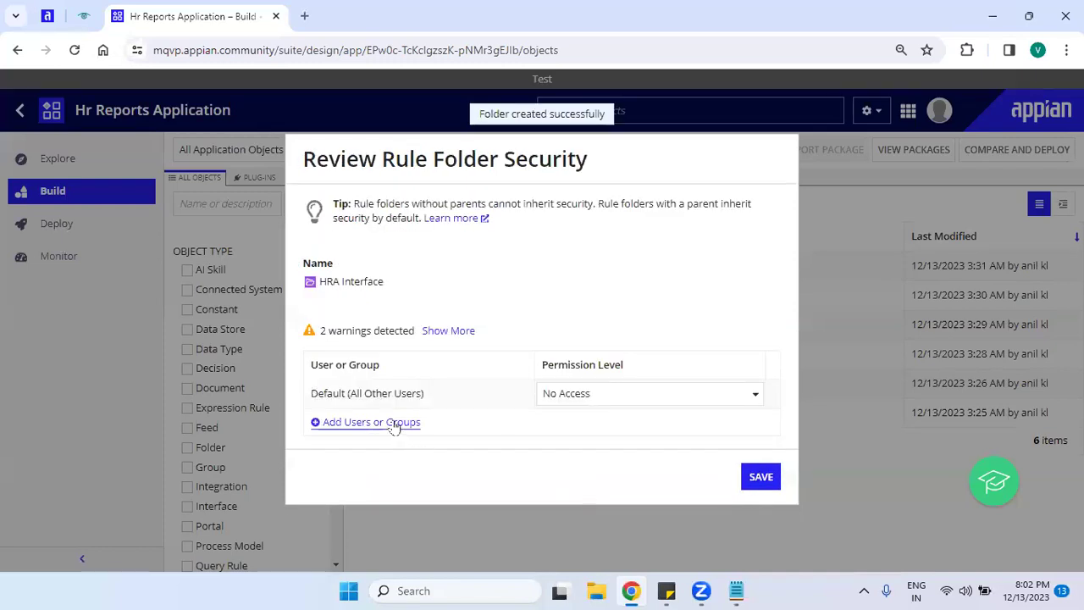
# Add HRA Administrator and HRA All User to HRA Interface security, setting HRA Administrator to Administrator.
pyautogui.click(381, 422)
pyautogui.click(382, 428)
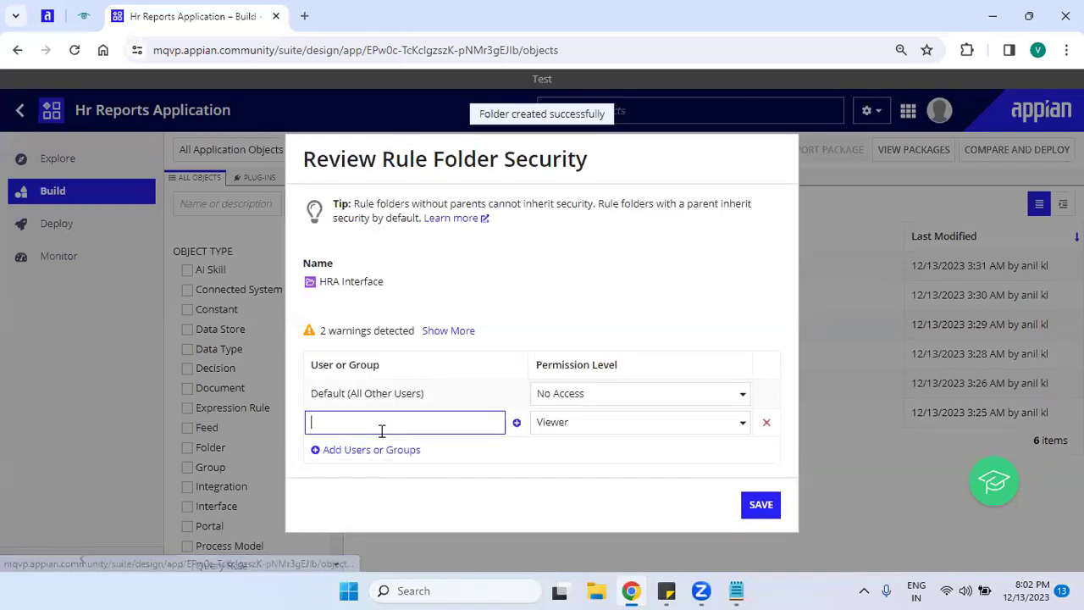
pyautogui.write('hra')
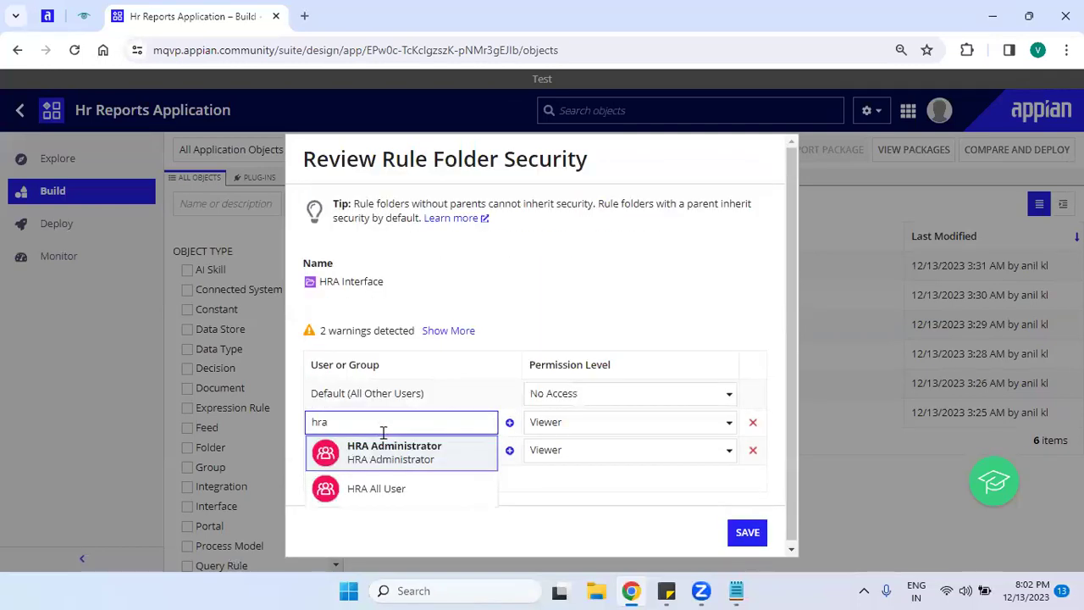
pyautogui.click(399, 474)
pyautogui.click(399, 453)
pyautogui.write('hra')
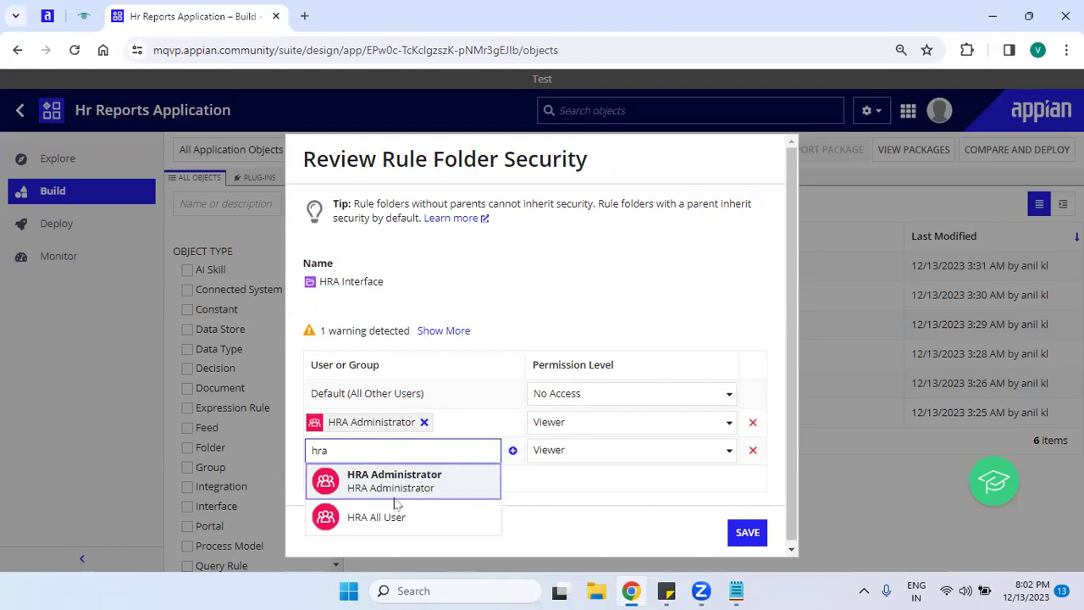
pyautogui.click(394, 518)
pyautogui.click(601, 423)
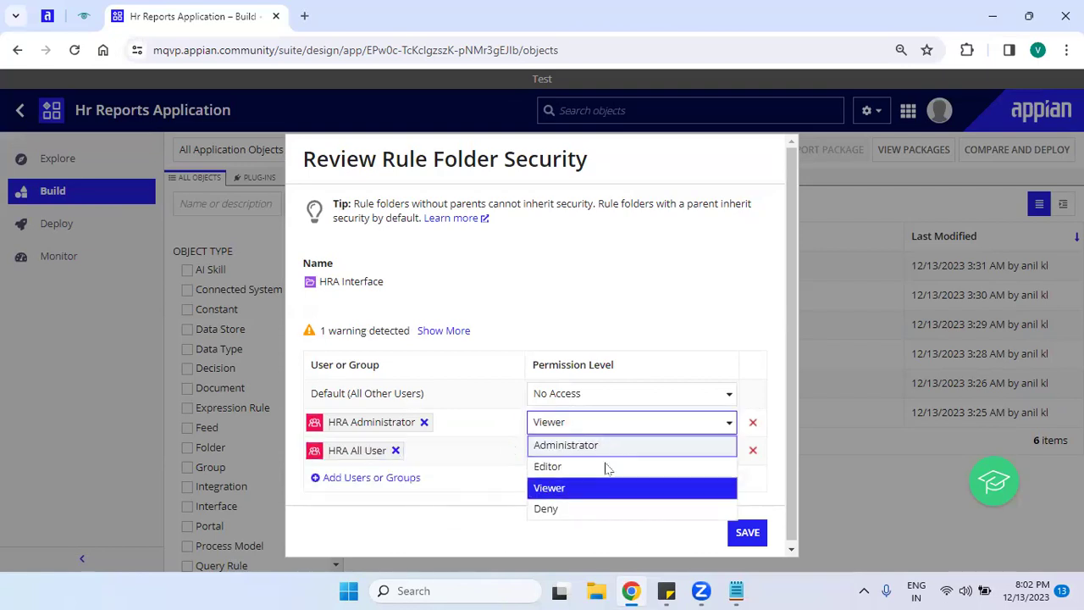
pyautogui.click(607, 448)
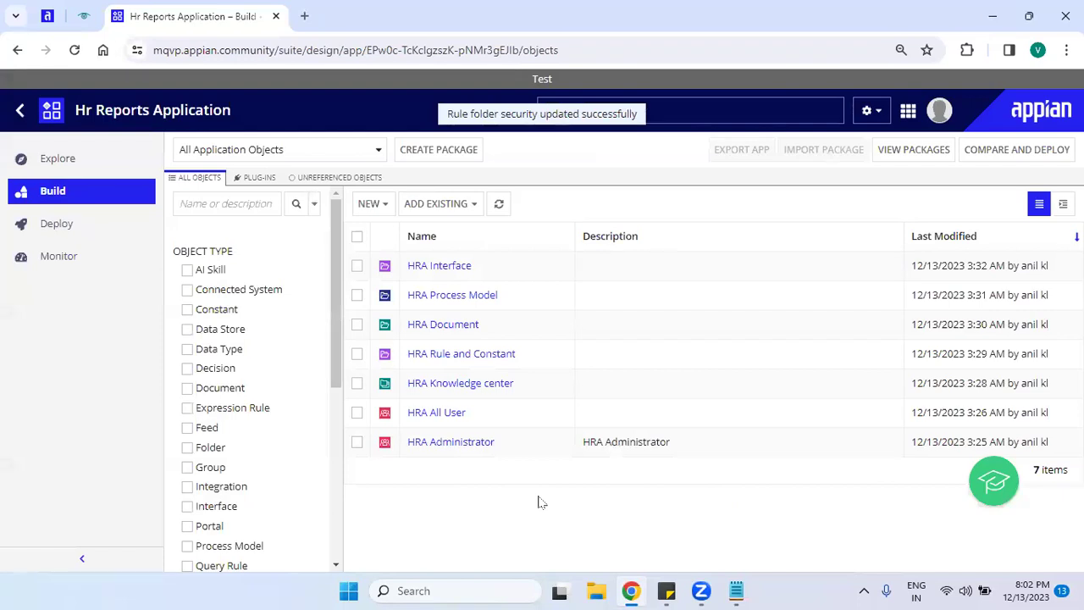
# Discard an unneeded new Rule Folder and collapse the left navigation panel.
pyautogui.click(370, 203)
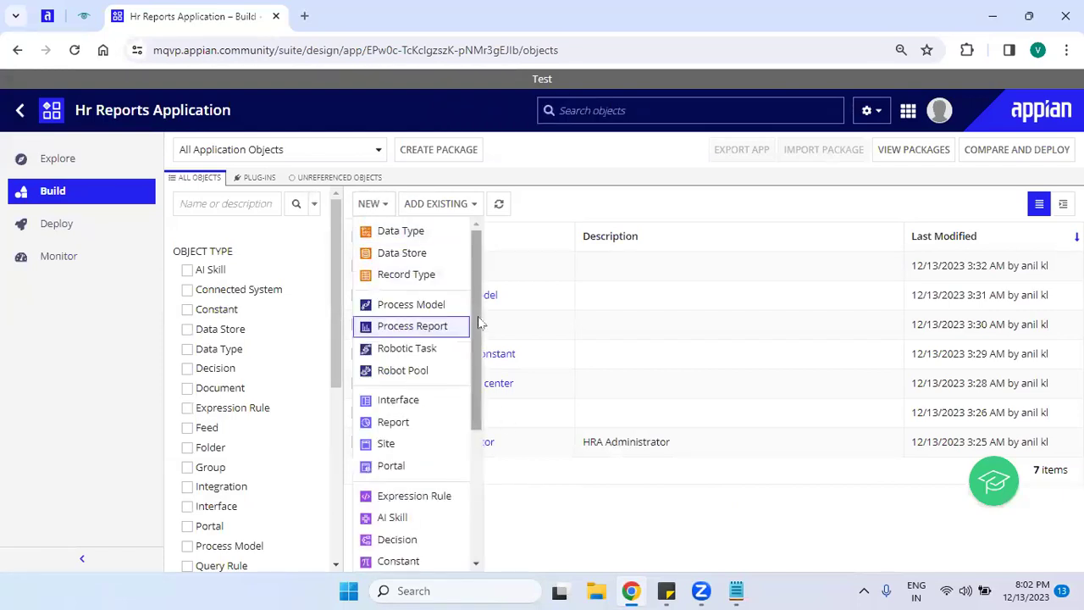
pyautogui.scroll(-5, 477, 316)
pyautogui.click(432, 559)
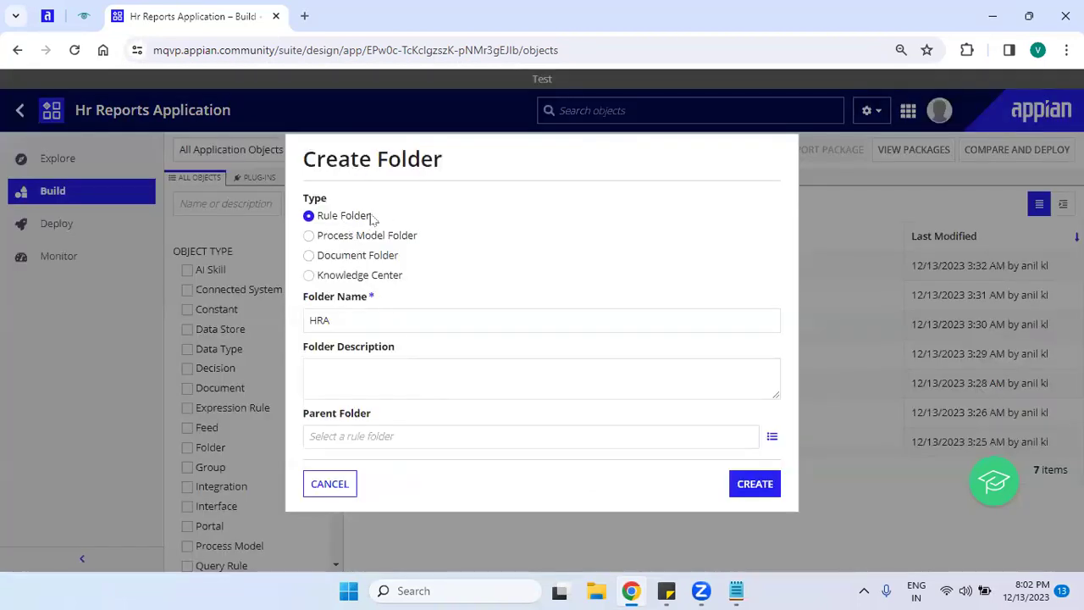
pyautogui.moveTo(383, 219); pyautogui.dragTo(312, 222)
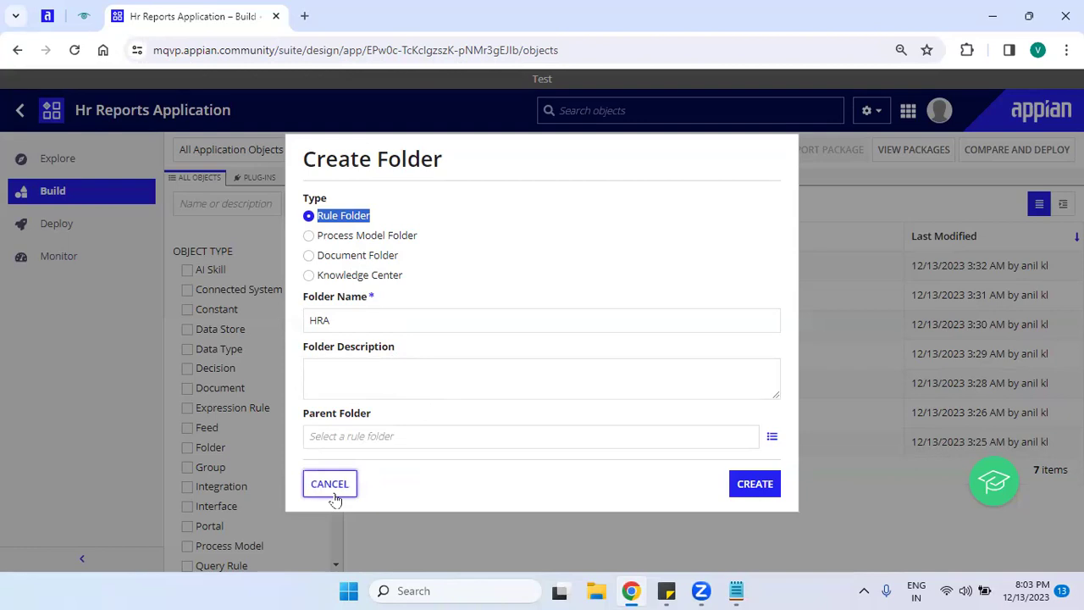
pyautogui.click(333, 495)
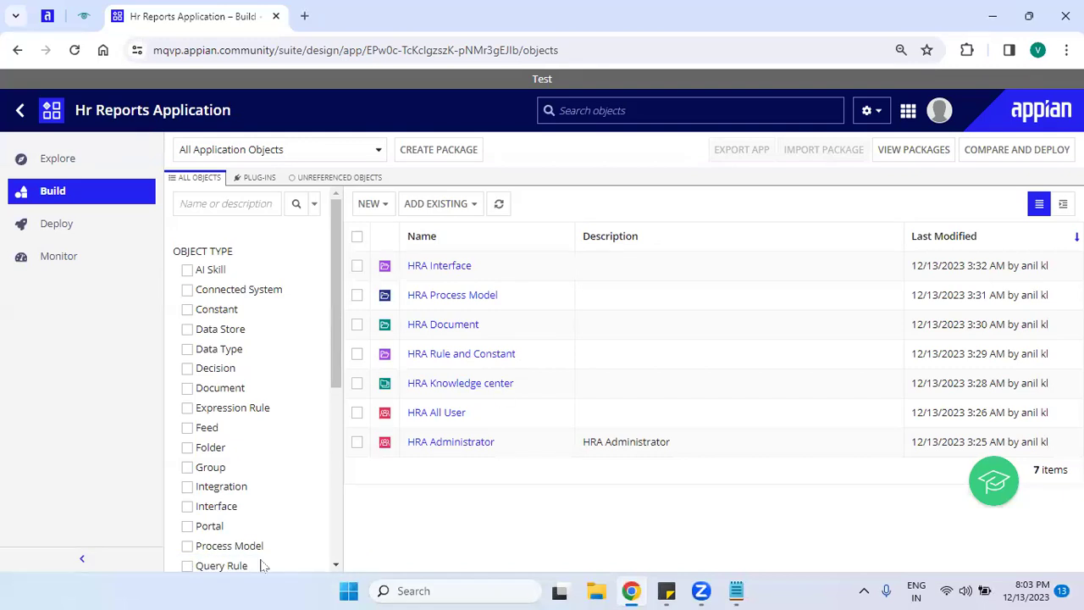
pyautogui.click(82, 558)
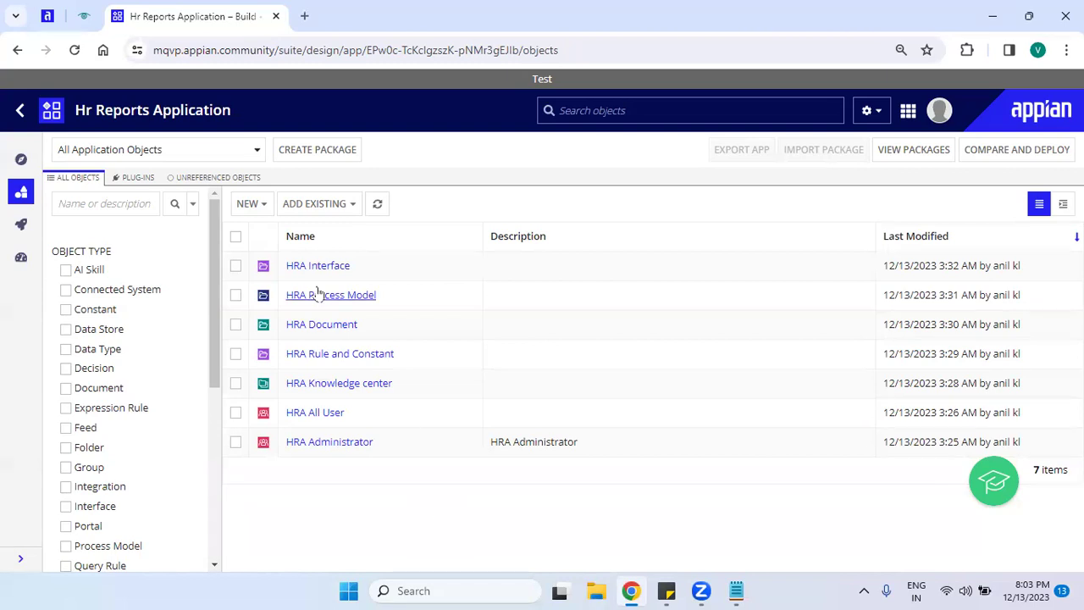
pyautogui.click(246, 204)
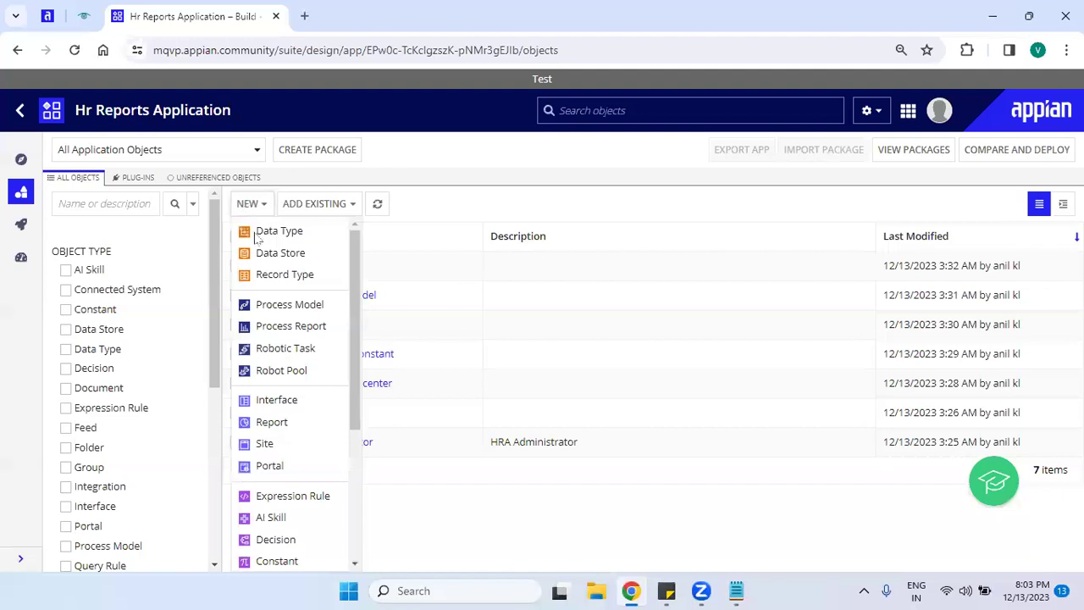
pyautogui.click(273, 400)
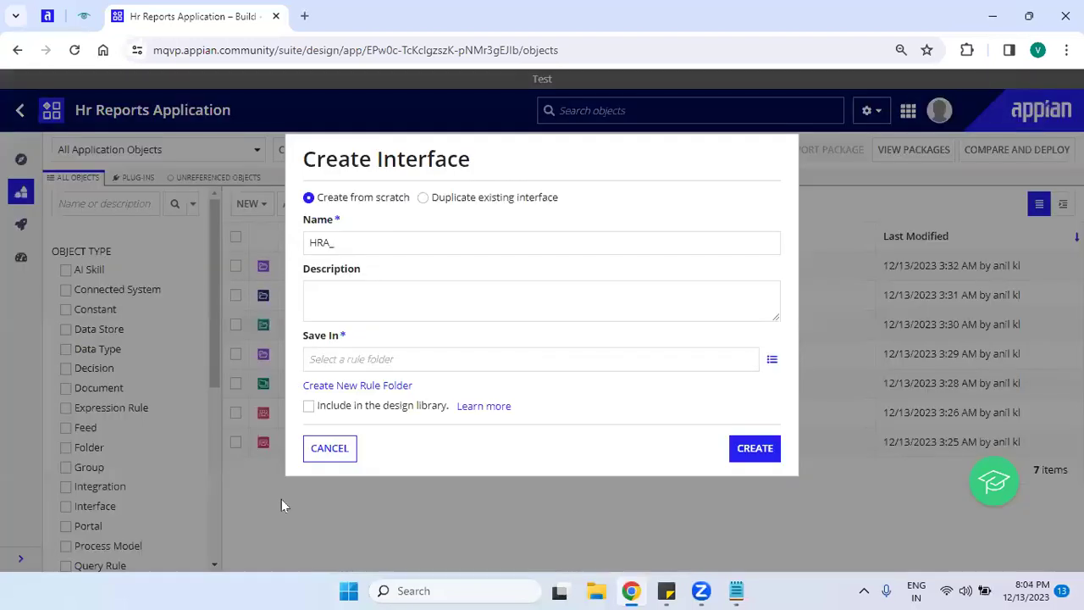
pyautogui.moveTo(303, 153); pyautogui.dragTo(516, 153)
pyautogui.click(402, 160)
pyautogui.moveTo(312, 225); pyautogui.dragTo(338, 226)
pyautogui.moveTo(311, 271); pyautogui.dragTo(360, 273)
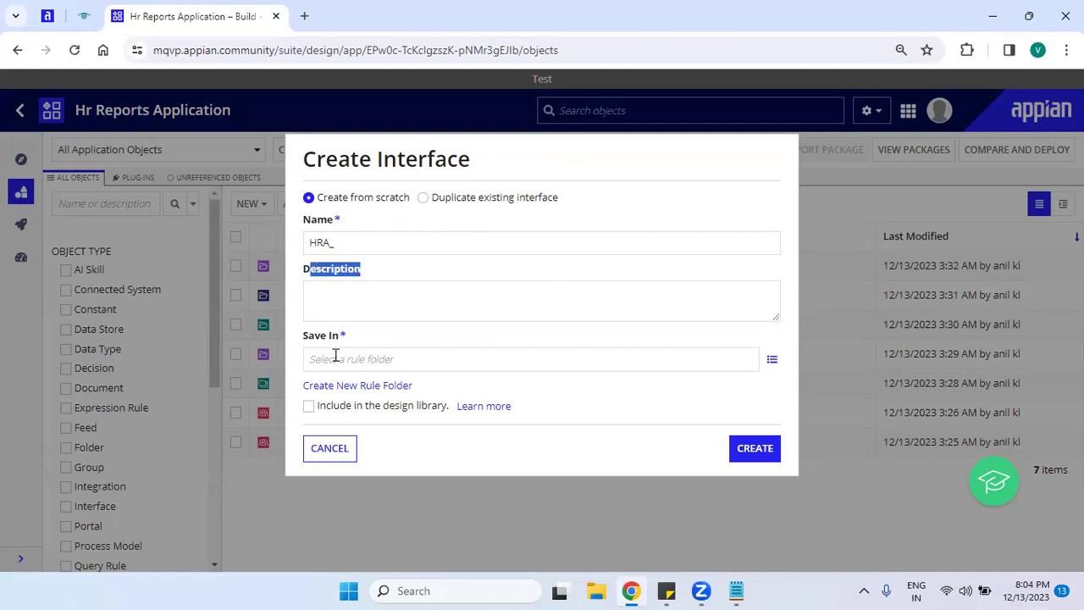
pyautogui.moveTo(305, 338); pyautogui.dragTo(333, 341)
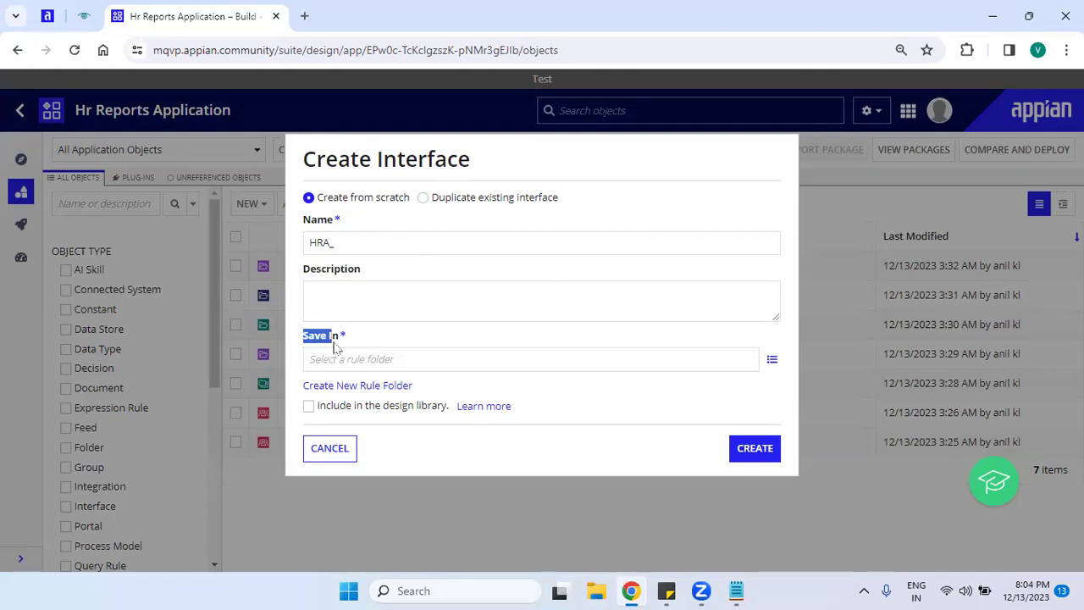
pyautogui.click(335, 363)
pyautogui.click(375, 343)
pyautogui.click(407, 356)
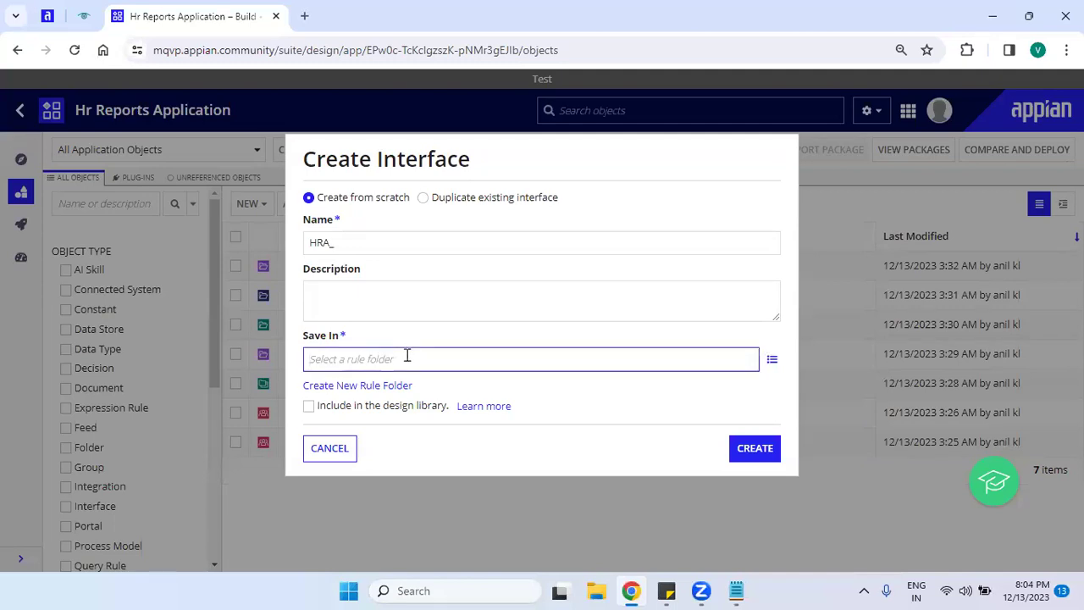
pyautogui.write('hra')
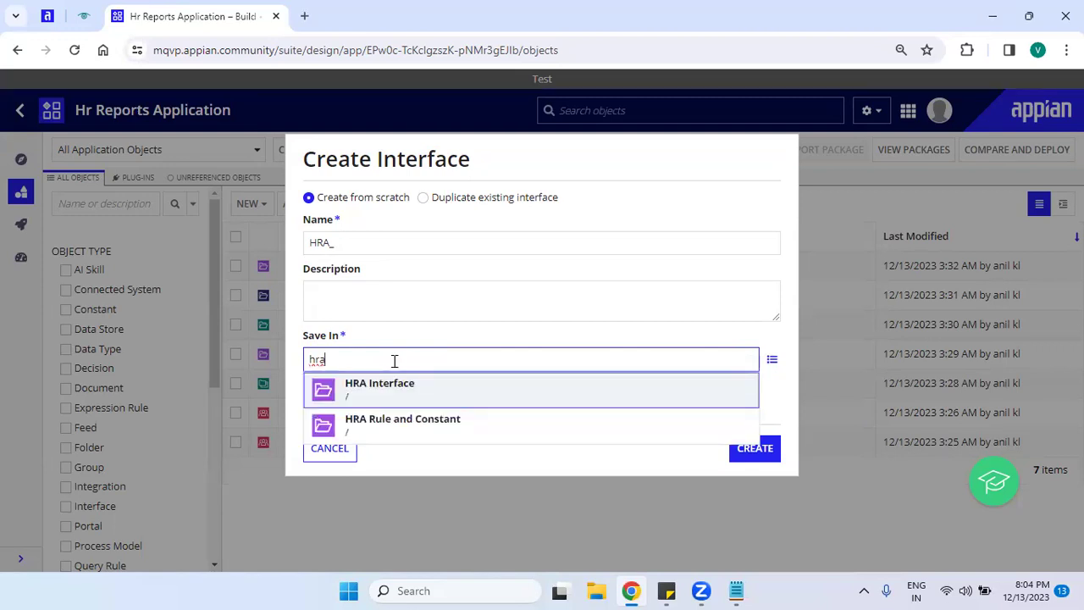
pyautogui.click(433, 396)
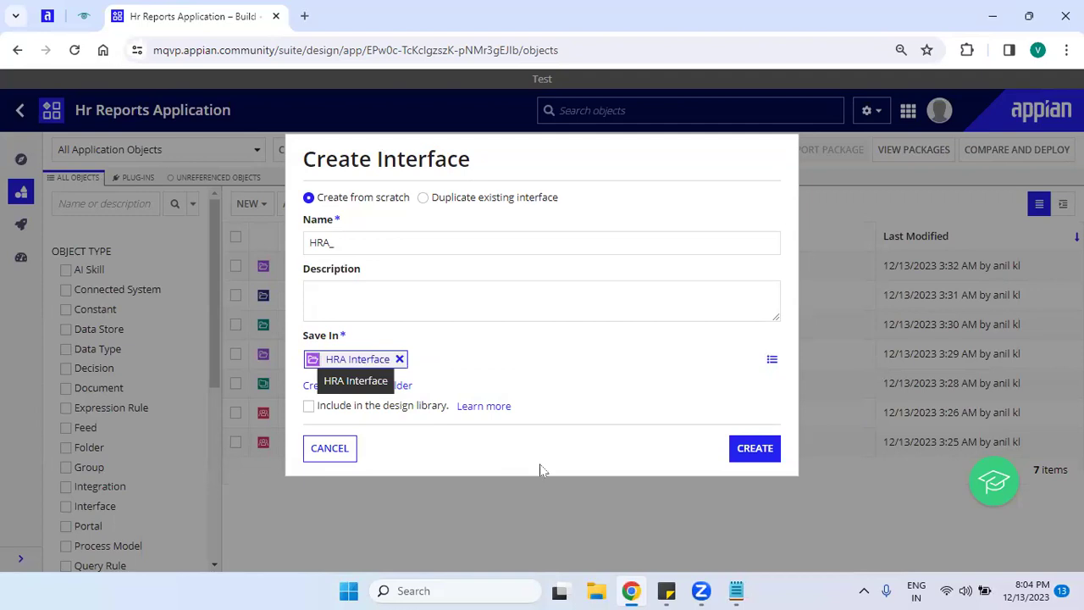
pyautogui.click(352, 242)
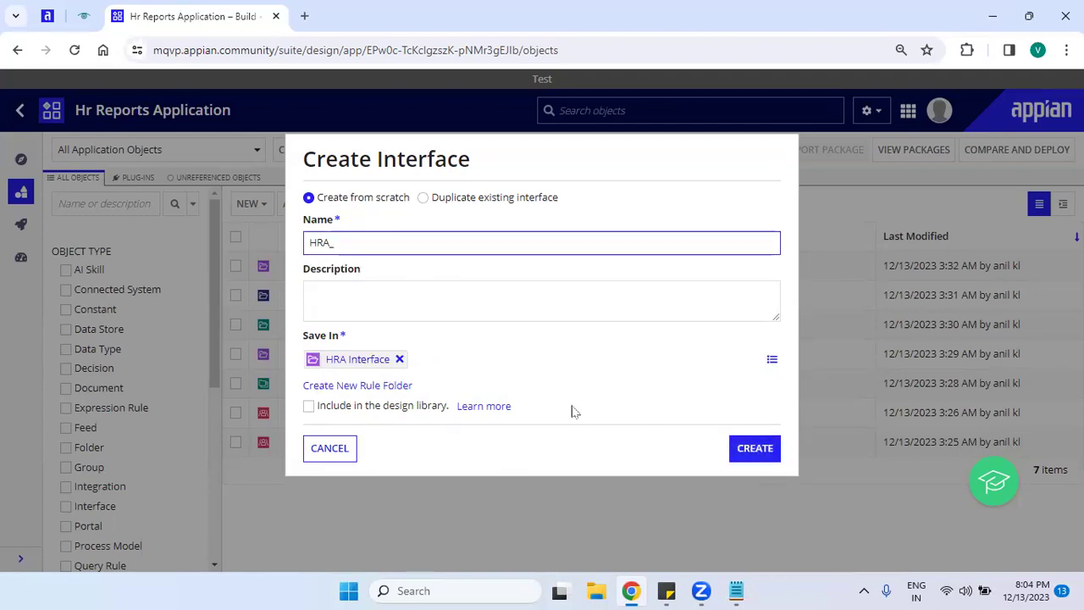
pyautogui.click(335, 457)
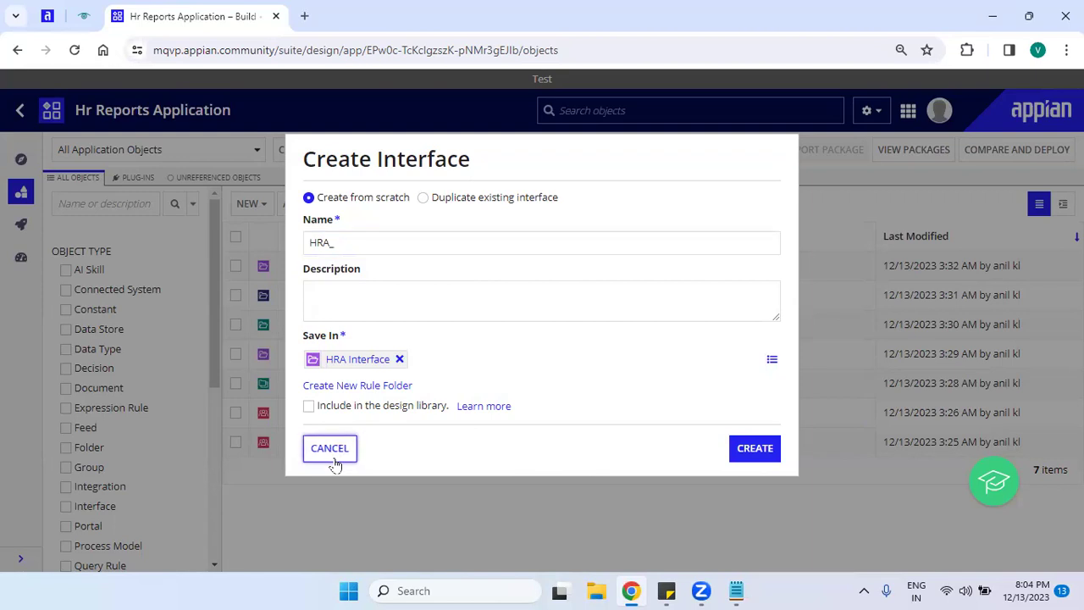
pyautogui.click(335, 463)
pyautogui.click(244, 204)
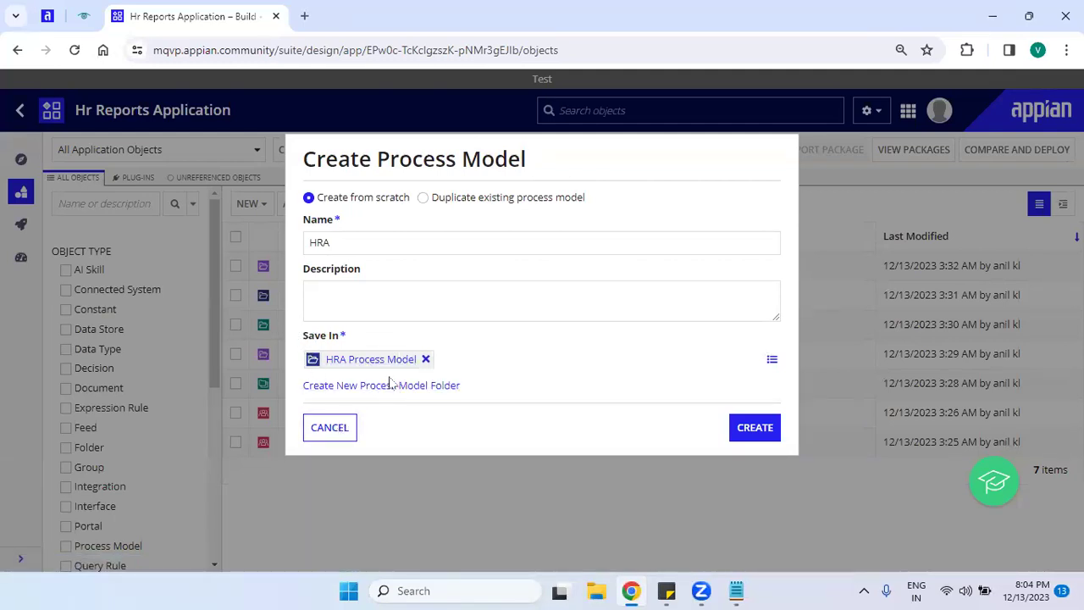
pyautogui.click(332, 429)
pyautogui.click(245, 207)
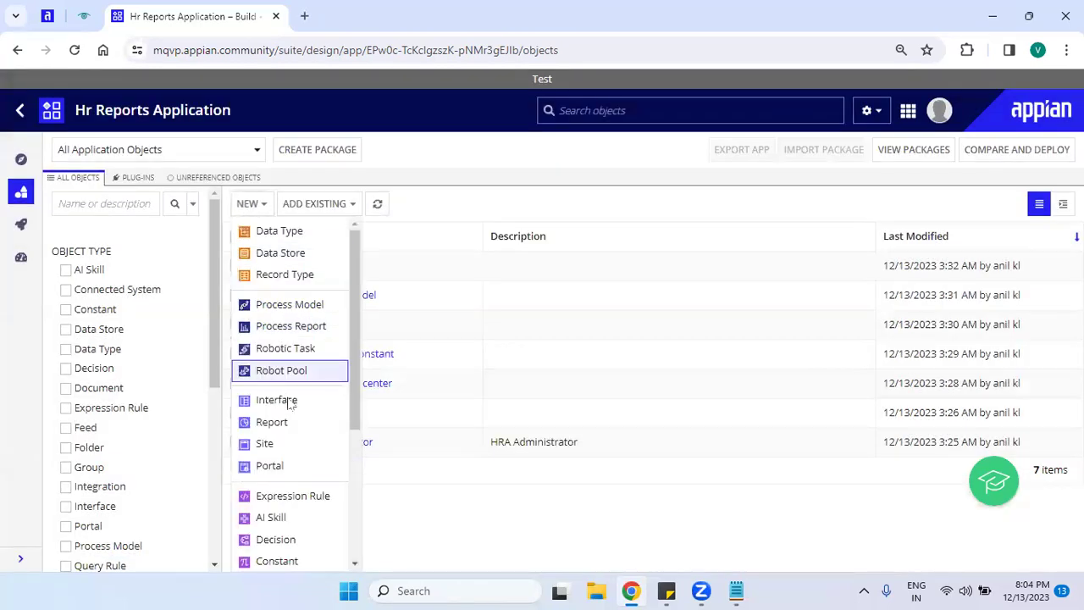
pyautogui.click(290, 497)
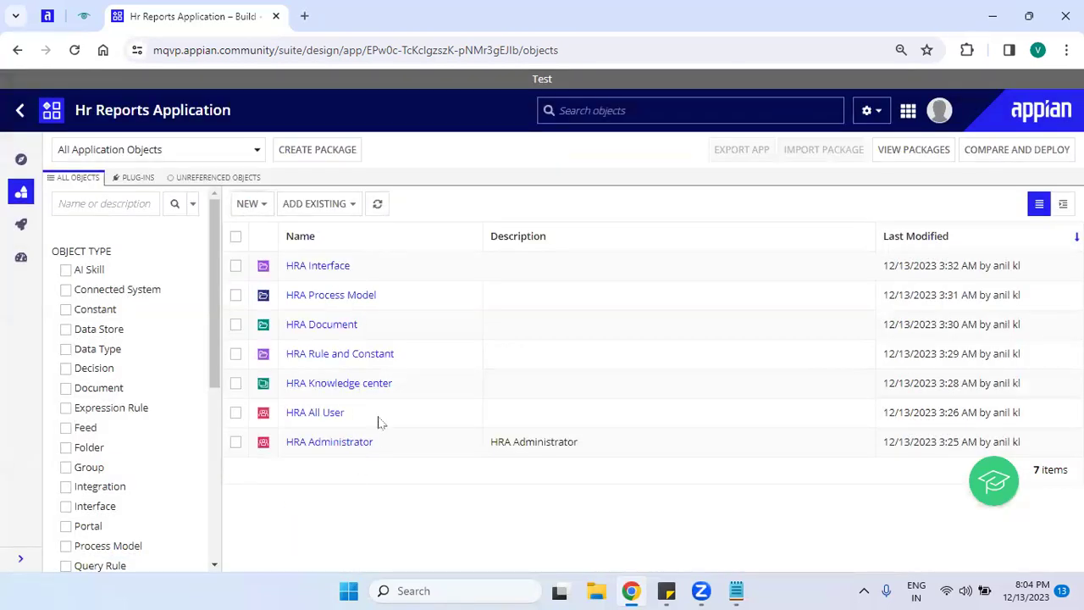
pyautogui.click(329, 360)
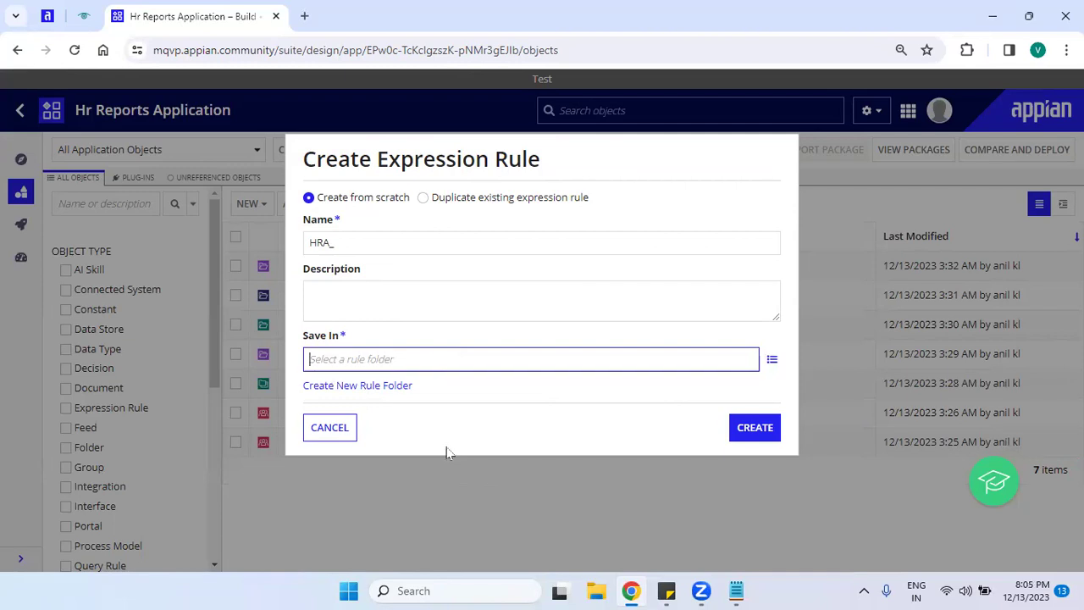
pyautogui.click(324, 434)
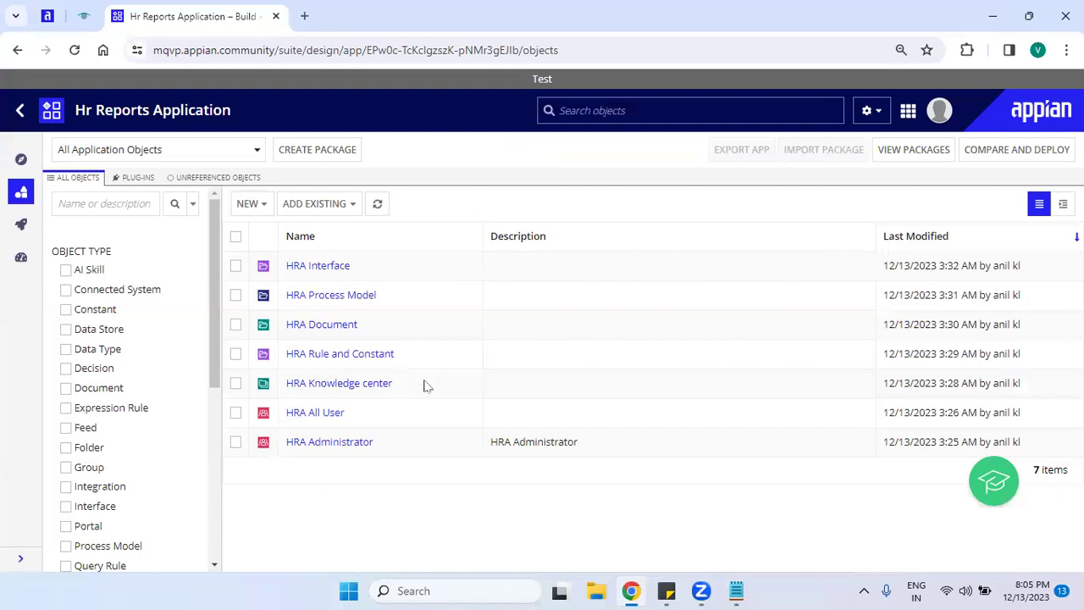
pyautogui.moveTo(430, 365); pyautogui.dragTo(261, 268)
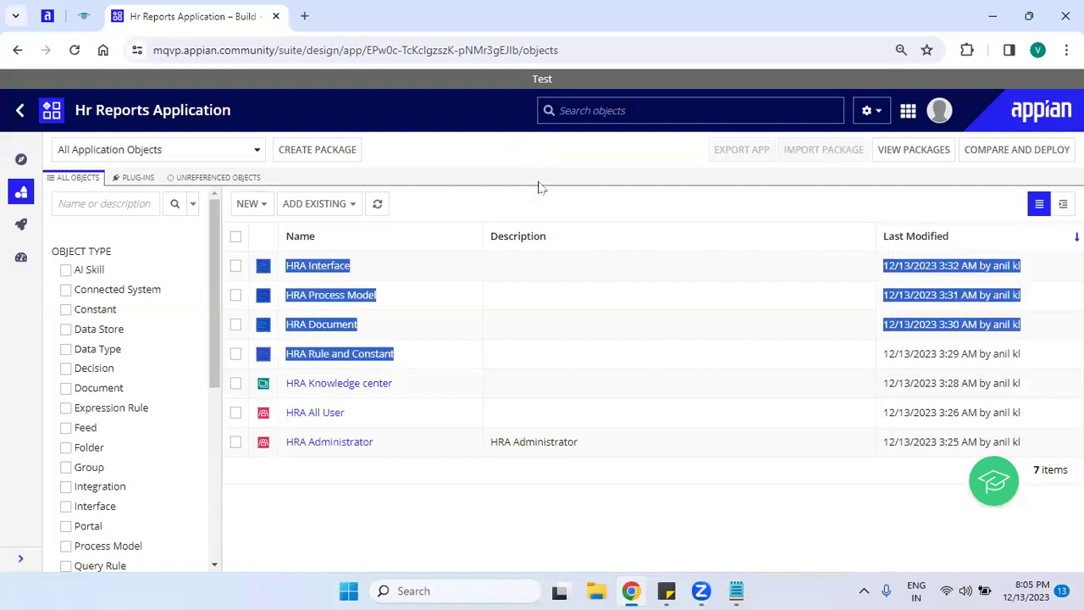
pyautogui.click(543, 210)
pyautogui.moveTo(395, 446); pyautogui.dragTo(287, 409)
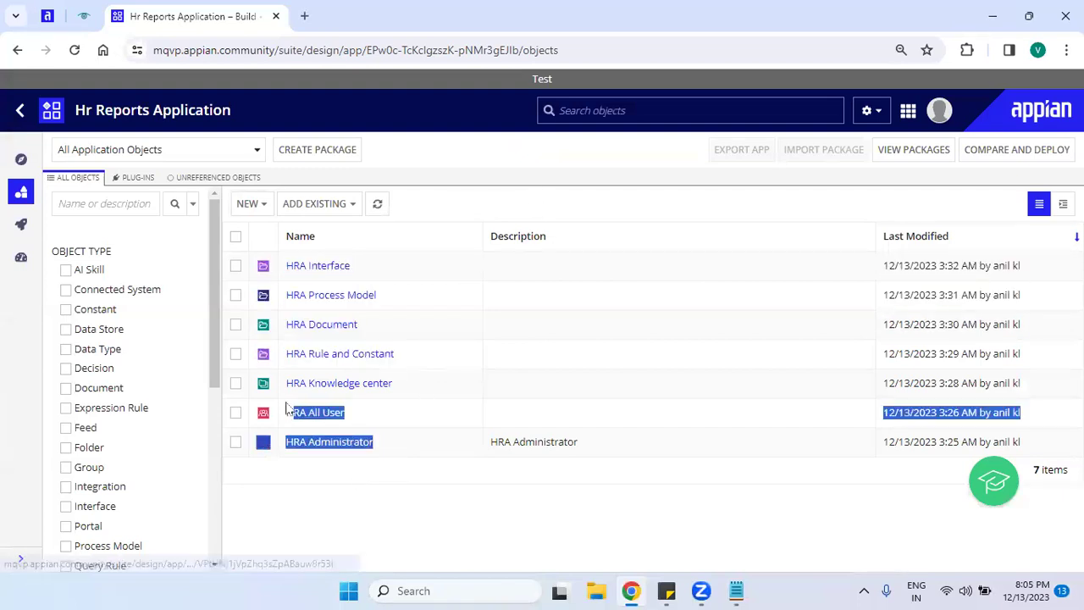
pyautogui.click(332, 498)
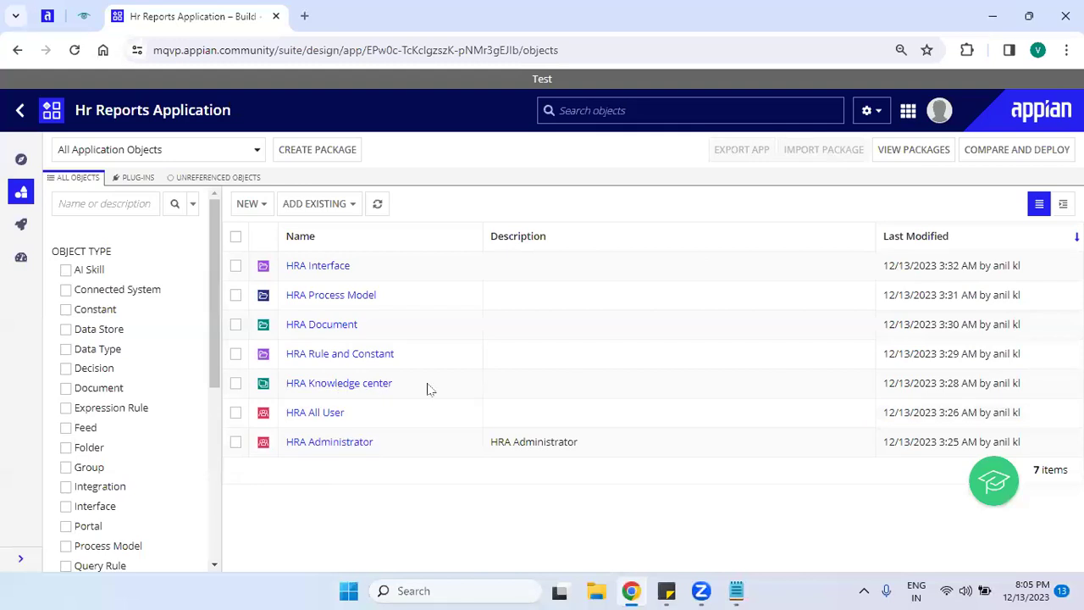
pyautogui.moveTo(415, 382); pyautogui.dragTo(283, 266)
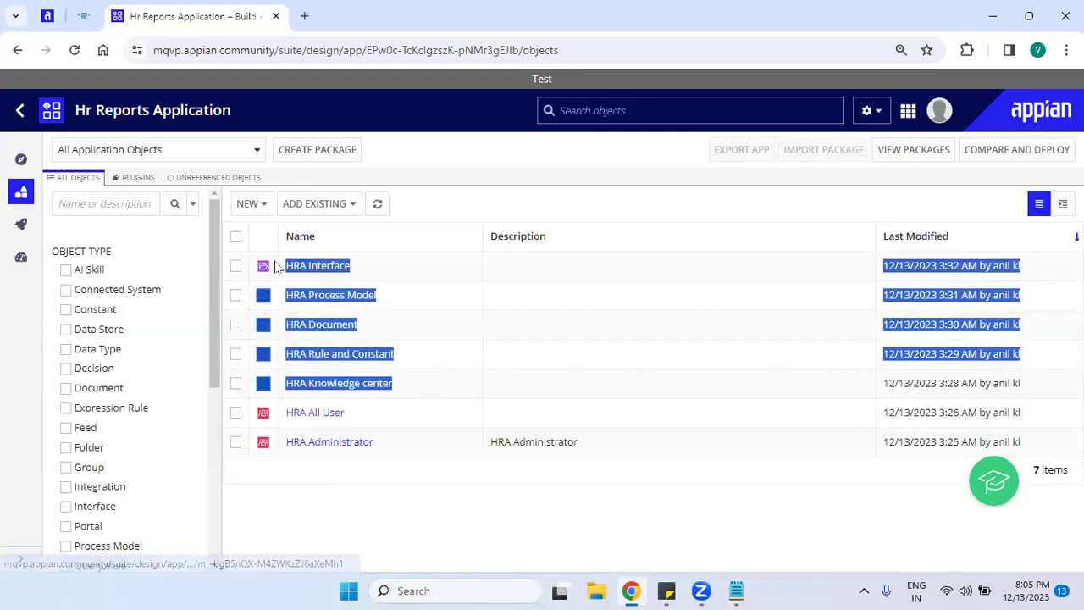
pyautogui.click(478, 212)
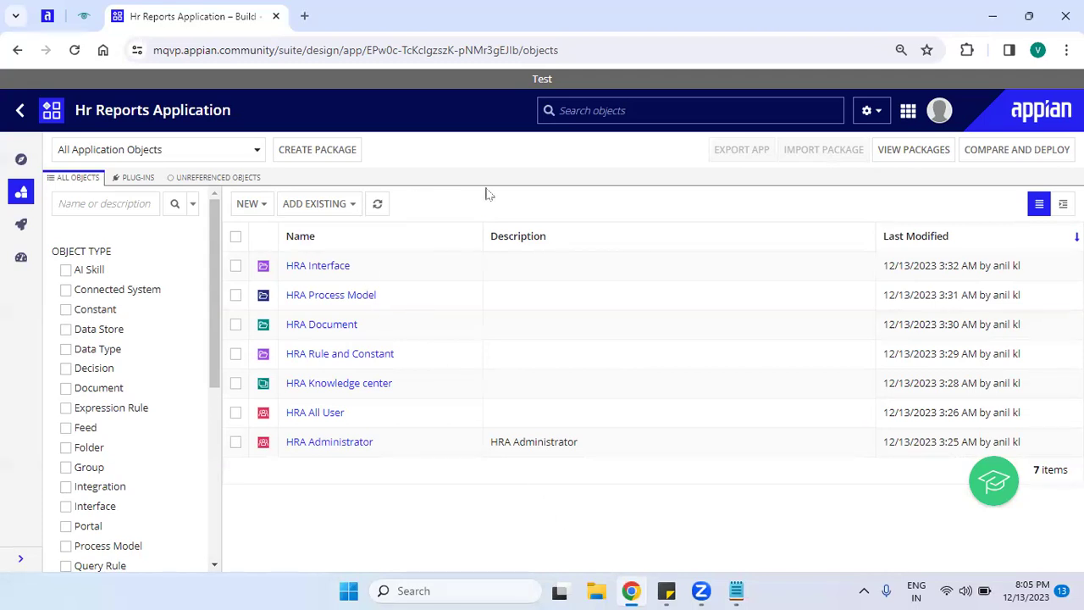
pyautogui.click(246, 204)
pyautogui.click(304, 403)
pyautogui.click(491, 241)
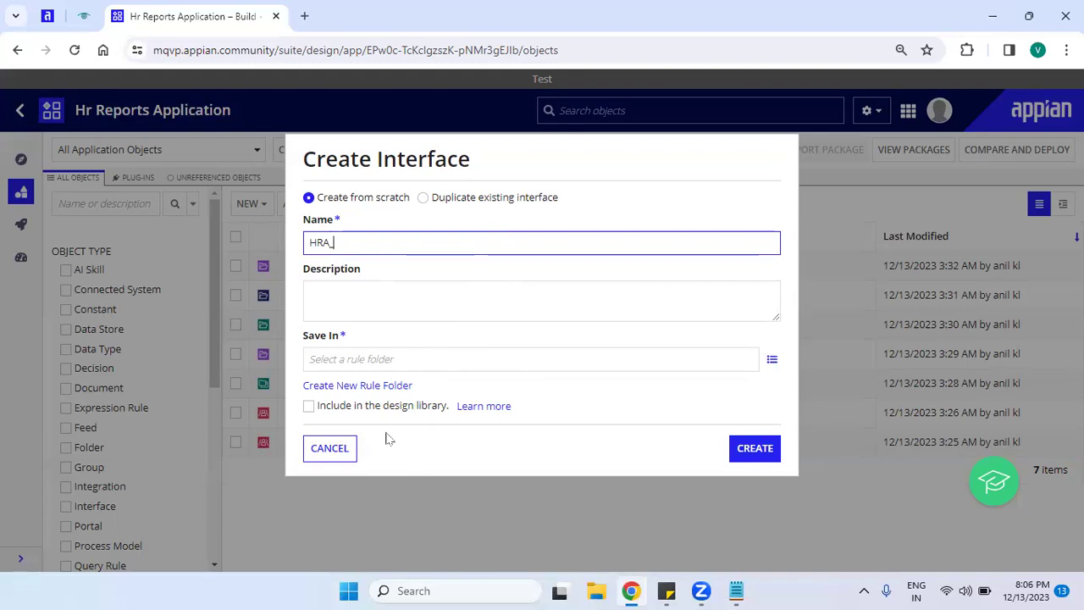
pyautogui.click(346, 455)
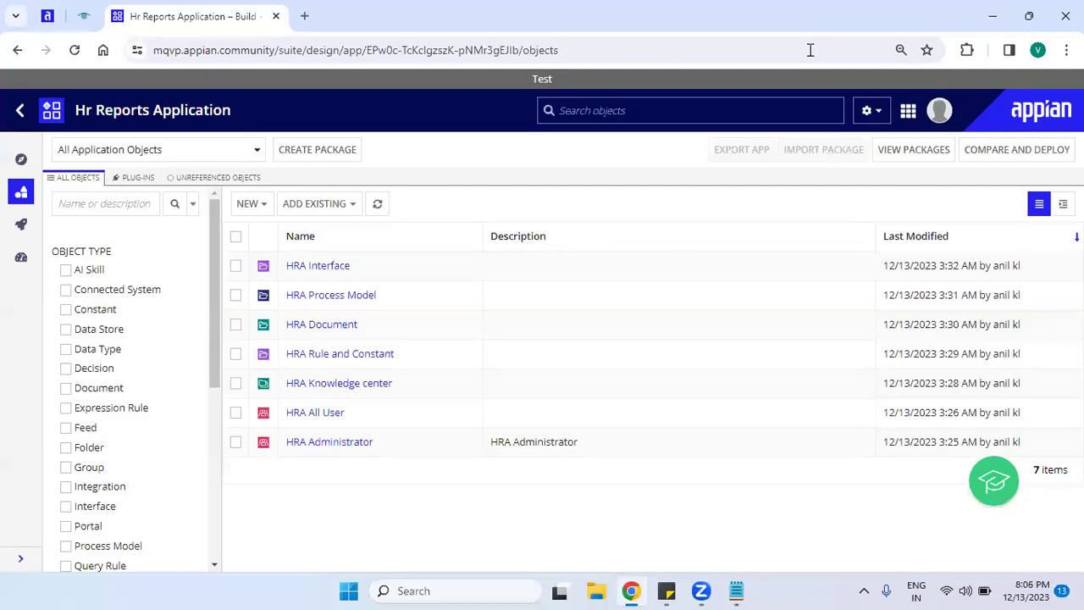